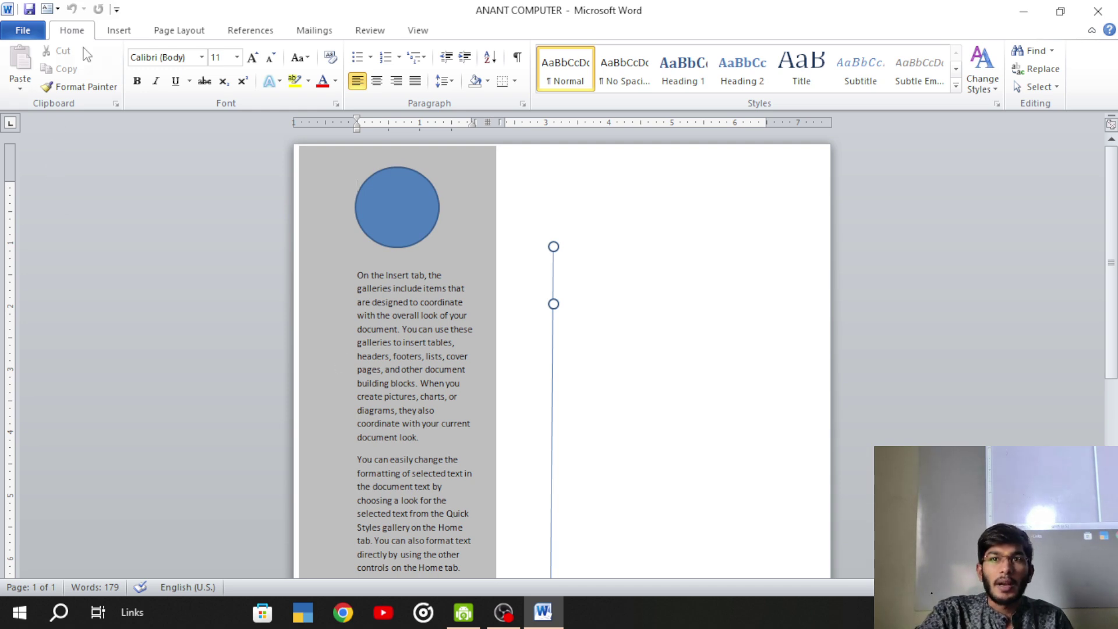
- Look through the Home, Insert, Page Layout and Mailings ribbon tabs
click(118, 35)
click(174, 35)
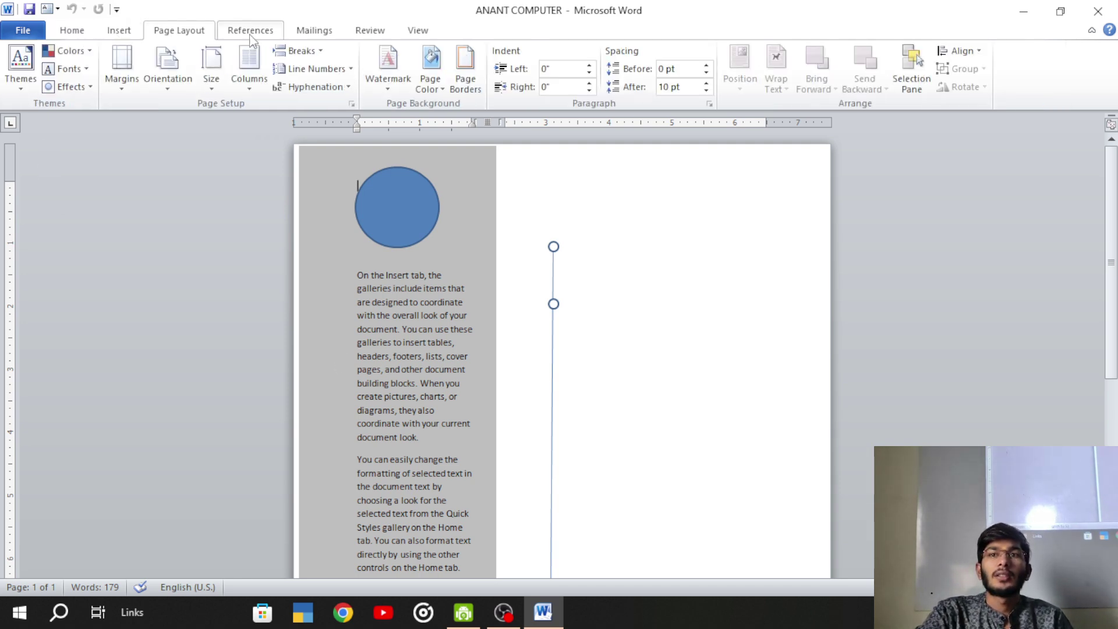
click(314, 32)
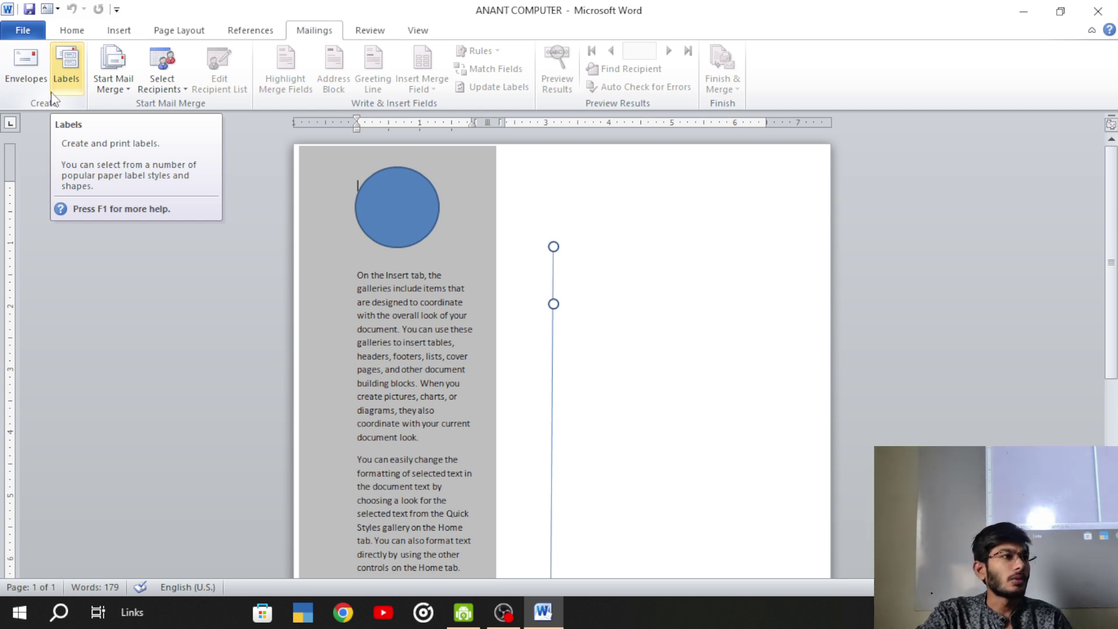
click(119, 30)
click(169, 30)
click(82, 31)
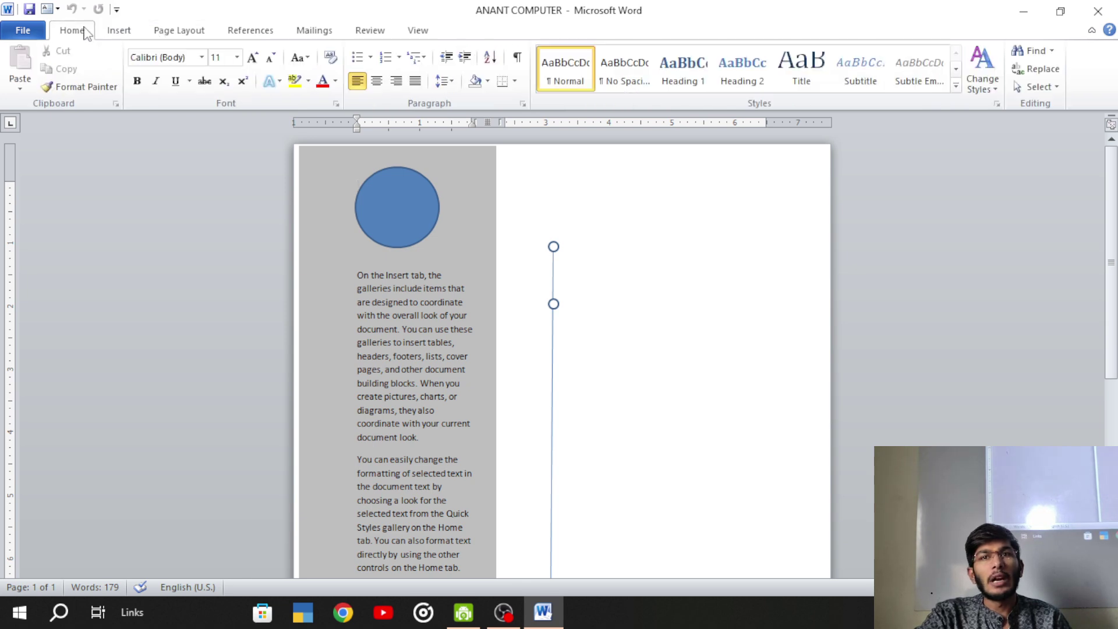
click(136, 31)
click(72, 32)
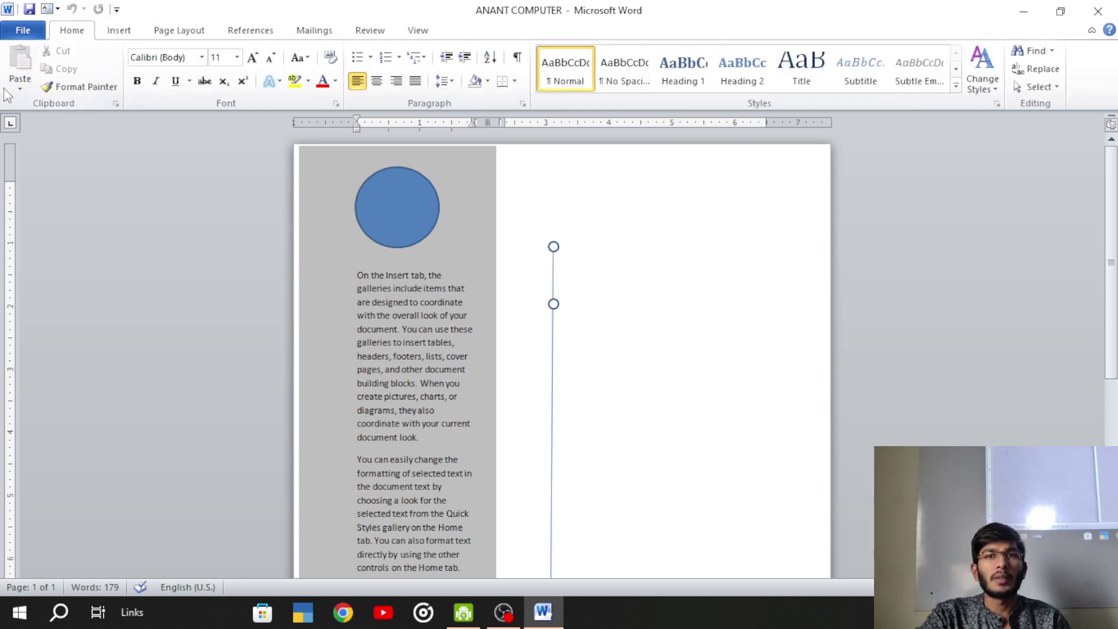
- Browse the Insert, Page Layout, References, Mailings and Review tabs, then start a new blank document
click(122, 30)
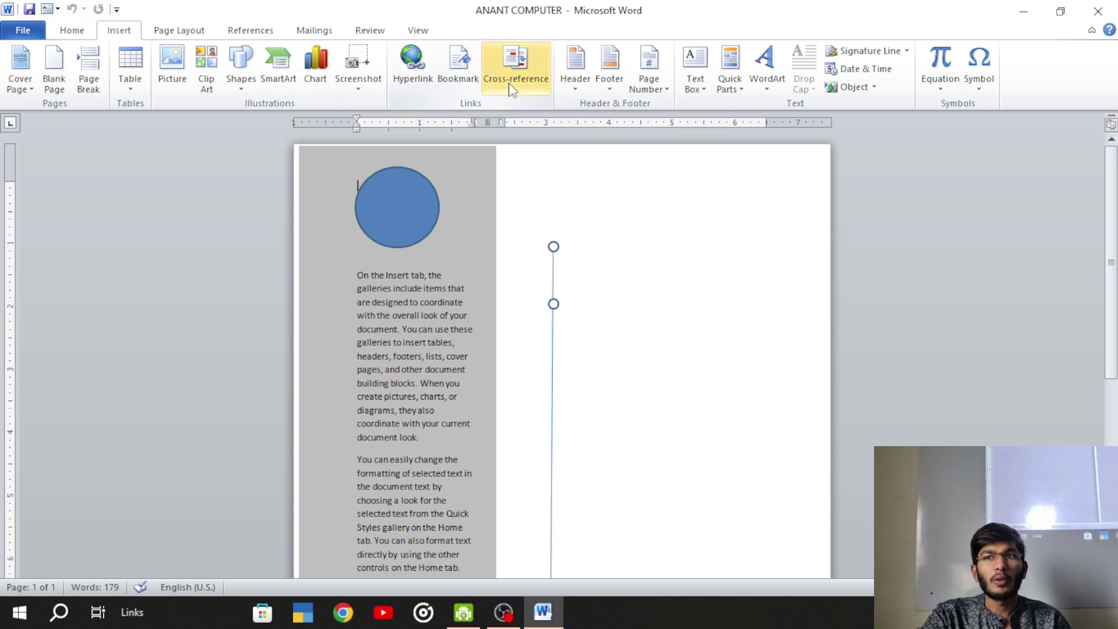
click(169, 31)
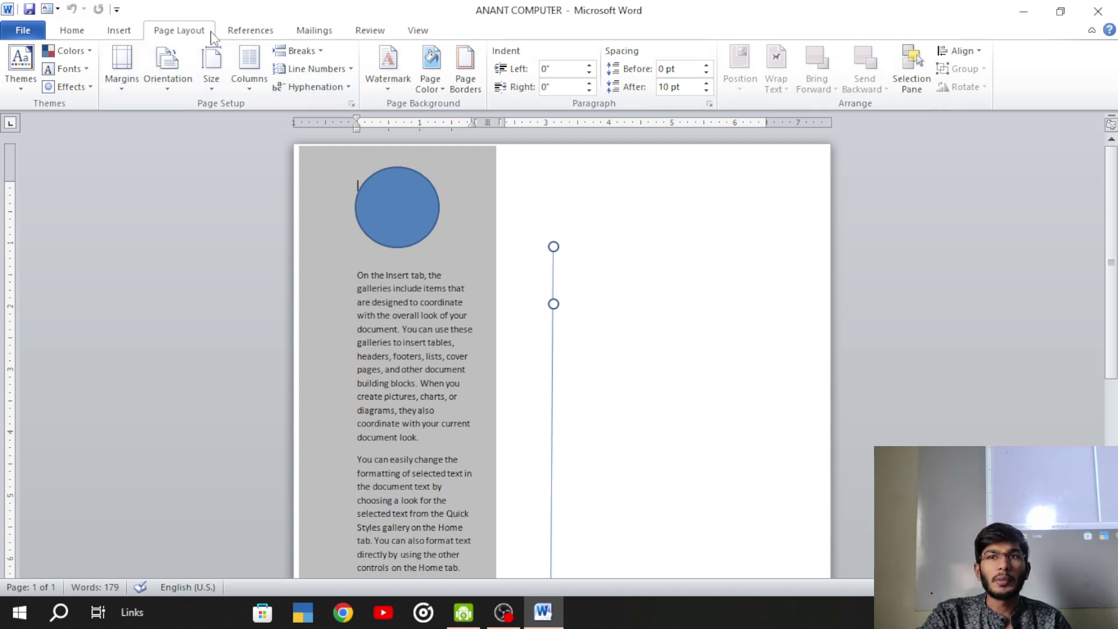
click(252, 31)
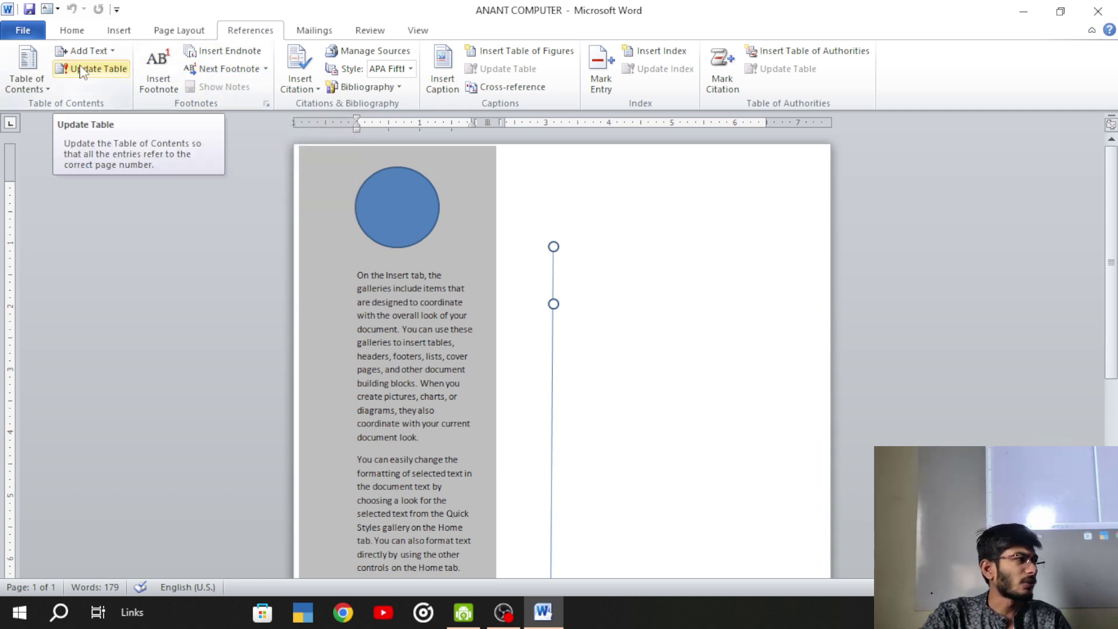
click(309, 36)
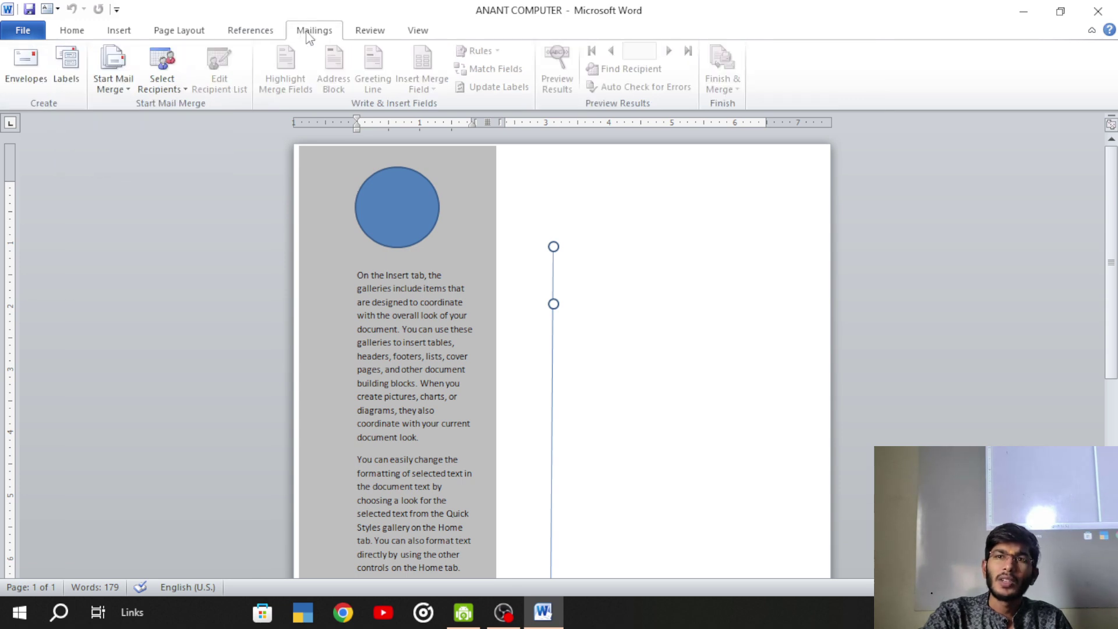
click(366, 35)
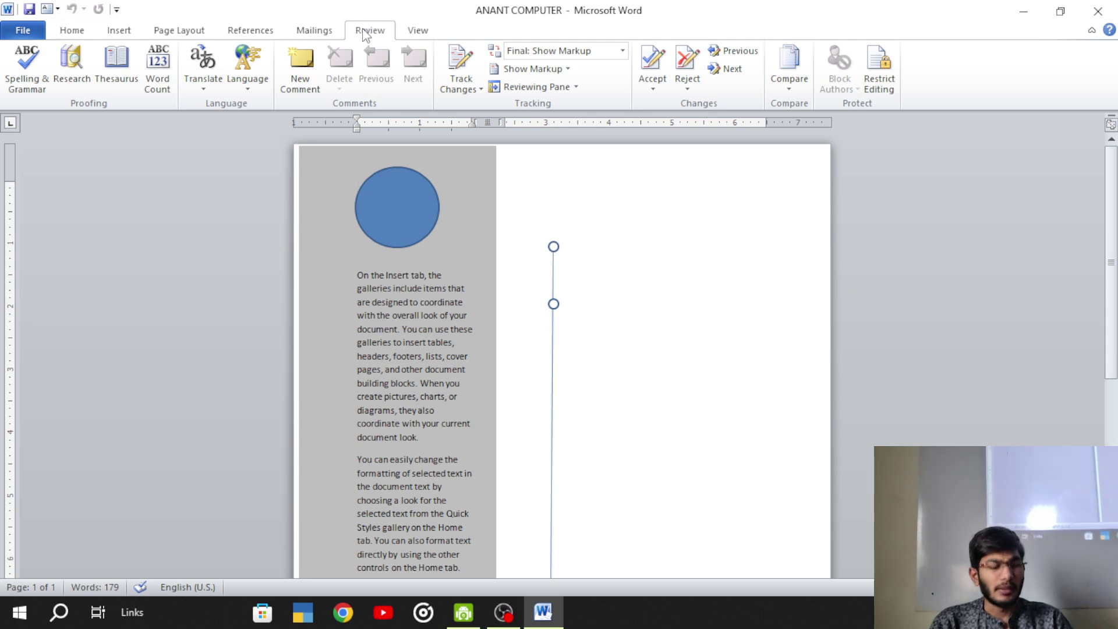
key(ctrl+n)
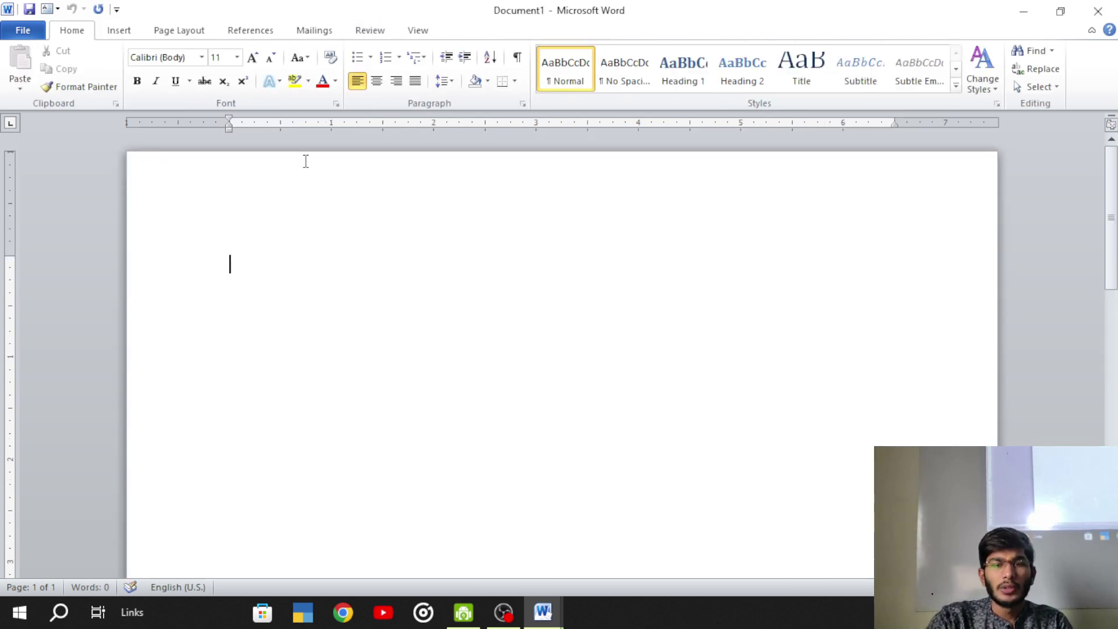
- Fill the new document with sample paragraphs using =rand()
text(=r)
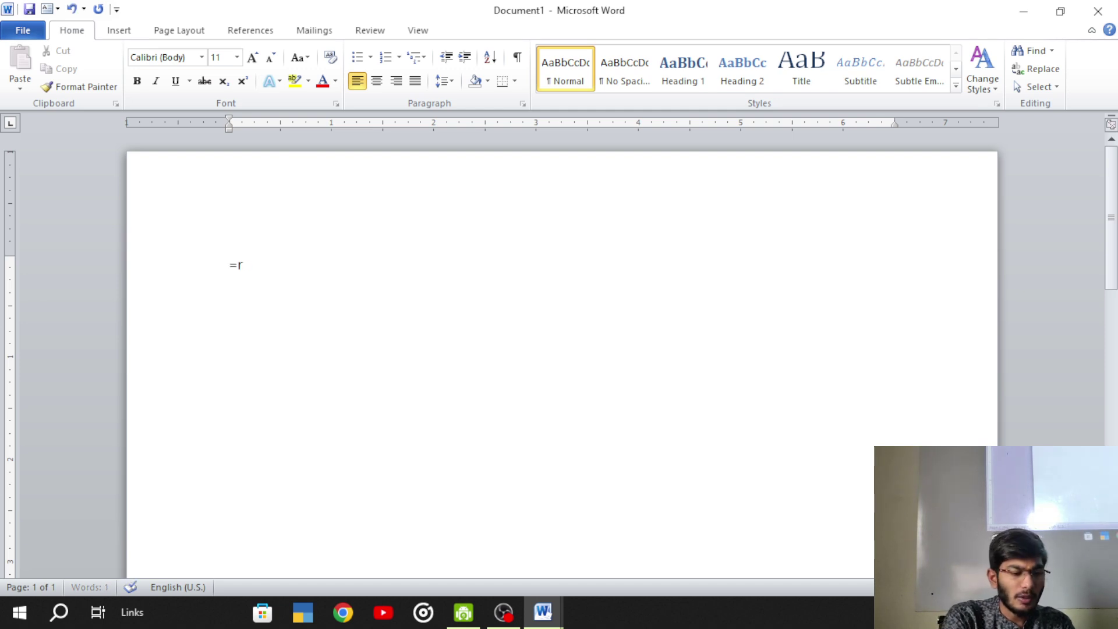
text(and())
key(Return)
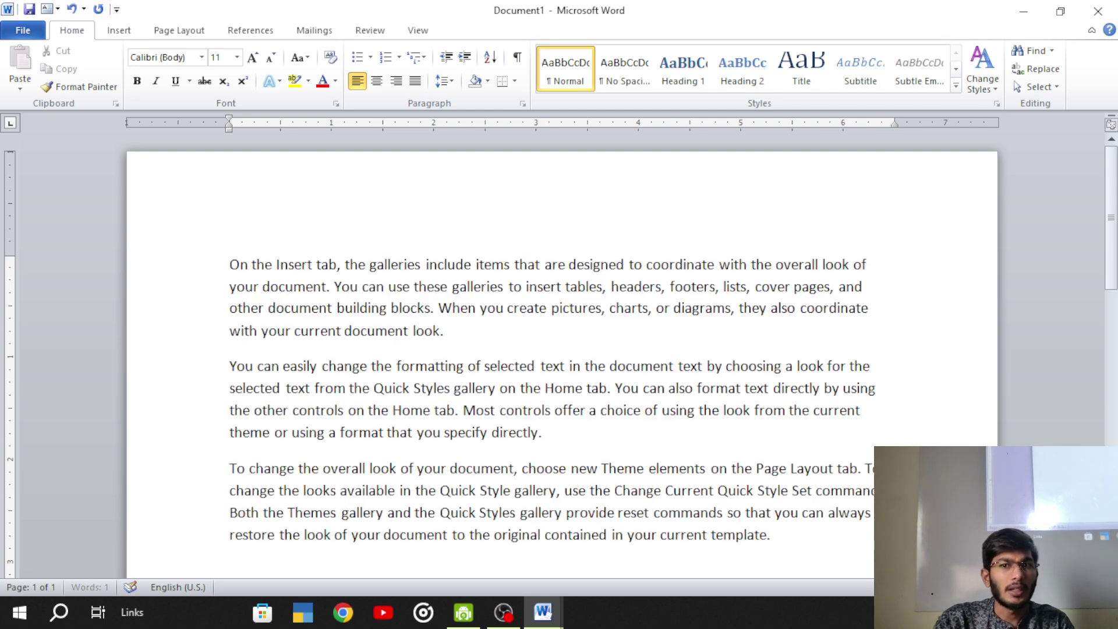
scroll(205, 289, up, 4)
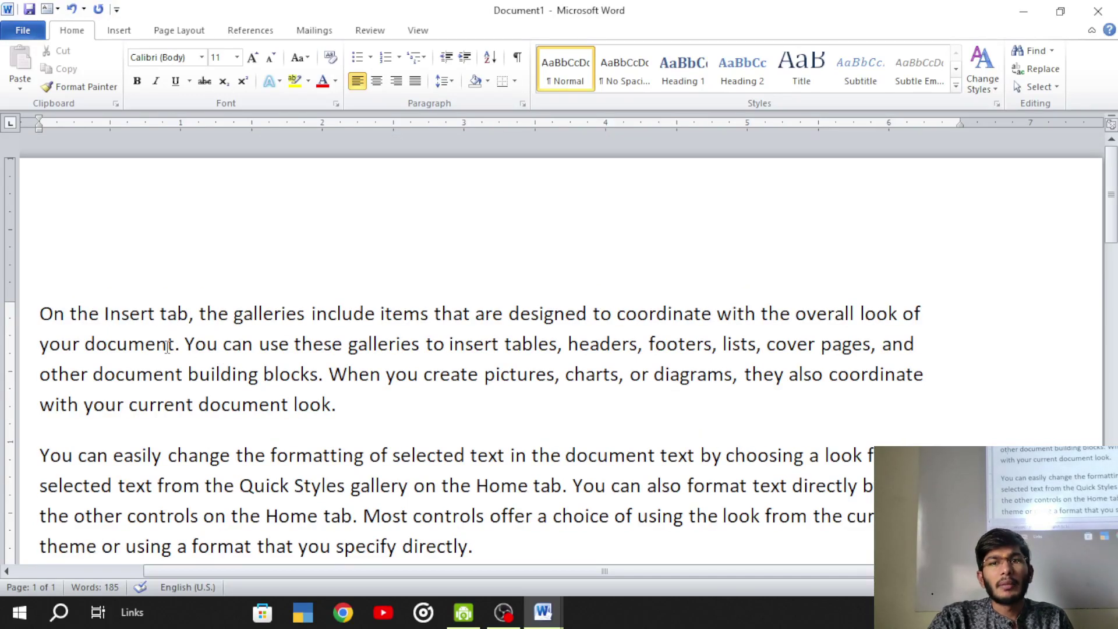
- Misspell 'document', 'these' and 'galleries' as dcument, thse and gallries
click(108, 344)
key(BackSpace)
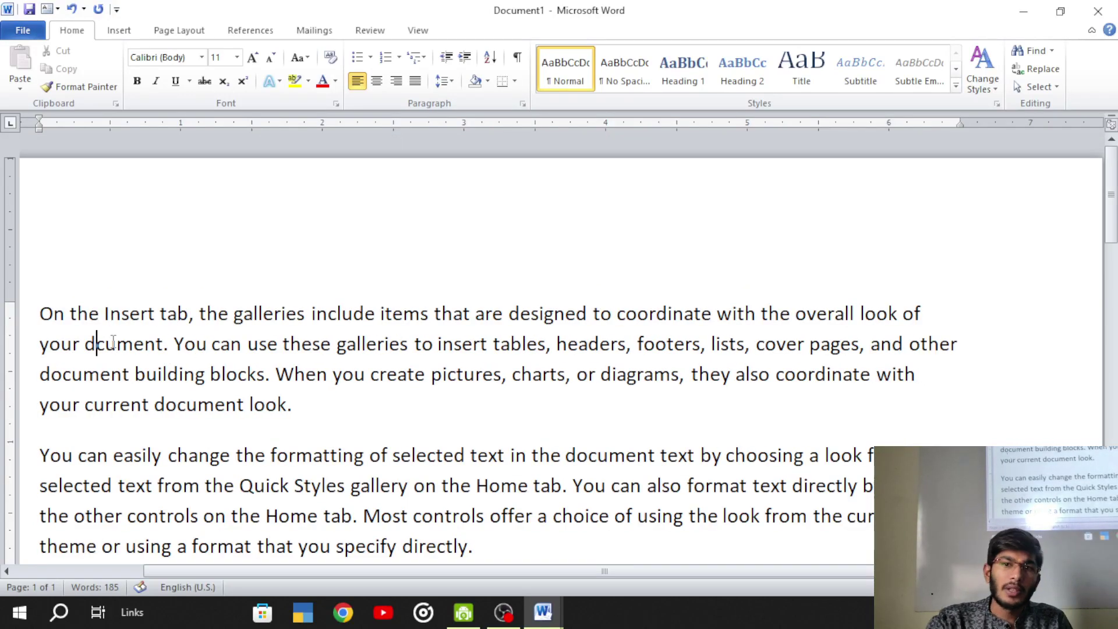
key(ctrl+Right)
key(Right)
key(Right)
key(Right)
key(Right)
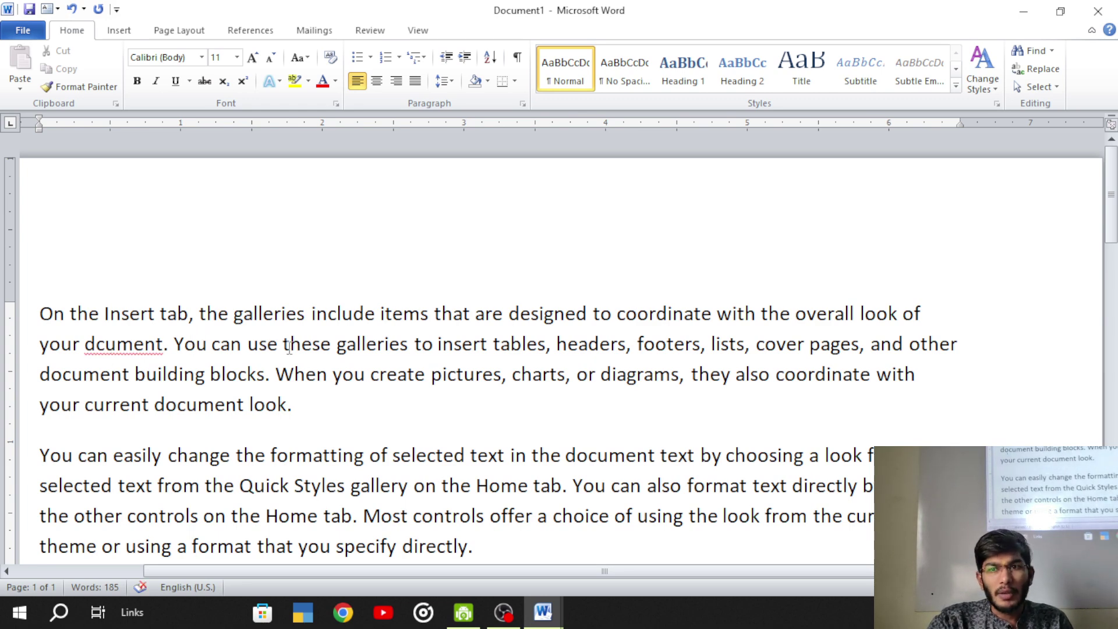
click(309, 345)
key(BackSpace)
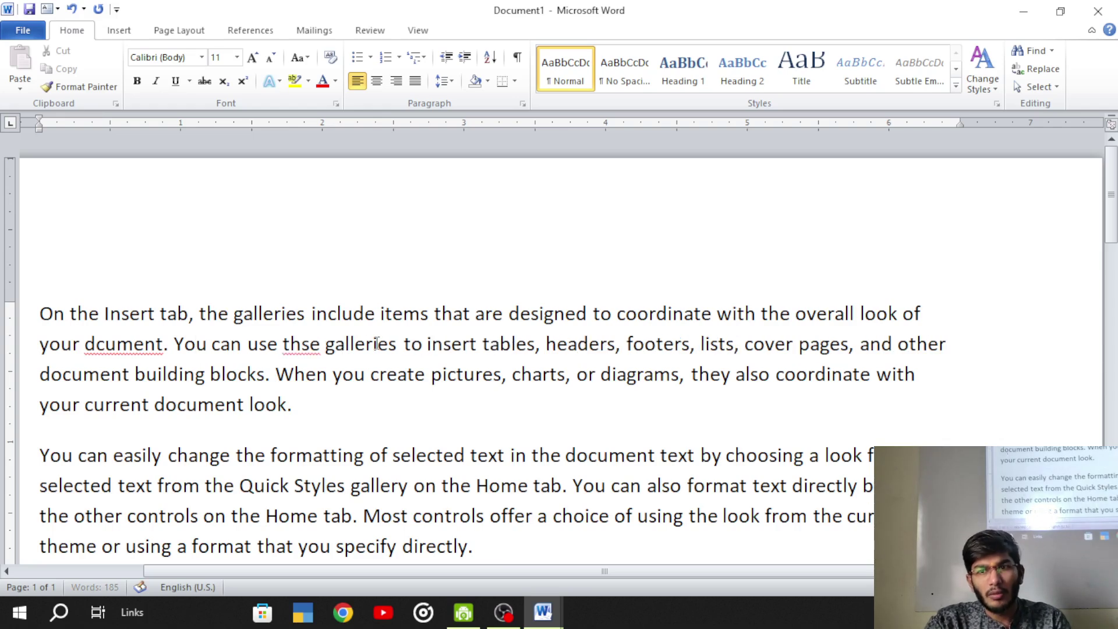
click(366, 344)
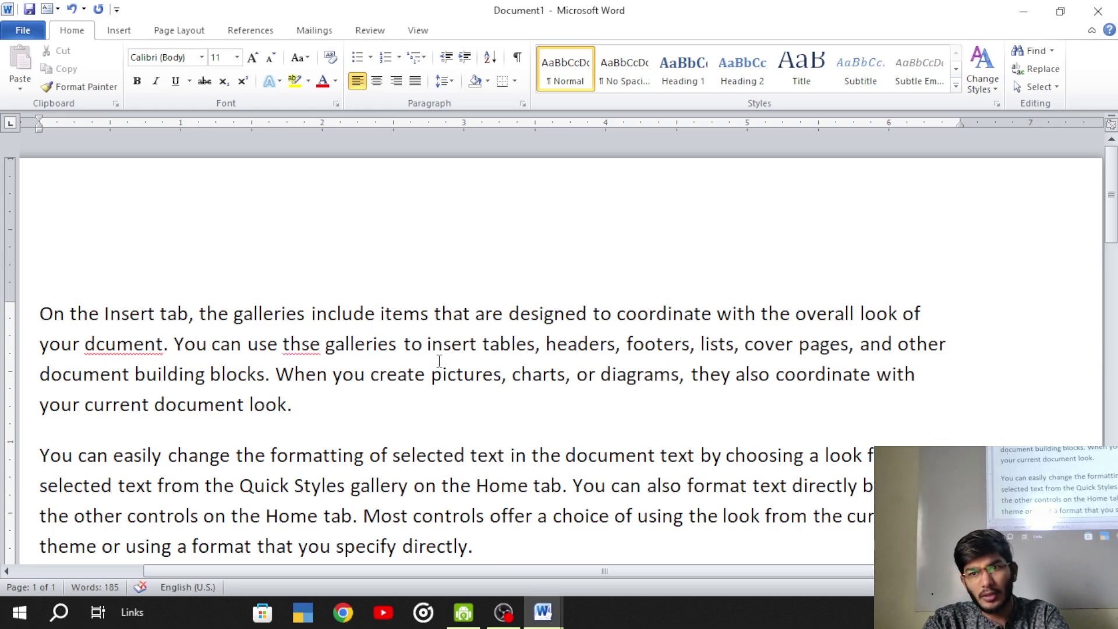
key(BackSpace)
click(479, 344)
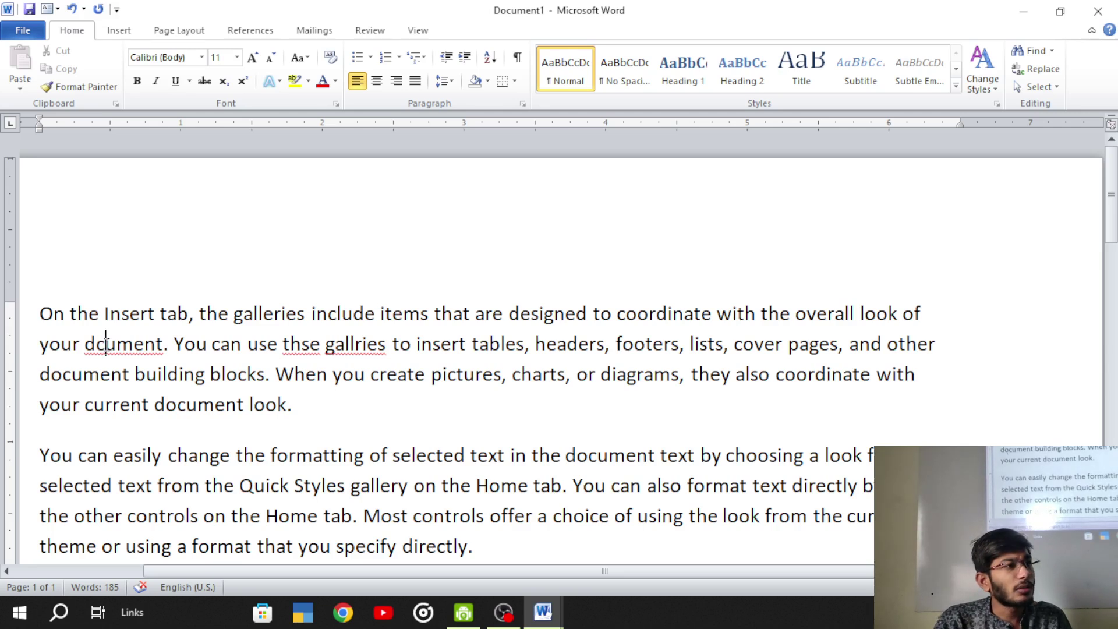
click(105, 343)
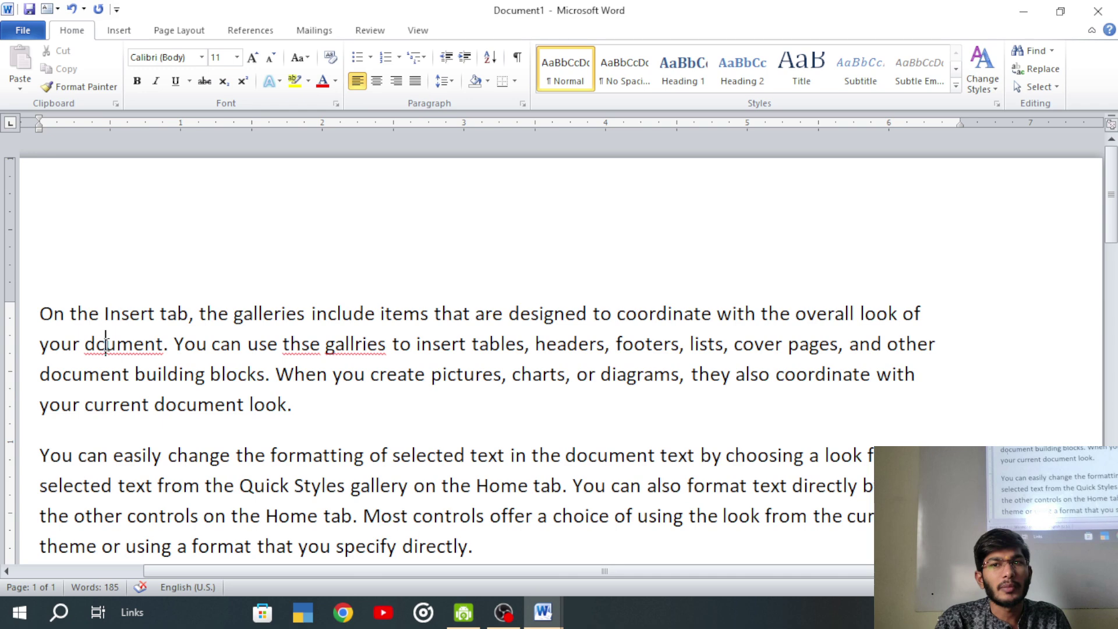
click(370, 30)
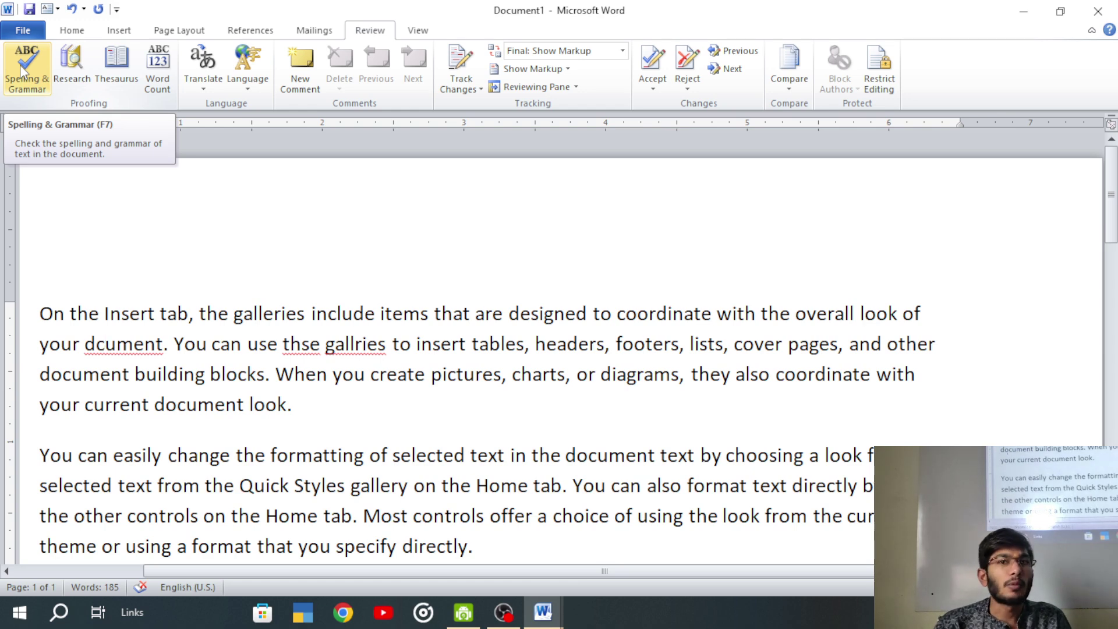
- Run Spelling & Grammar, correcting dcument and gallries and ignoring thse once
click(23, 68)
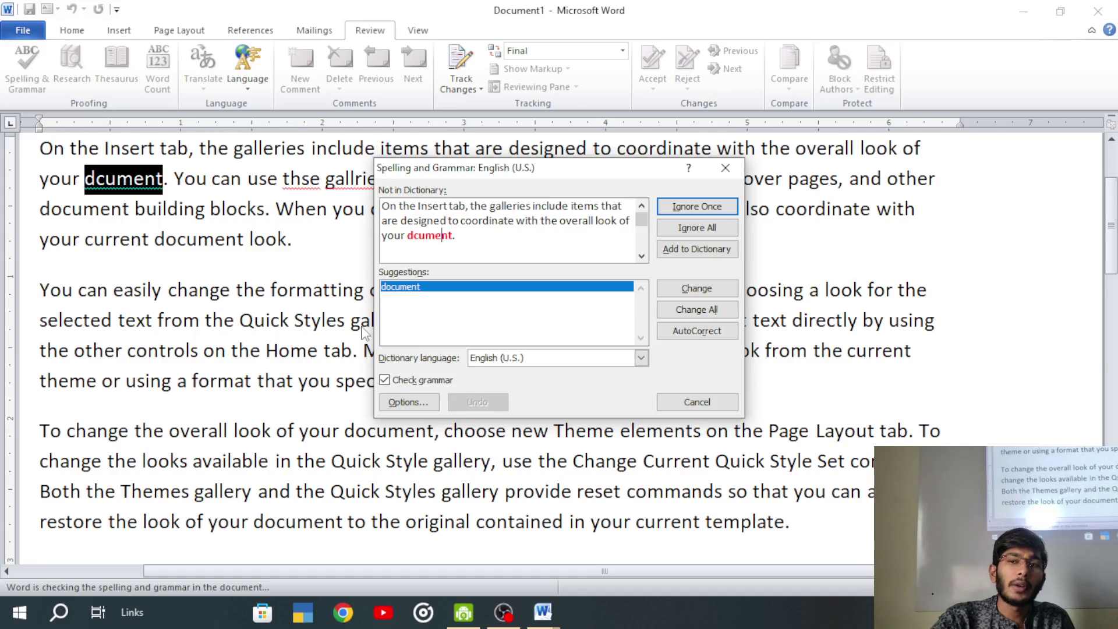
click(411, 287)
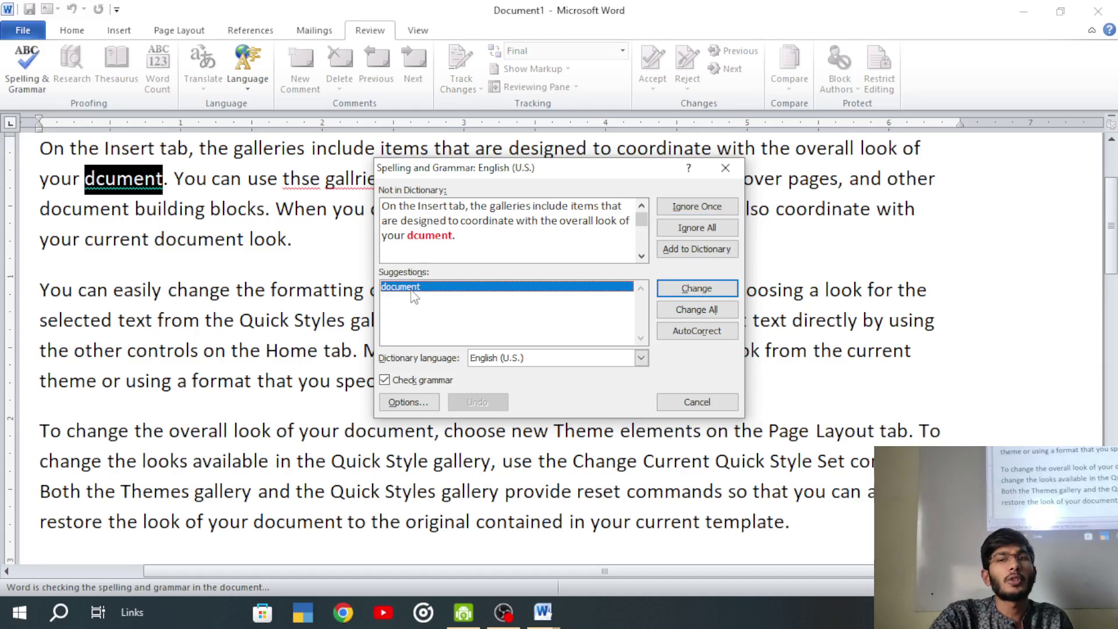
click(678, 289)
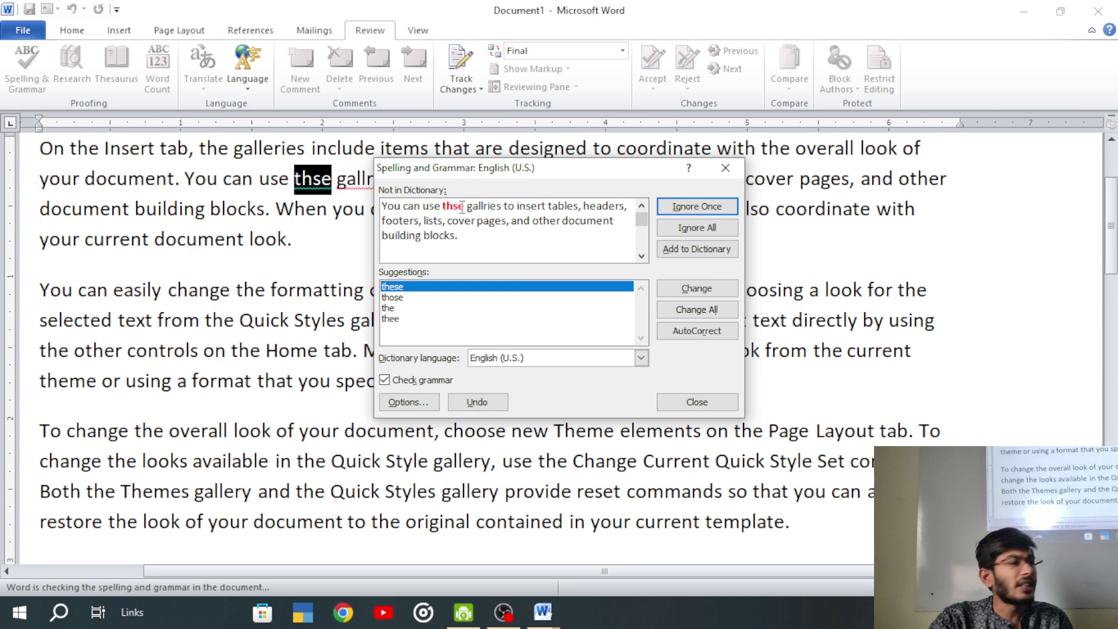
click(686, 208)
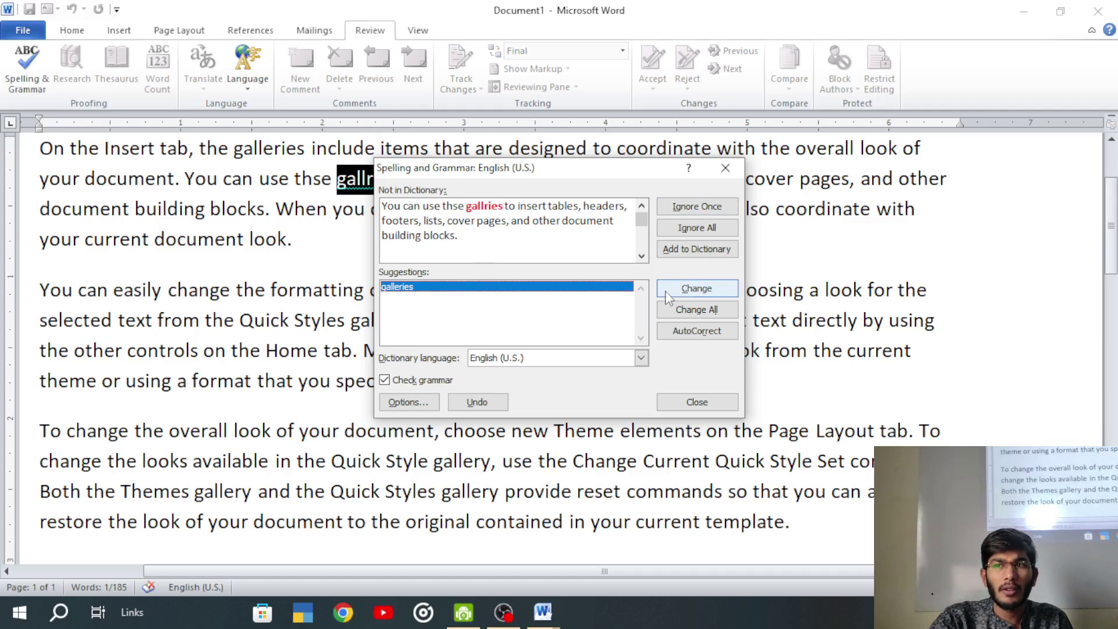
click(664, 291)
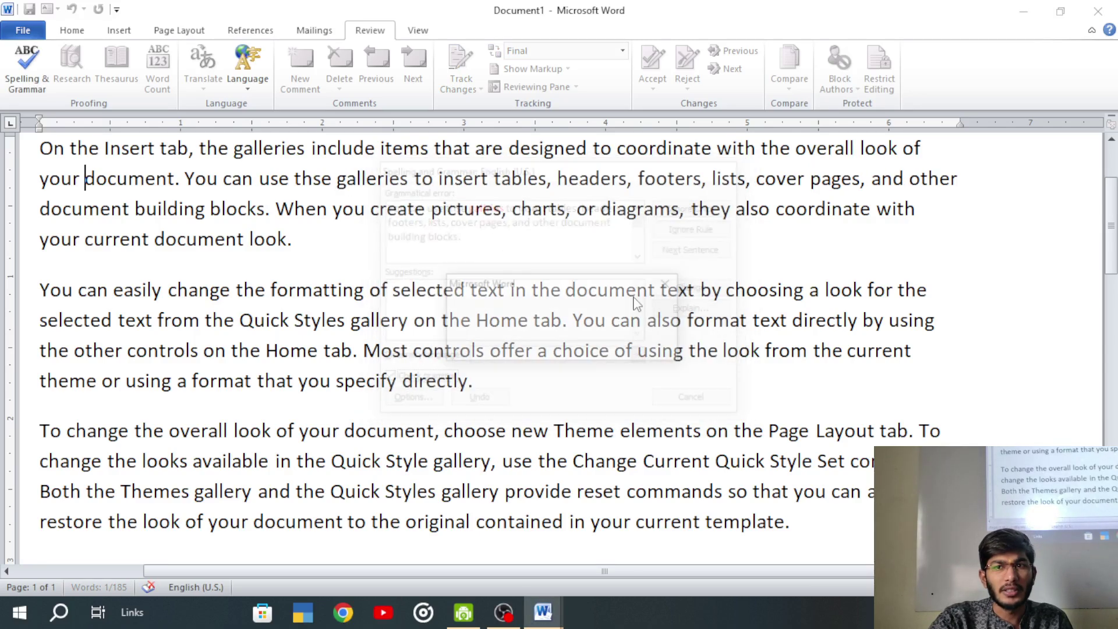
- Dismiss the spell-check message, change 'When' to 'Wen' and ignore that misspelling
click(527, 347)
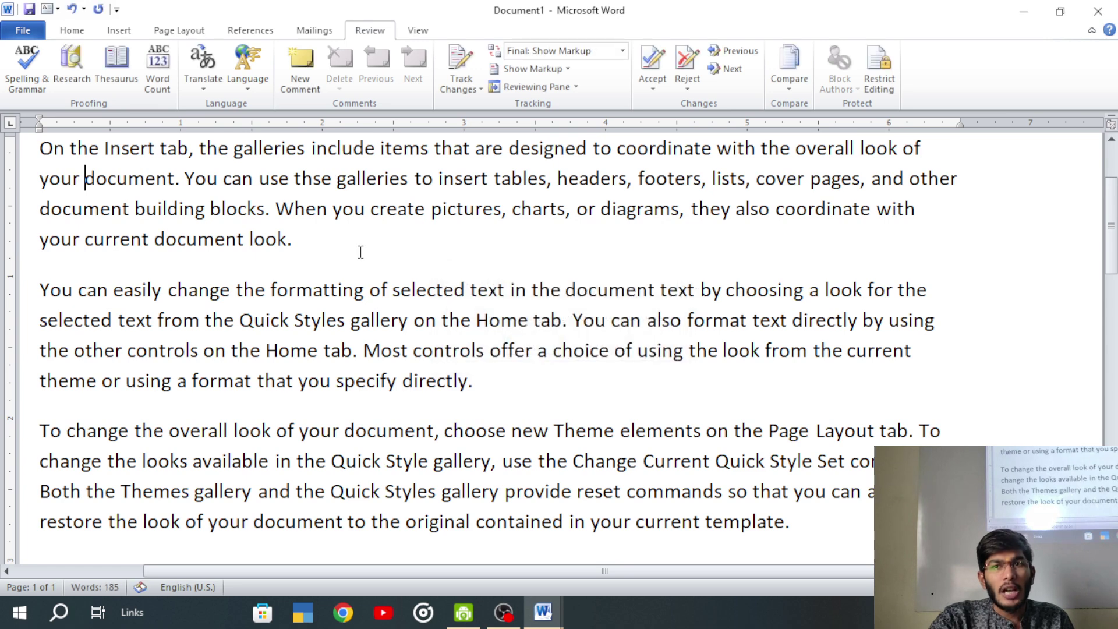
click(117, 185)
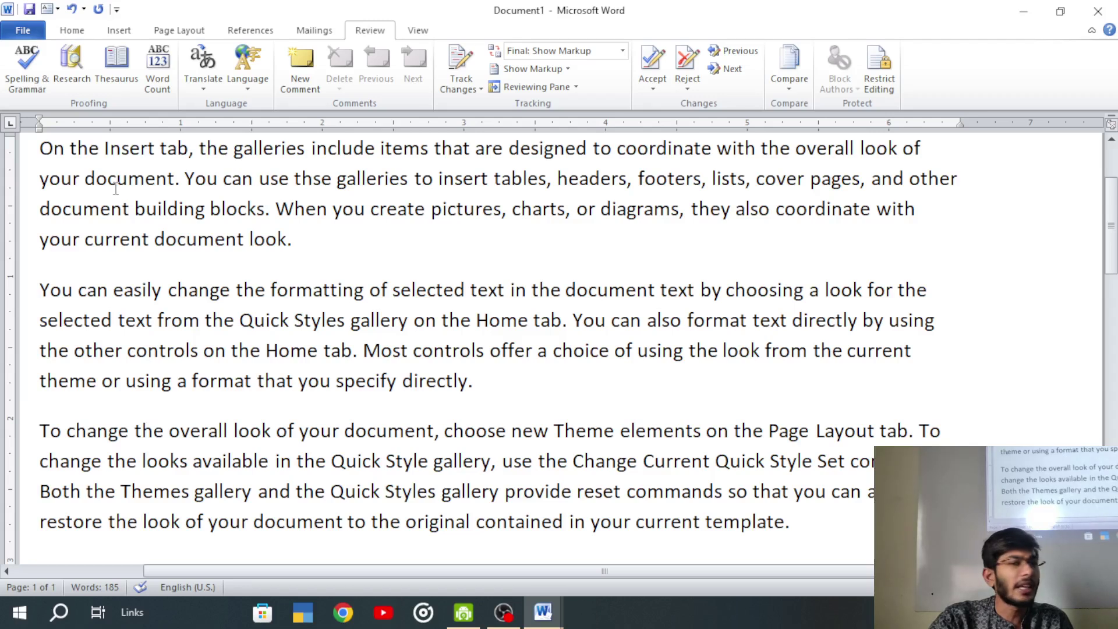
click(314, 179)
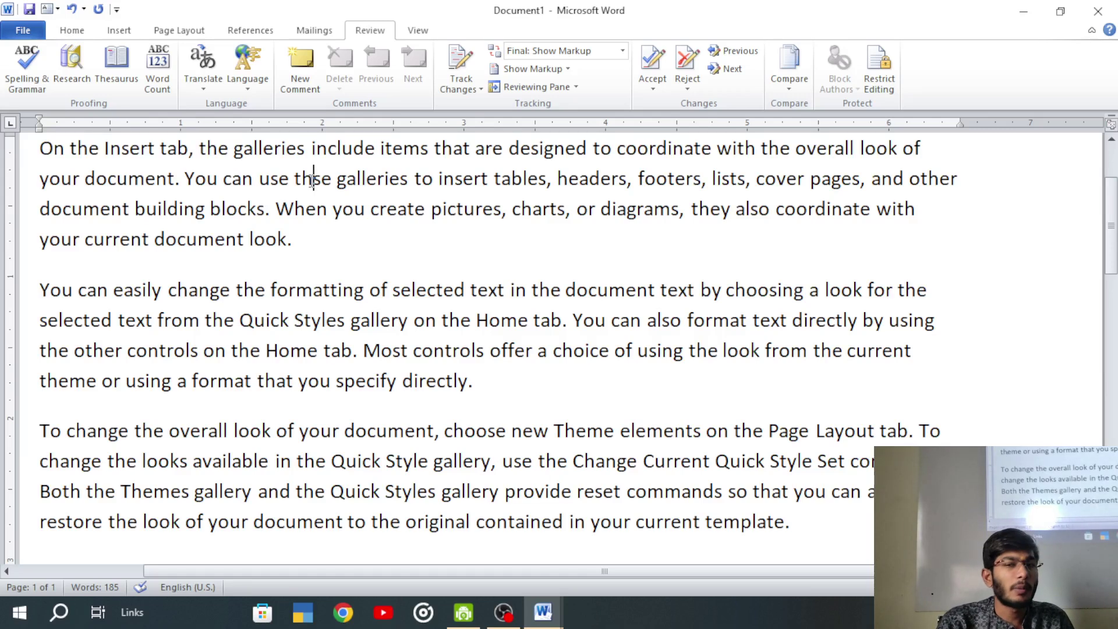
click(312, 212)
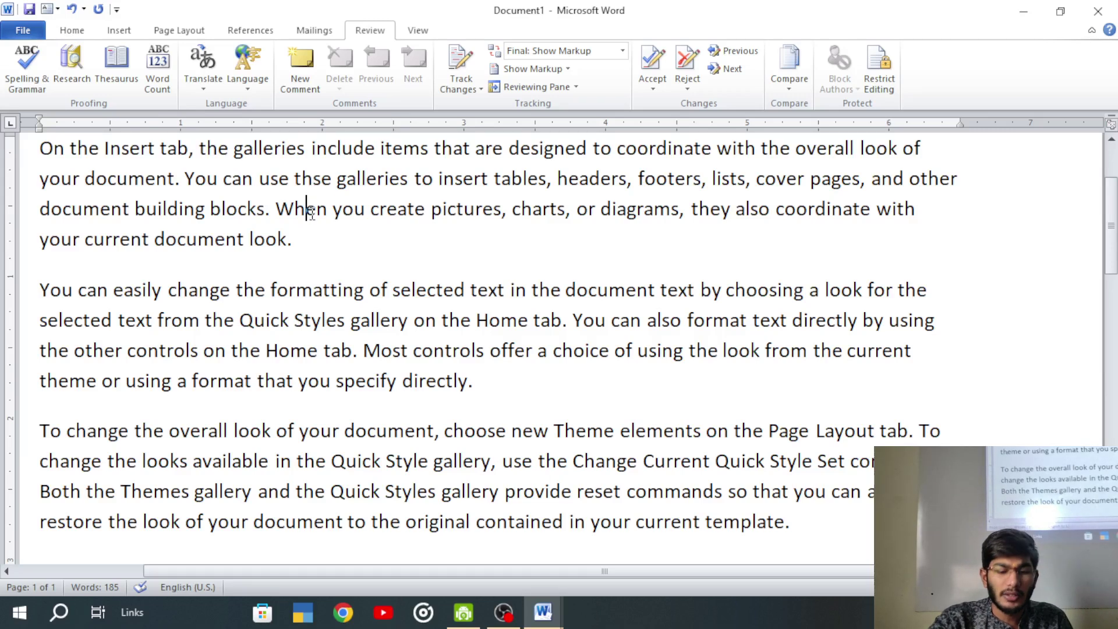
key(BackSpace)
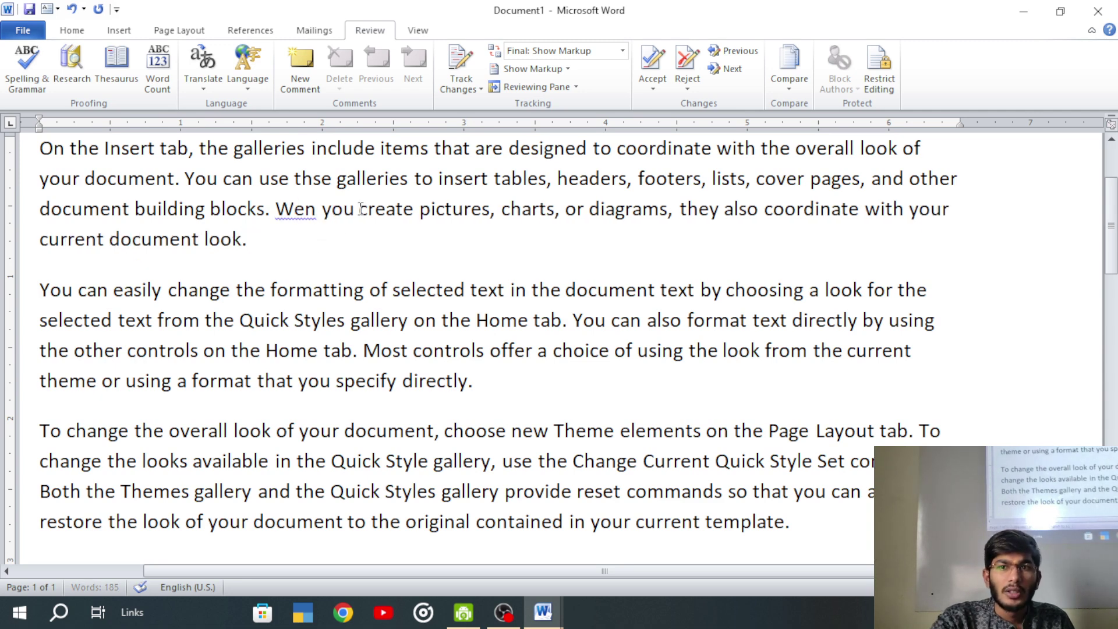
right_click(295, 208)
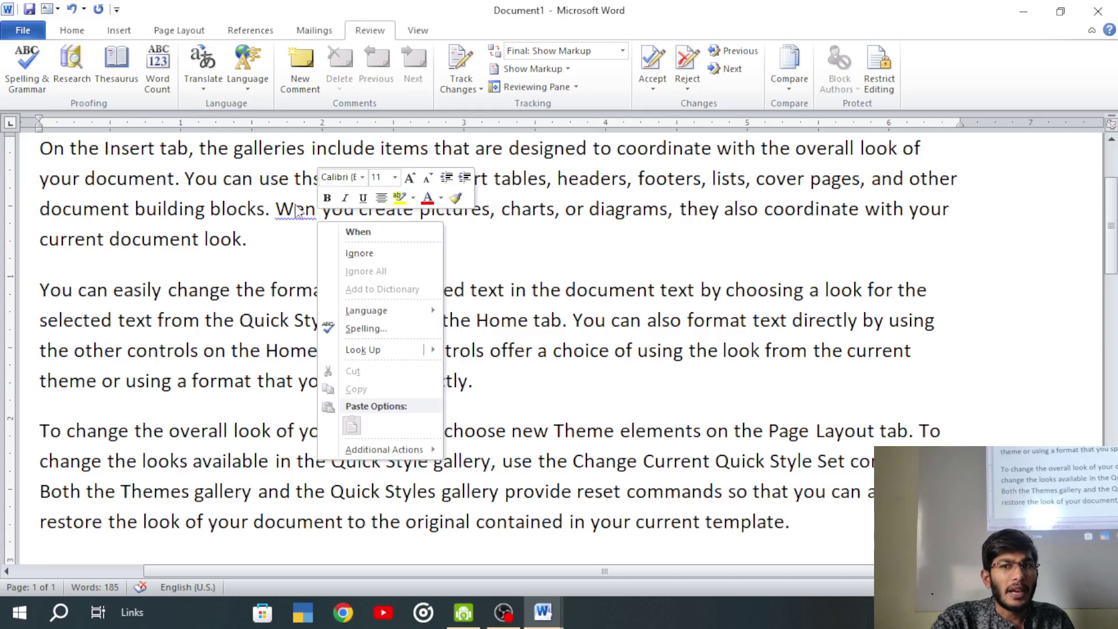
click(390, 256)
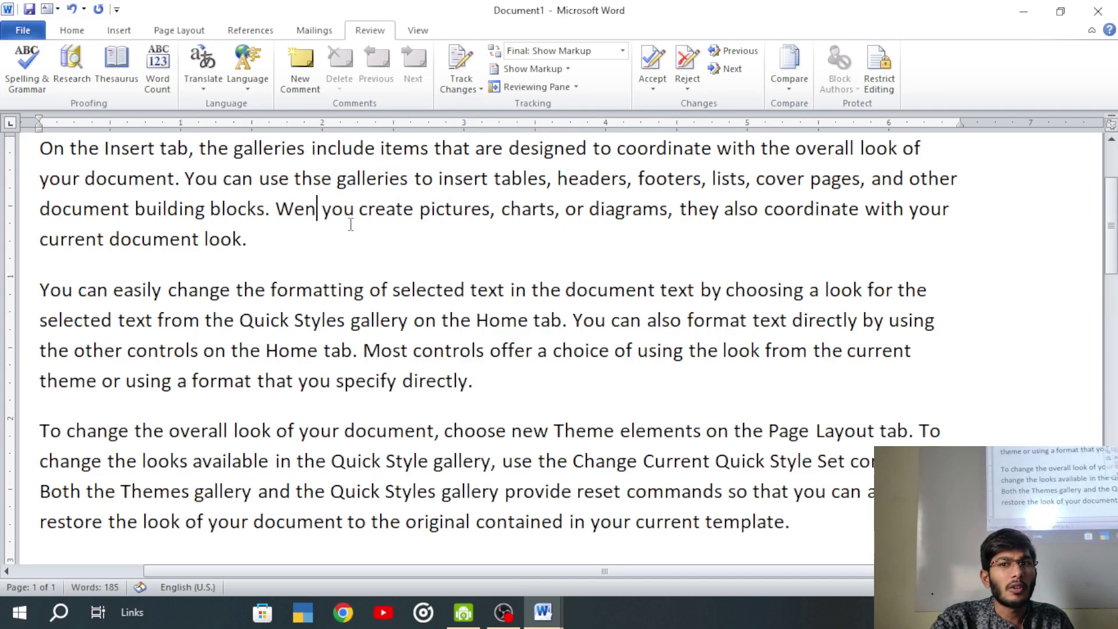
- Change 'document' to 'docment' and mark it Ignore All
click(228, 211)
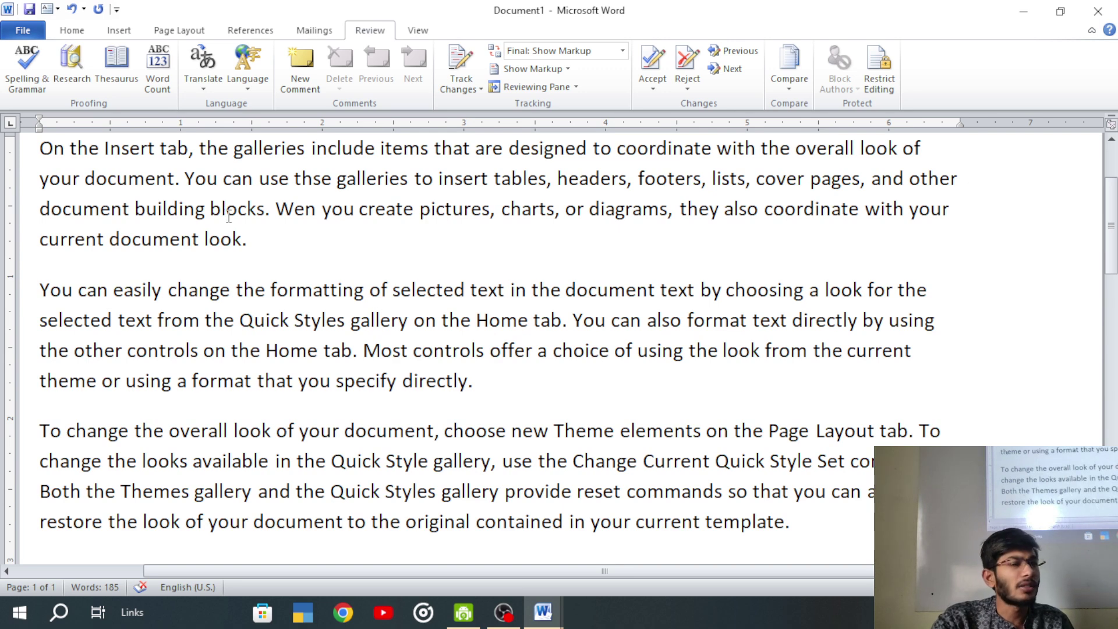
click(296, 207)
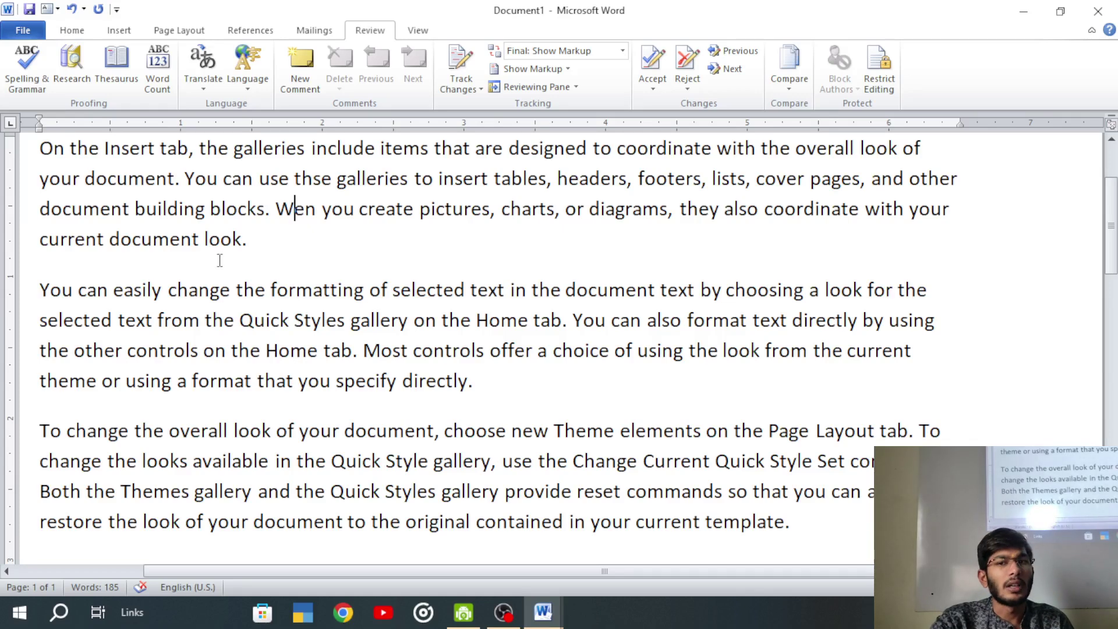
click(153, 239)
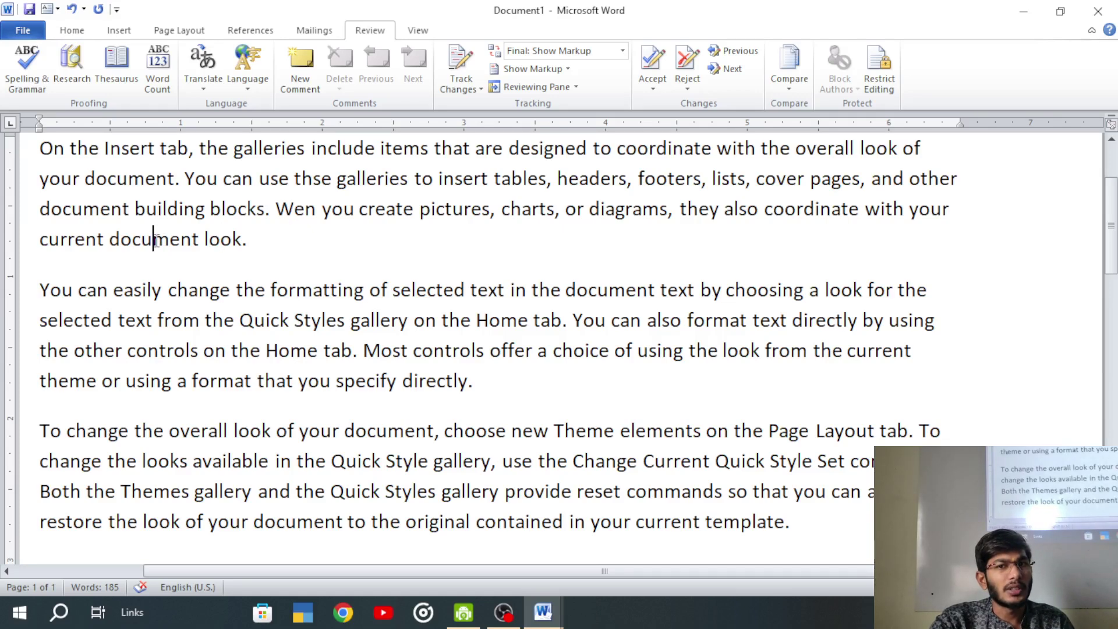
key(BackSpace)
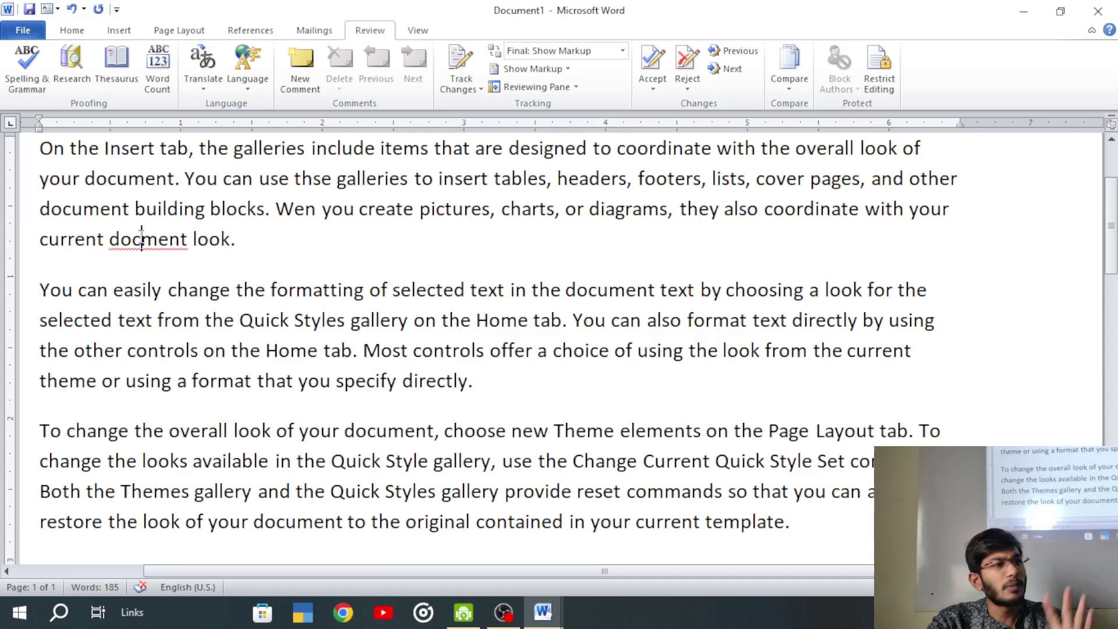
right_click(188, 249)
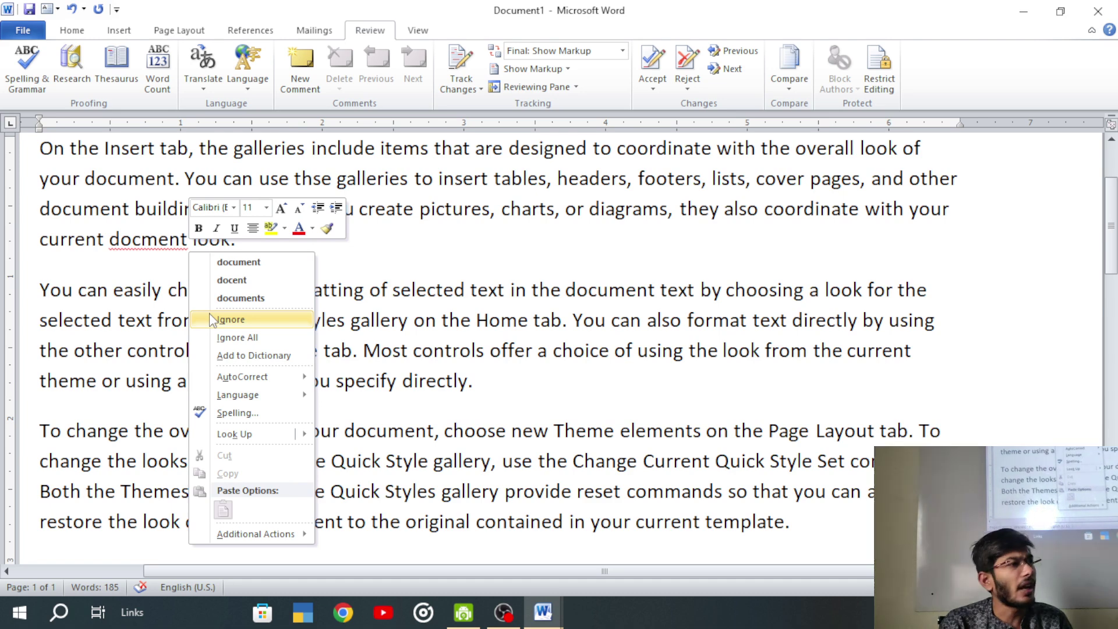
click(244, 337)
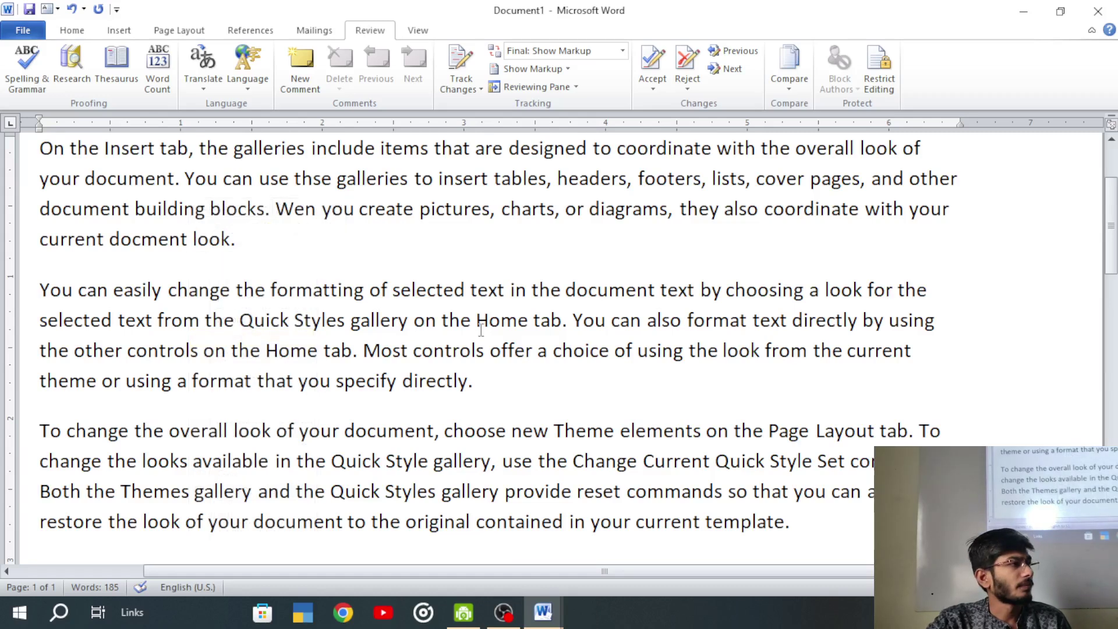
click(142, 241)
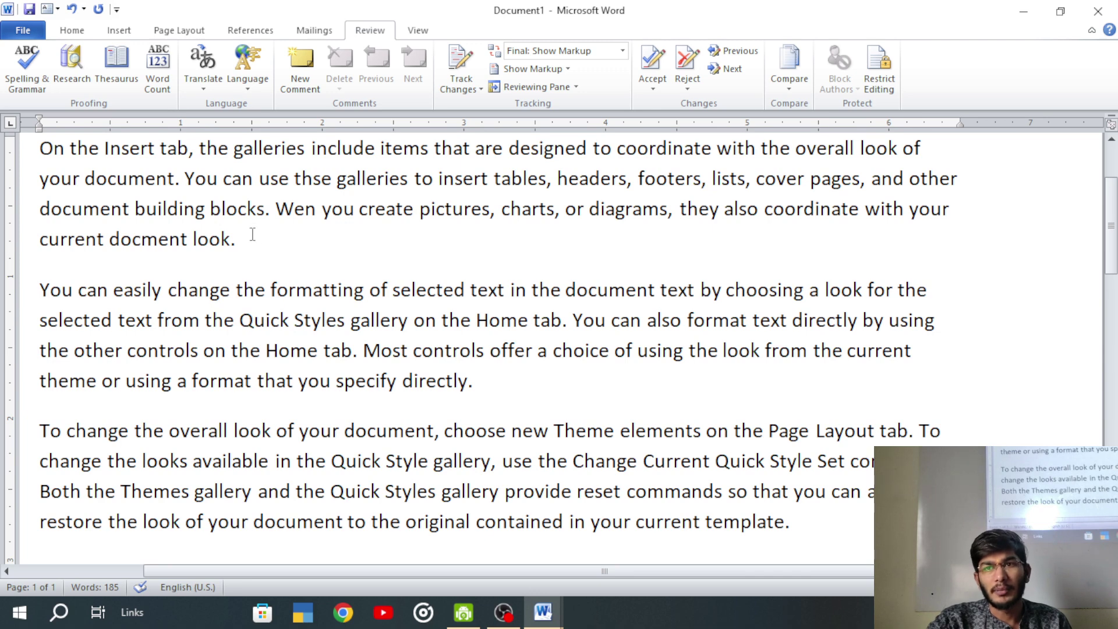
- Open Research and look up the word 'computer'
click(72, 64)
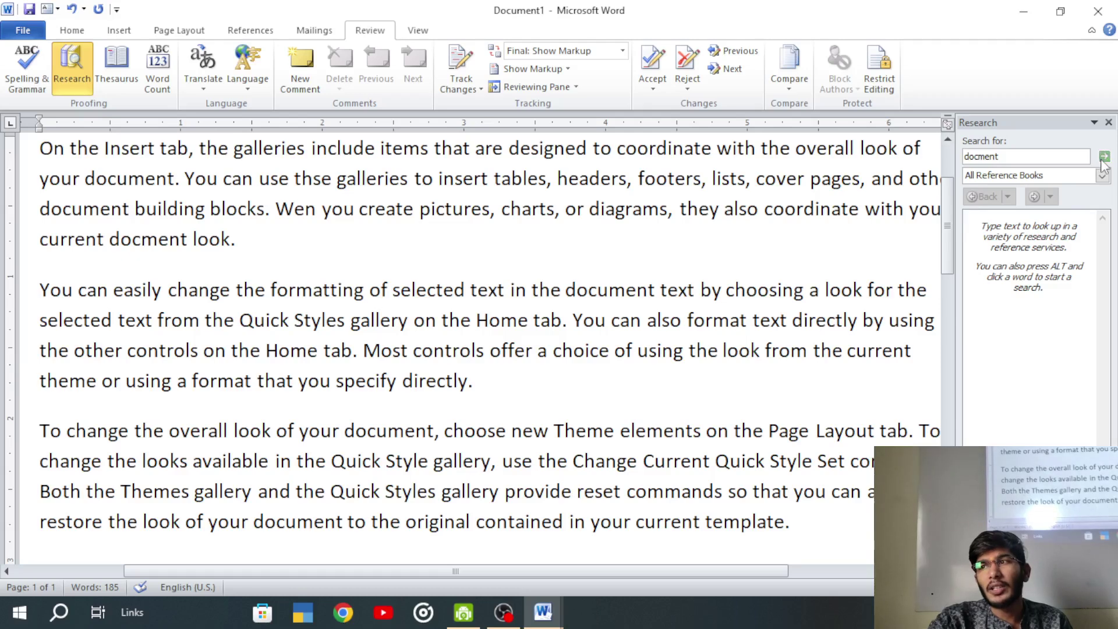
drag(1032, 156, 957, 159)
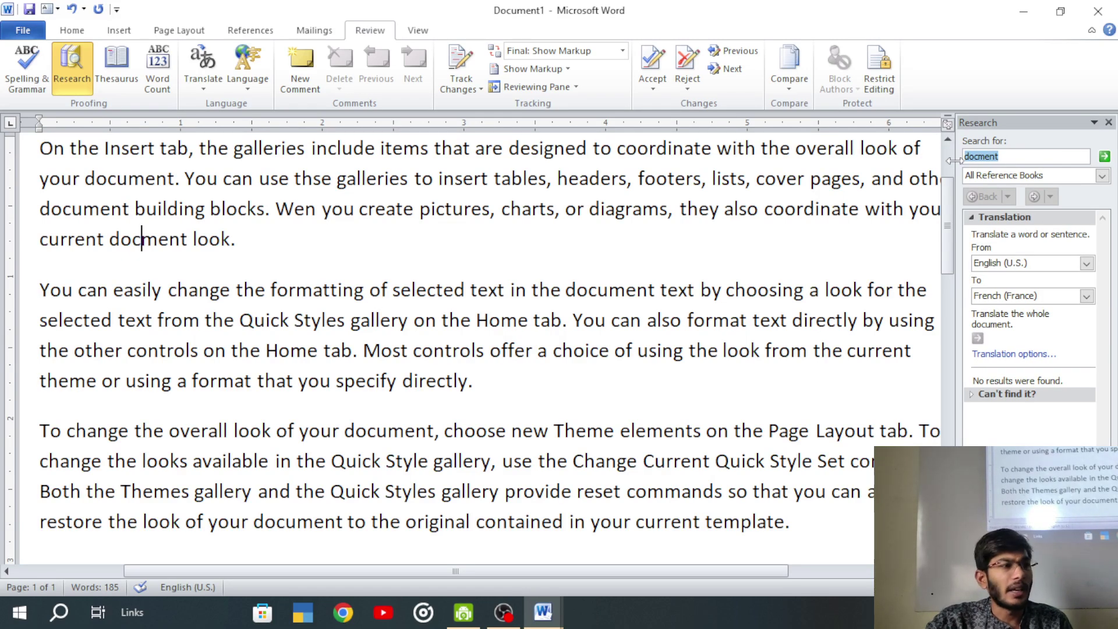
key(BackSpace)
text(c)
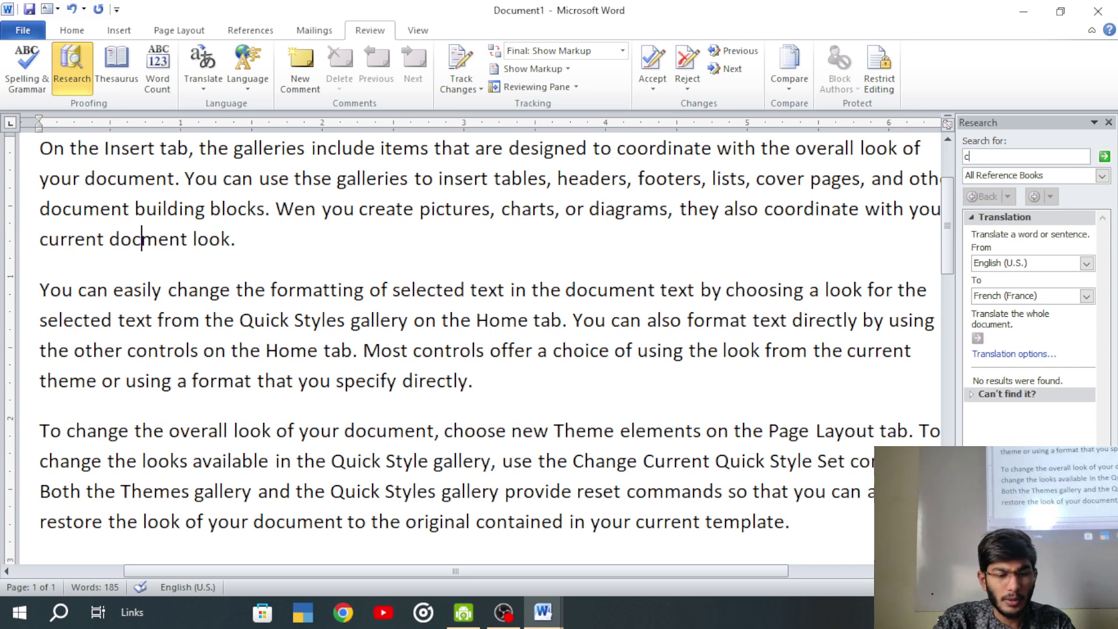
text(omputer)
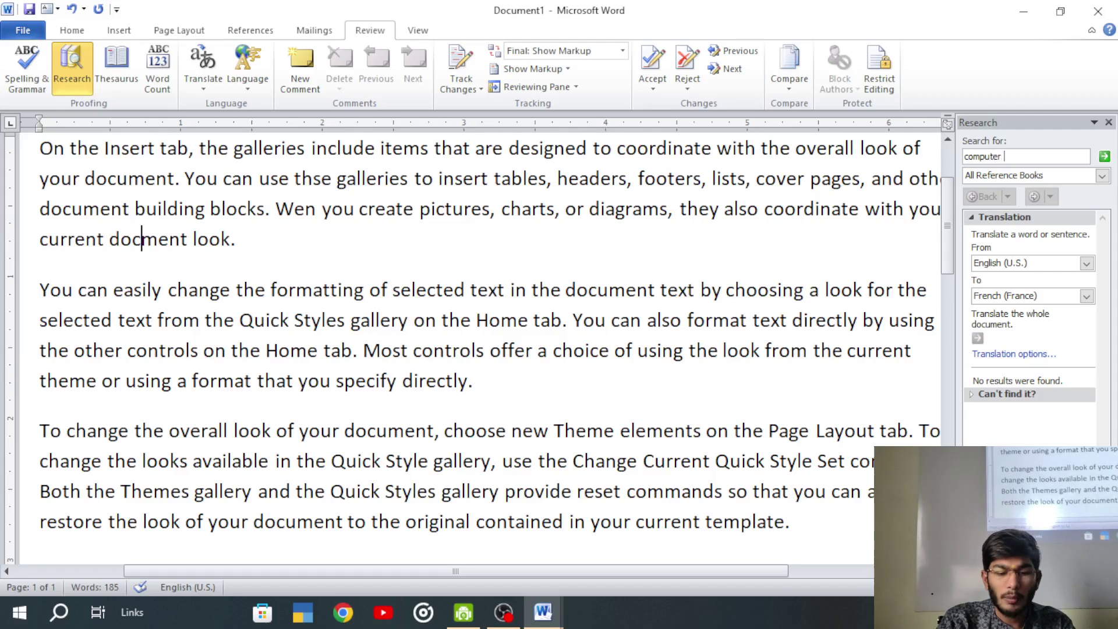
key(Return)
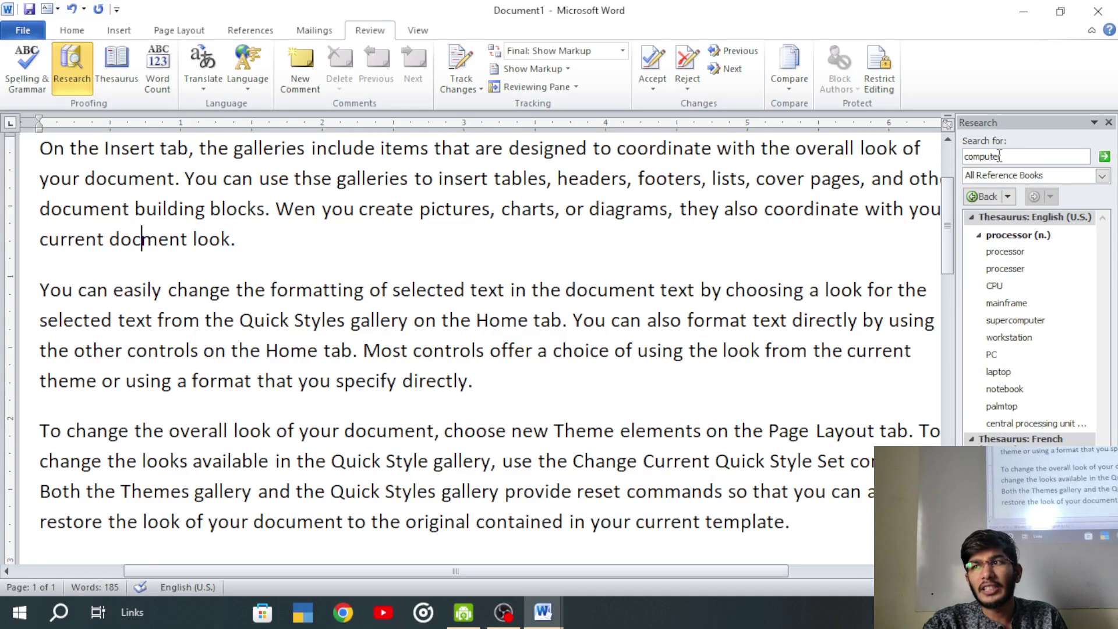
- Look up 'teacher' in the Research pane
drag(1008, 156, 924, 157)
text(tea)
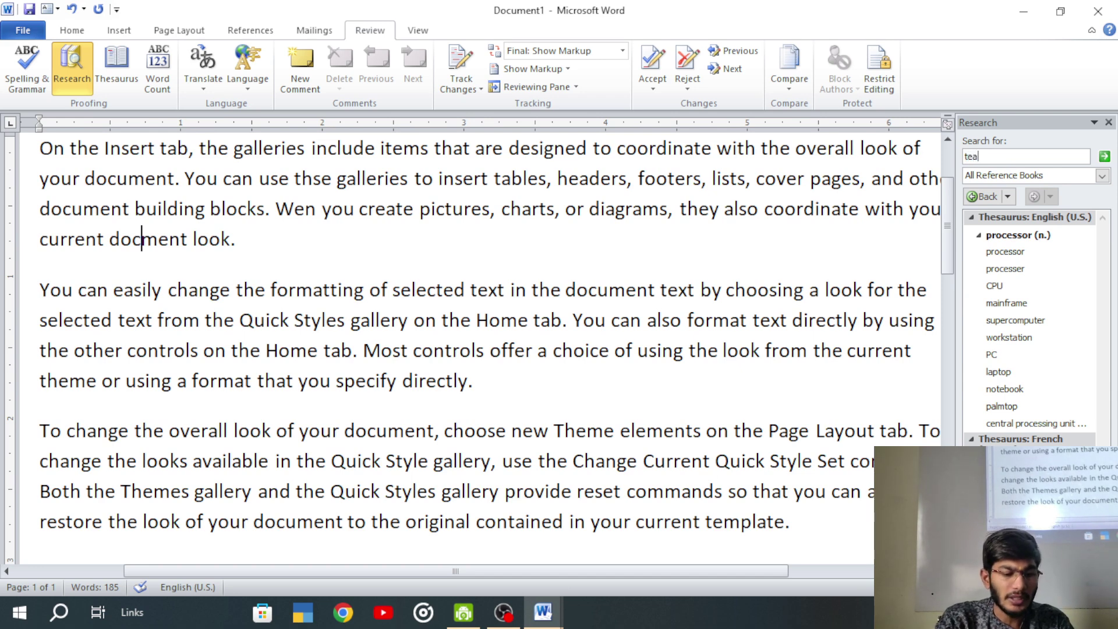
key(BackSpace)
key(BackSpace)
text(teacher)
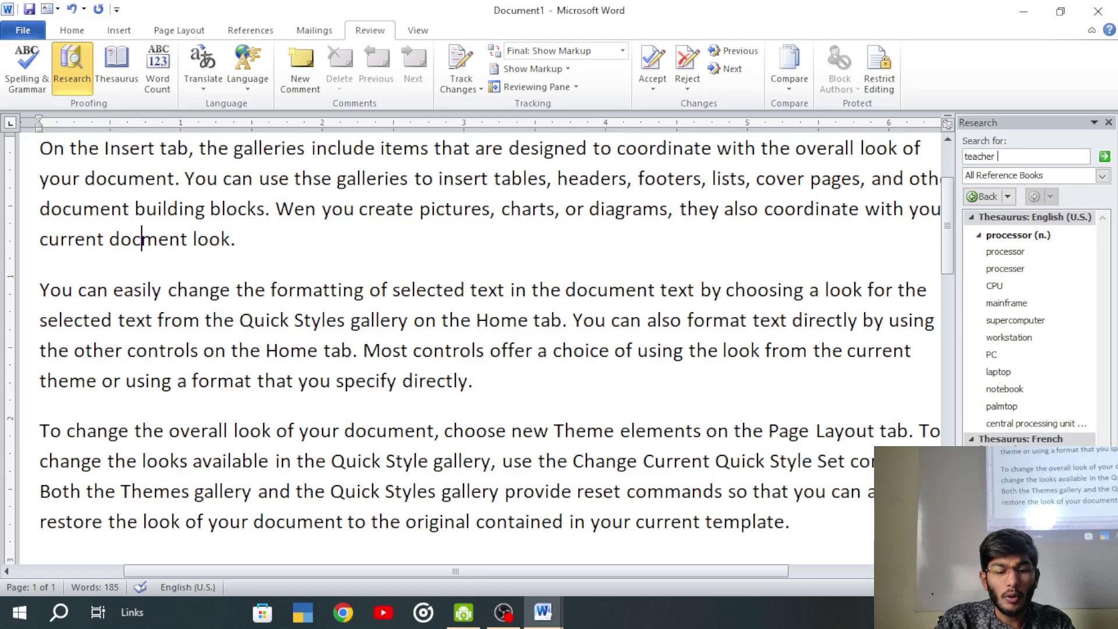
key(Return)
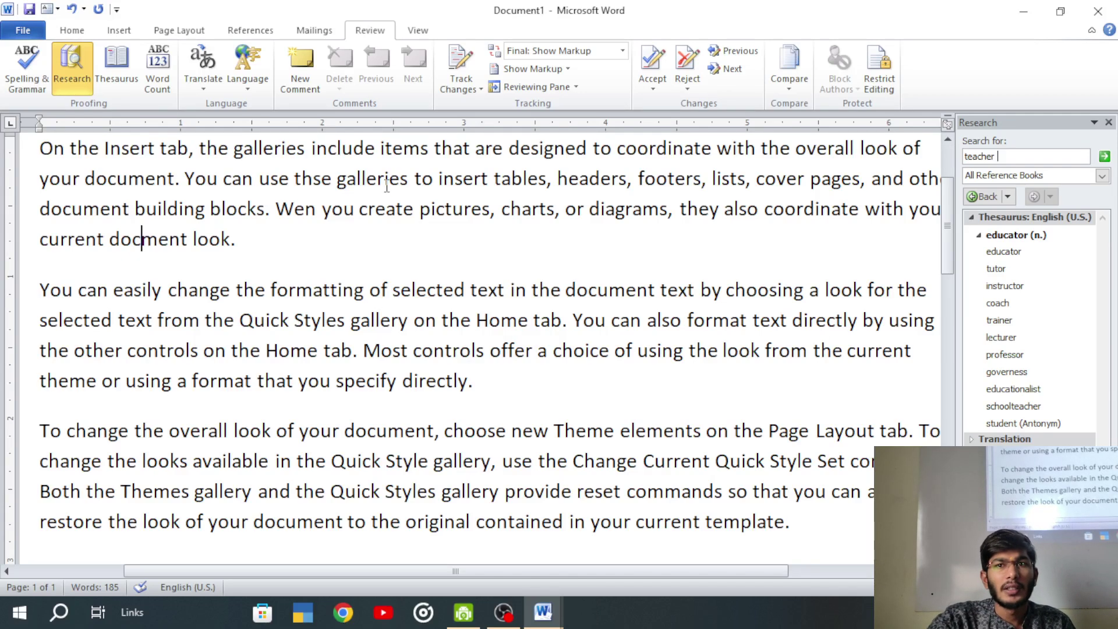
- Run a Thesaurus lookup on docment, toggle Research off and on, and show the reference sources
click(118, 61)
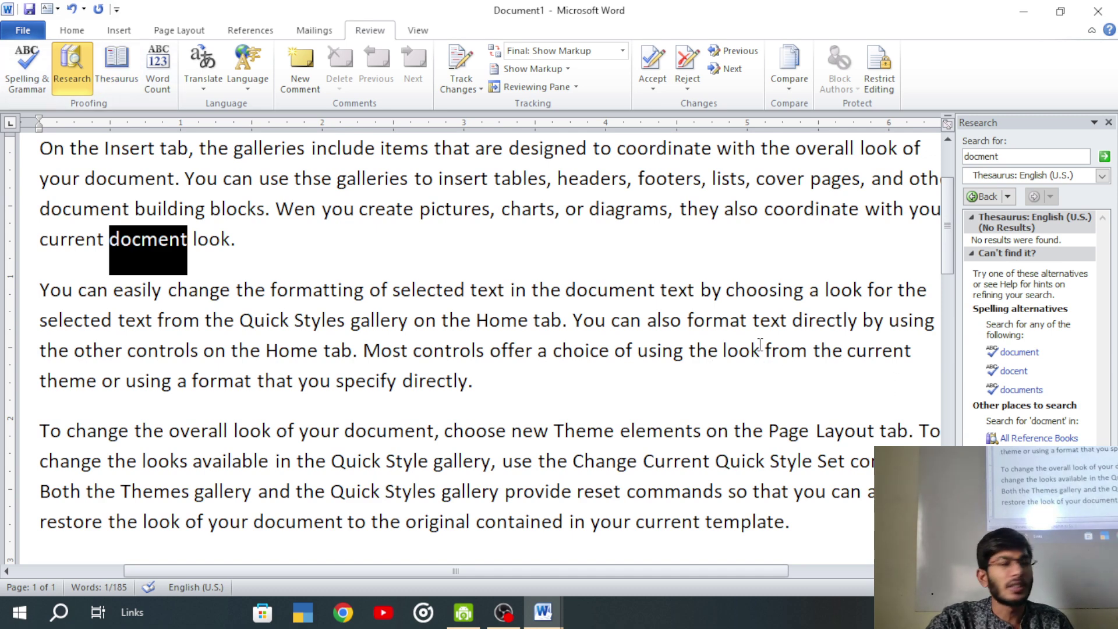
click(1034, 157)
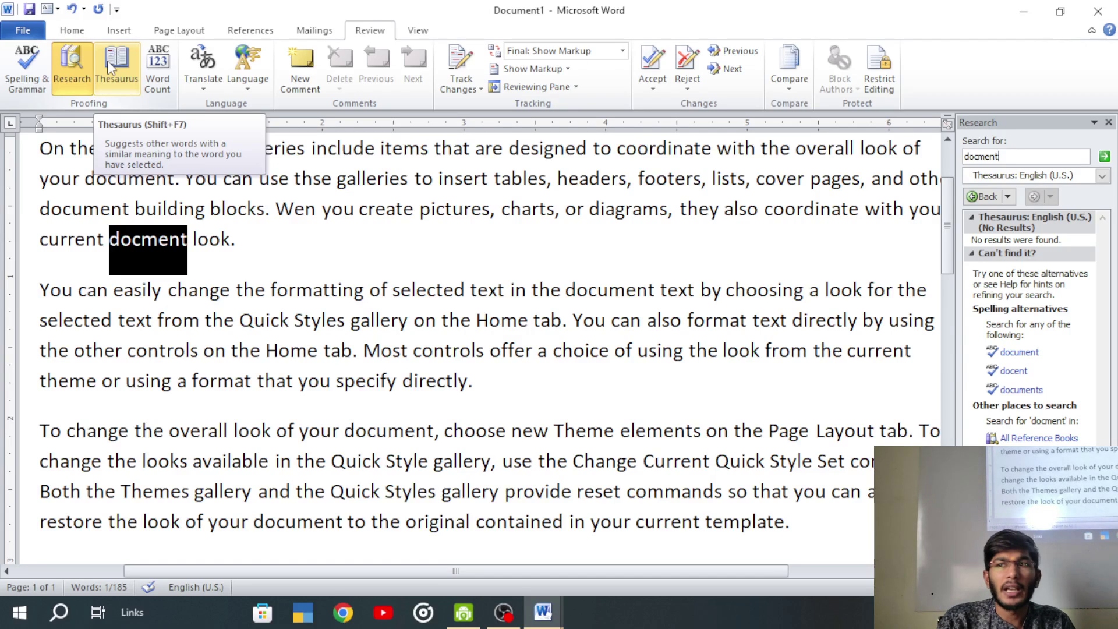
click(71, 62)
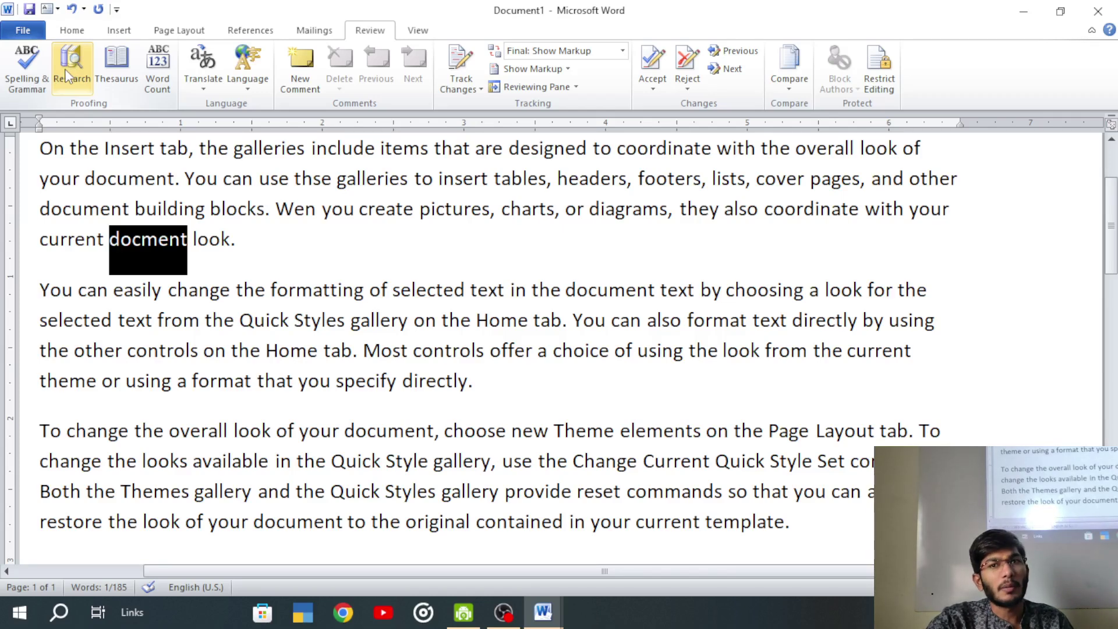
click(64, 68)
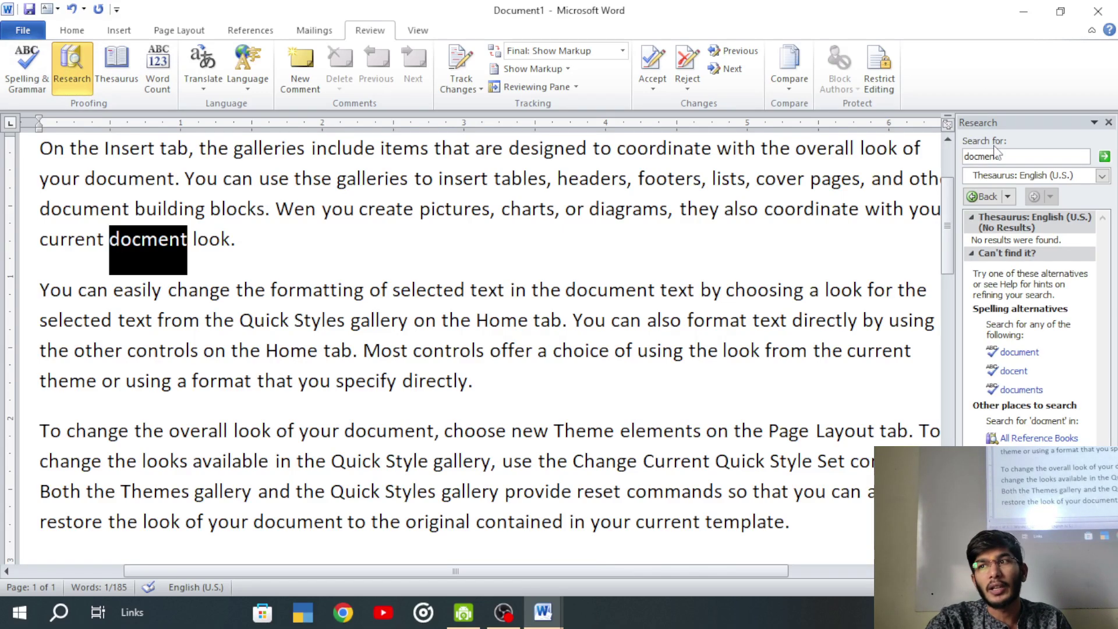
click(1102, 176)
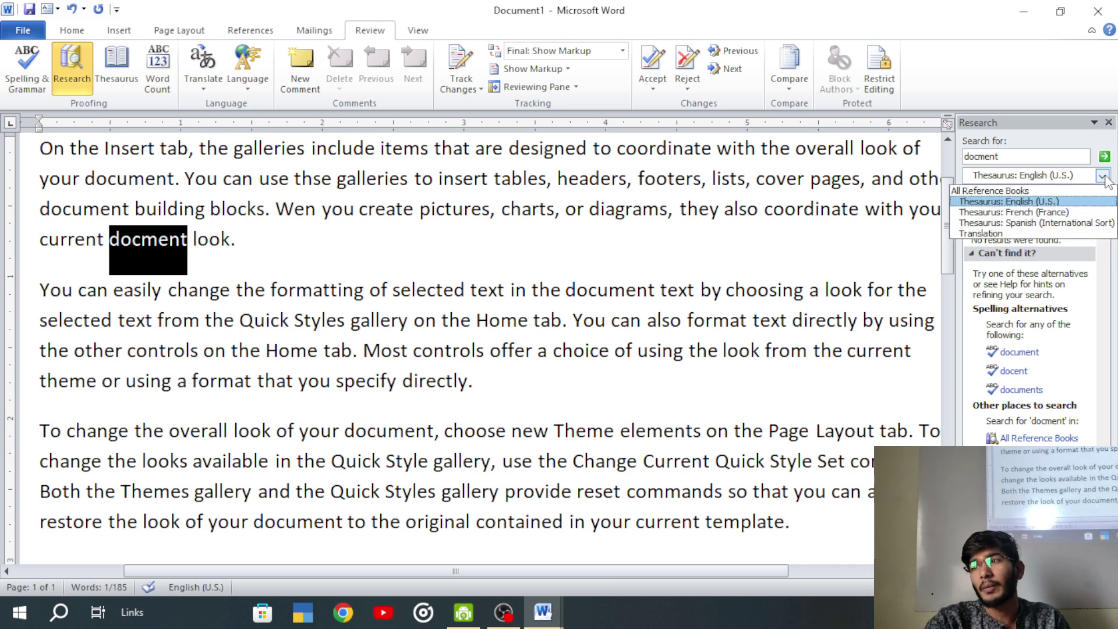
- Set Research to translate English (U.S.) to French (France) and bring up Translation options
click(969, 233)
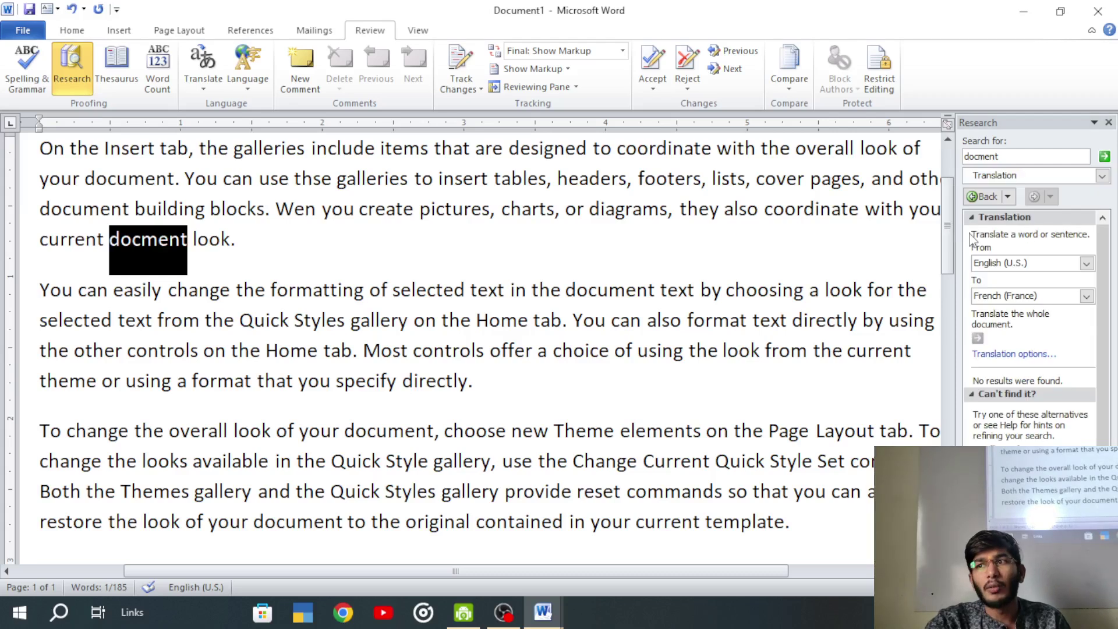
click(997, 296)
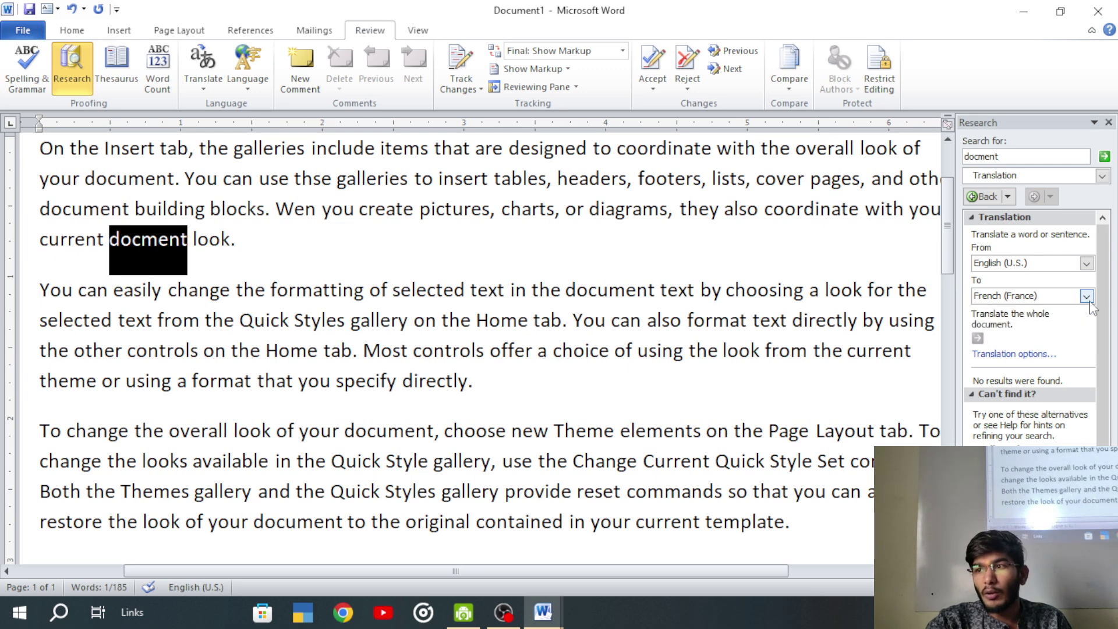
click(1007, 360)
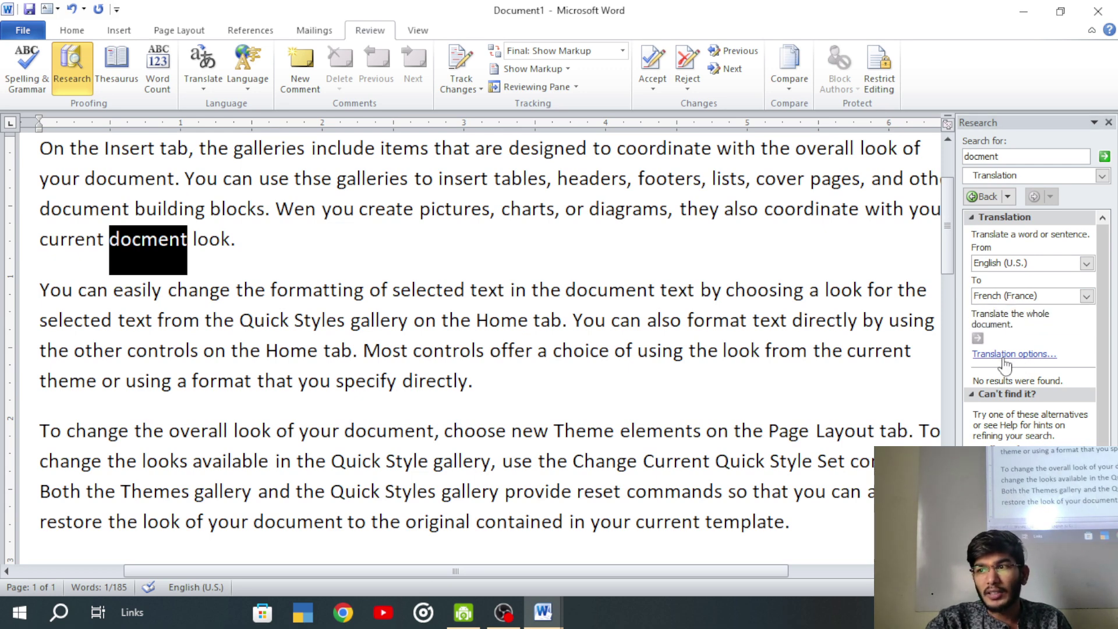
click(1004, 357)
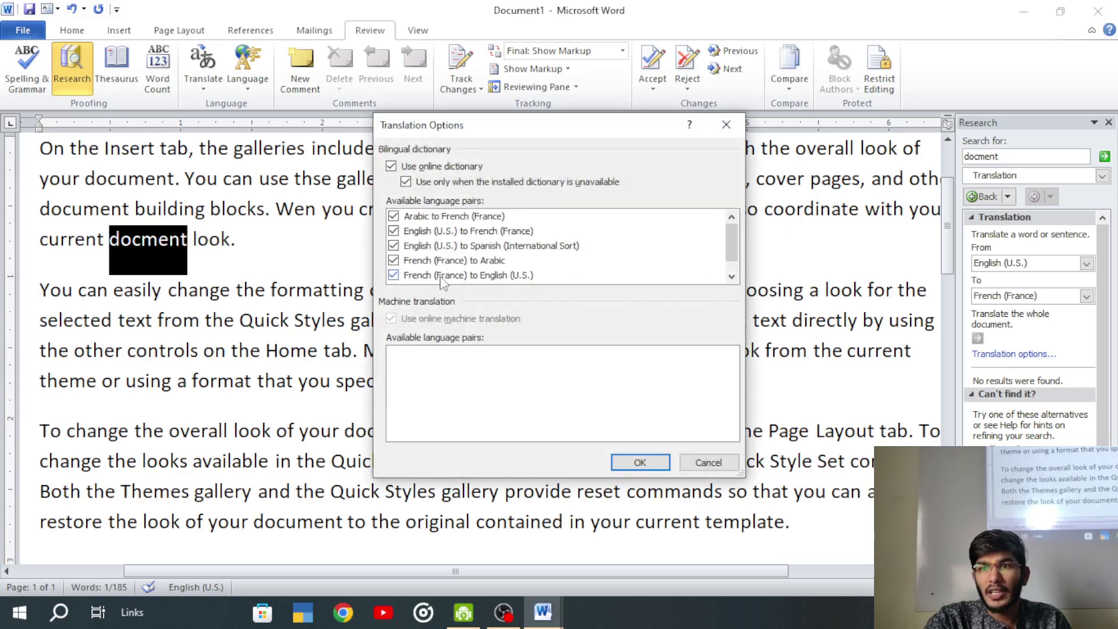
- Clear 'Use only when installed dictionary is unavailable' for the online dictionary and confirm with OK
scroll(441, 269, down, 1)
scroll(442, 269, up, 1)
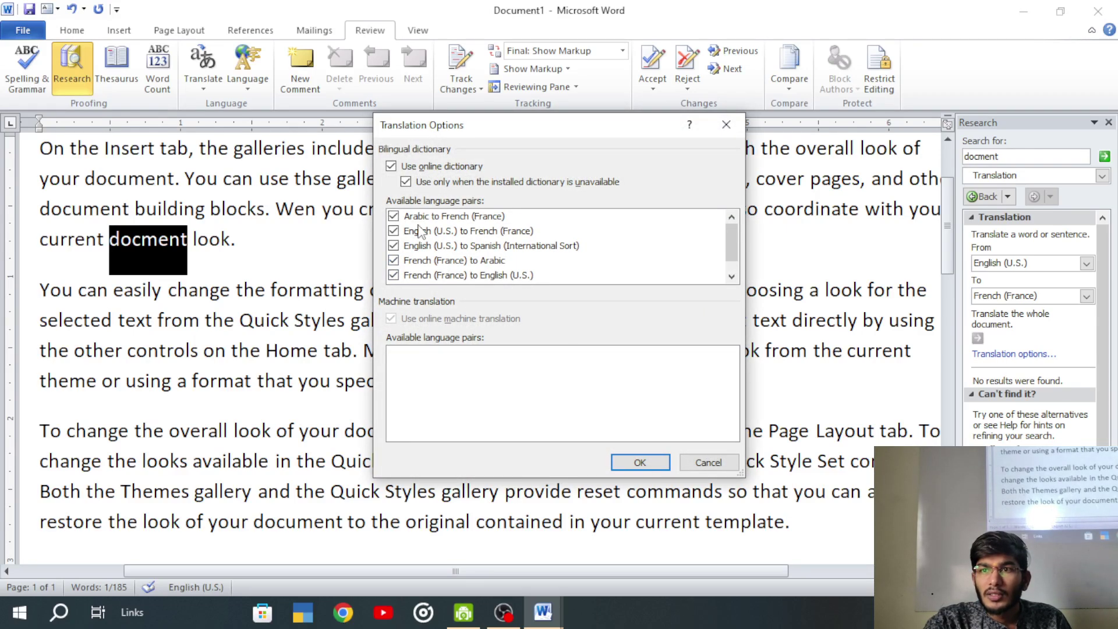
scroll(422, 233, down, 1)
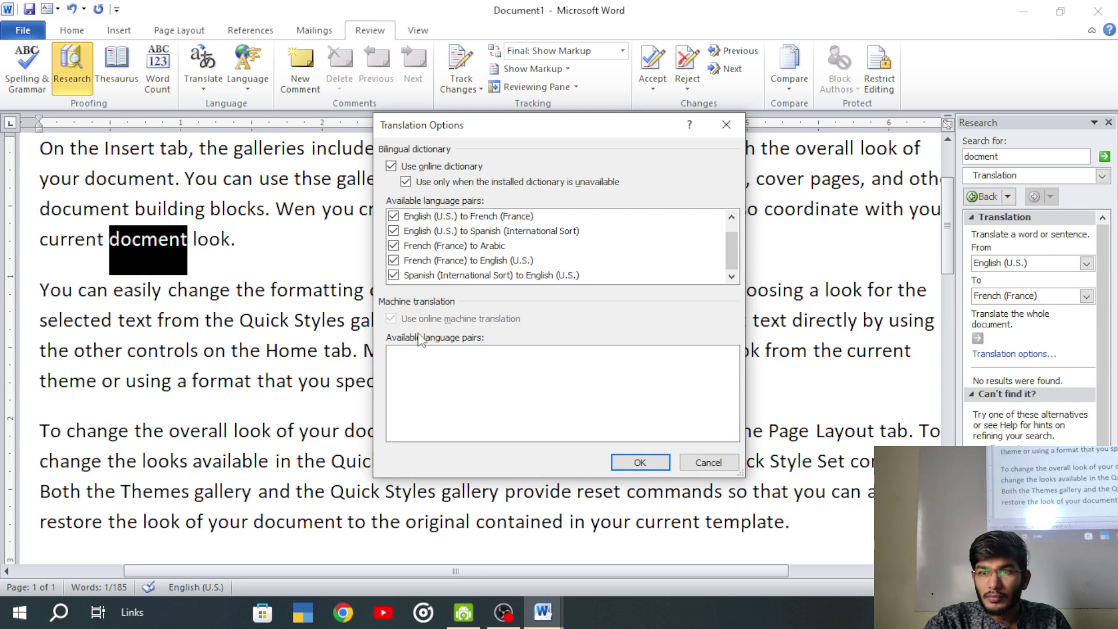
click(409, 169)
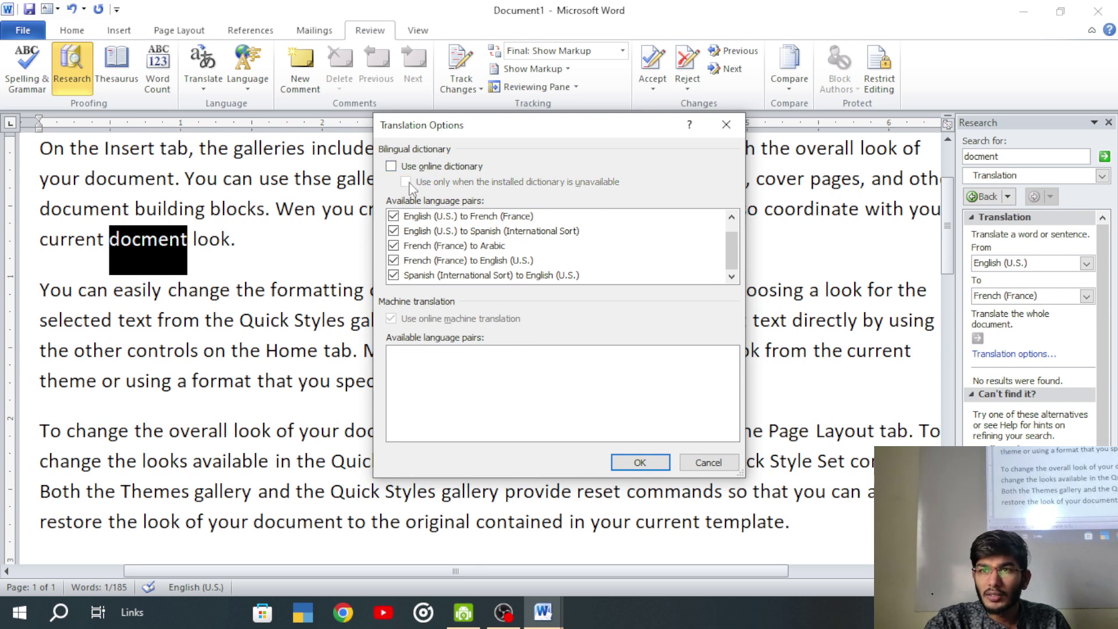
click(406, 170)
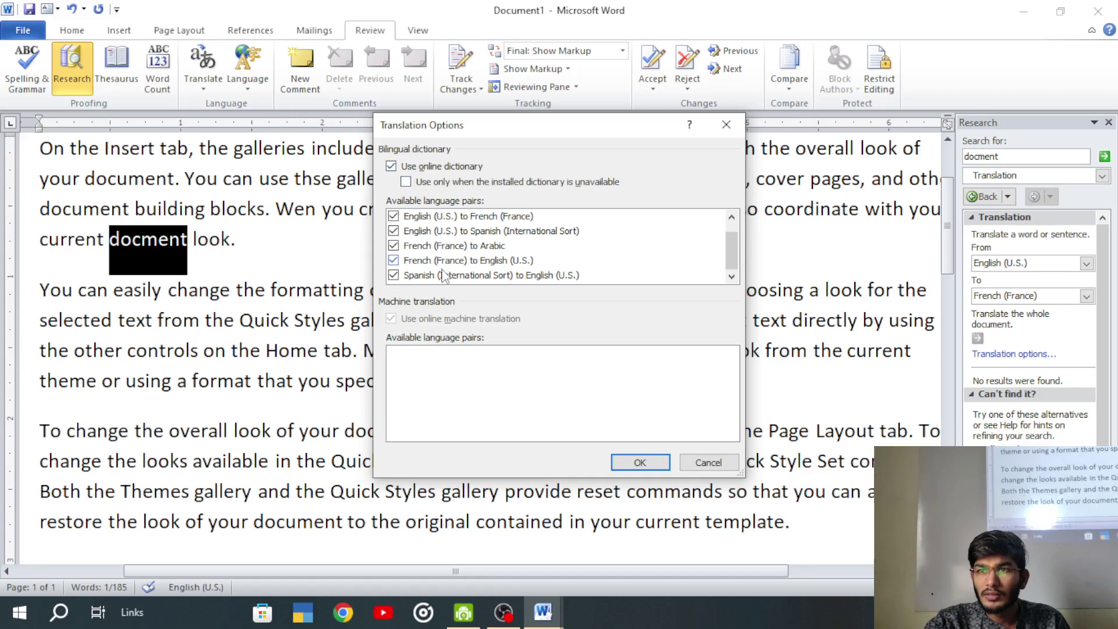
scroll(446, 271, up, 1)
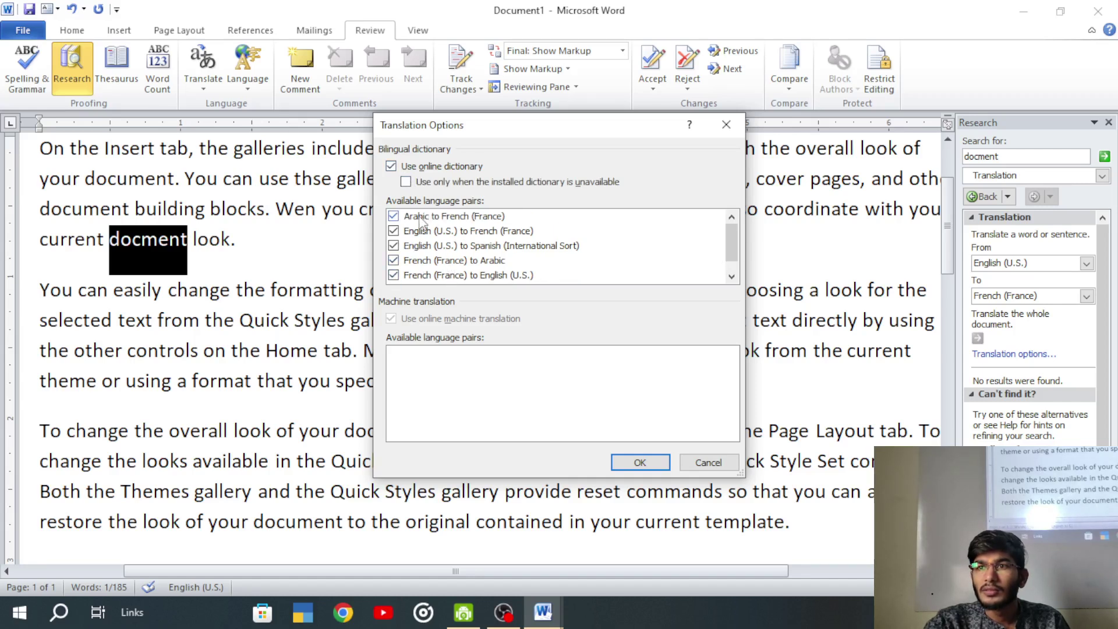
scroll(437, 248, down, 1)
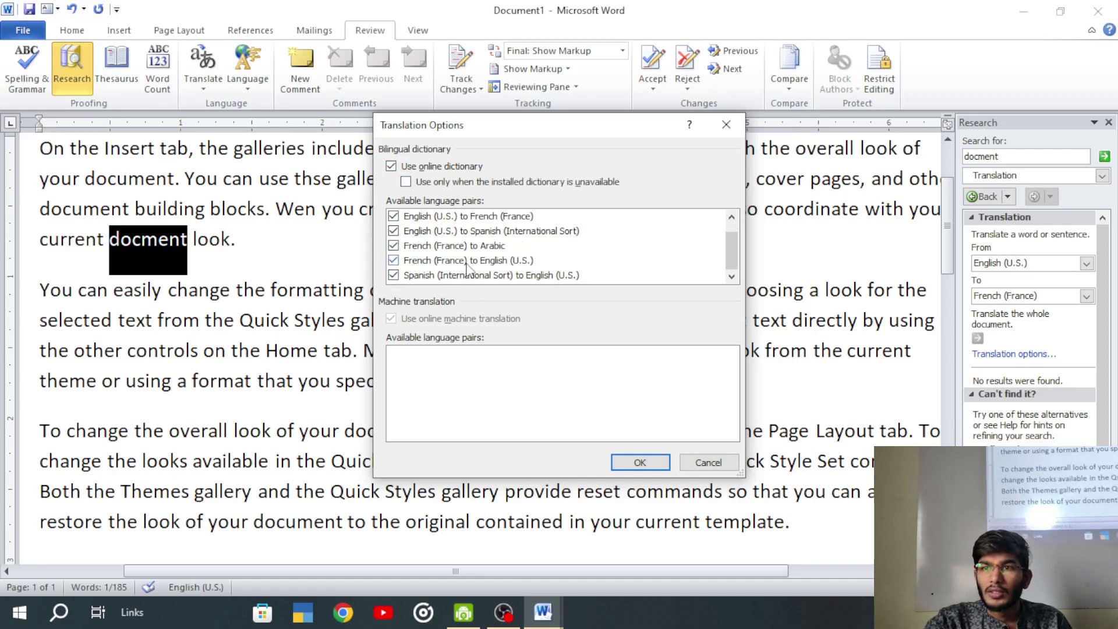
click(469, 262)
click(641, 462)
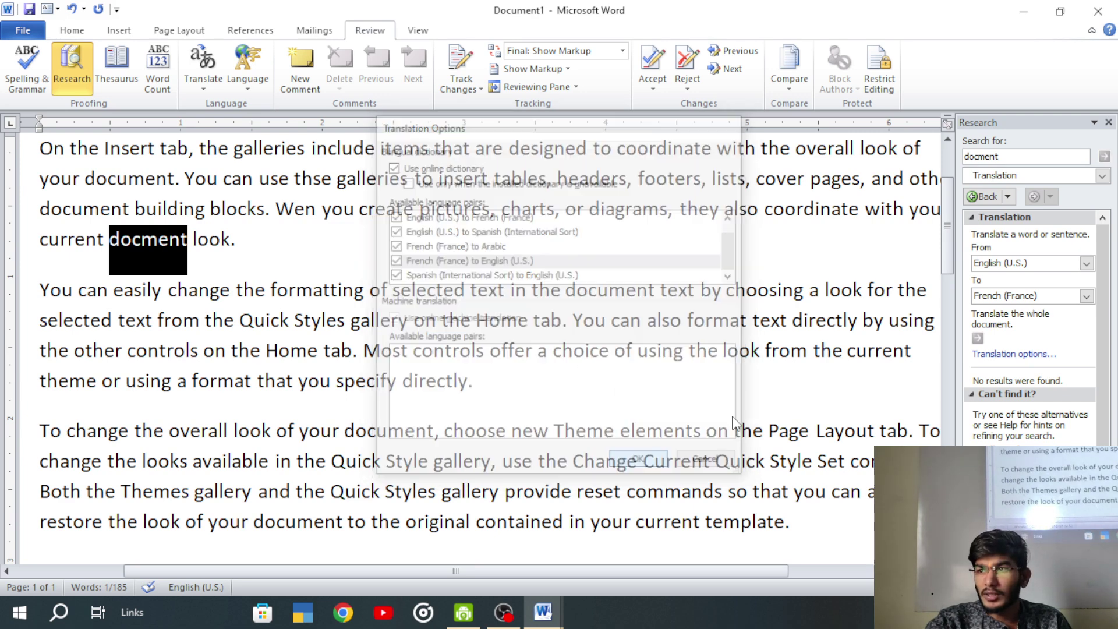
click(1085, 297)
click(1086, 297)
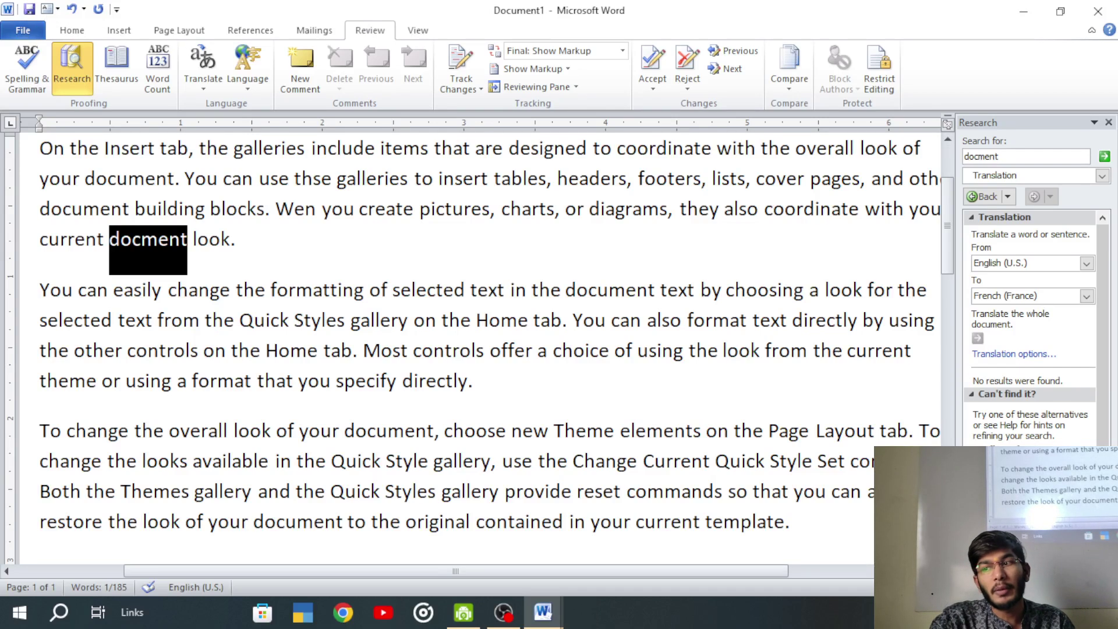
- Put the cursor after 'look.' and switch the input language to Hindi with Alt+Shift
click(255, 253)
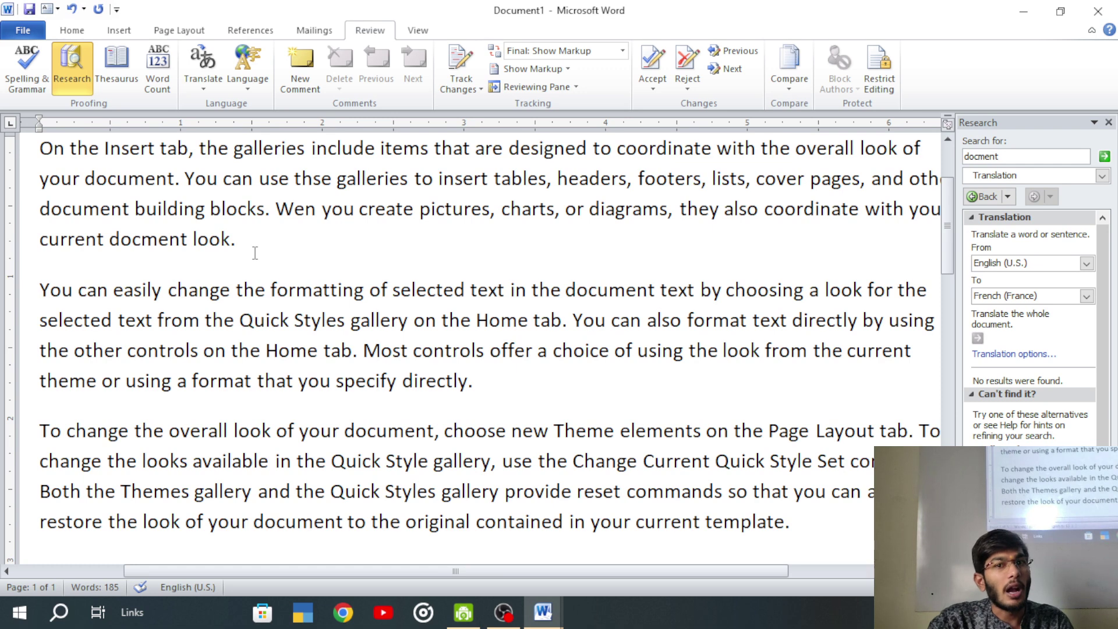
key(alt+shift)
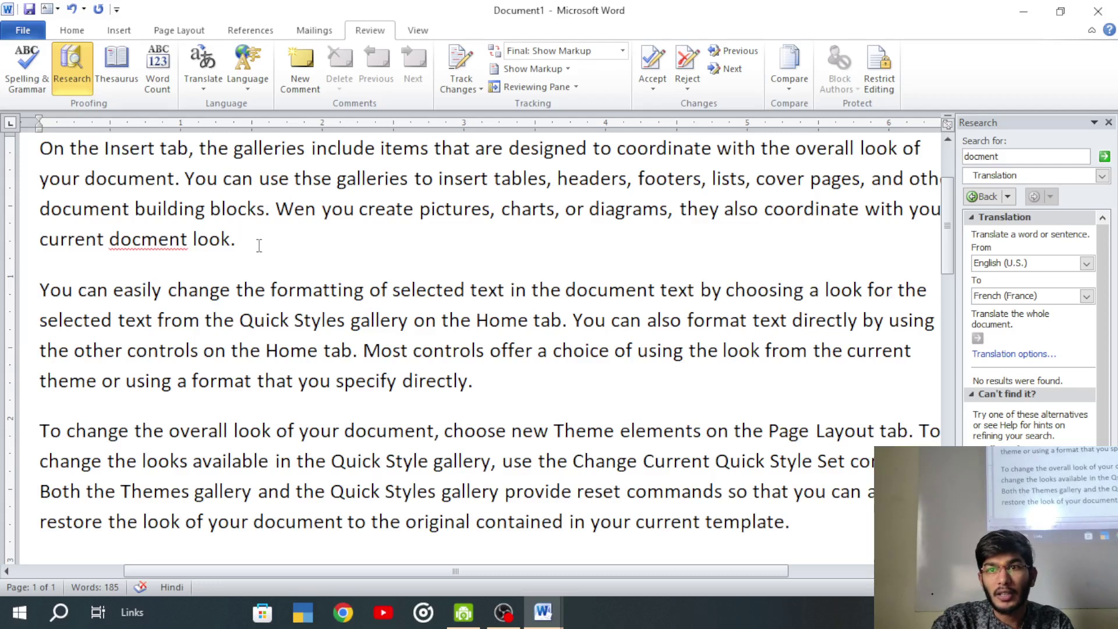
- Insert a stray Devanagari word after 'look.' from the Hindi IME suggestions
click(371, 289)
text(aapddfgggggg)
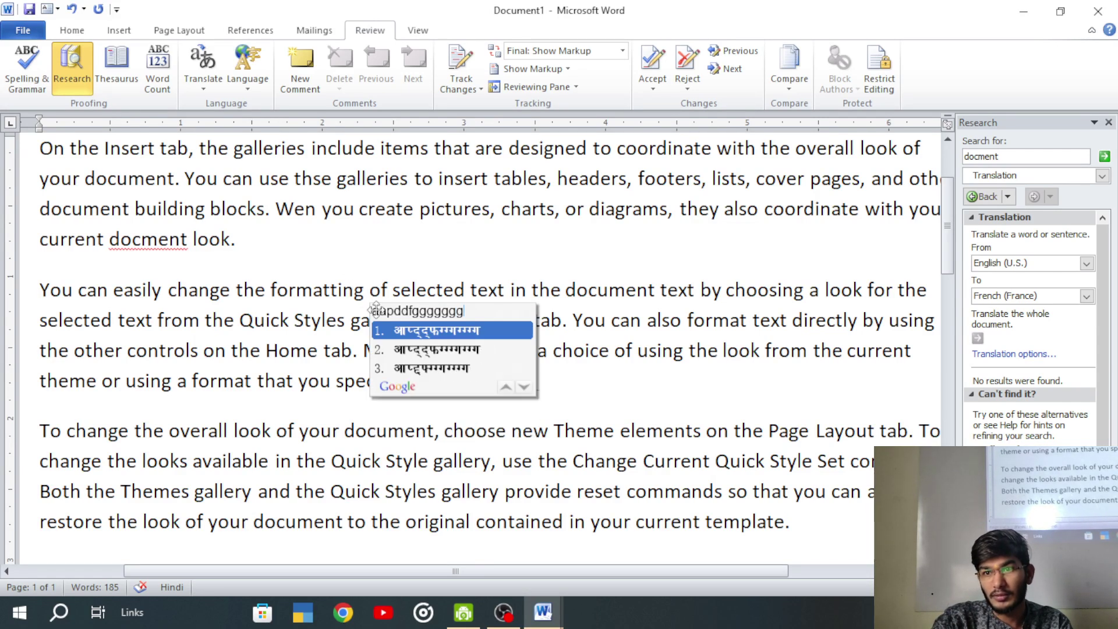
click(309, 238)
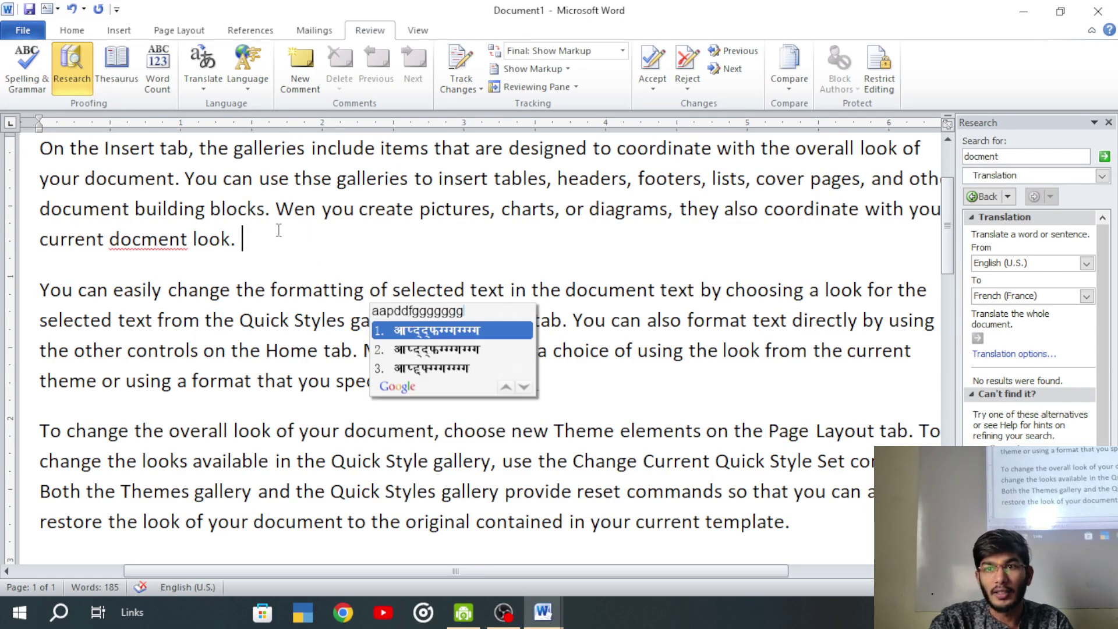
click(404, 331)
- Type the Hindi phrase आप कहा जा रहे हो using transliteration candidates
text(aa)
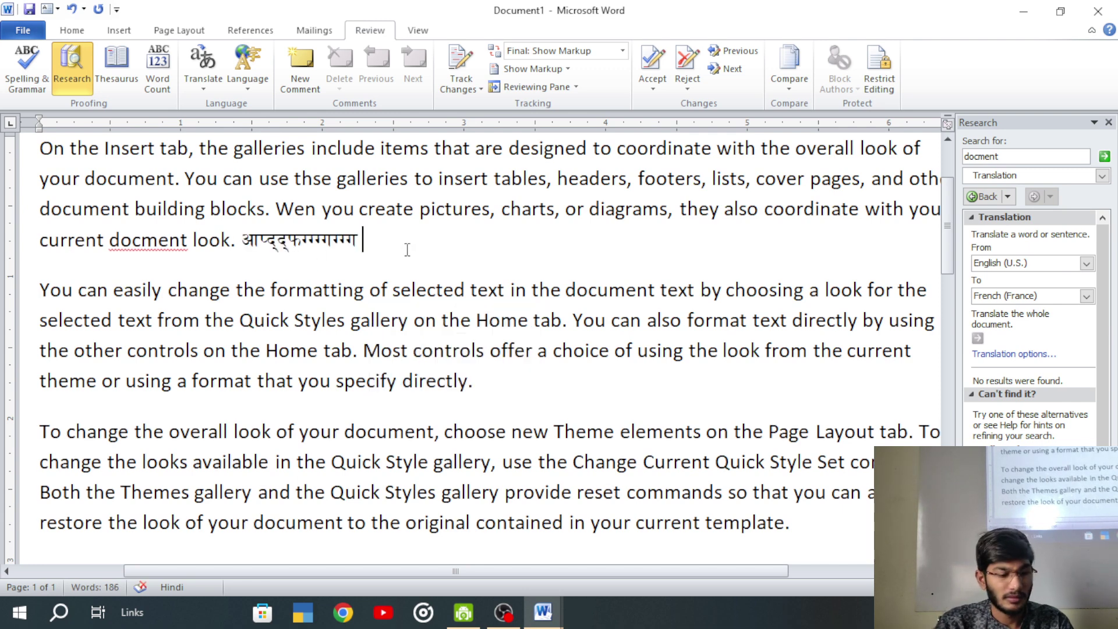
text(p)
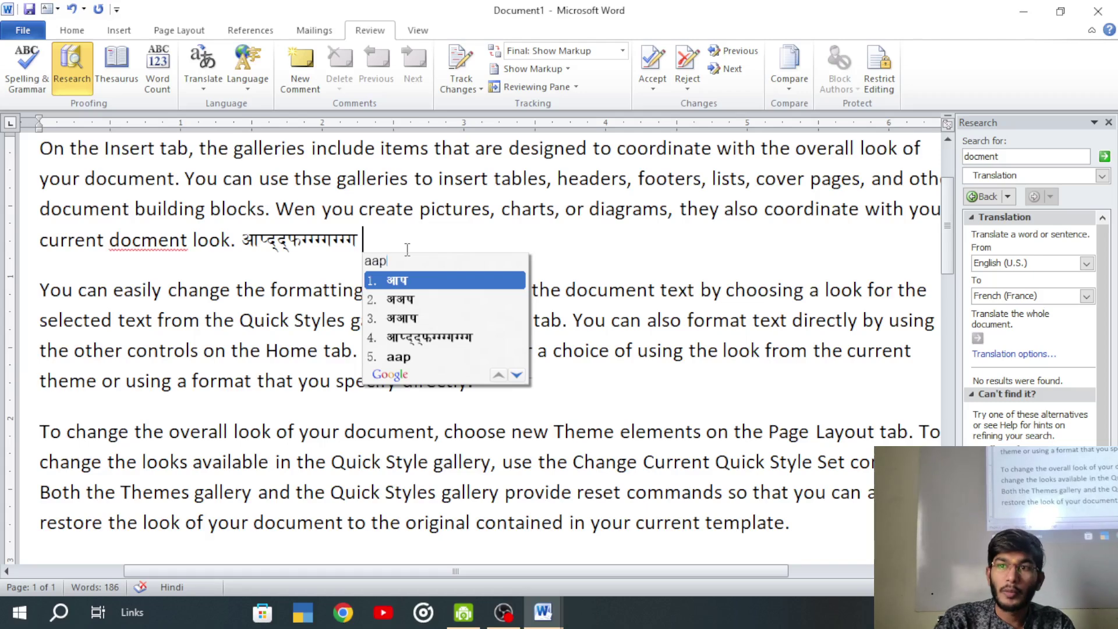
key(Return)
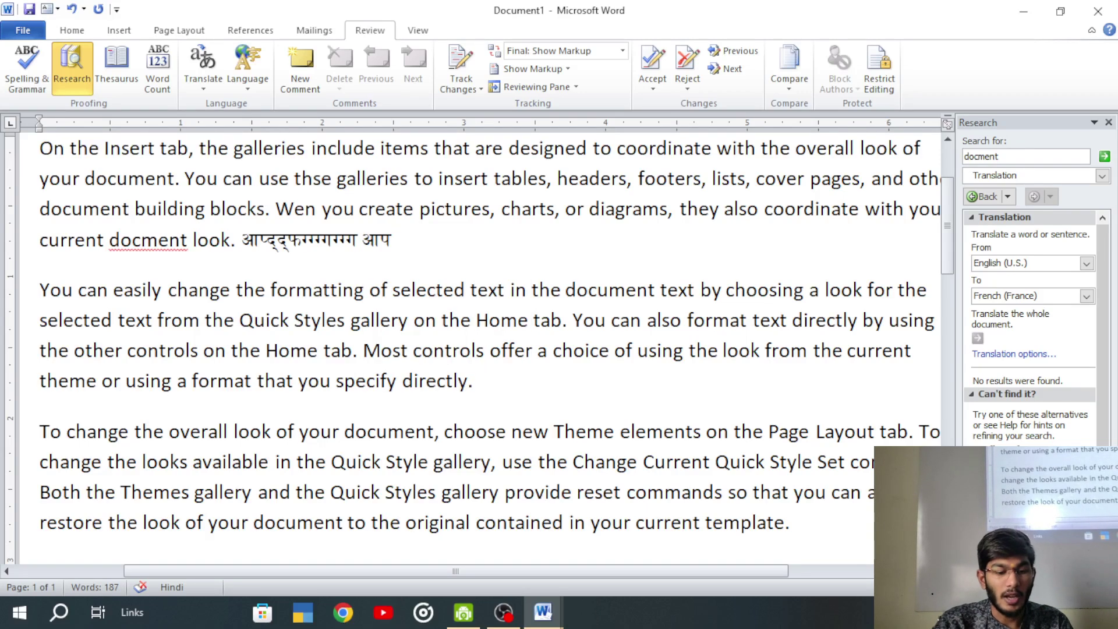
text(kaha)
key(Return)
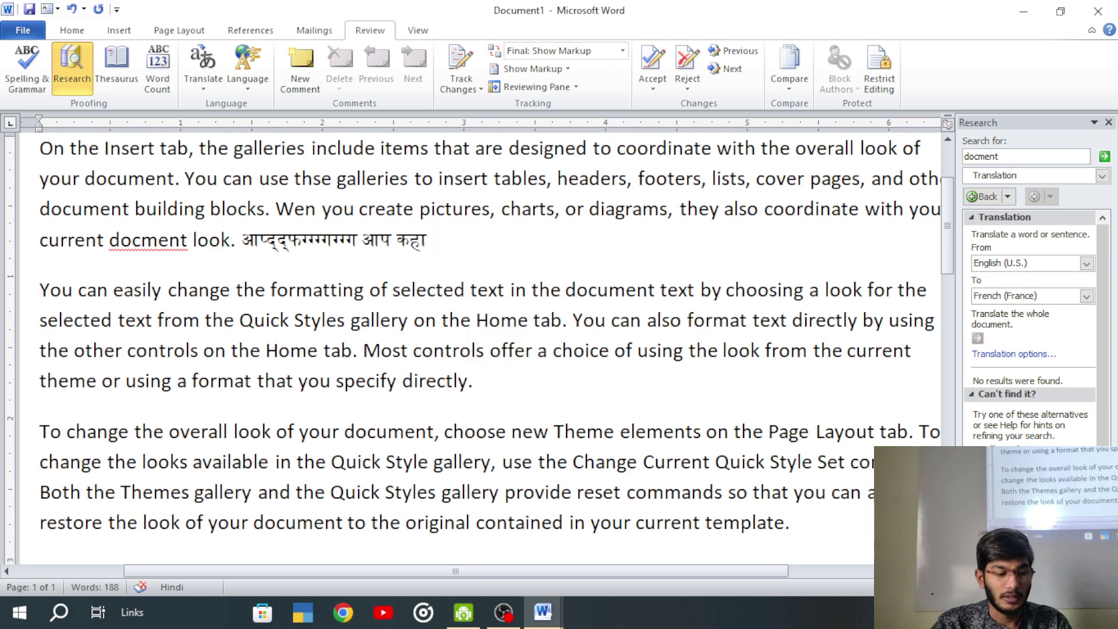
text(ja)
key(Return)
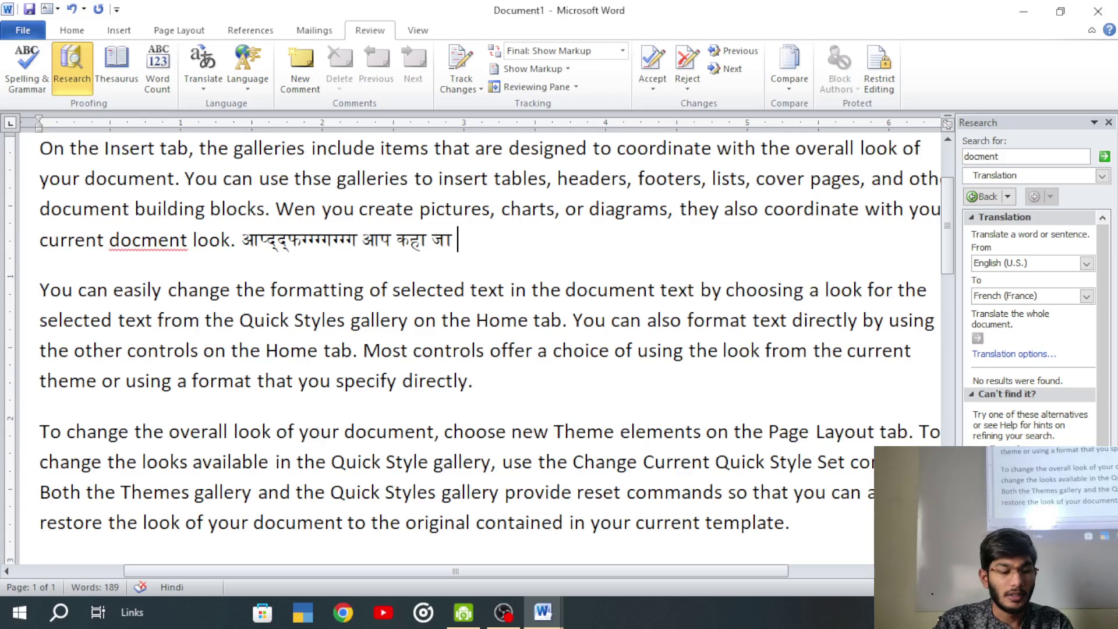
text(r pag)
key(BackSpace)
key(BackSpace)
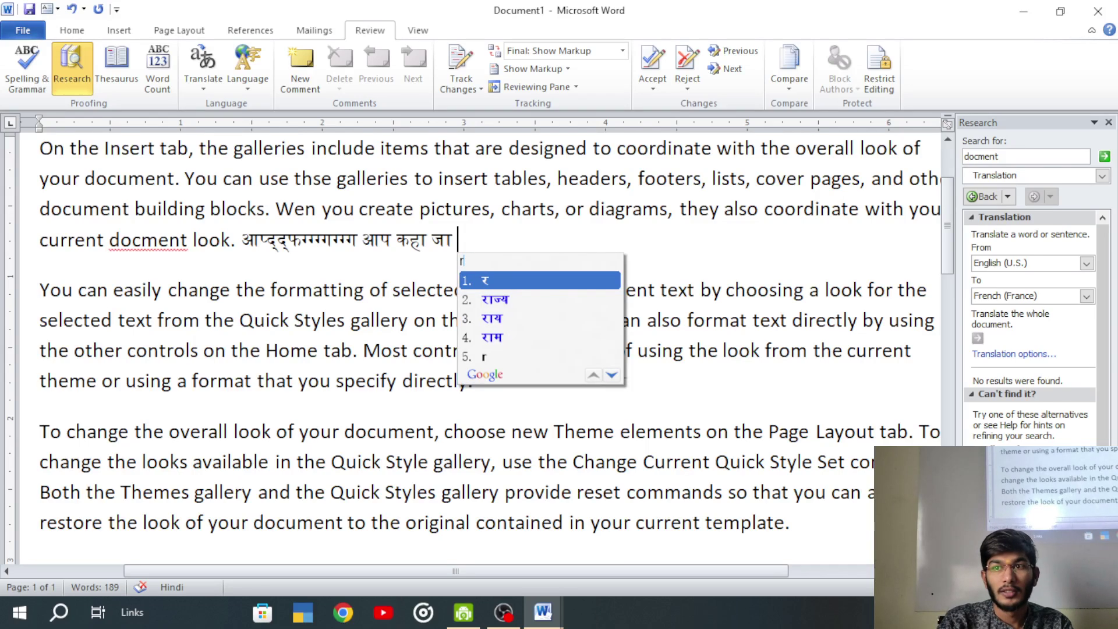
text(he )
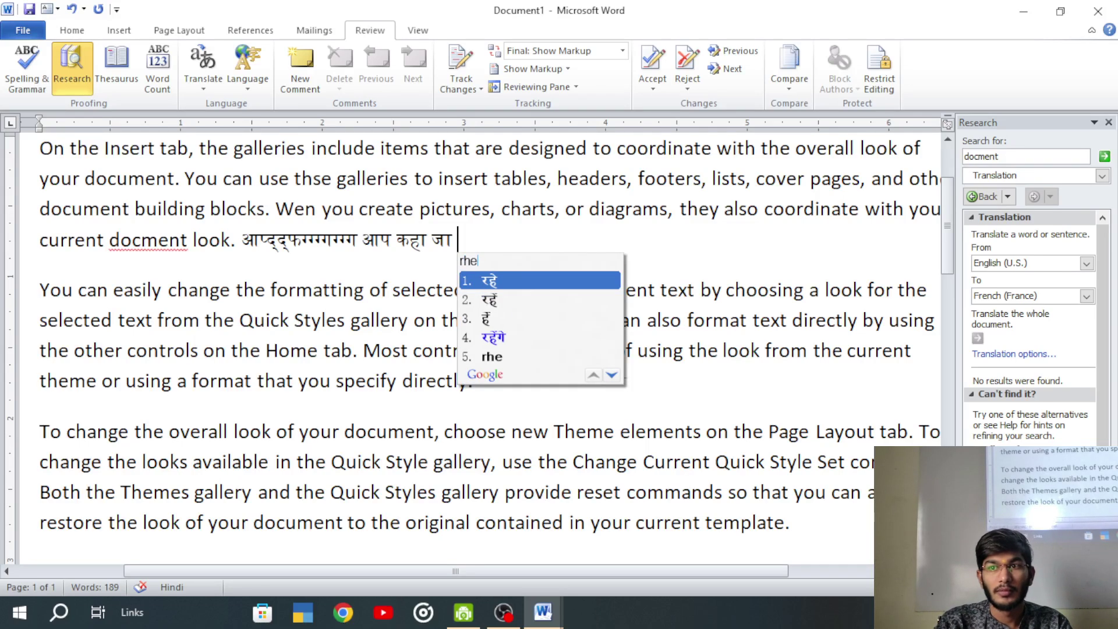
text(ho)
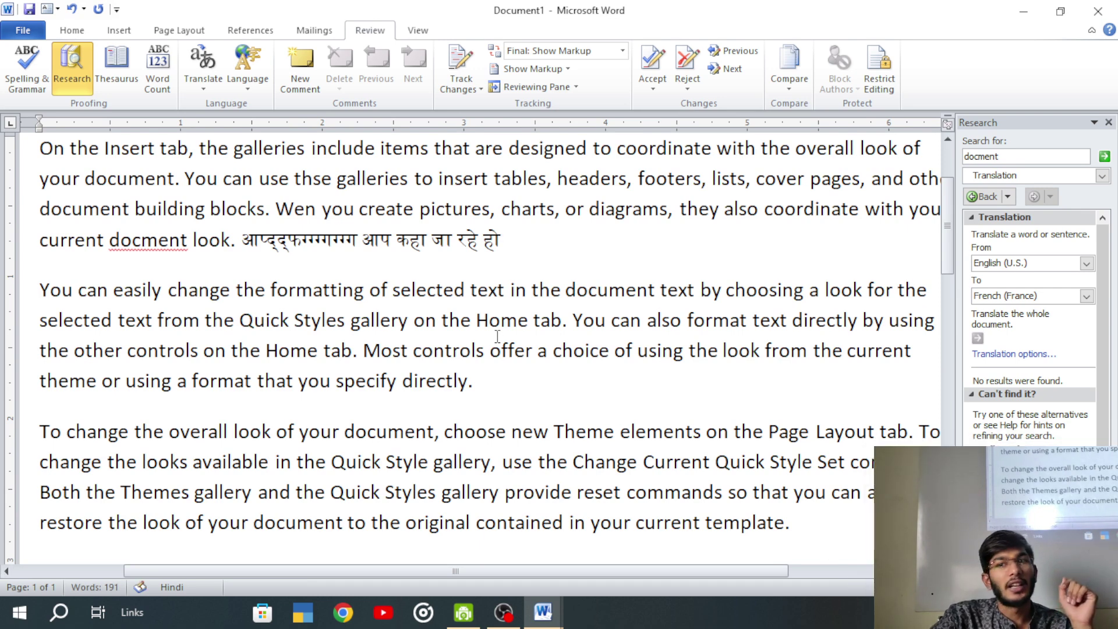
scroll(496, 335, up, 3)
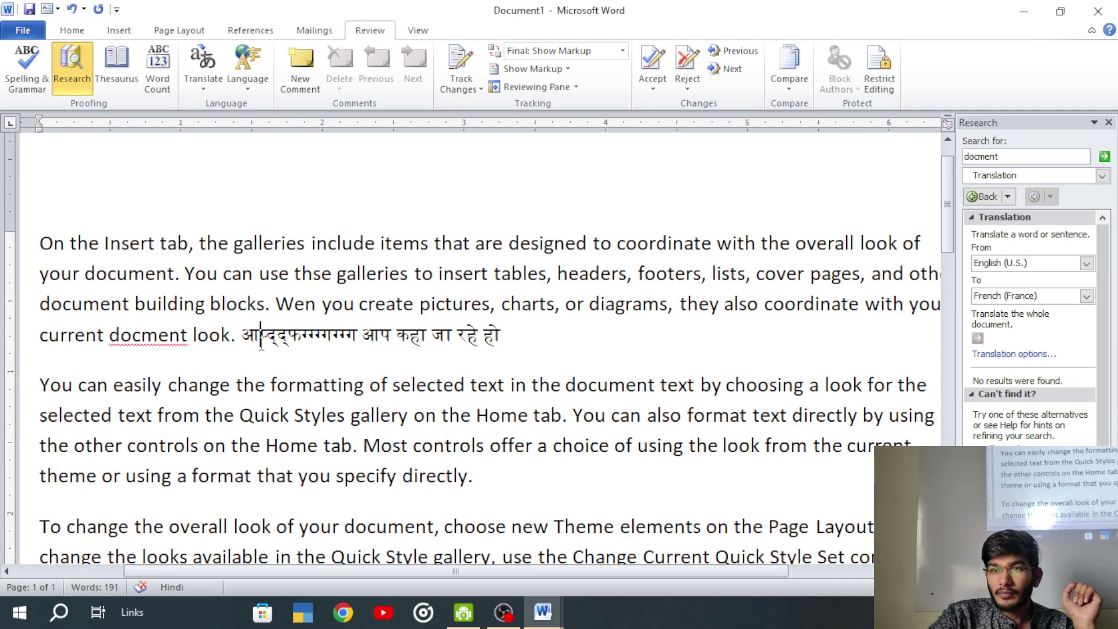
drag(265, 334, 502, 350)
click(513, 369)
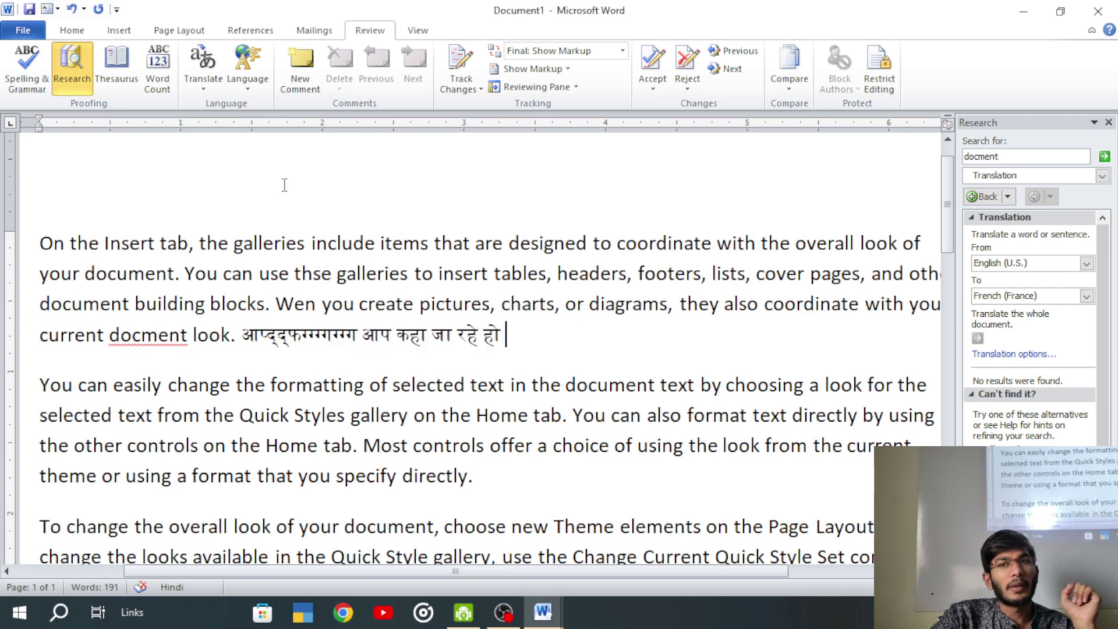
click(202, 90)
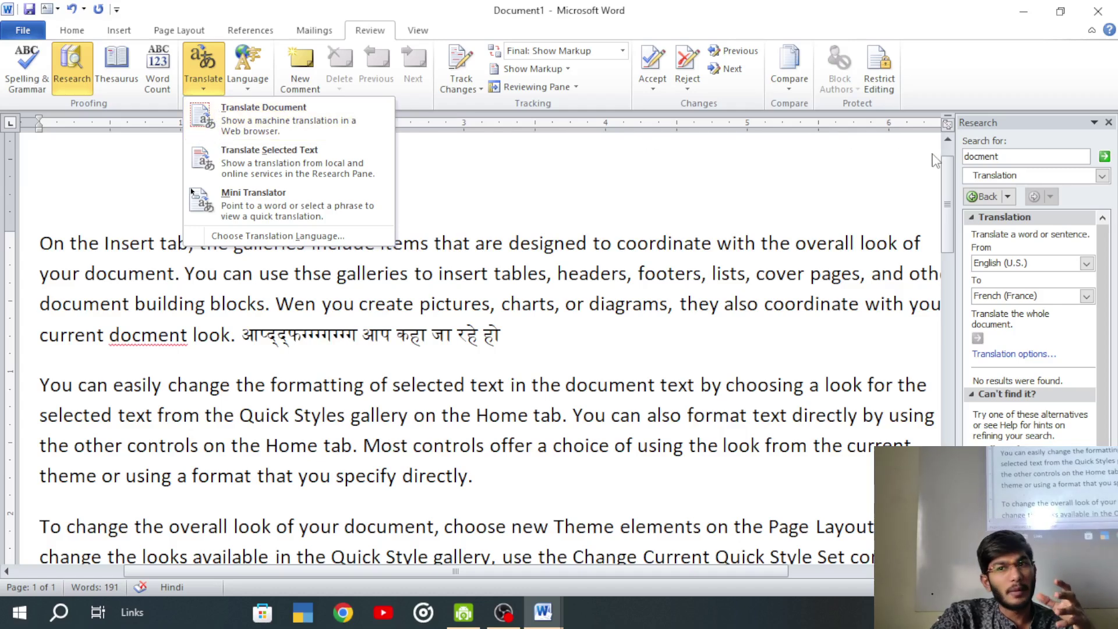
click(259, 237)
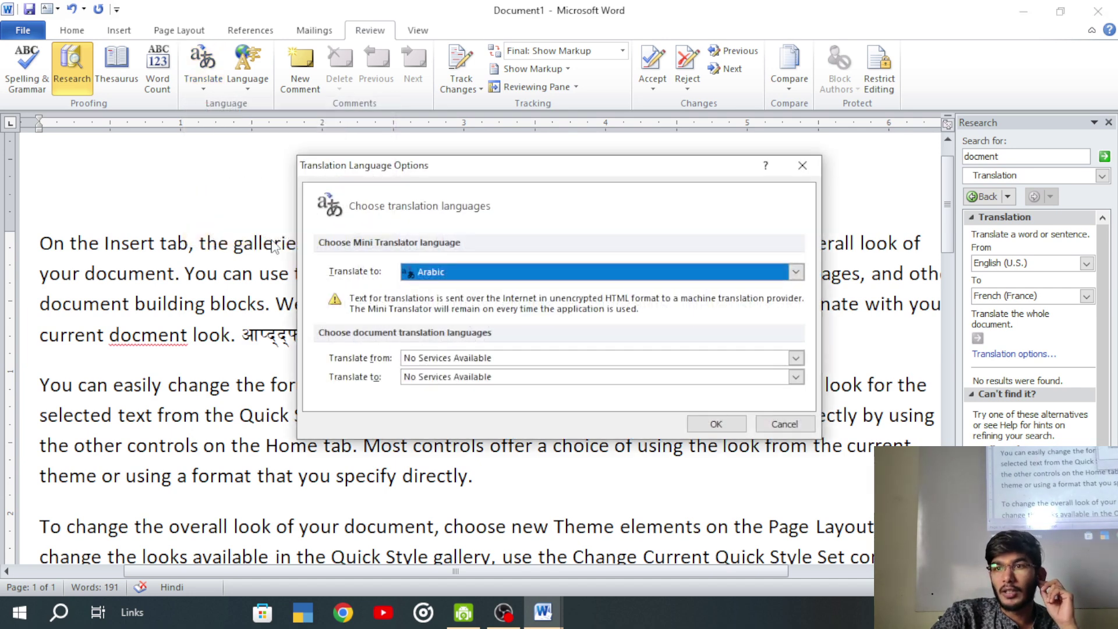
click(440, 273)
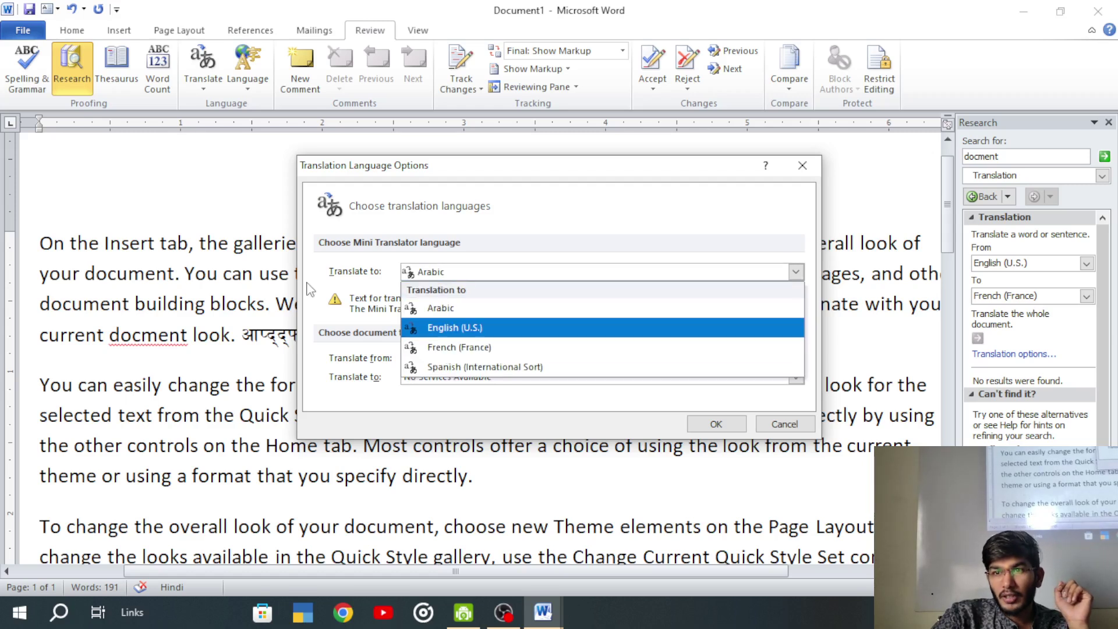
click(374, 279)
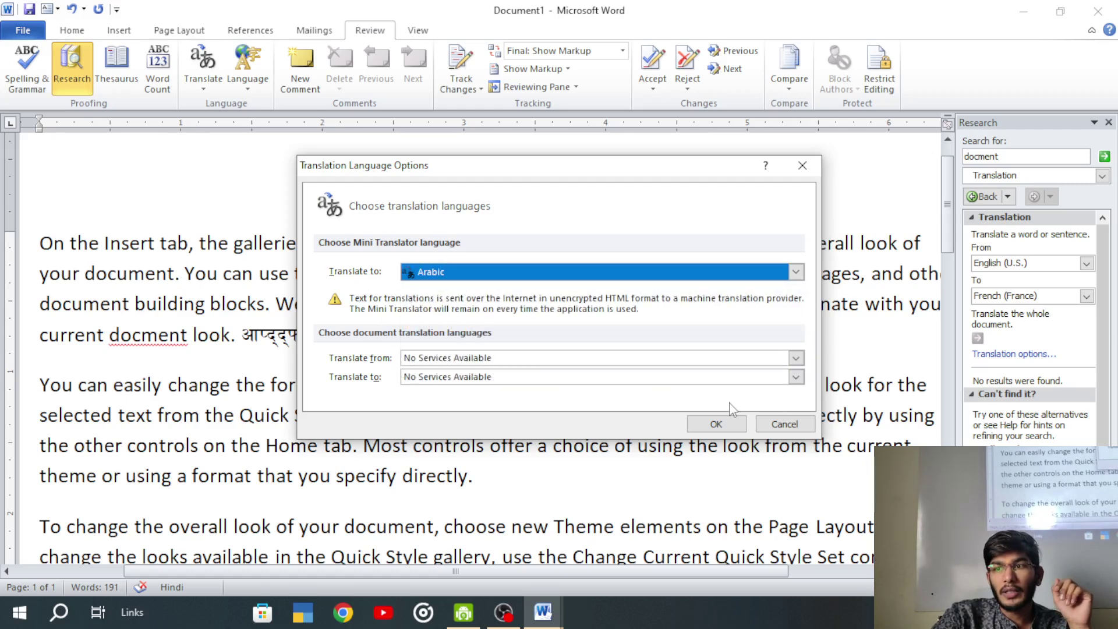
click(547, 357)
click(547, 358)
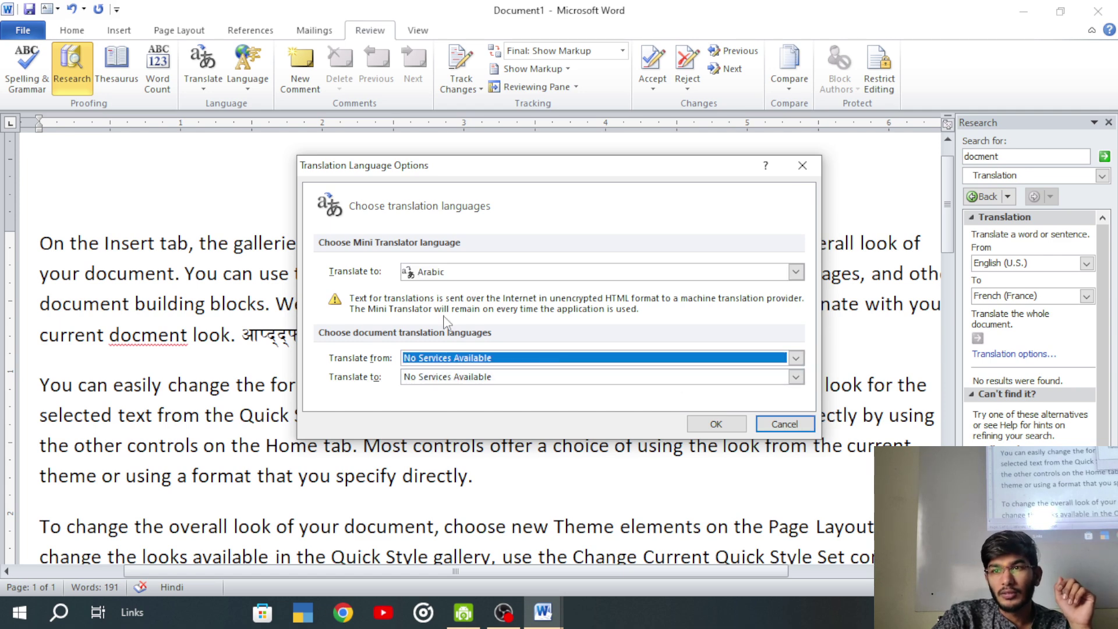
click(741, 429)
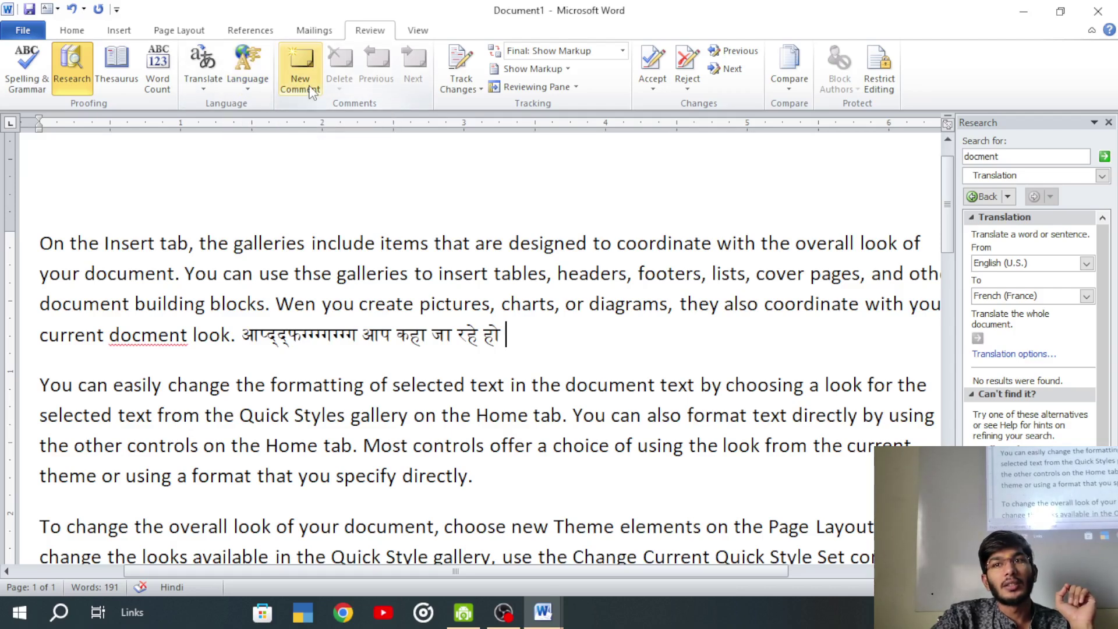
- Check the Review Language options, zoom out, and switch input back to English (U.S.)
click(252, 87)
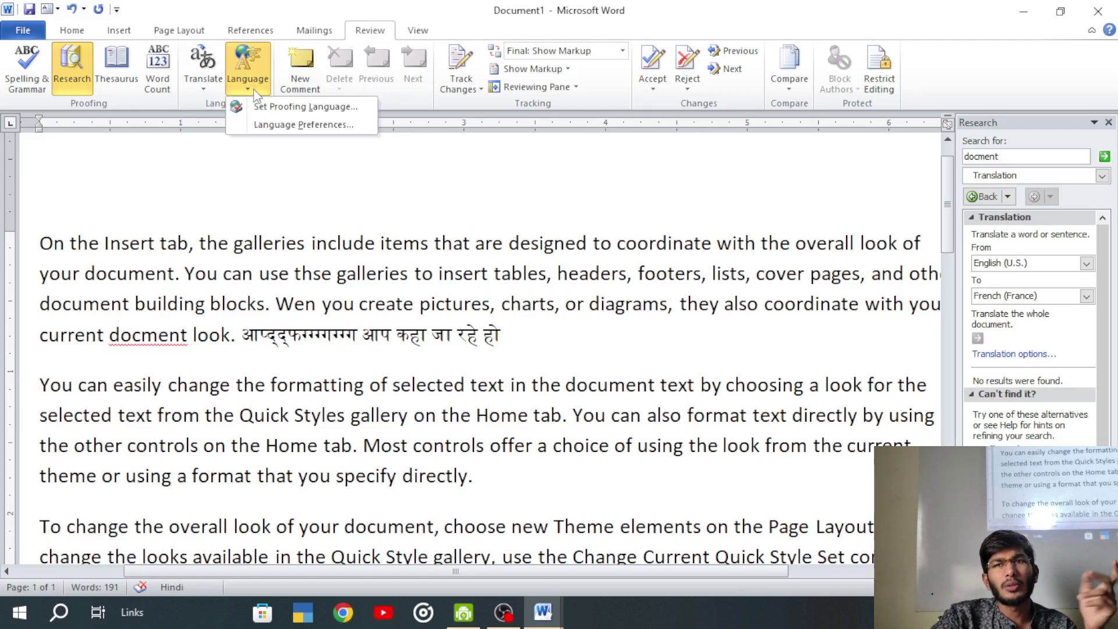
click(217, 180)
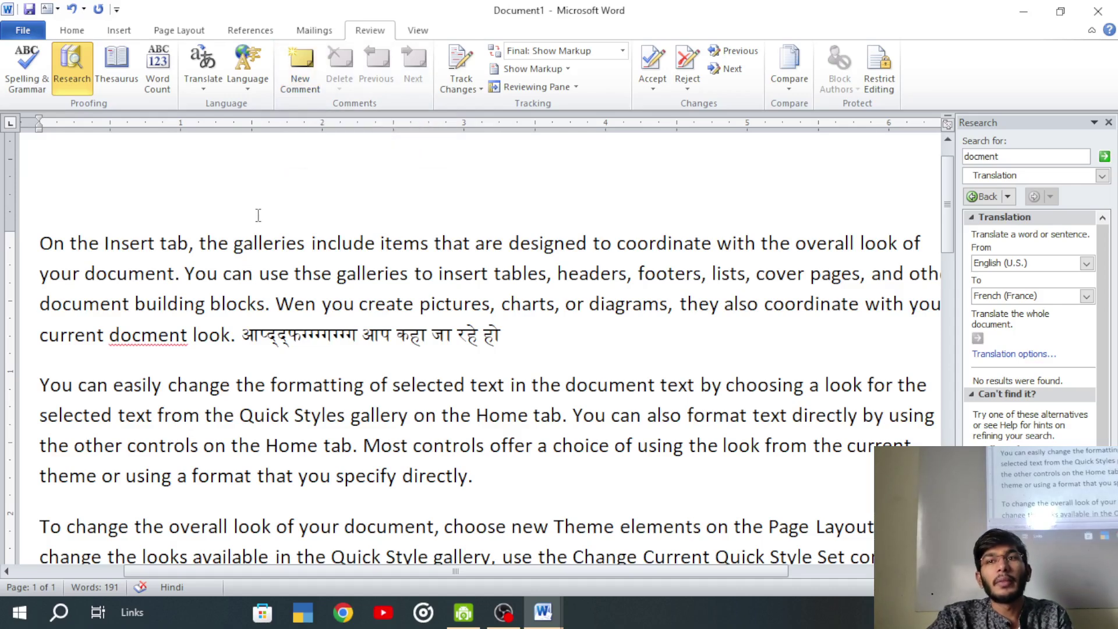
scroll(372, 329, down, 2)
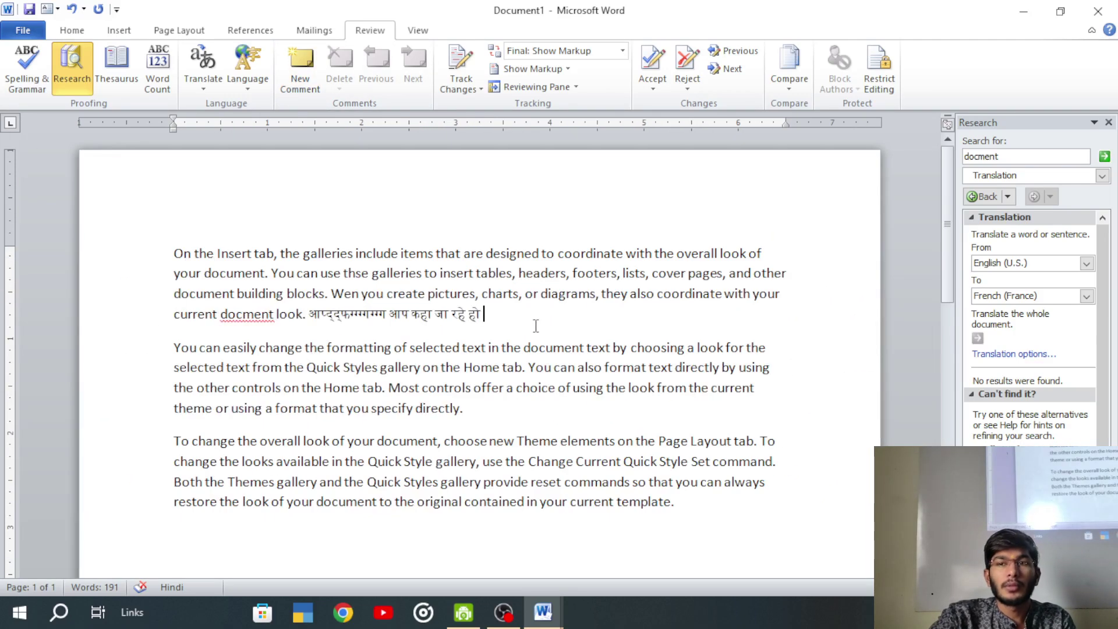
key(alt+shift)
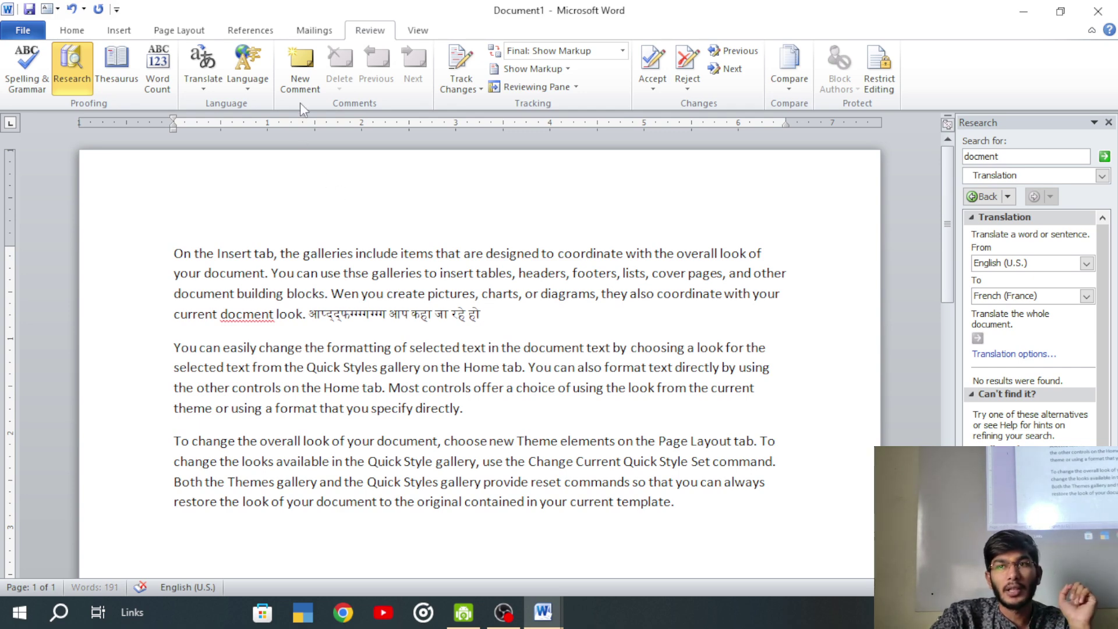
- Add a 'New Batch' comment on the last Hindi word of the first paragraph
click(300, 68)
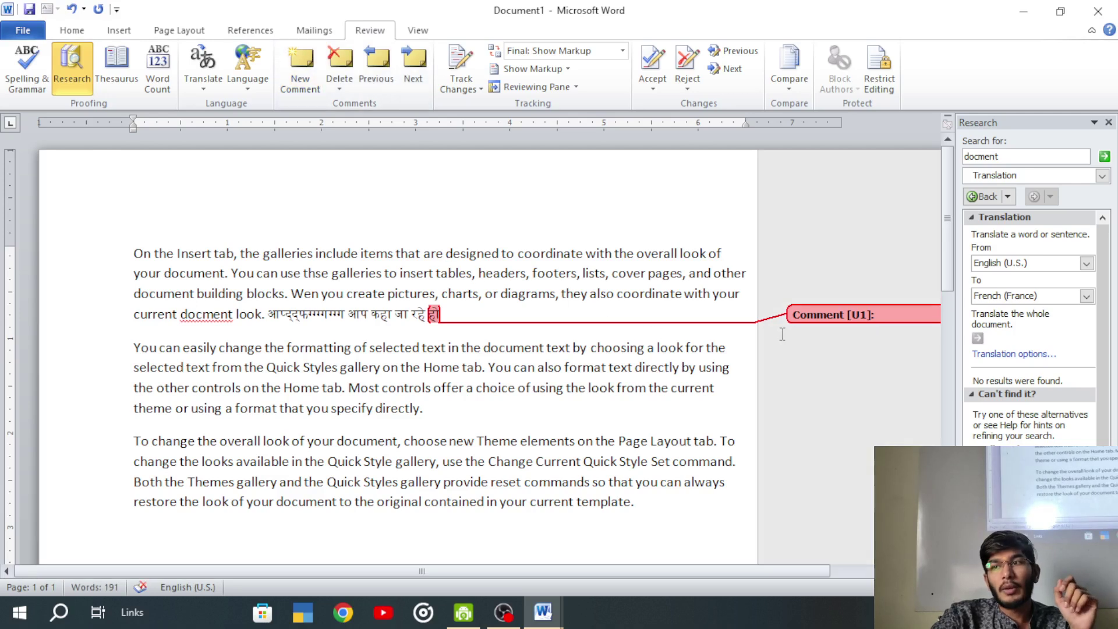
text(N)
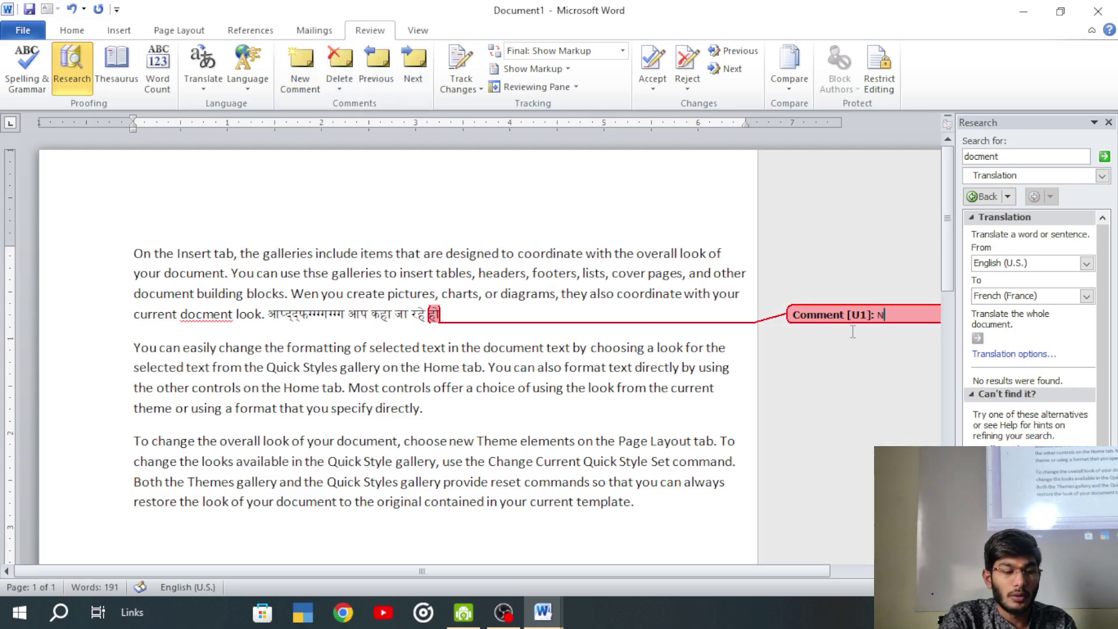
text(ew Batch)
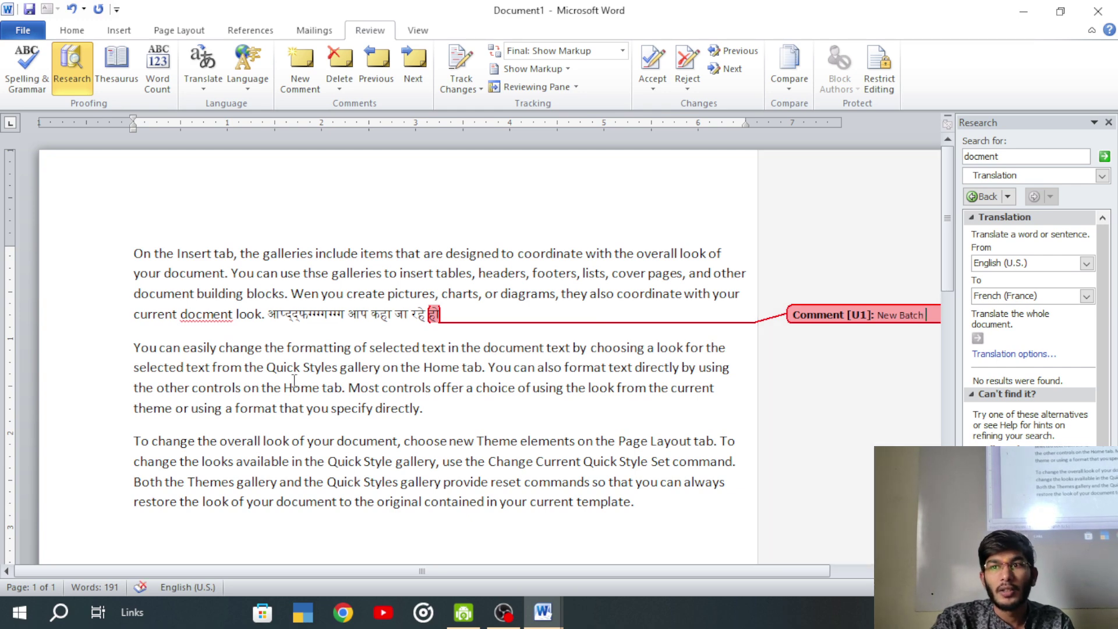
click(425, 408)
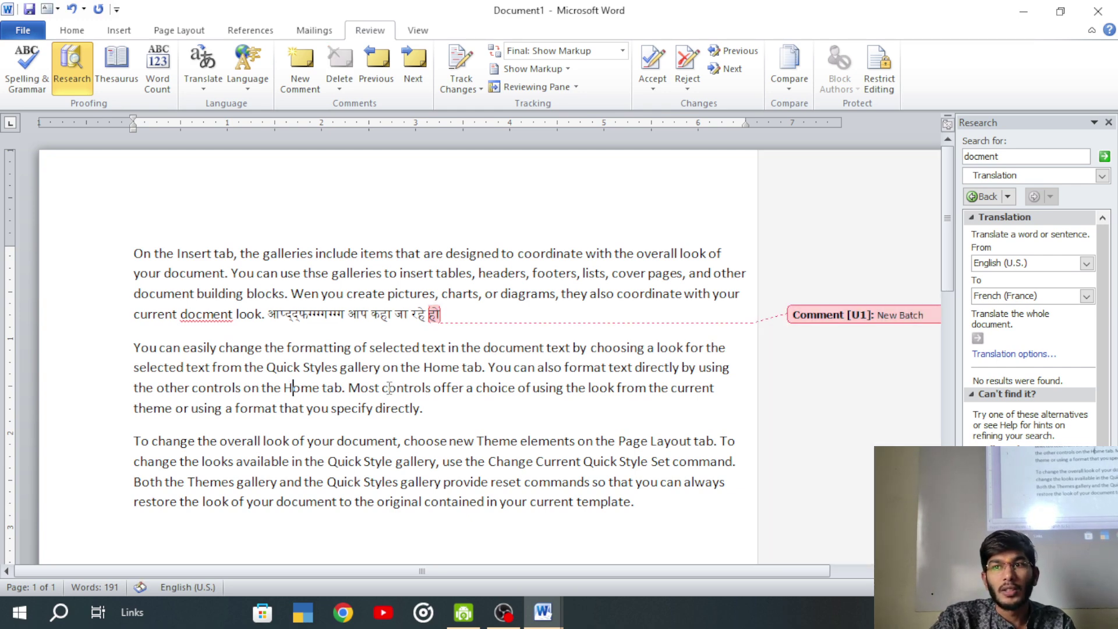
scroll(582, 369, down, 8)
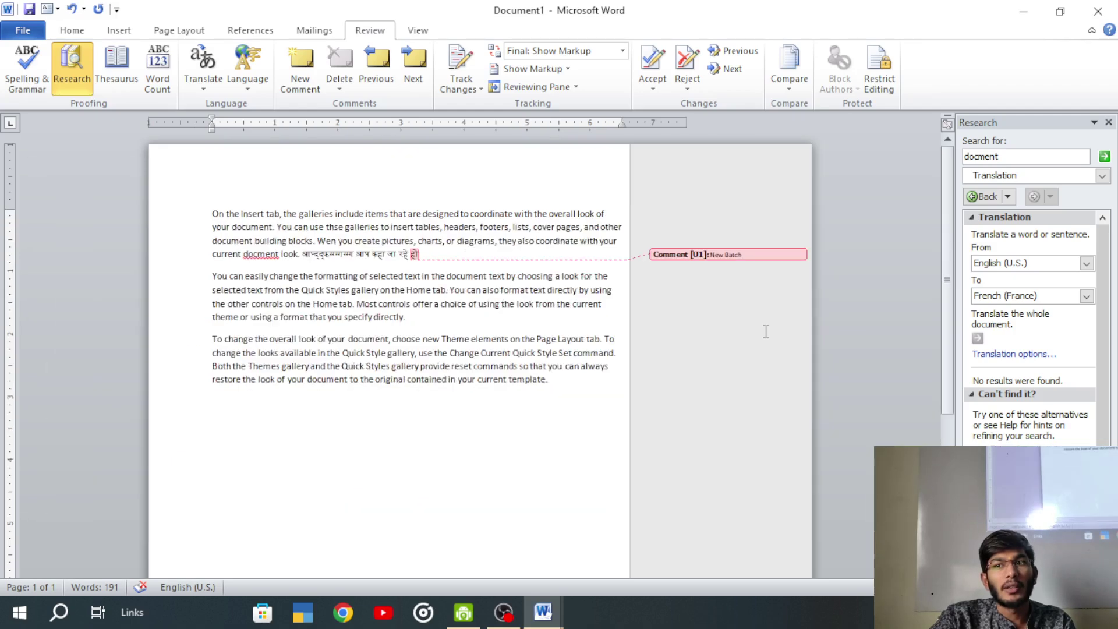
scroll(512, 227, up, 5)
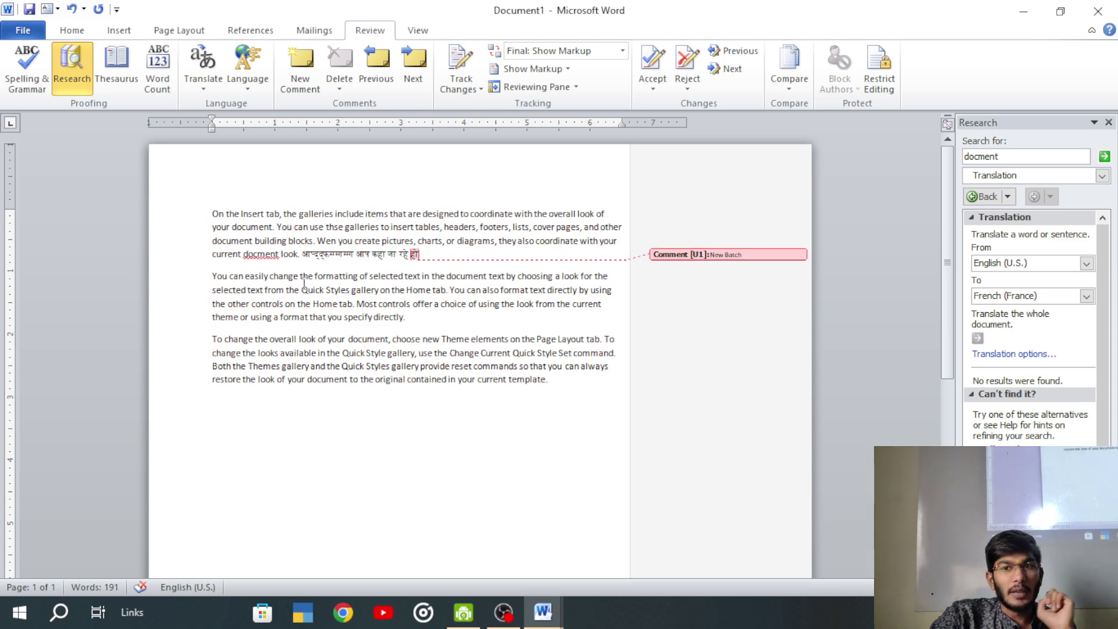
- Delete an accidental empty comment on 'the', then step through comments with Previous and Next
click(300, 73)
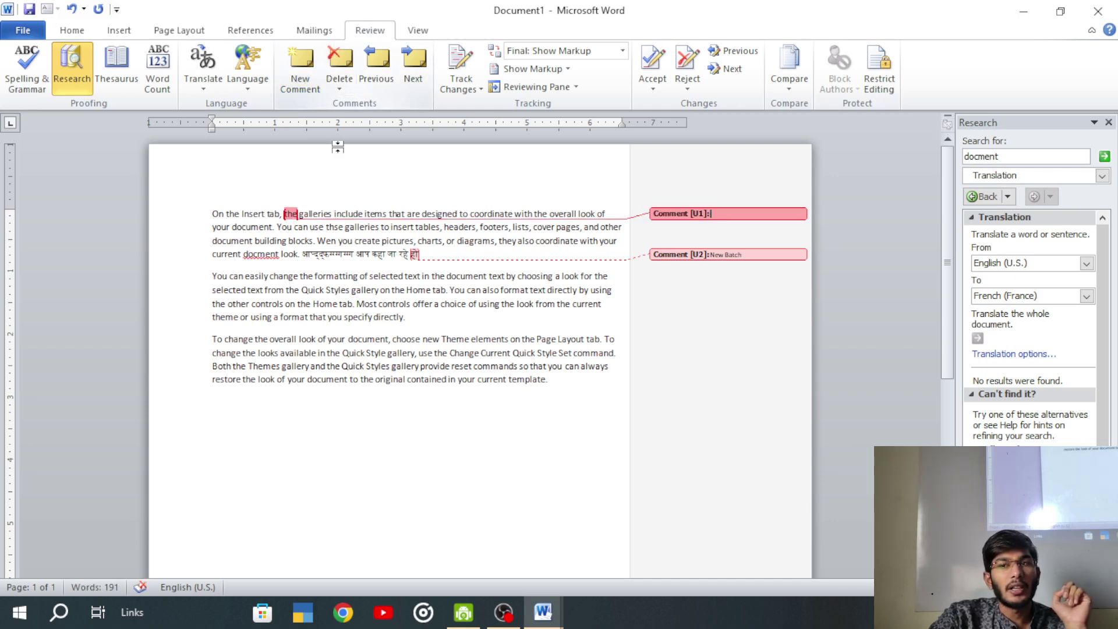
click(346, 64)
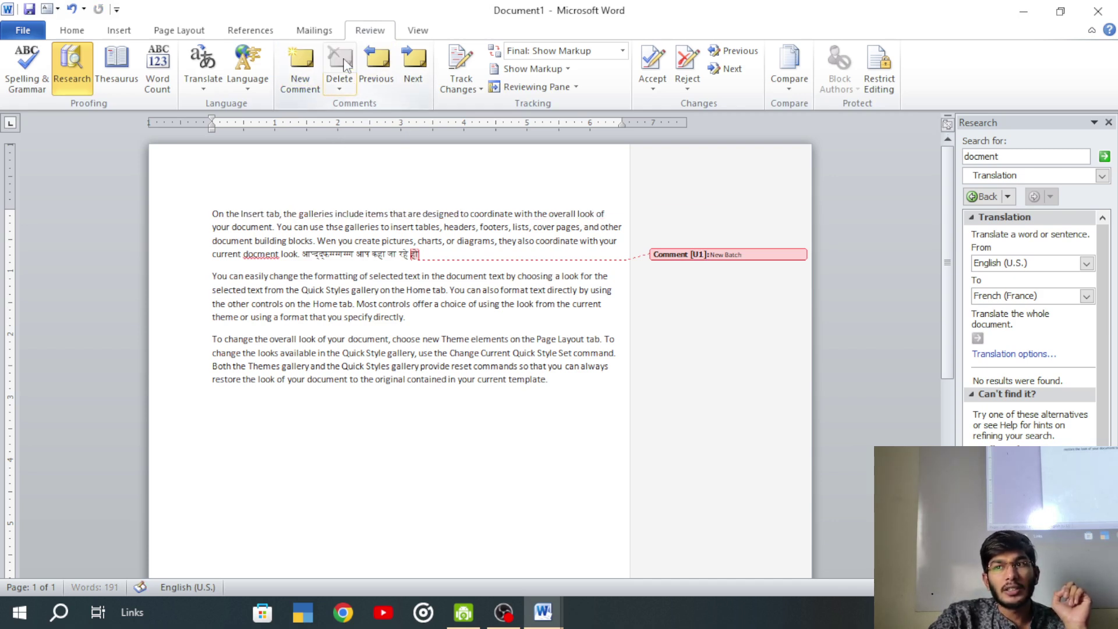
click(368, 81)
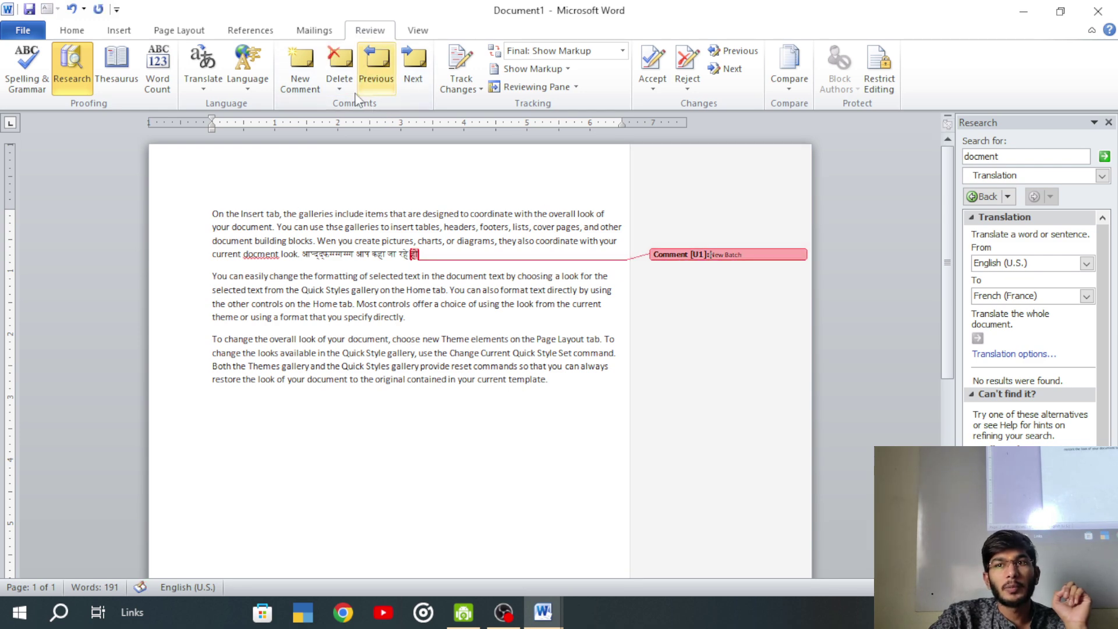
click(374, 65)
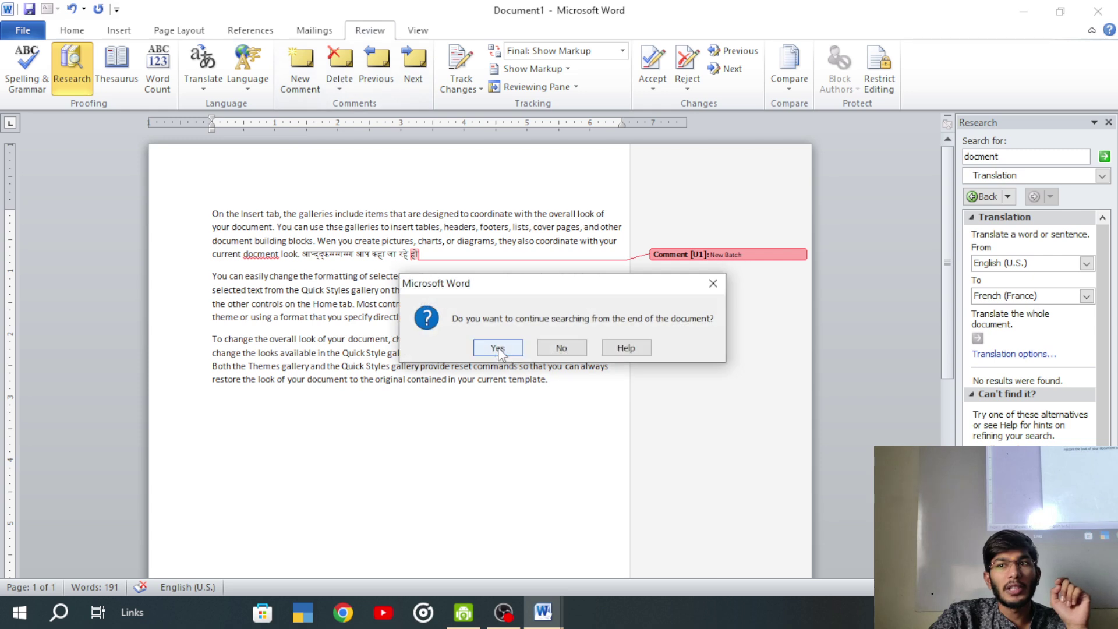
click(560, 349)
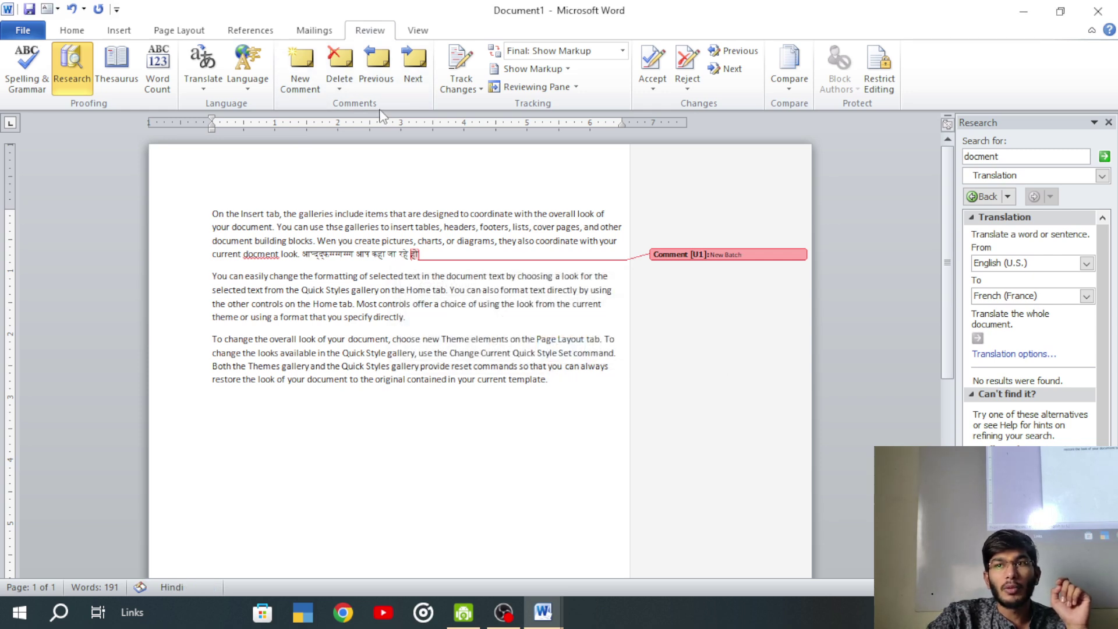
click(410, 61)
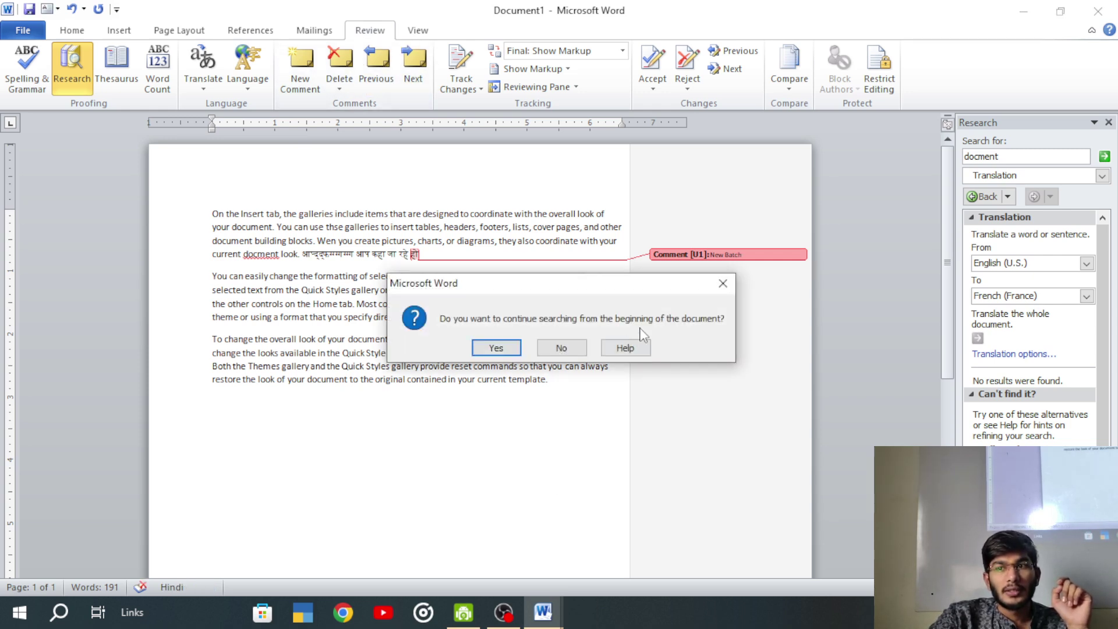
click(723, 283)
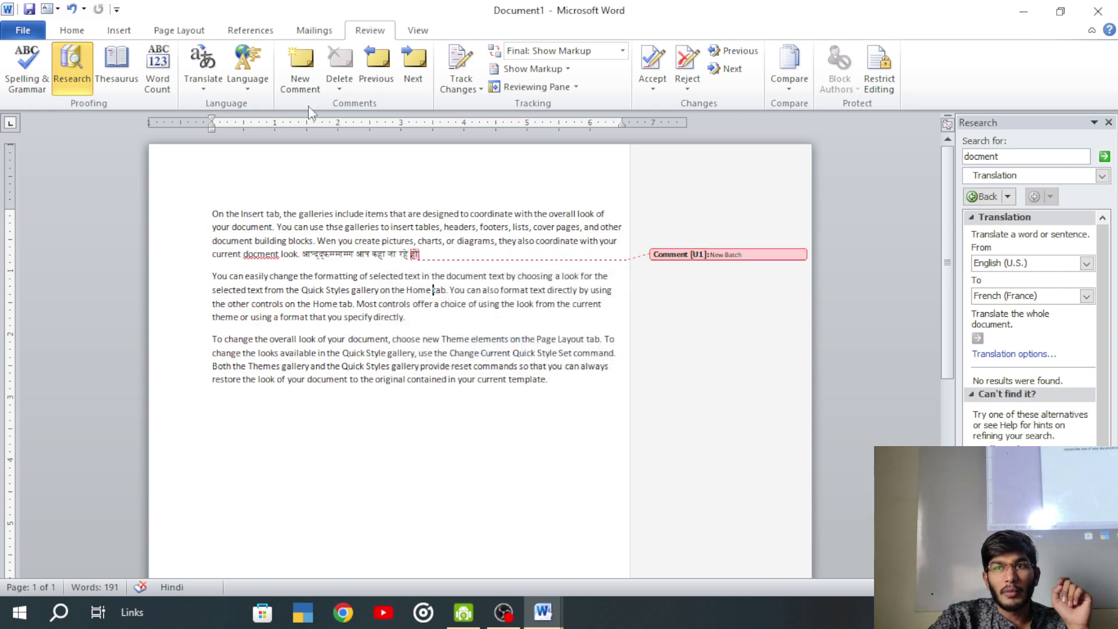
- Add new comments on the words 'tab' and 'Set', then move between them
click(300, 64)
text(eetse)
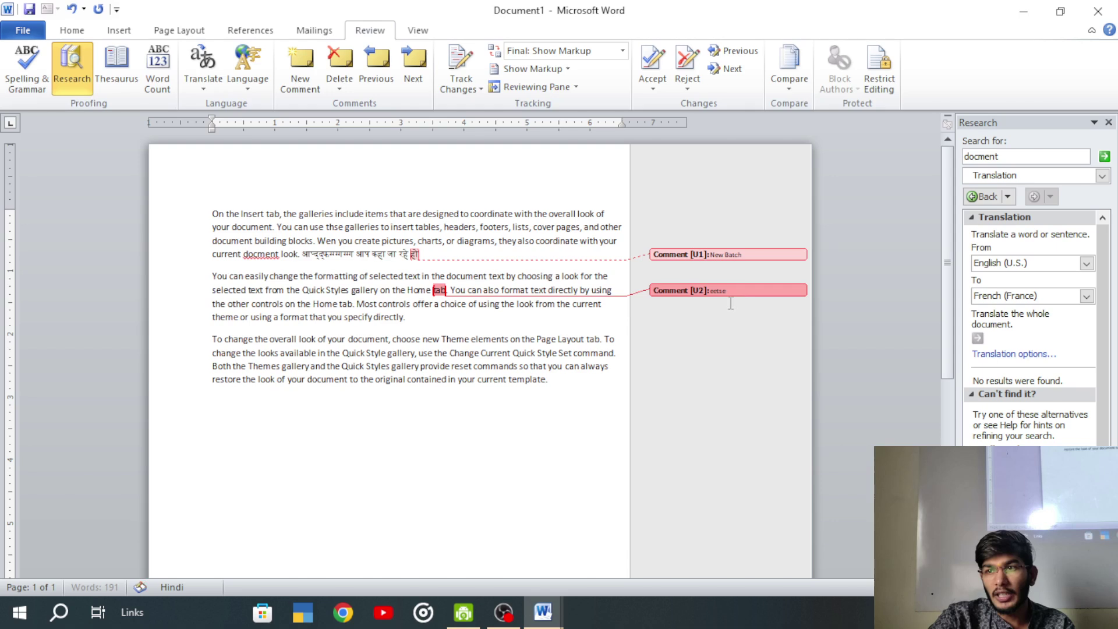
click(573, 353)
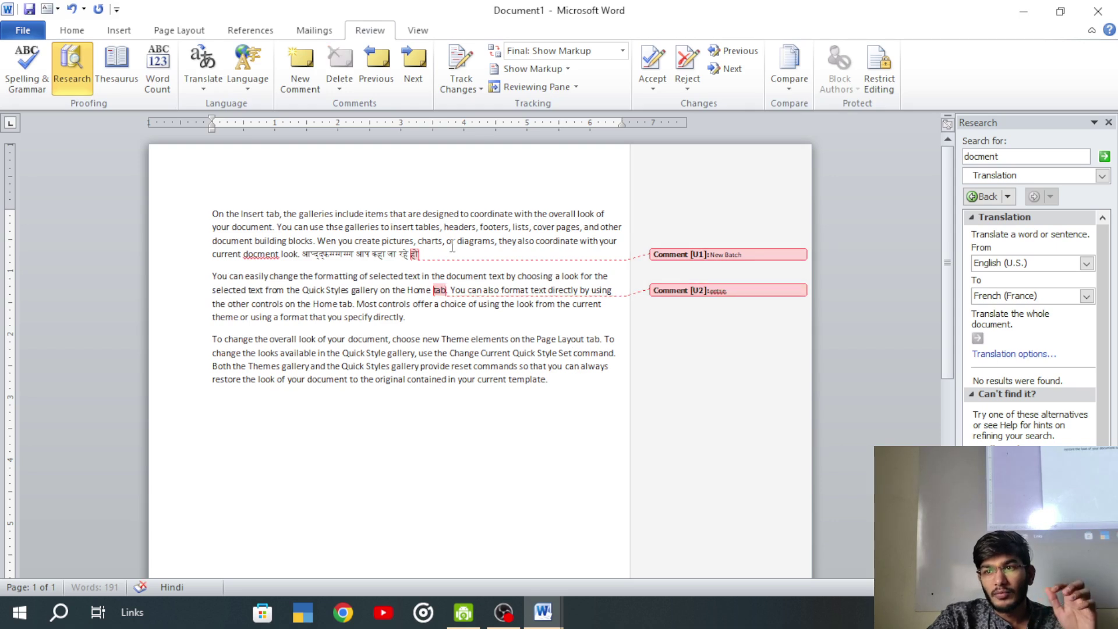
click(309, 61)
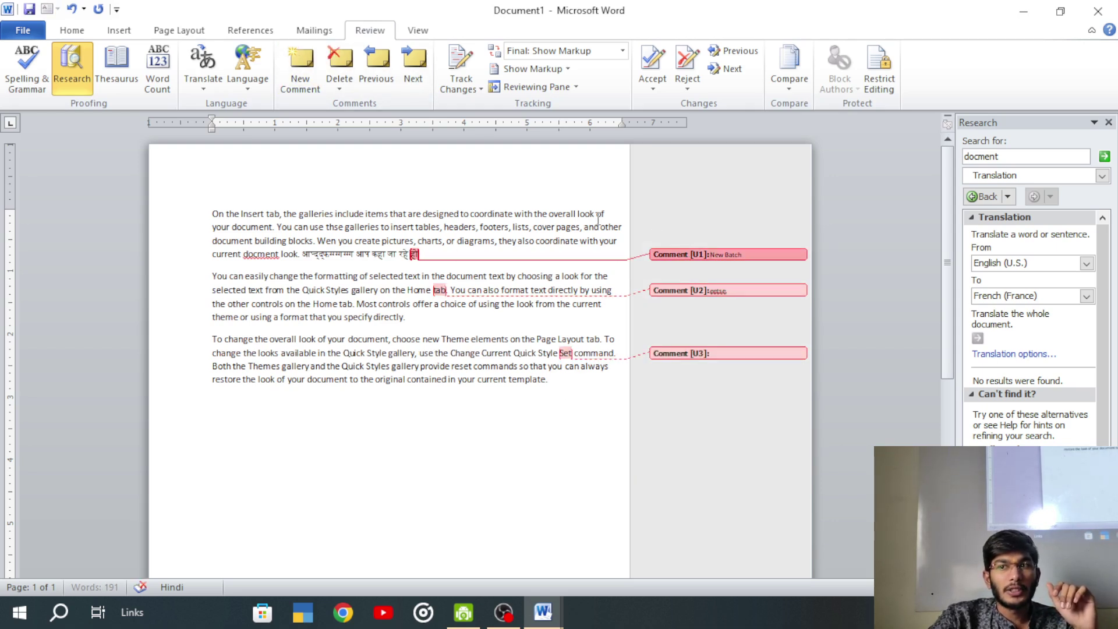
click(406, 62)
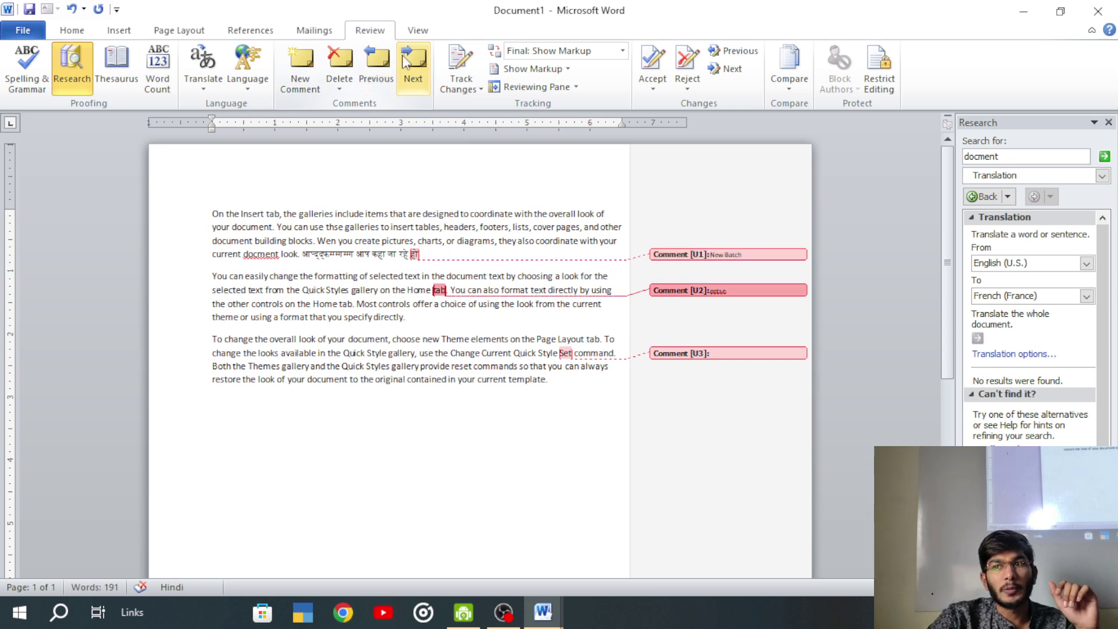
click(405, 62)
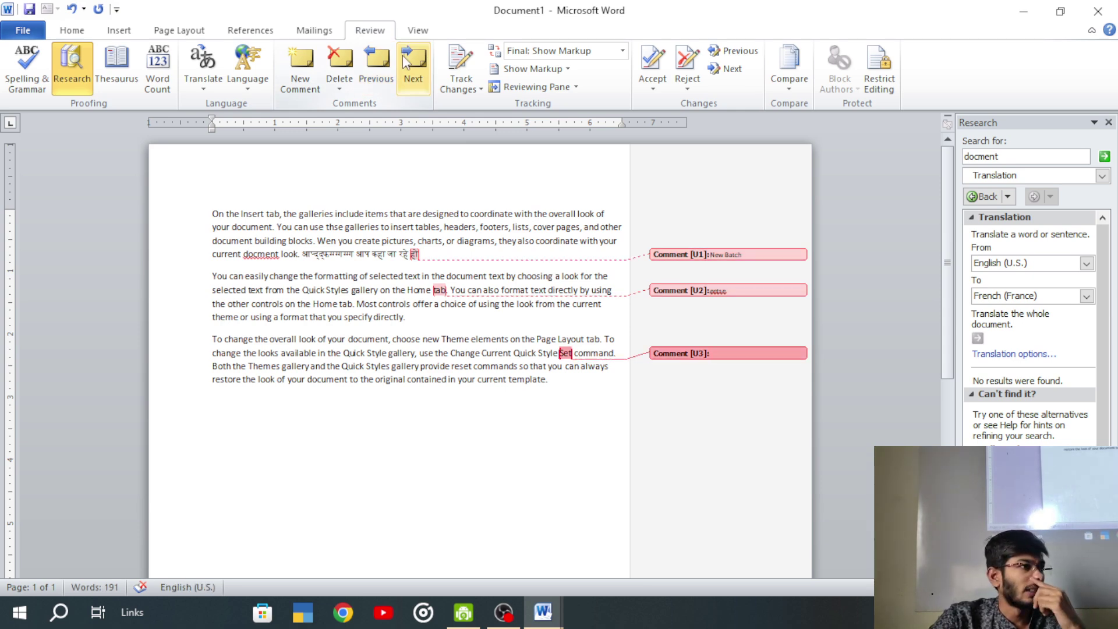
- Delete the New Batch, 'tab' and 'Set' comments one after another
click(425, 257)
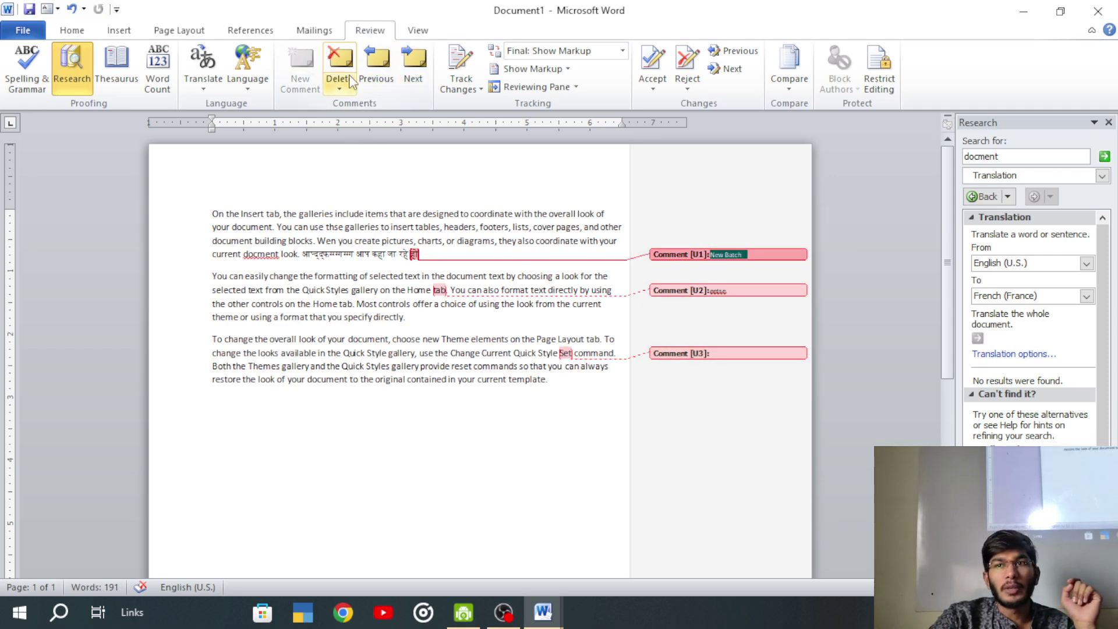
click(339, 61)
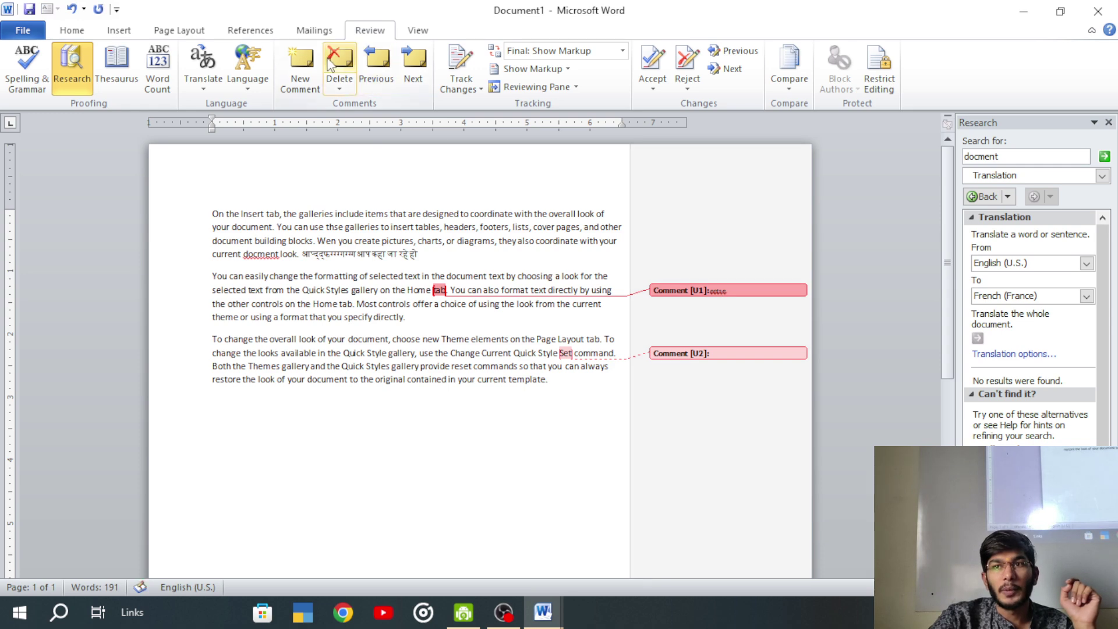
click(339, 61)
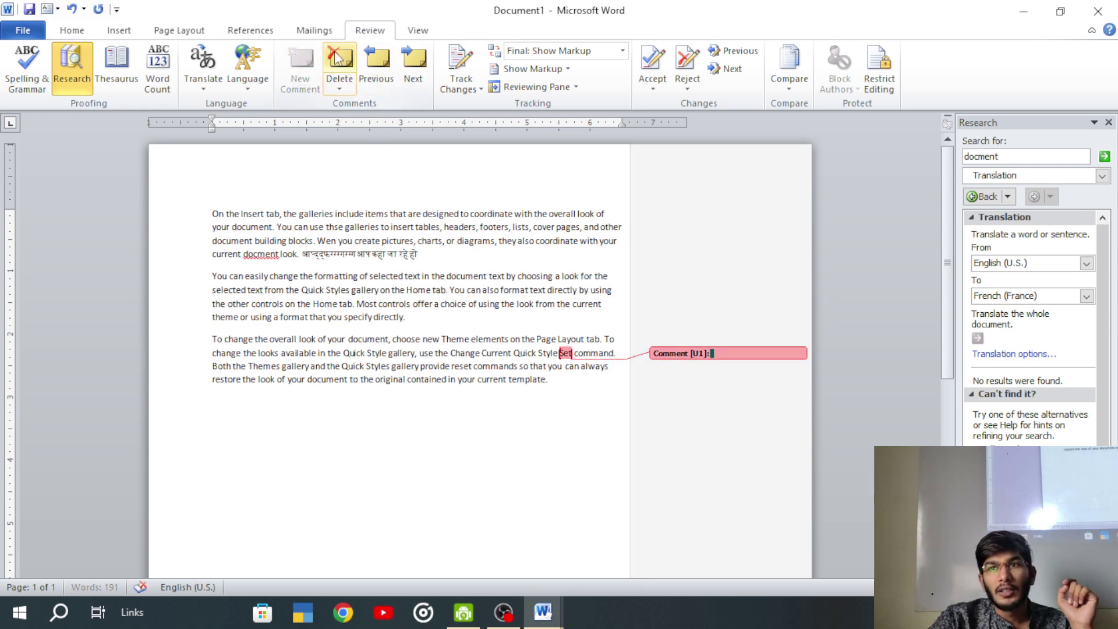
click(340, 61)
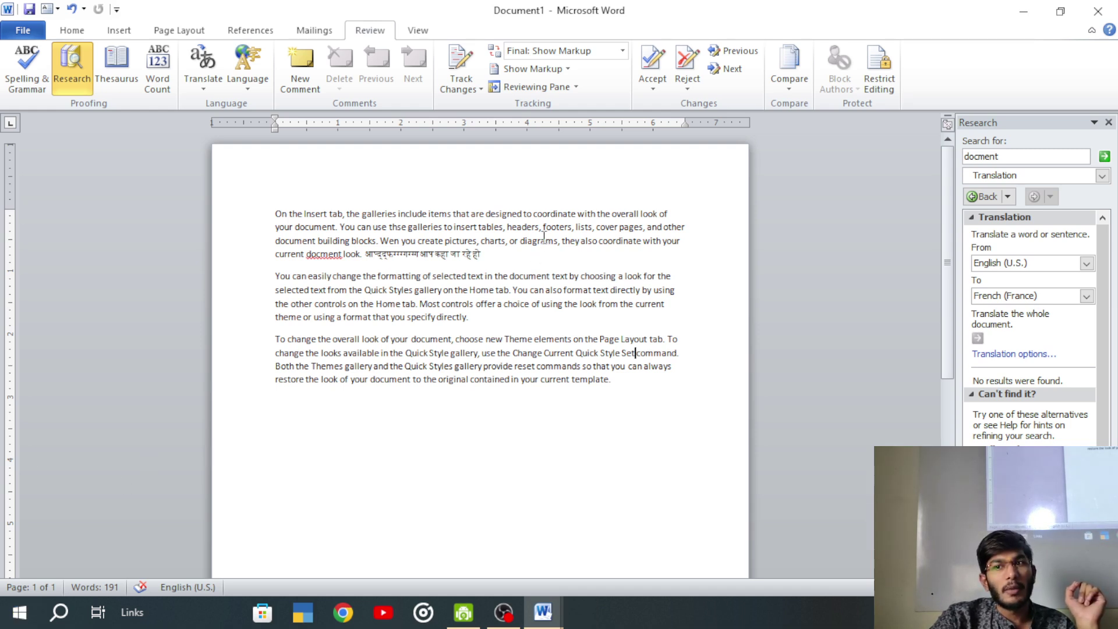
- Type 1500 after the Hindi phrase at the end of the first paragraph
click(518, 241)
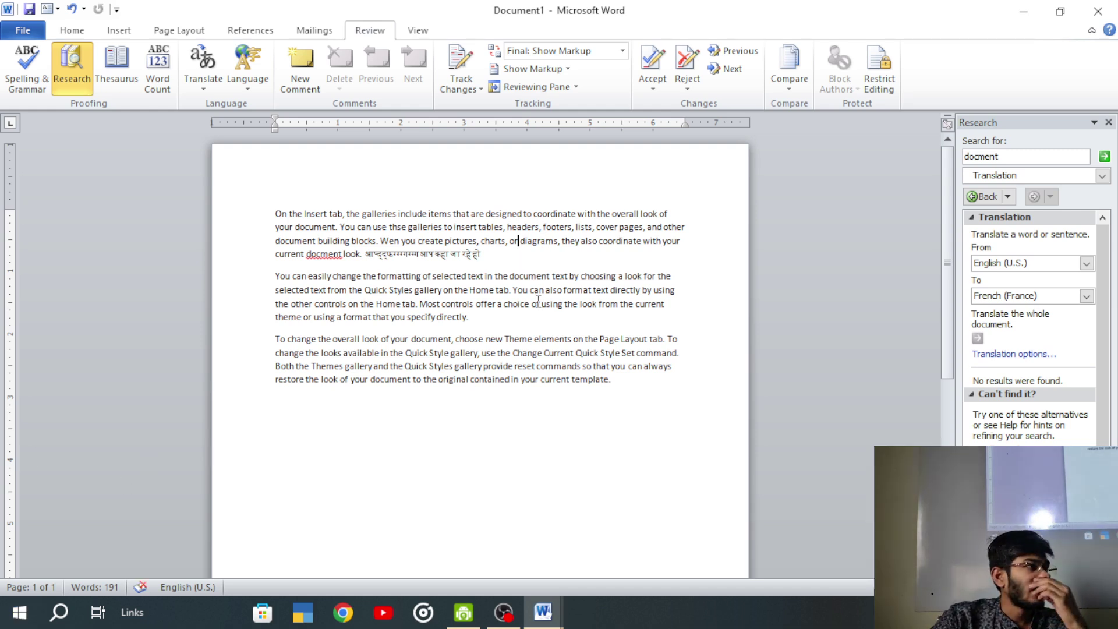
key(ctrl+z)
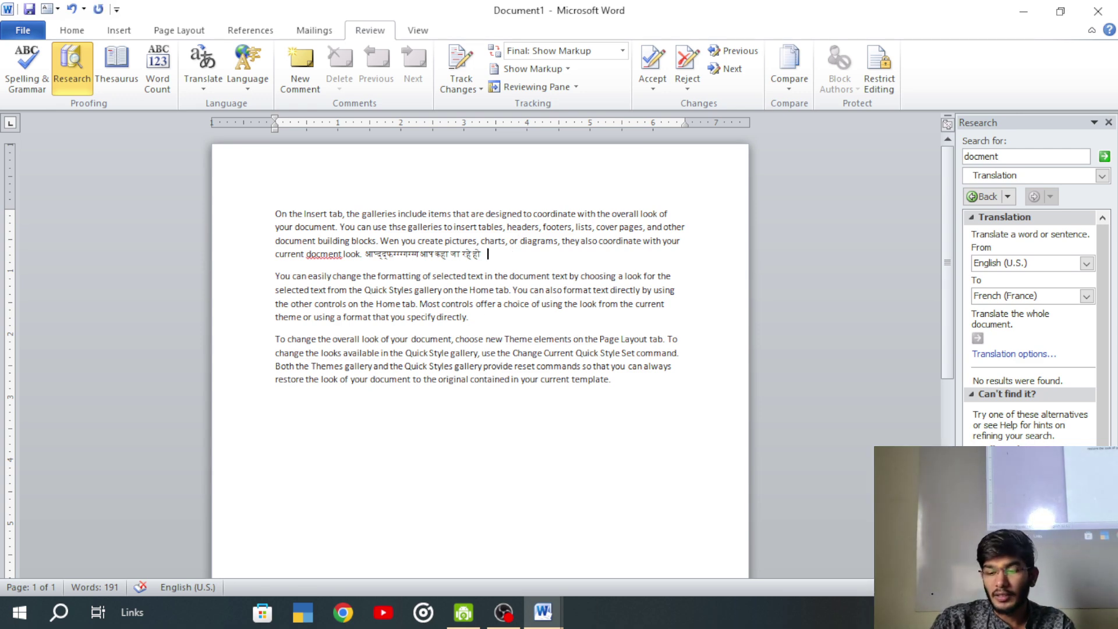
text(1500)
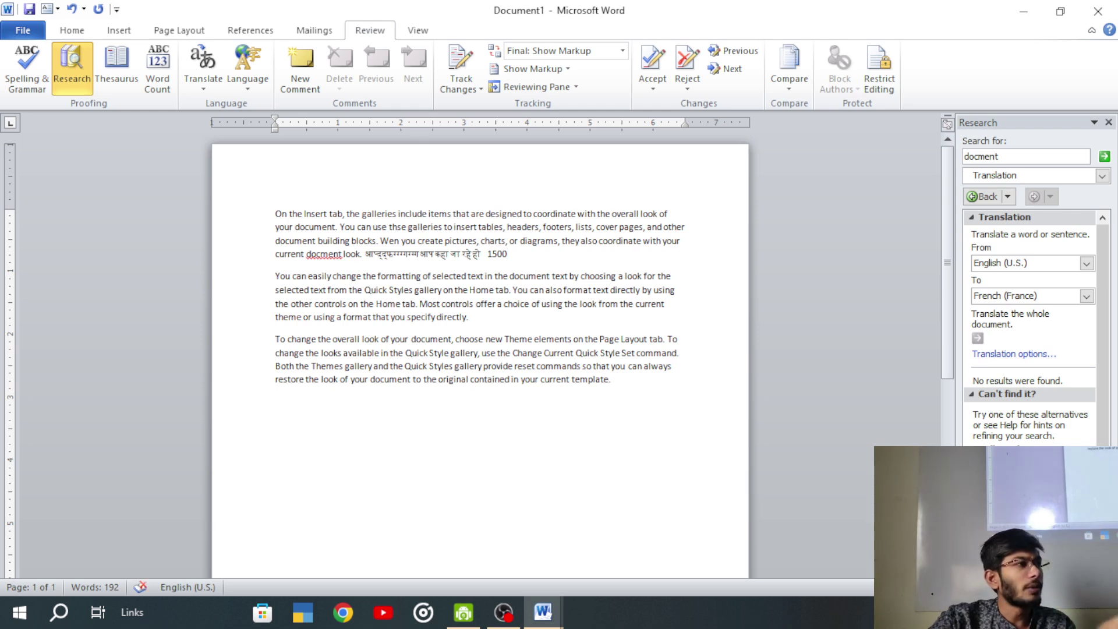
- Attach an 'exam fee' comment to 1500, then delete that comment
click(301, 65)
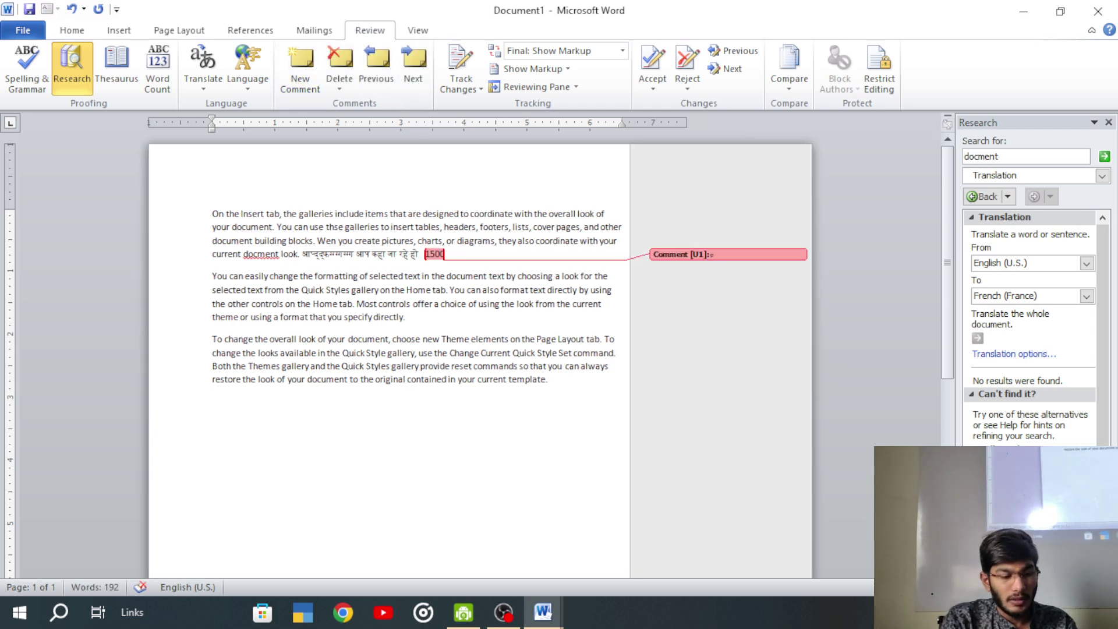
text(exam fee)
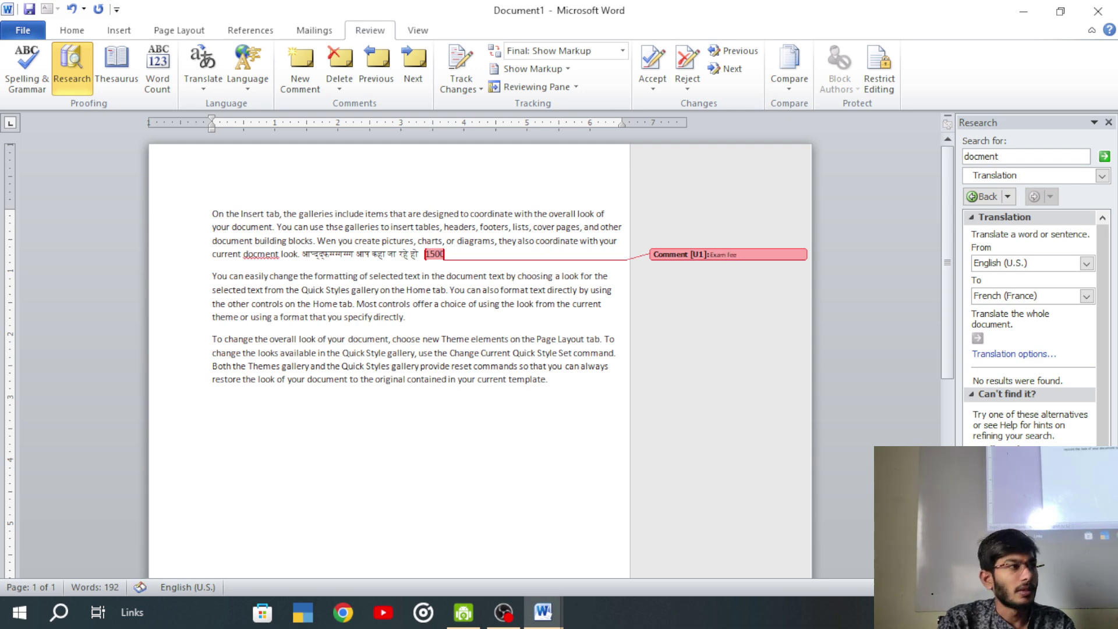
click(401, 255)
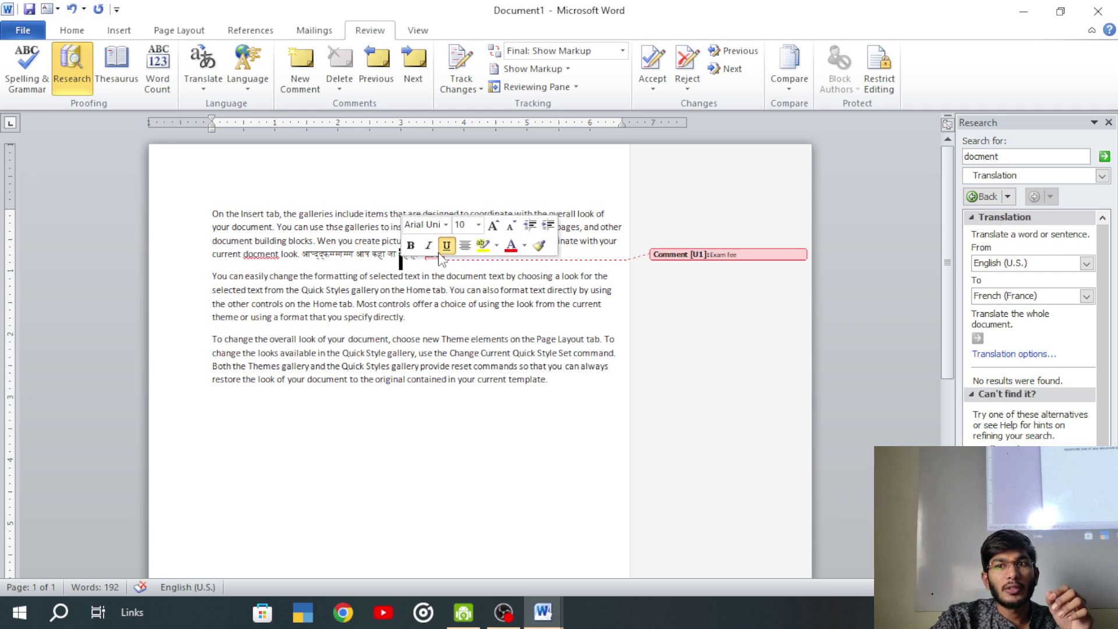
triple_click(731, 256)
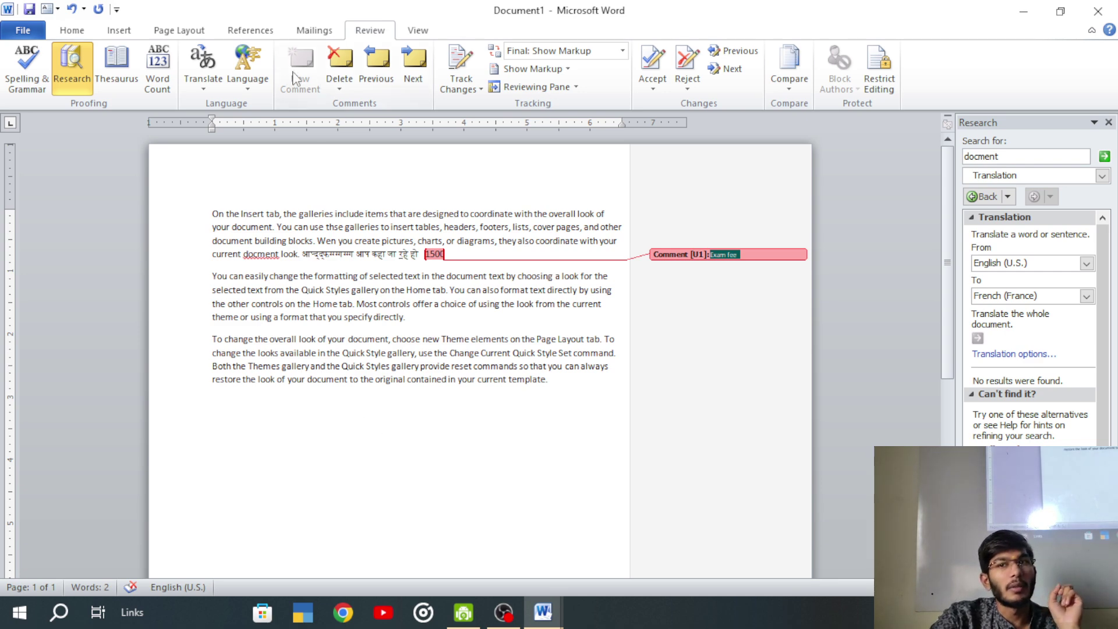
click(343, 65)
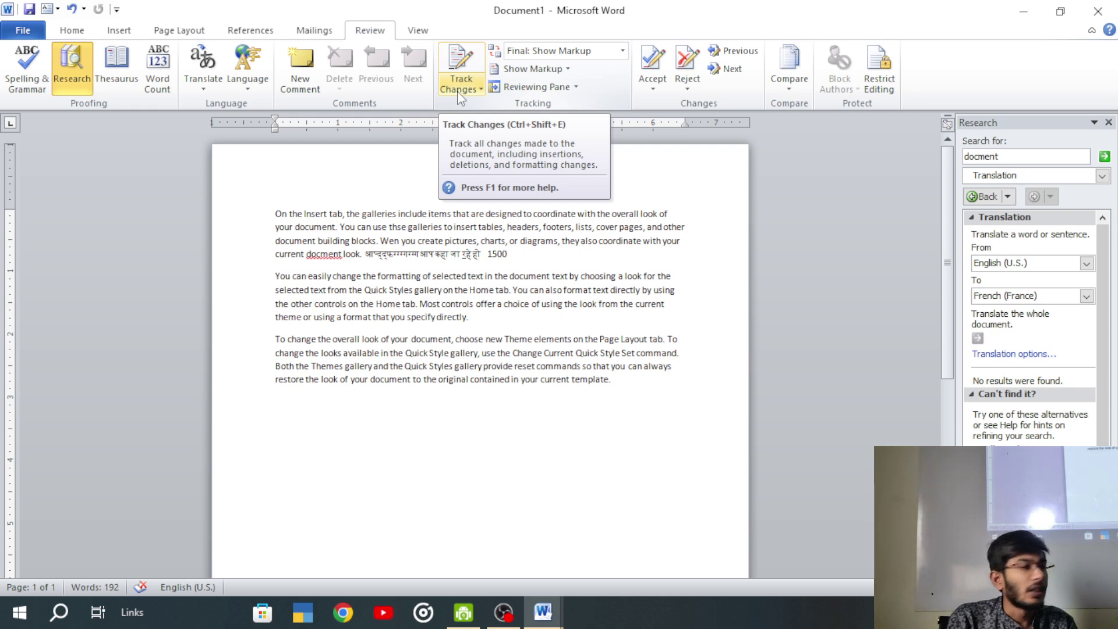
- Turn on Track Changes and delete 'रहे हो 1500' plus passages in paragraphs two and three
click(457, 91)
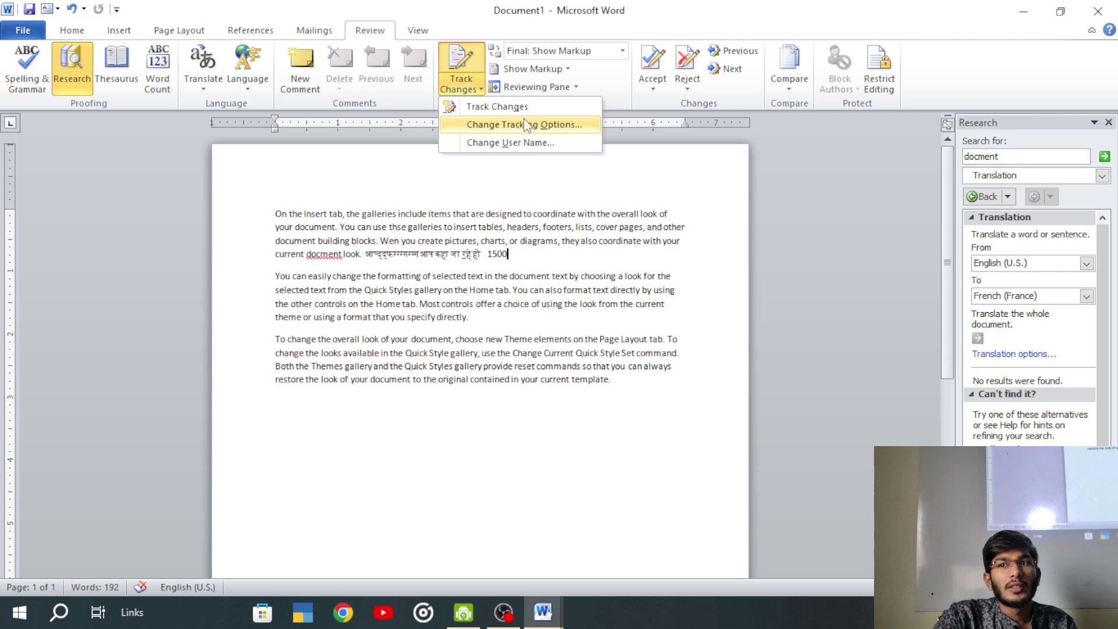
click(504, 105)
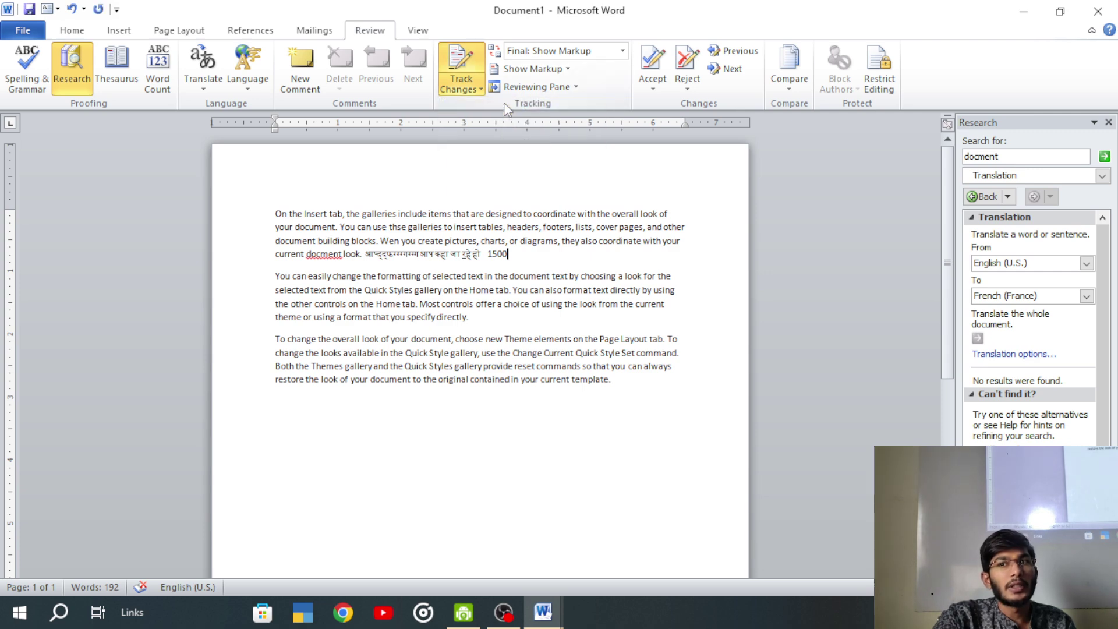
click(458, 289)
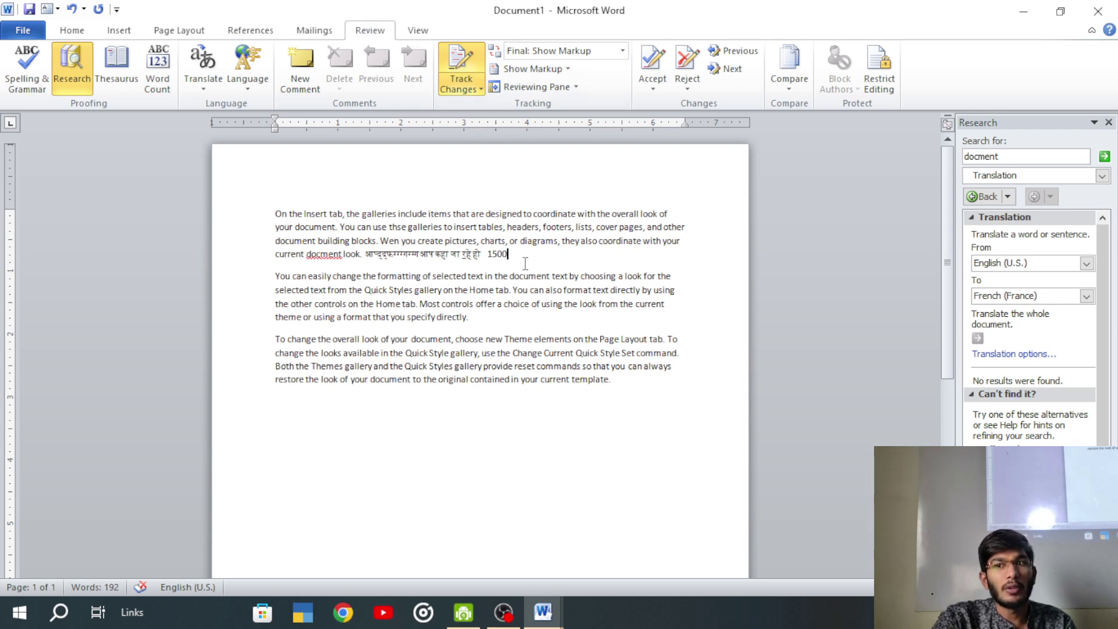
drag(509, 254, 462, 254)
key(Delete)
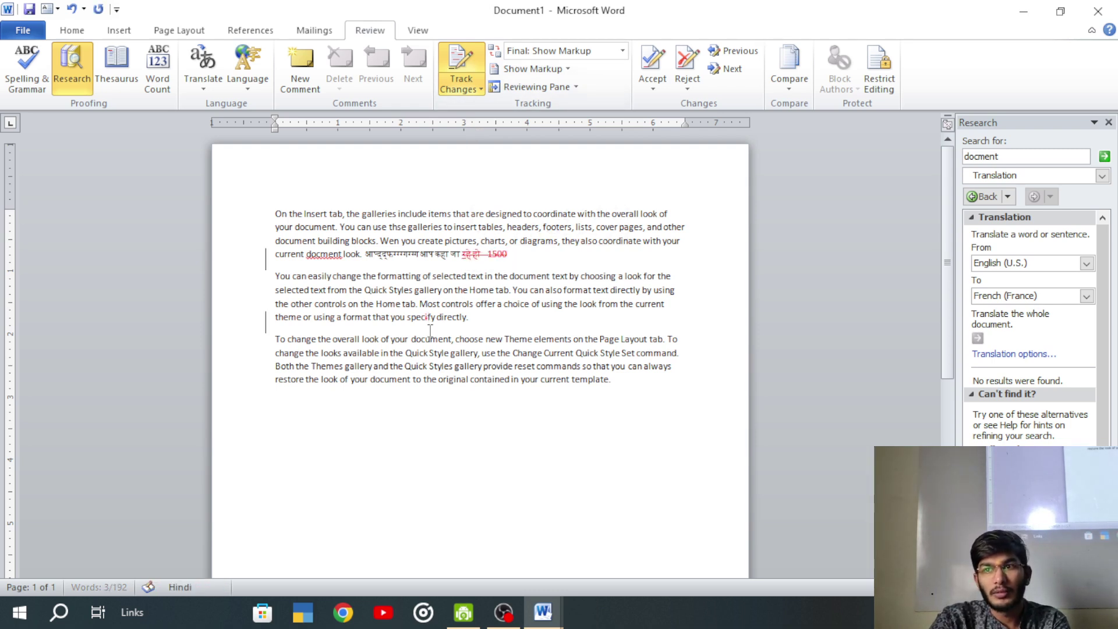
drag(502, 303, 452, 317)
key(Delete)
drag(406, 353, 373, 366)
key(Delete)
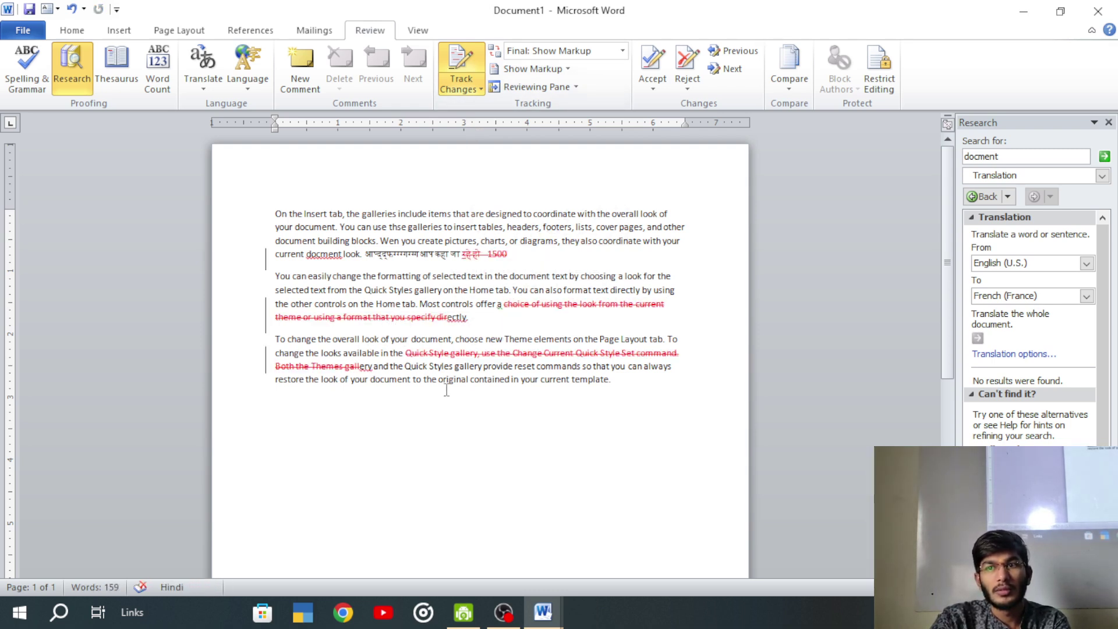
drag(469, 379, 370, 379)
key(Delete)
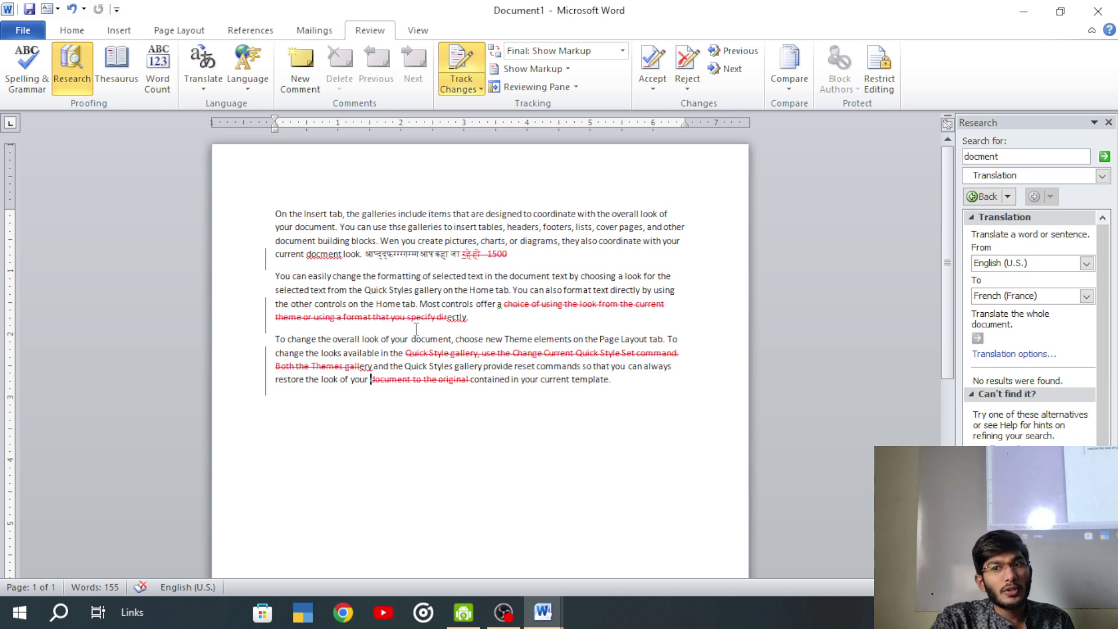
- In Change Tracking Options, set the Insertions colour to Auto
click(459, 93)
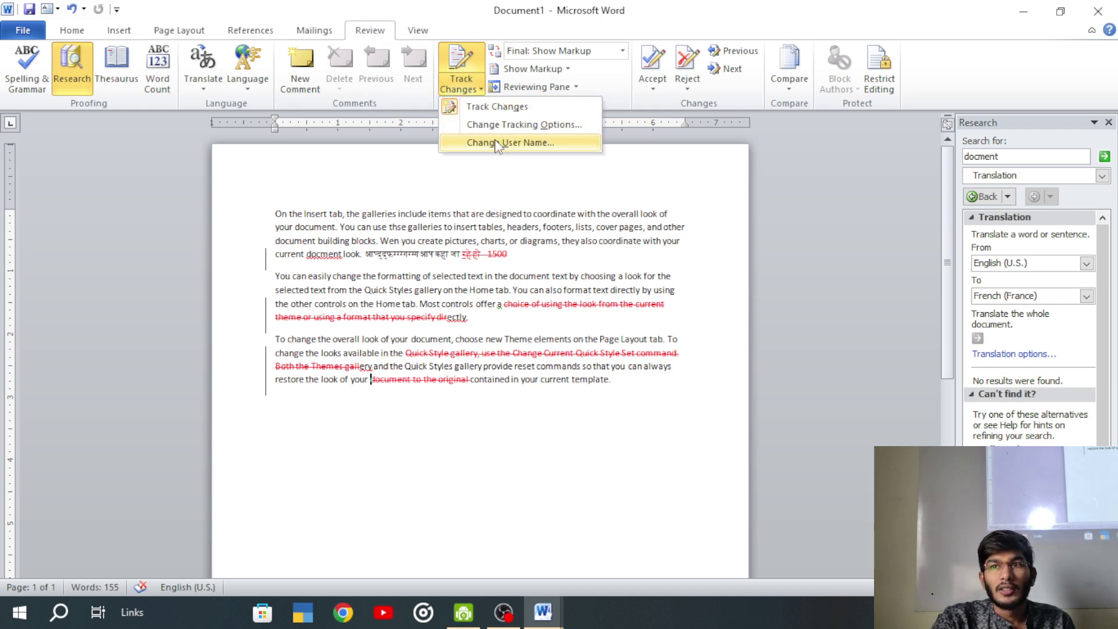
click(503, 125)
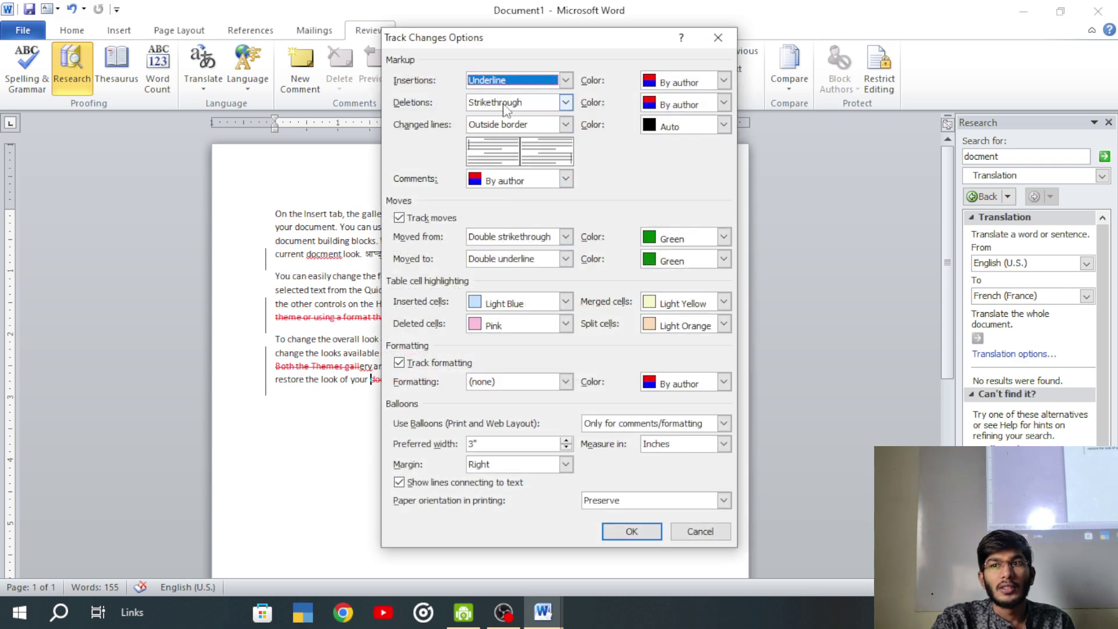
click(723, 80)
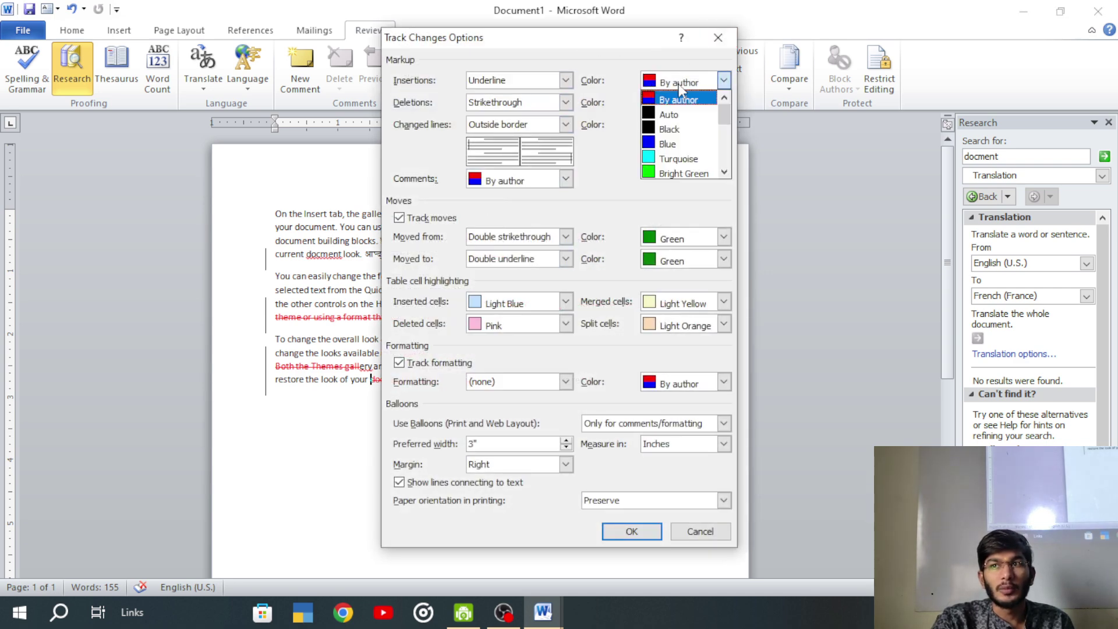
click(665, 119)
click(635, 530)
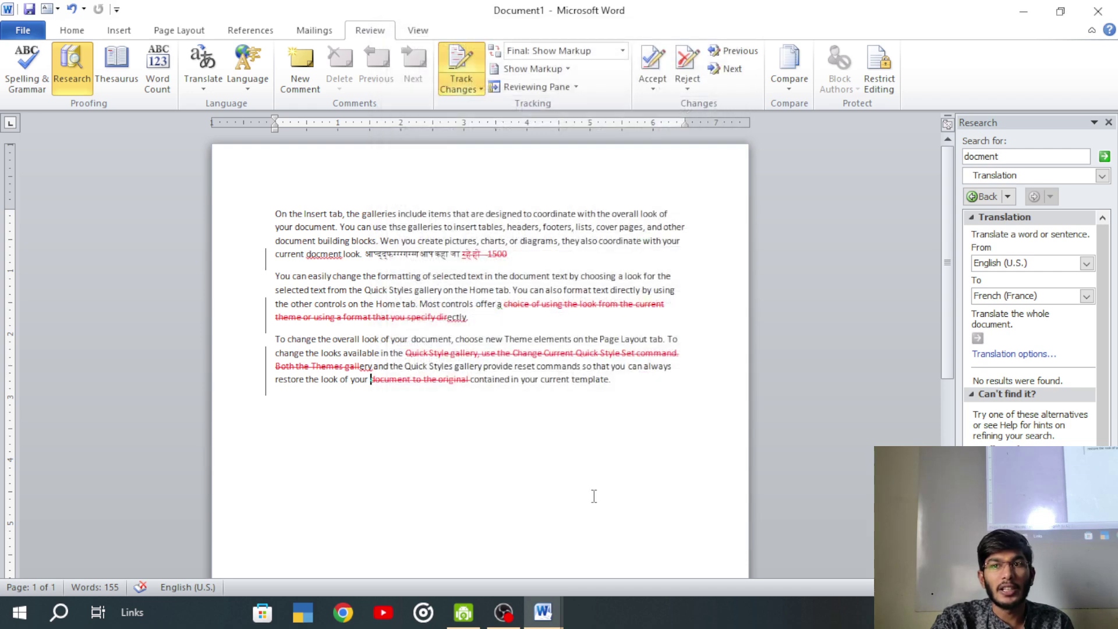
- Switch Display for Review between Final and Final: Show Markup a few times
click(527, 68)
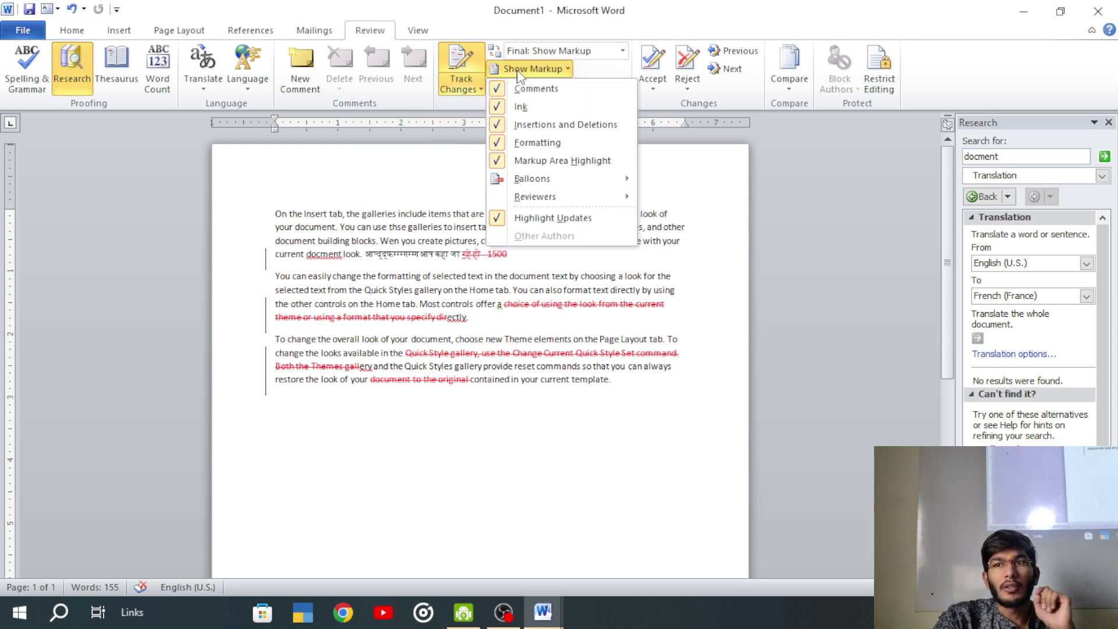
click(418, 169)
click(547, 52)
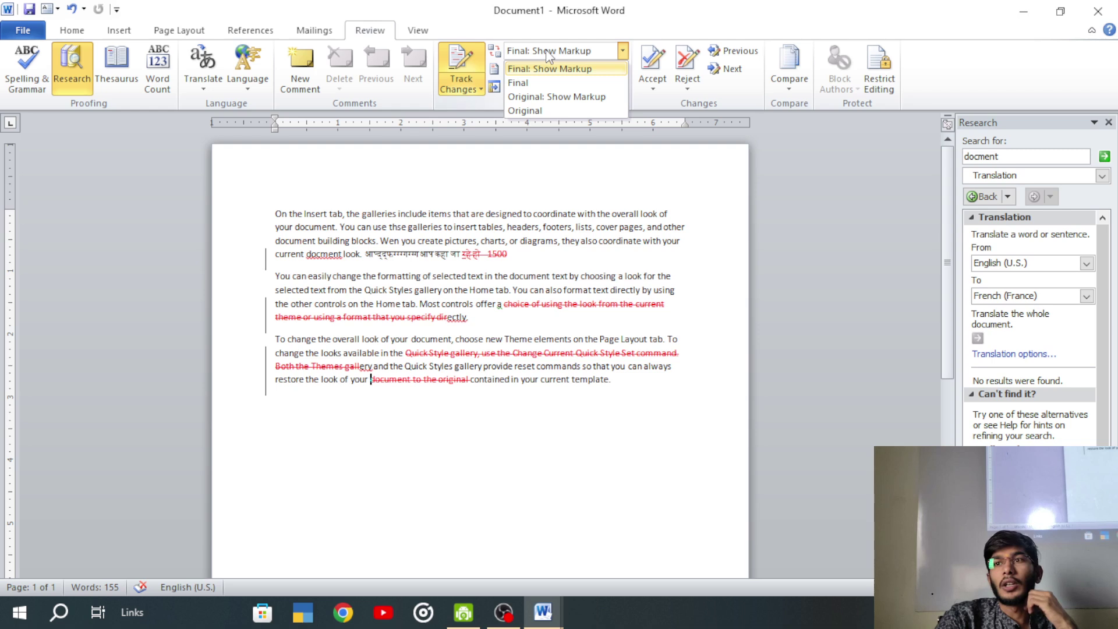
click(517, 82)
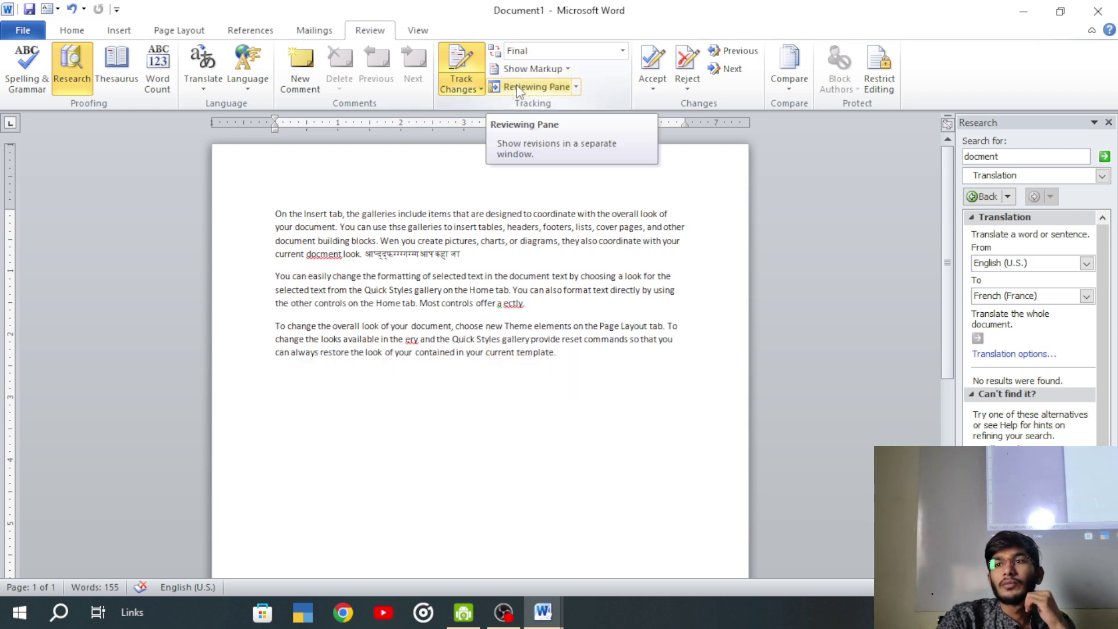
click(526, 68)
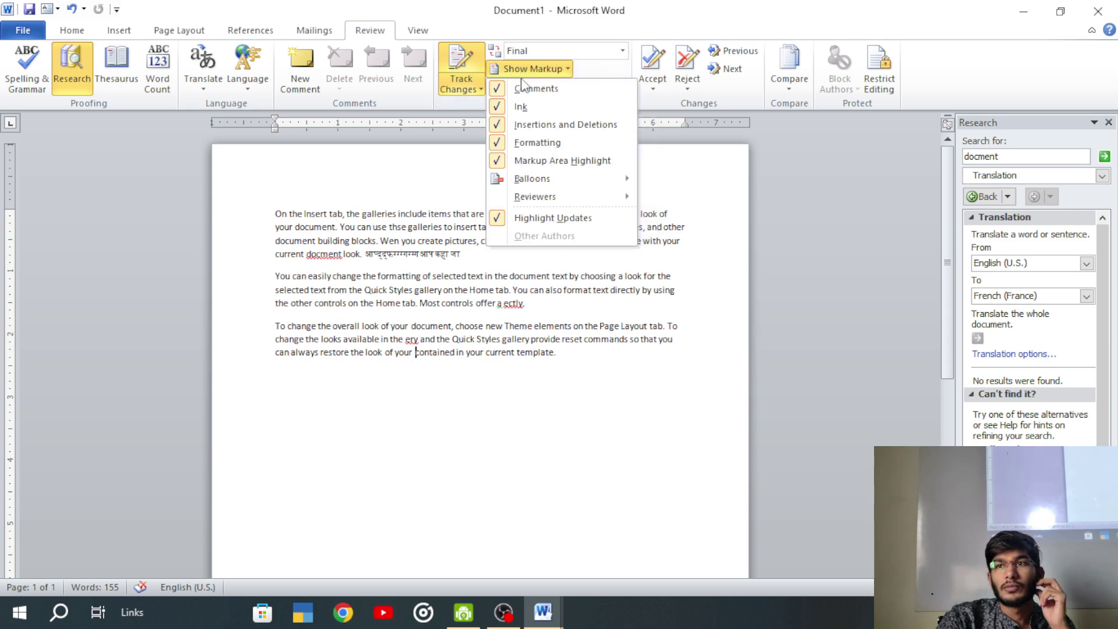
click(533, 53)
click(533, 68)
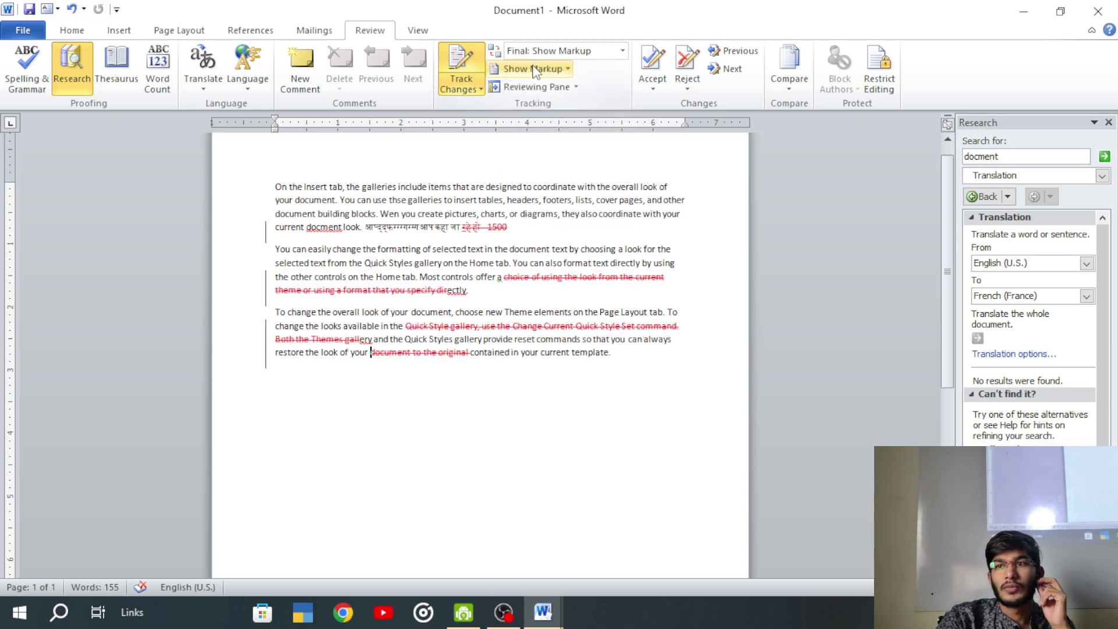
click(534, 52)
click(533, 82)
- Delete words in the first paragraph and show them as red tracked deletions
drag(571, 227, 402, 241)
text(th)
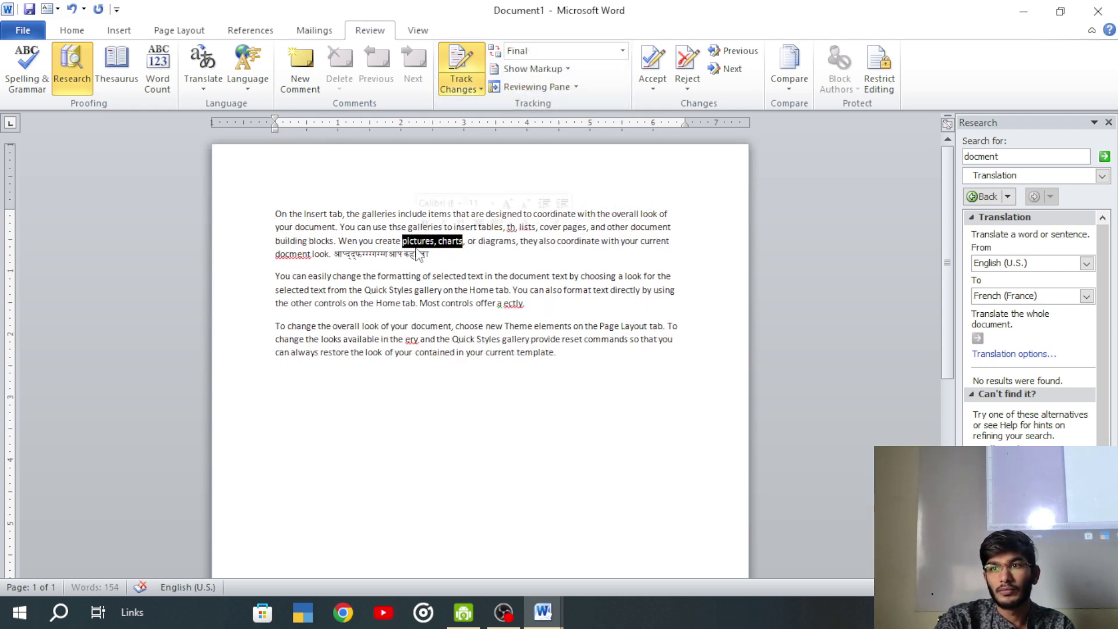
key(Delete)
click(553, 51)
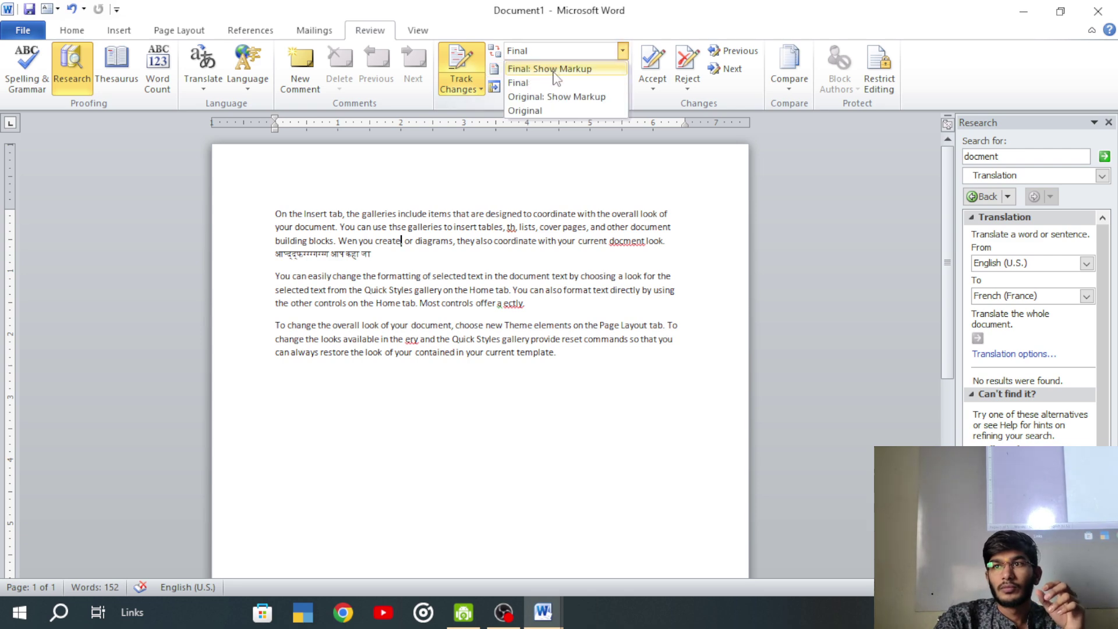
click(554, 69)
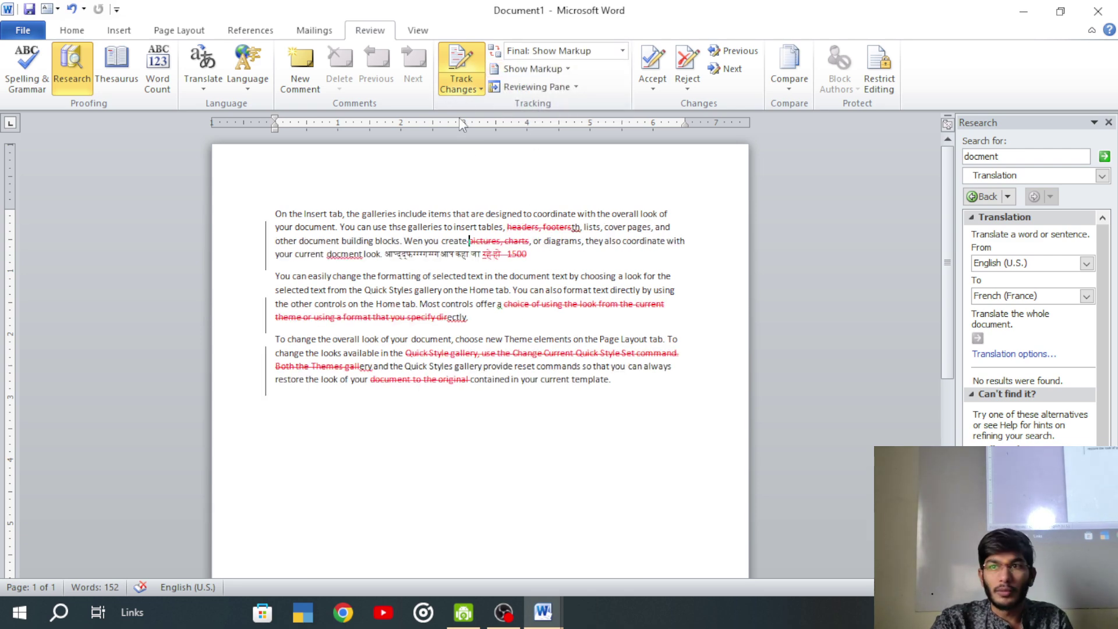
- Turn off Track Changes and undo until the original text and Exam fee comment return
click(462, 59)
key(ctrl+z)
key(ctrl+z)
key(ctrl+z)
key(ctrl+z)
key(ctrl+z)
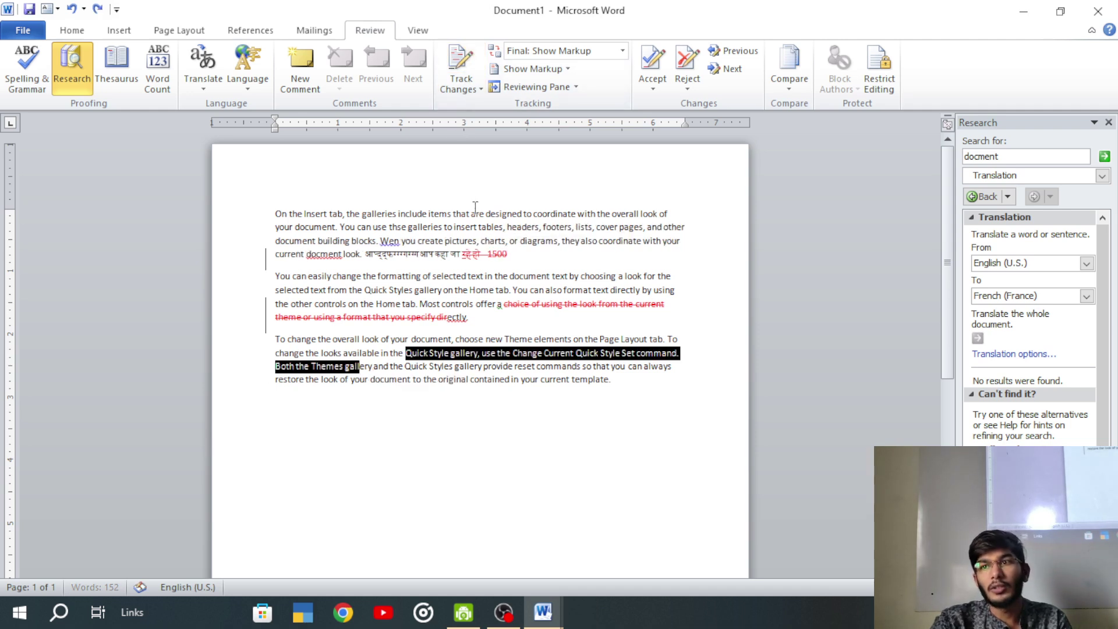
key(ctrl+z)
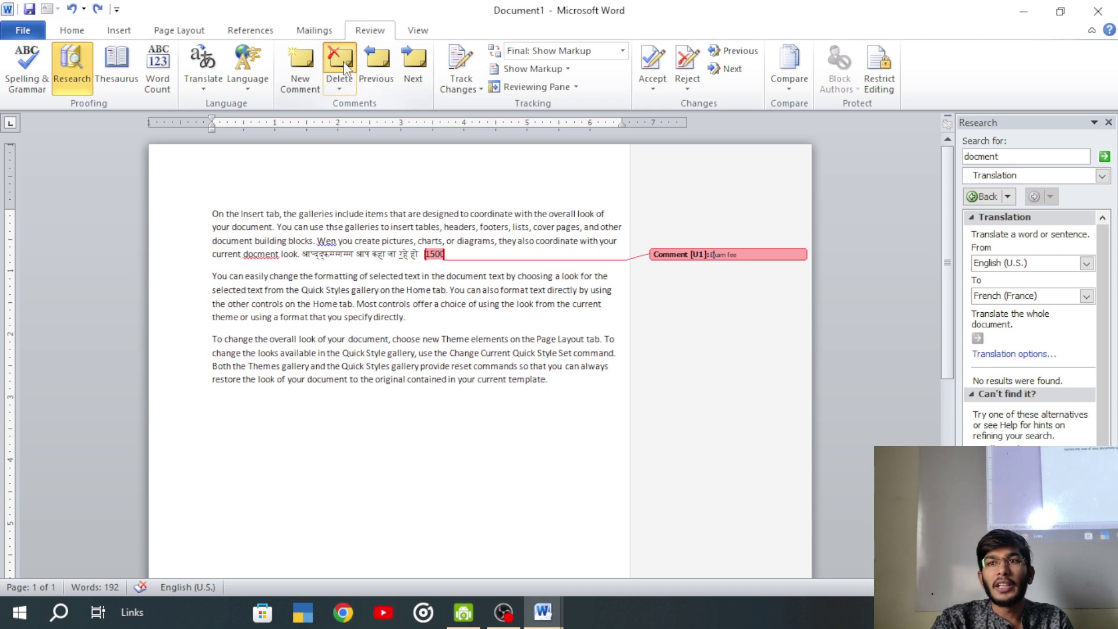
- Delete the Exam fee comment and place the cursor after 'directly.' in paragraph two
click(339, 58)
click(530, 330)
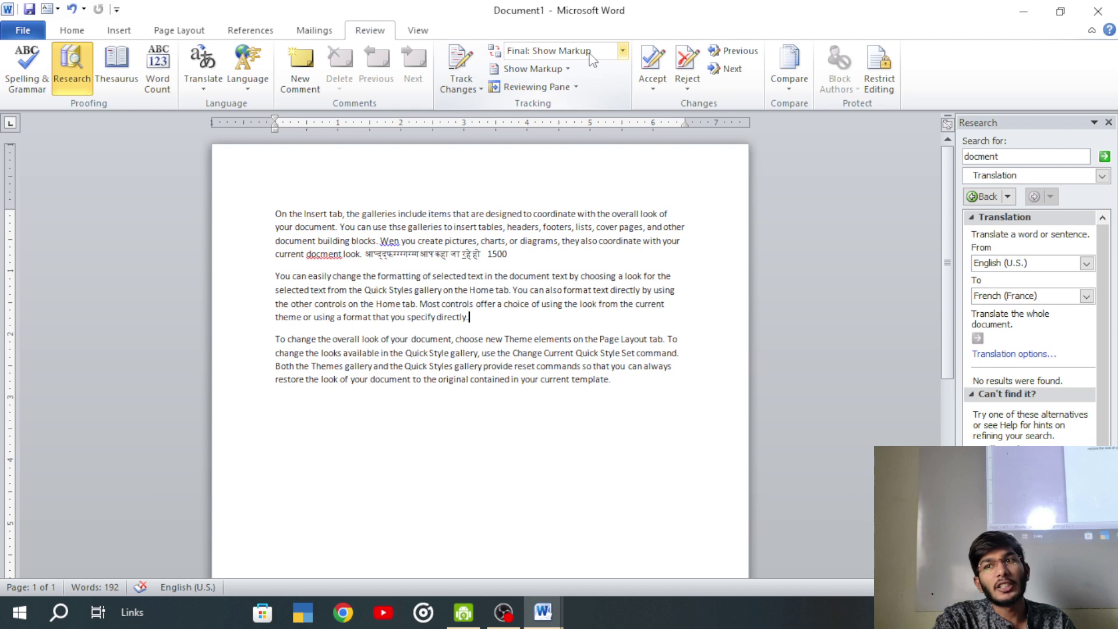
- With Final view, turn on tracking and delete 'specify directly.' and a third-paragraph passage
click(621, 52)
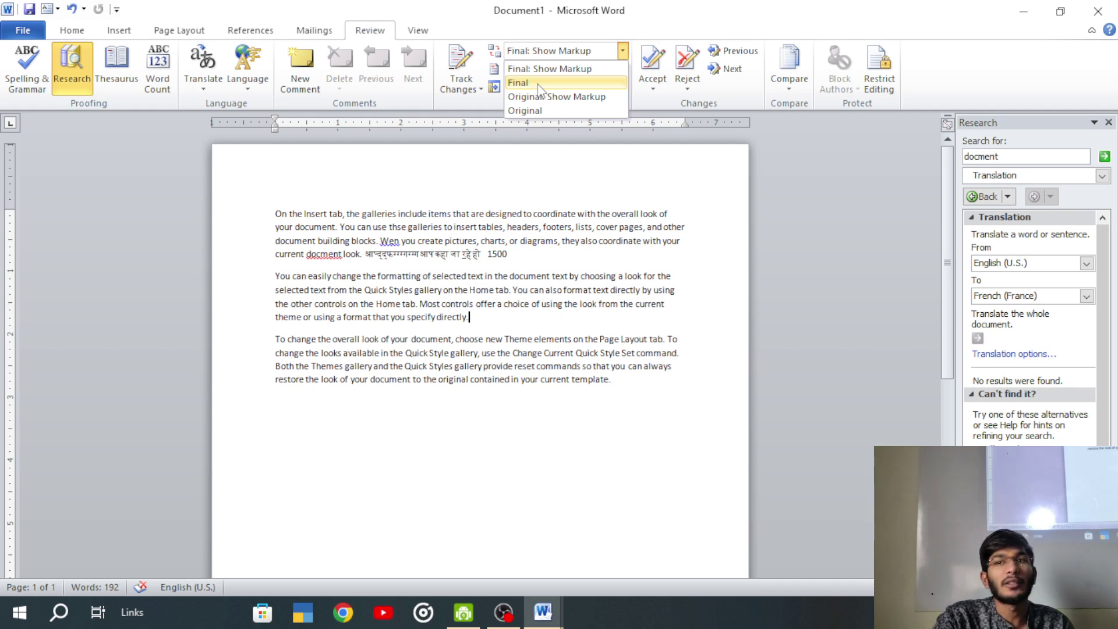
click(538, 84)
click(462, 61)
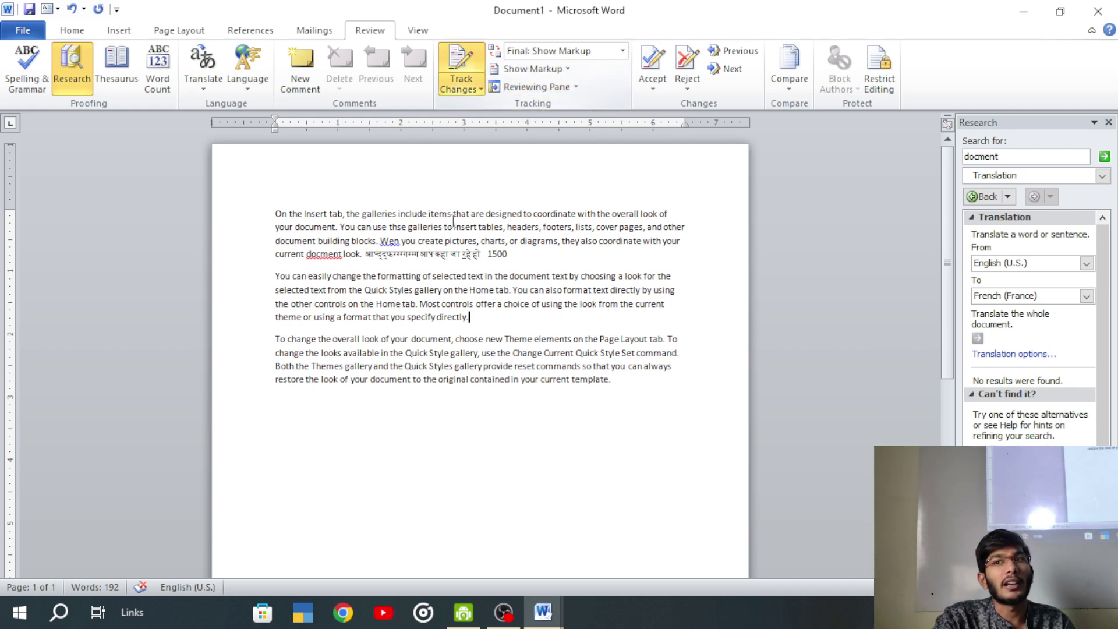
drag(469, 319, 431, 320)
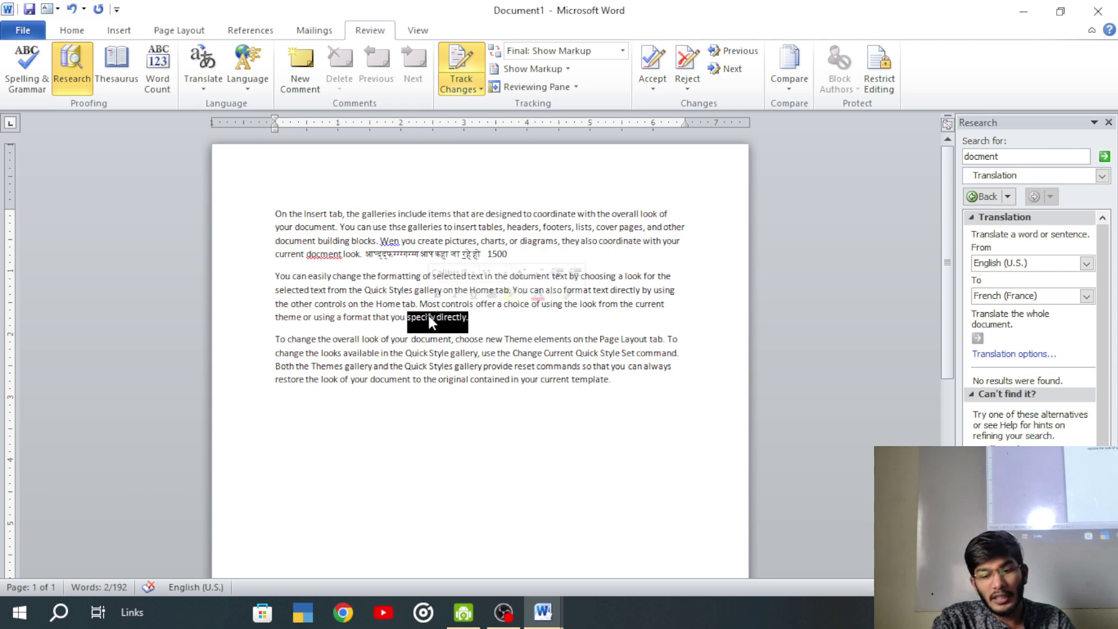
key(Delete)
drag(390, 367, 321, 380)
key(Delete)
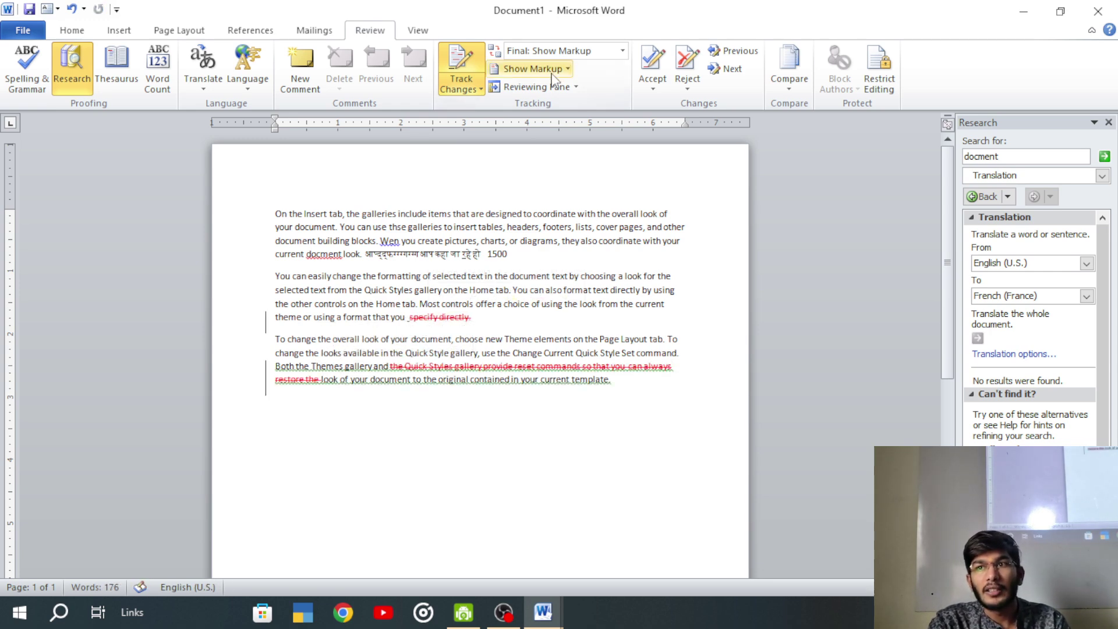
- Delete 'Home tab. Most' and passages in paragraphs one and two, then show markup again
click(622, 50)
click(524, 86)
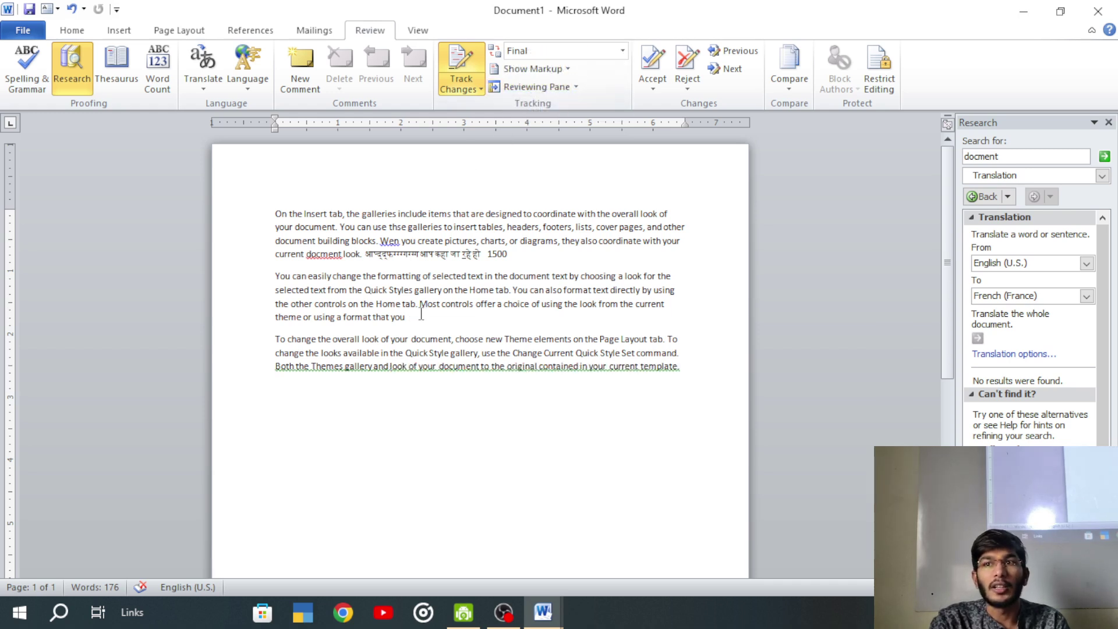
drag(442, 304, 376, 304)
key(Delete)
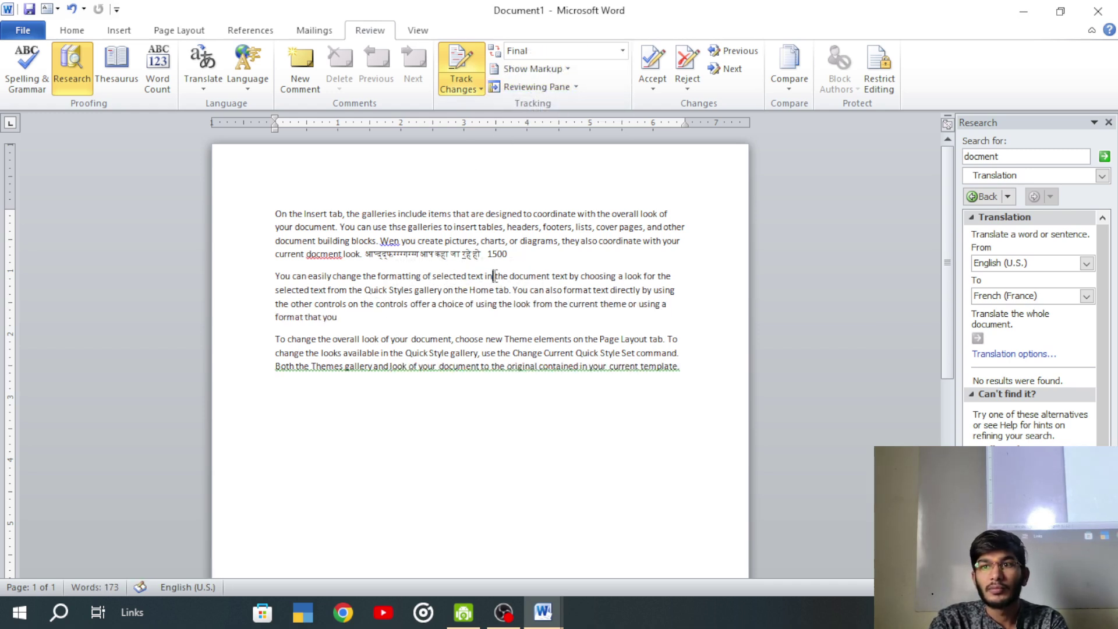
drag(485, 276, 472, 290)
key(Delete)
drag(479, 227, 469, 277)
key(Delete)
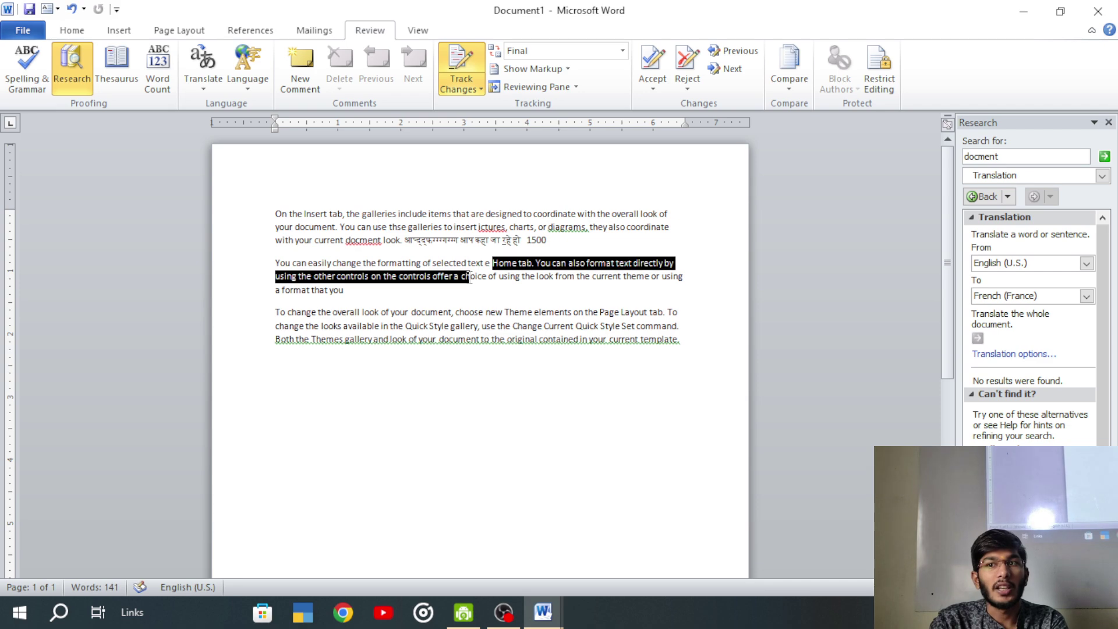
key(Delete)
click(407, 377)
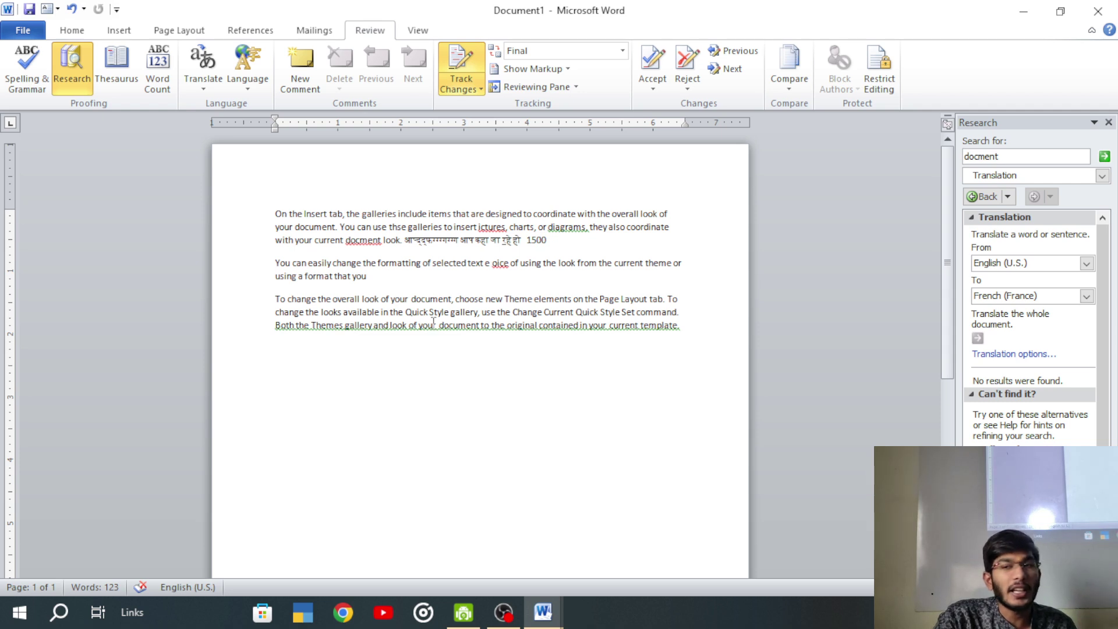
click(622, 50)
click(591, 70)
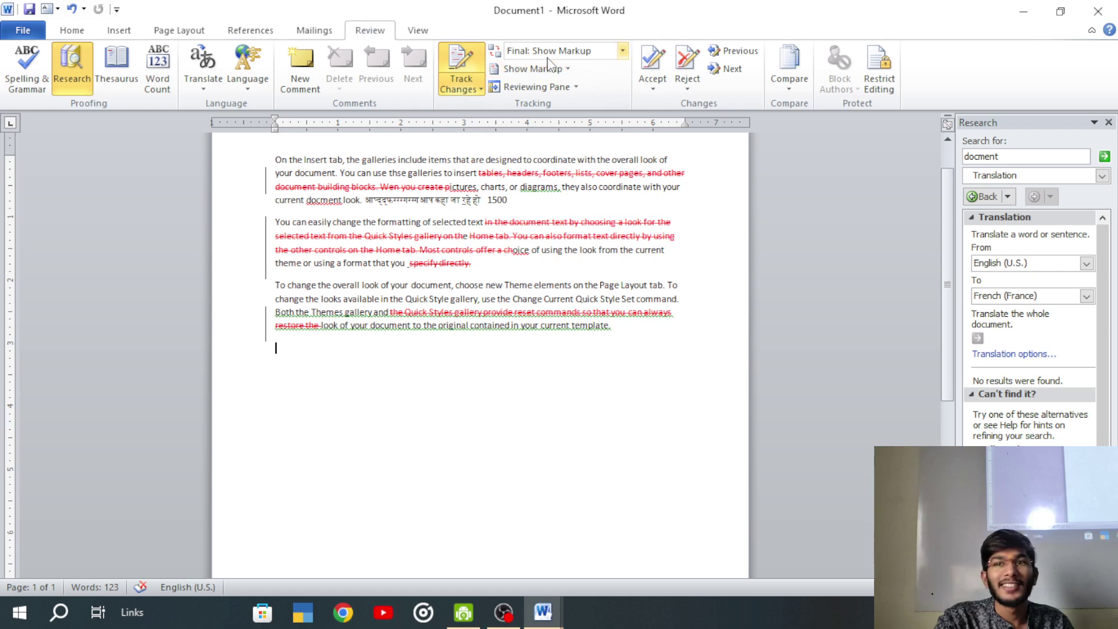
- Turn off Track Changes, undo the tracked deletions, and delete the returned Exam fee comment
click(459, 64)
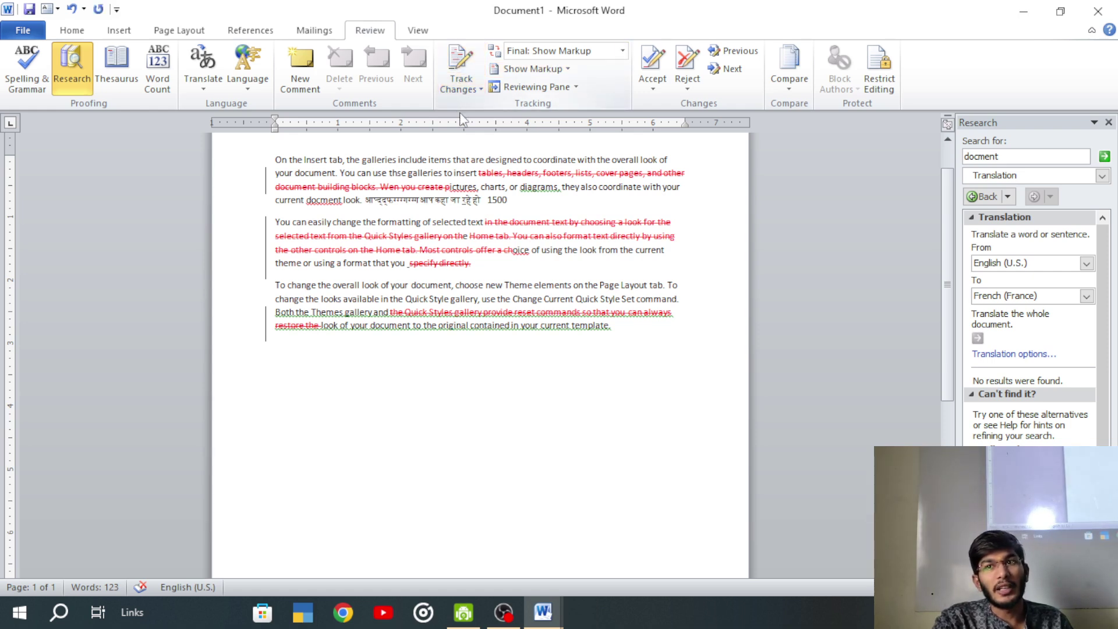
key(ctrl+z)
key(ctrl+z)
key(ctrl+z)
key(ctrl+z)
key(ctrl+z)
key(ctrl+z)
key(ctrl+z)
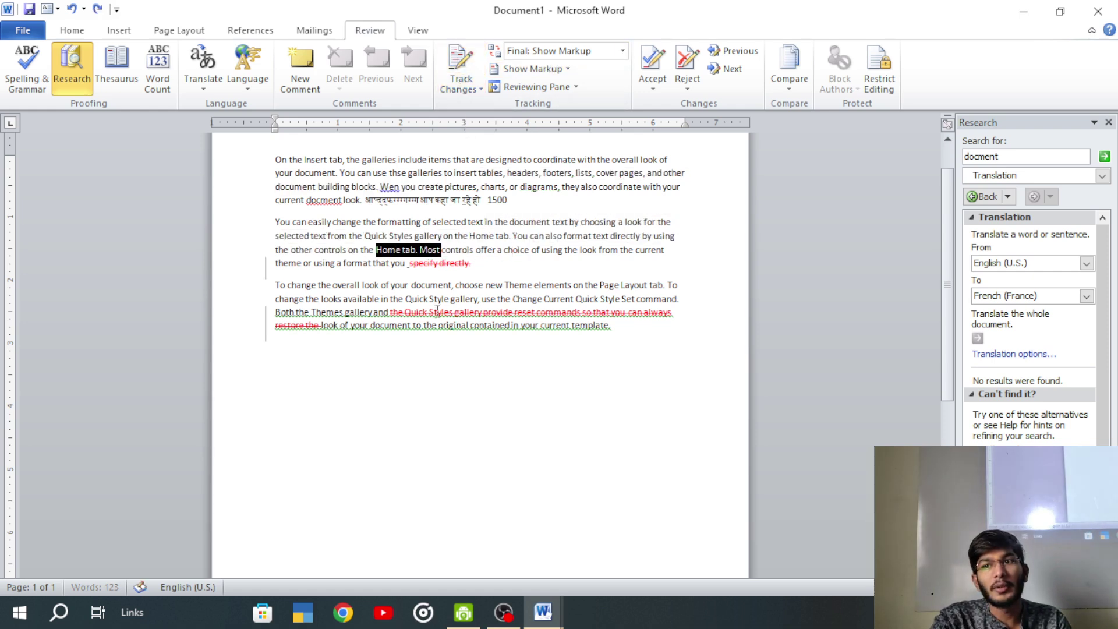
key(ctrl+z)
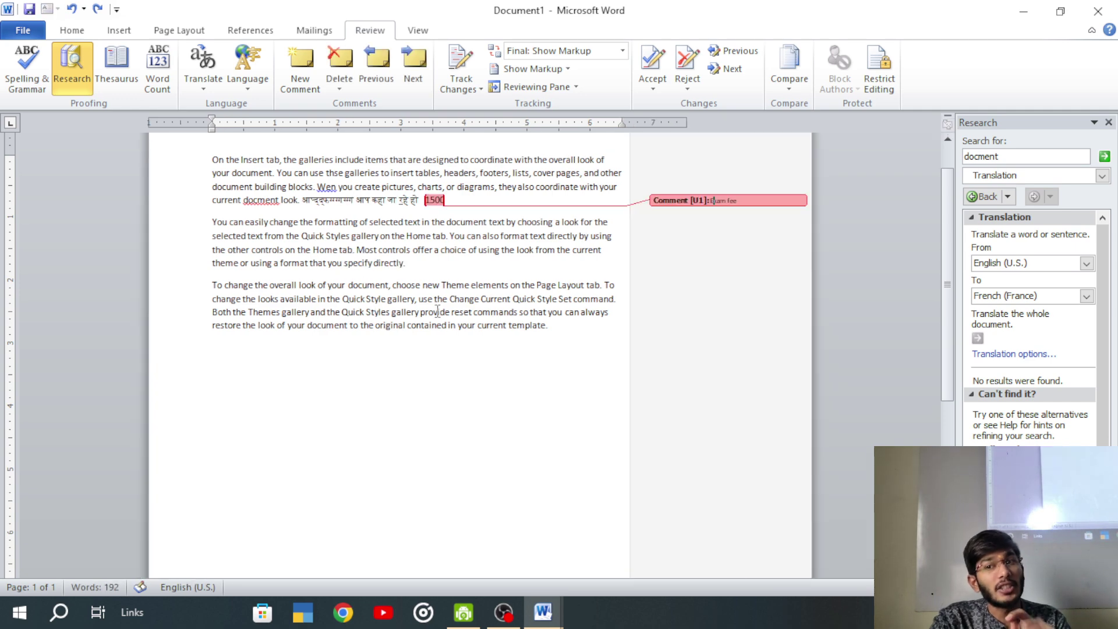
click(339, 61)
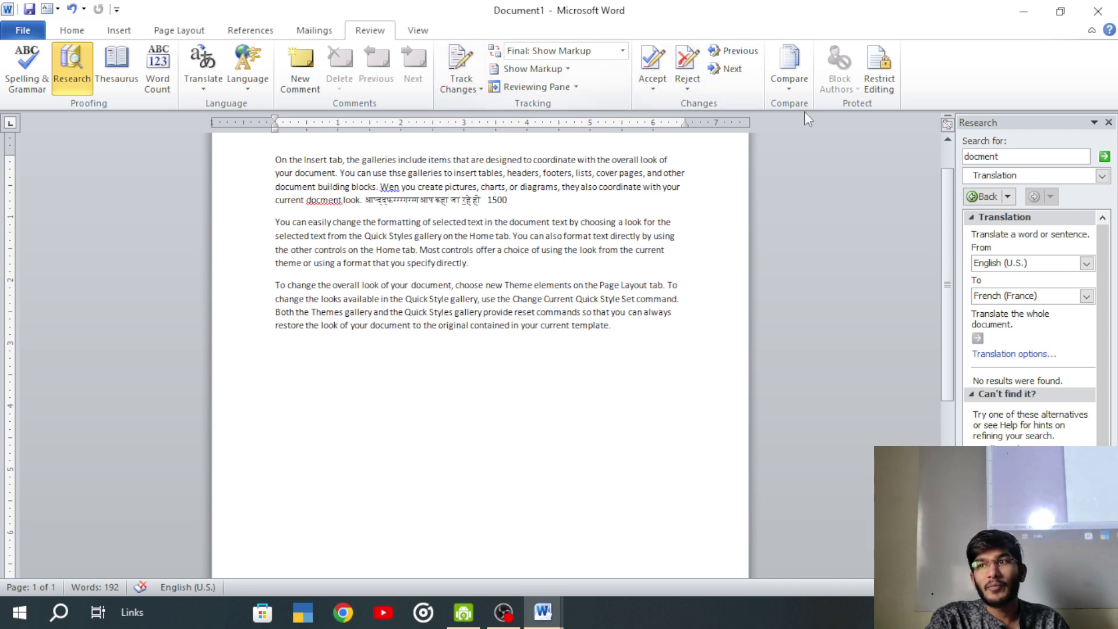
click(797, 87)
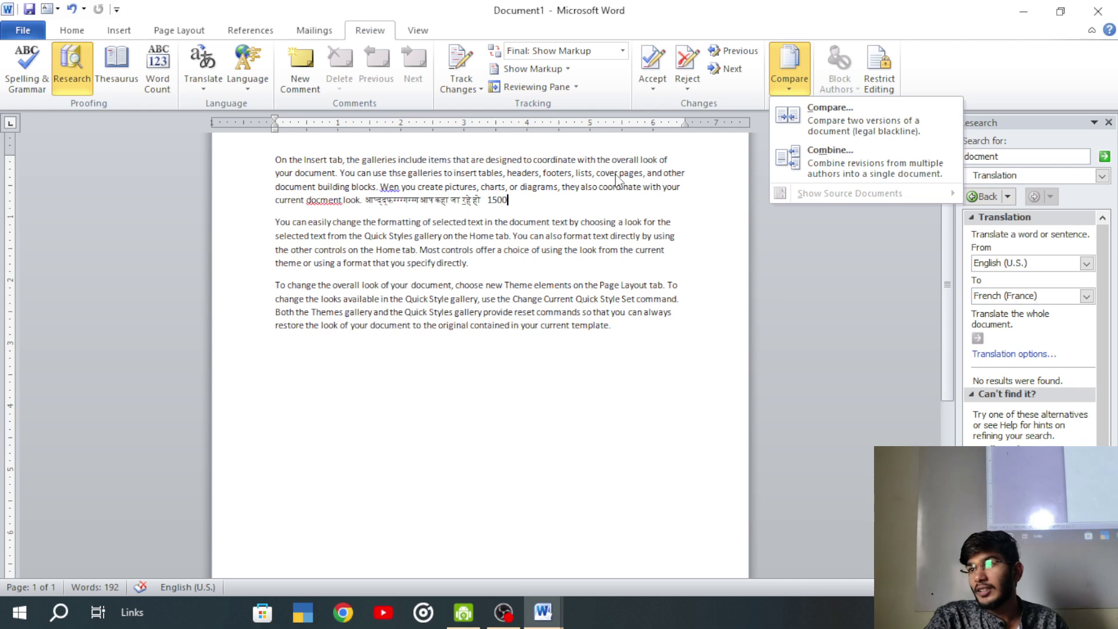
click(617, 175)
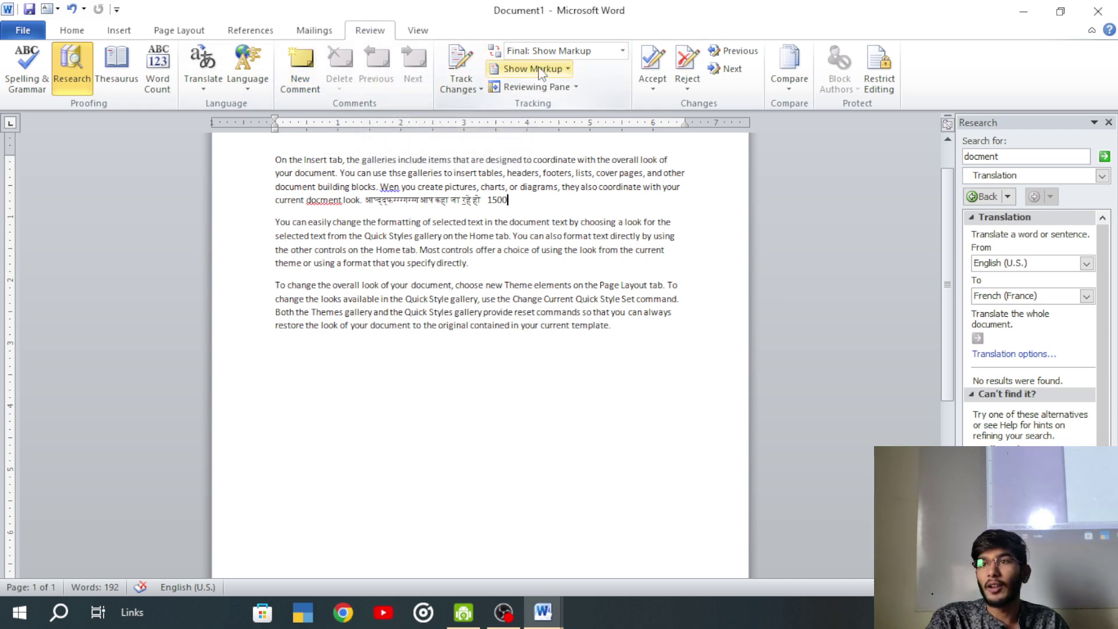
click(653, 79)
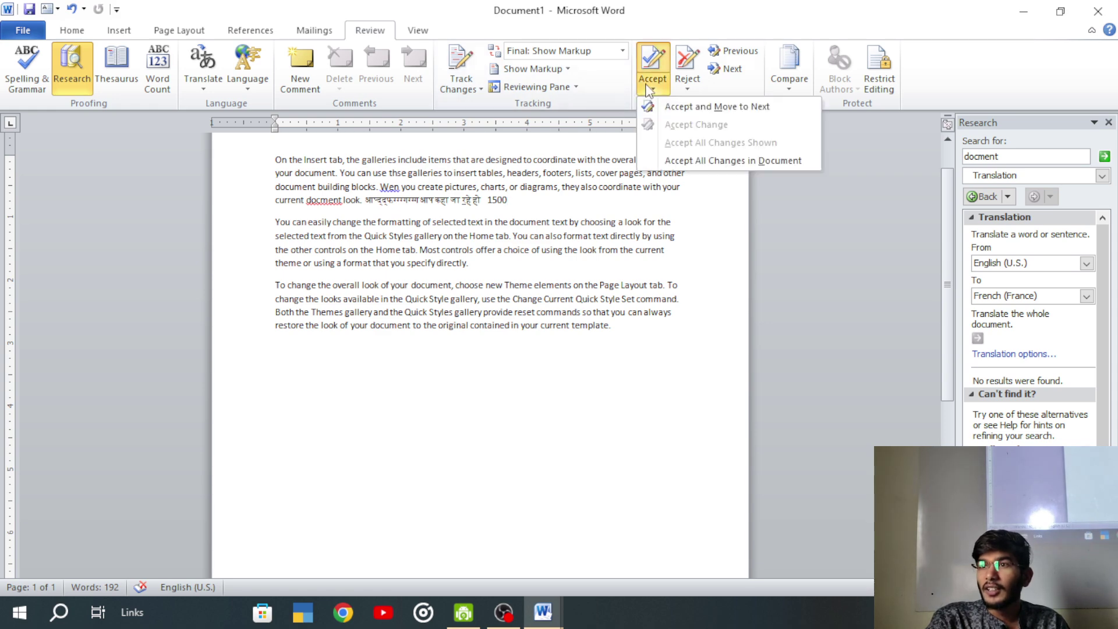
click(651, 89)
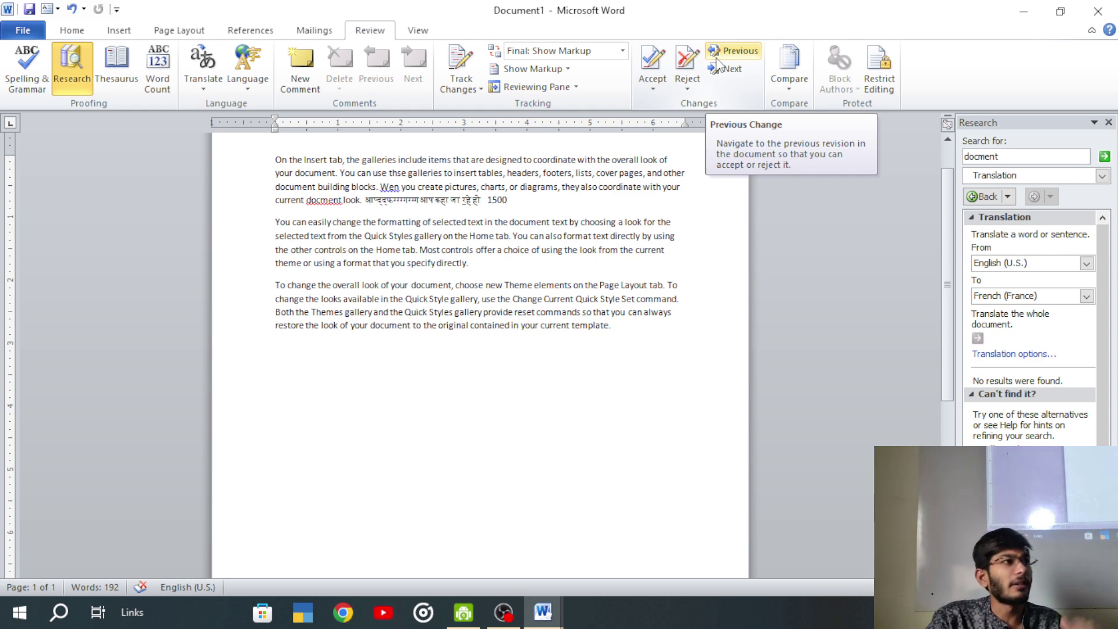
- From the View tab, switch the document to Full Screen Reading view
click(417, 32)
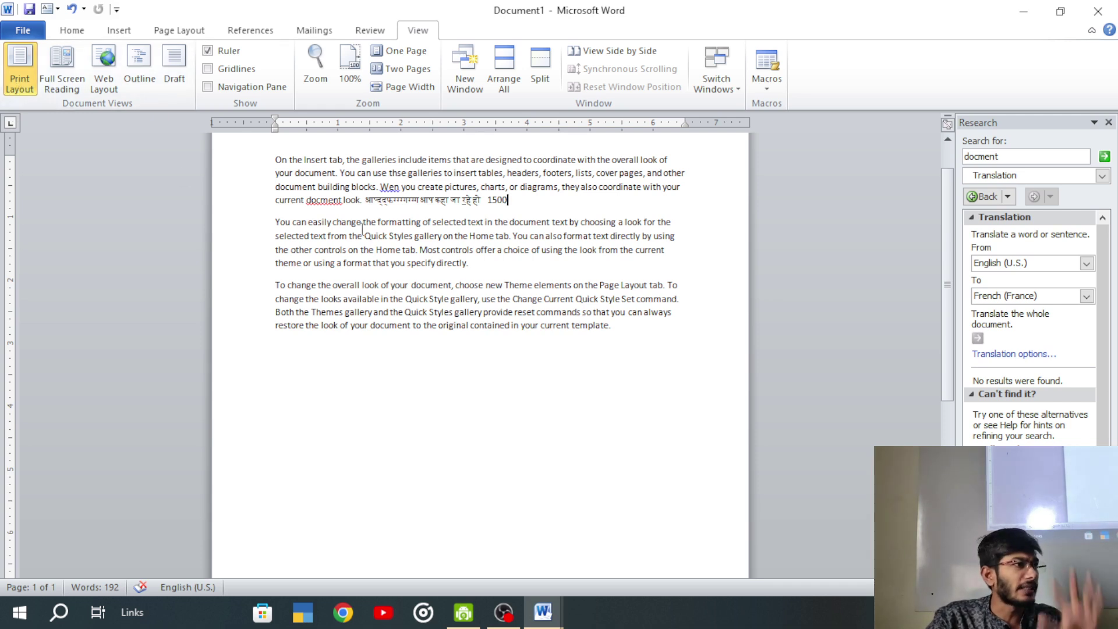
click(61, 67)
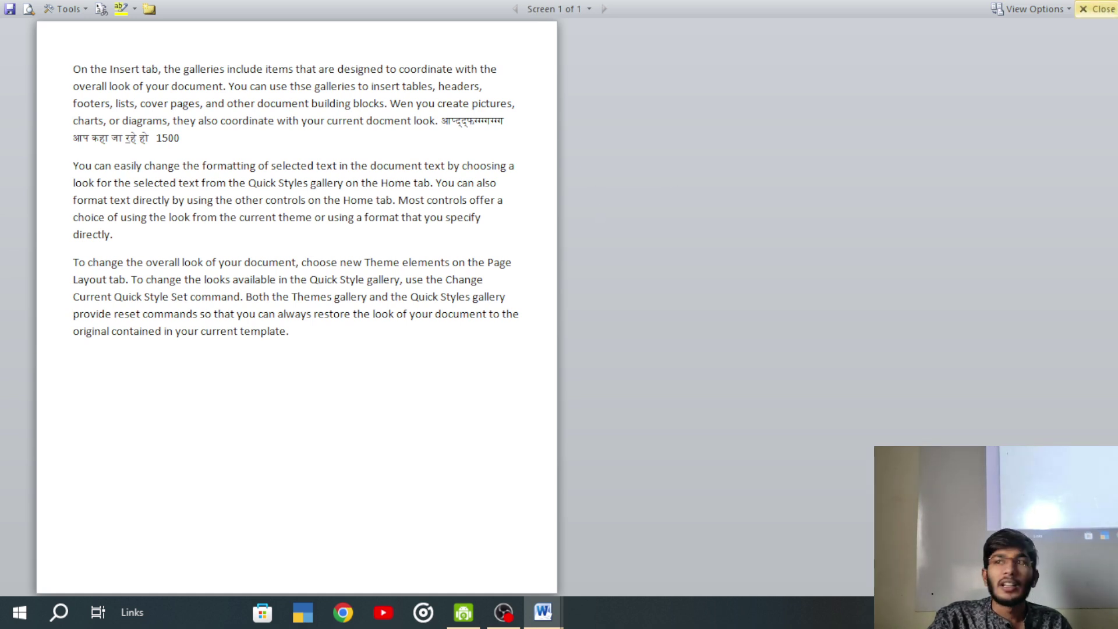
click(1113, 10)
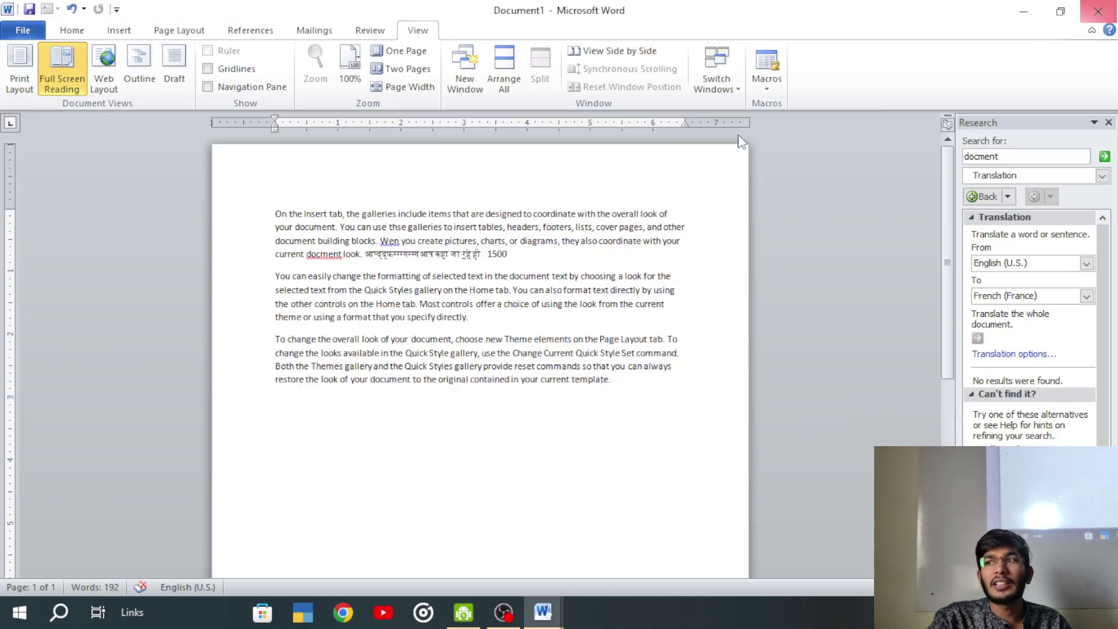
click(106, 69)
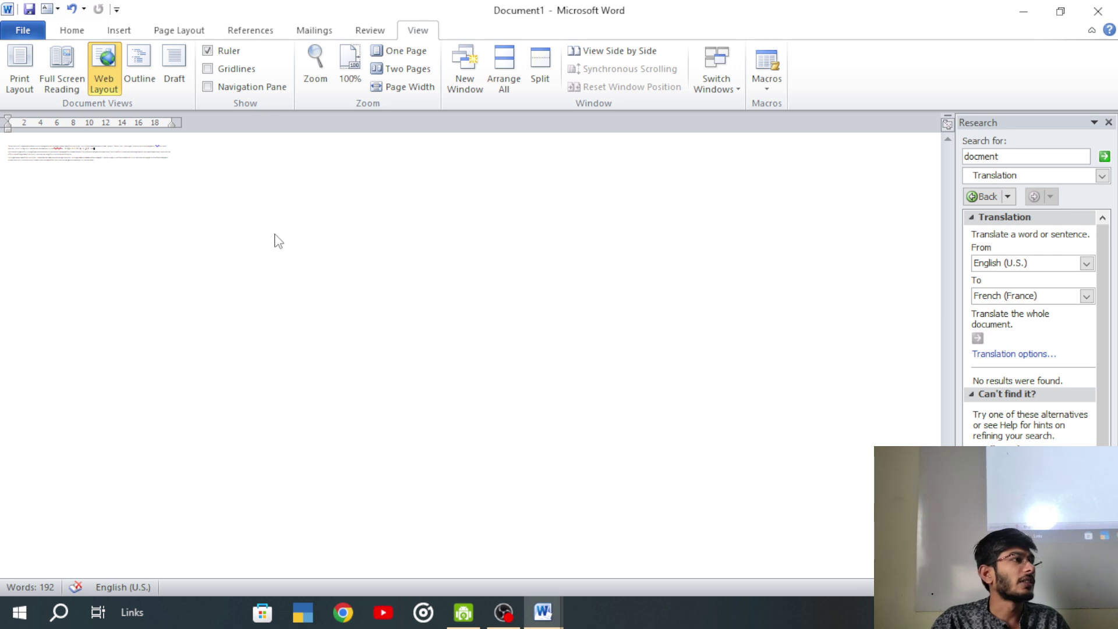
click(27, 55)
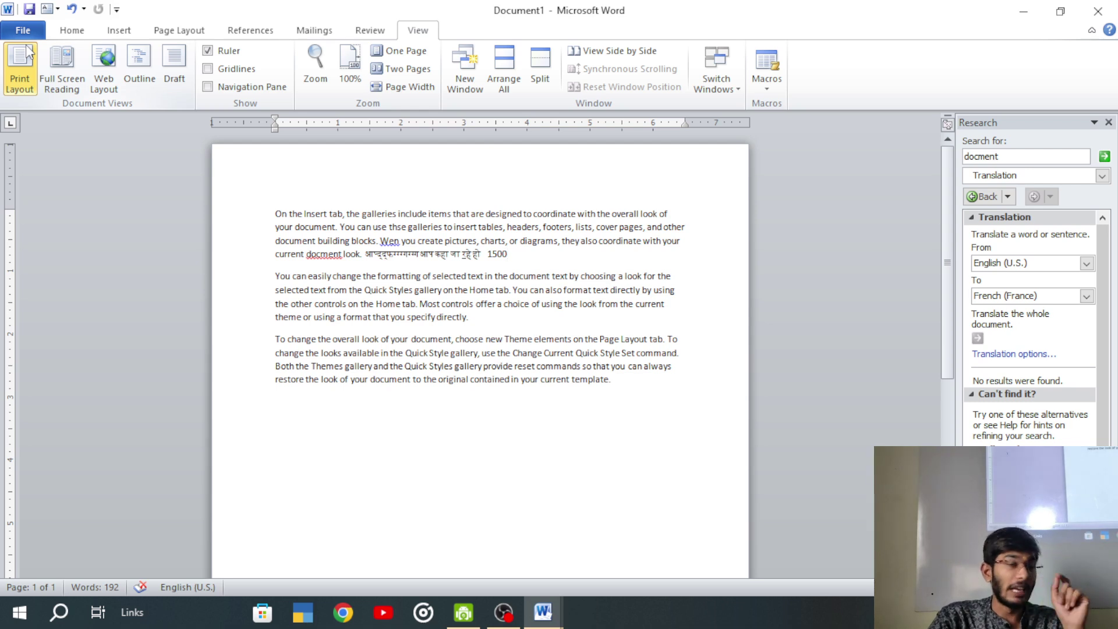
click(139, 58)
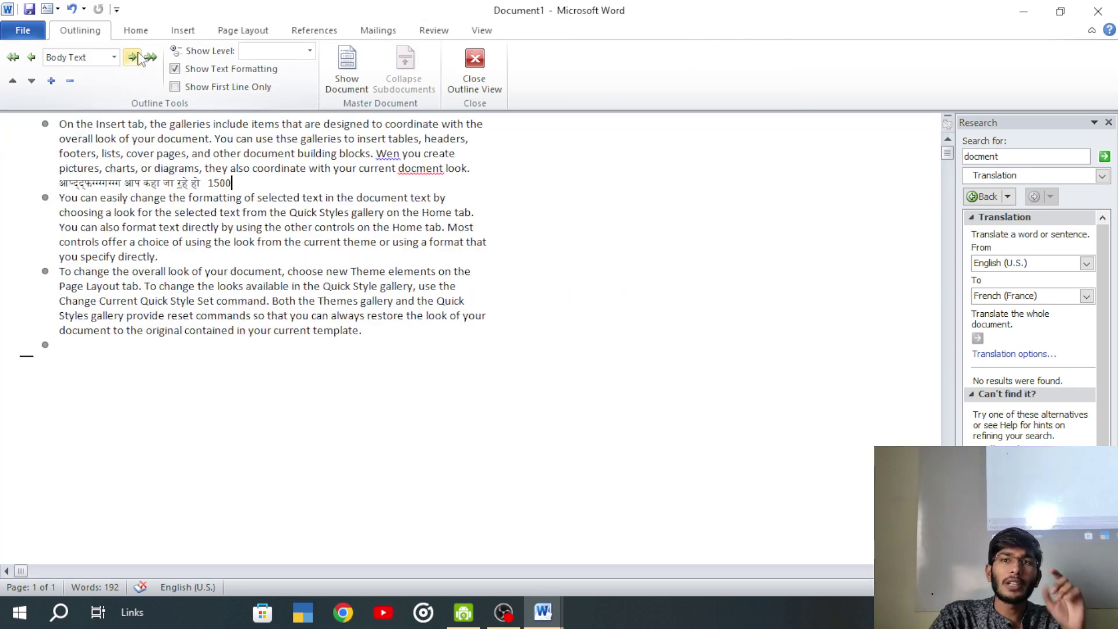
click(470, 66)
click(417, 30)
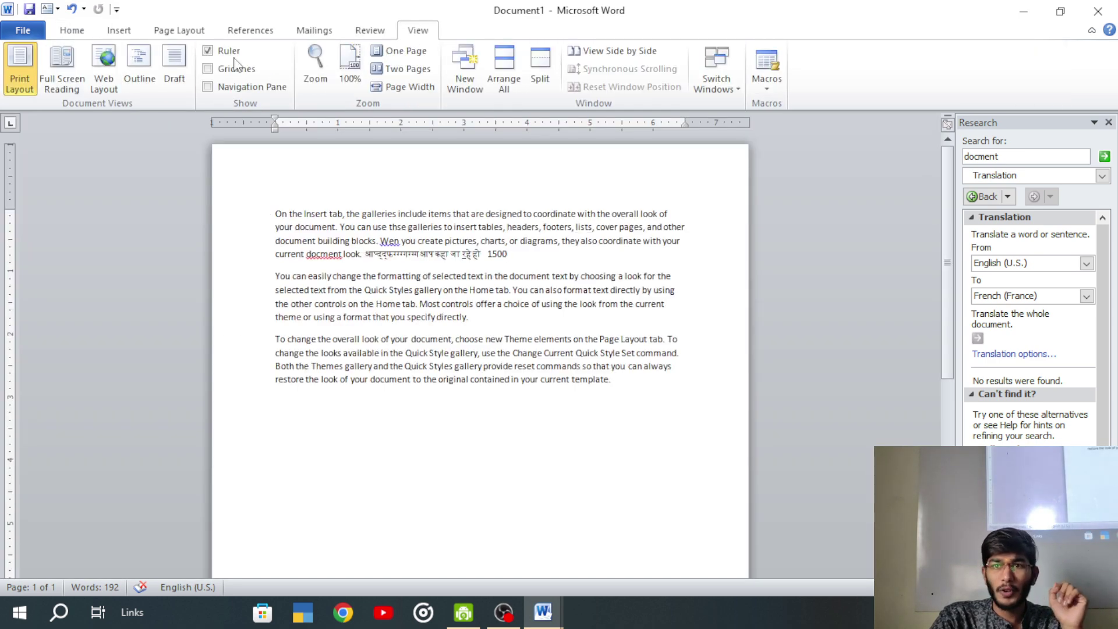
click(174, 66)
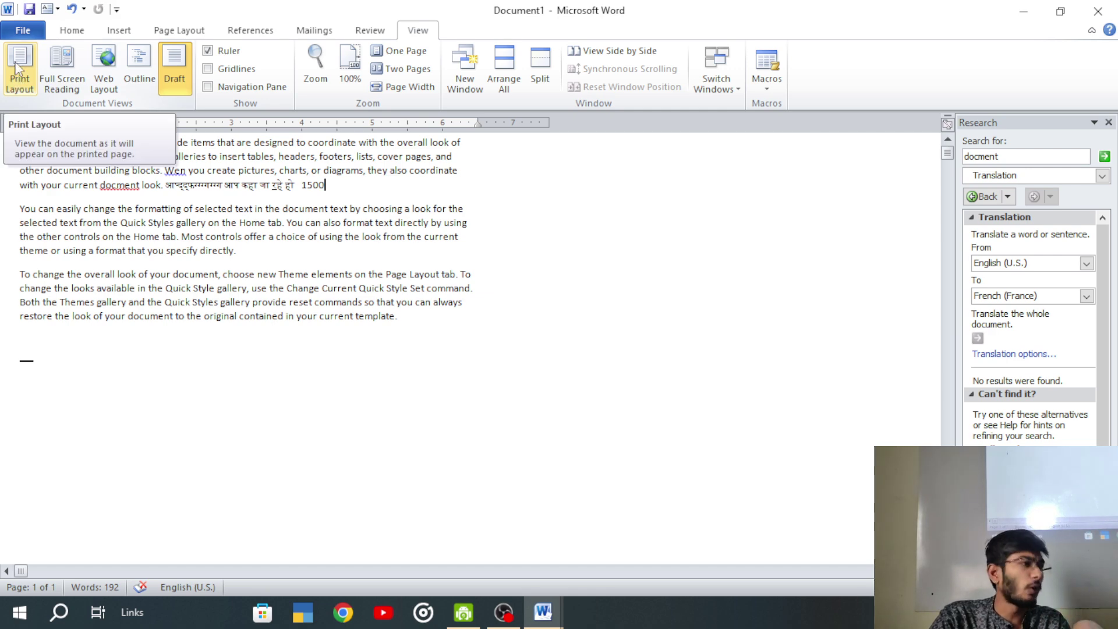
click(23, 80)
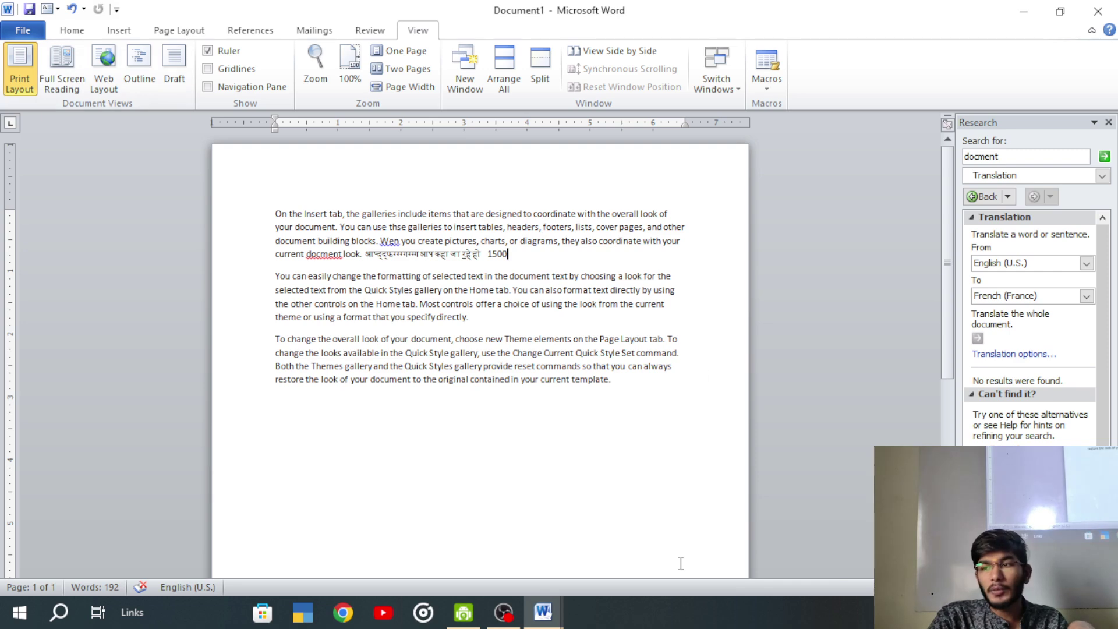
click(61, 69)
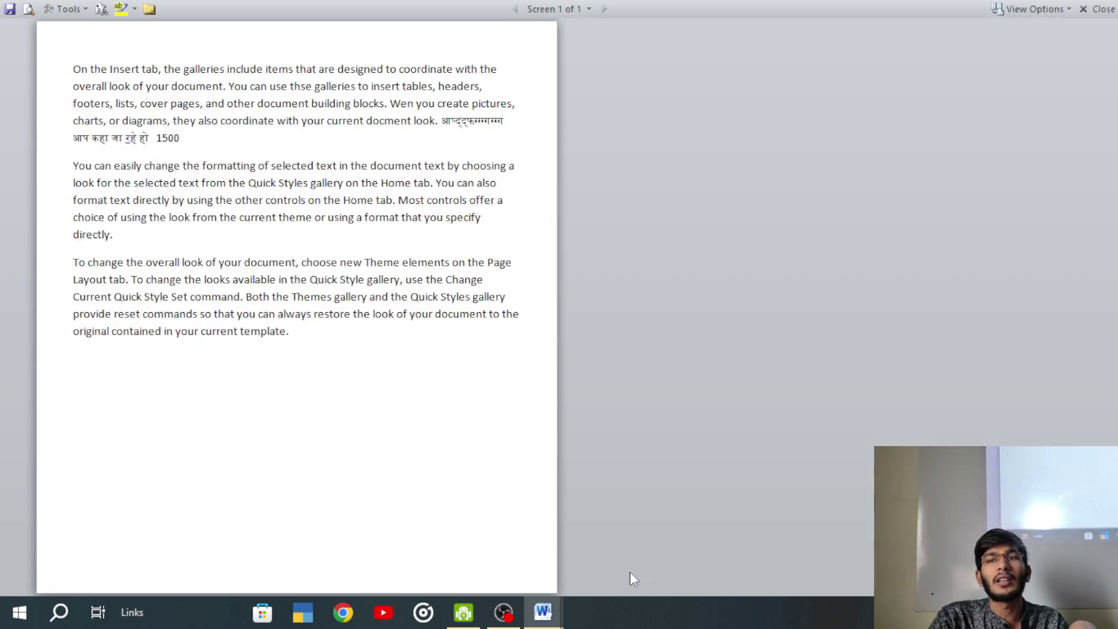
key(Escape)
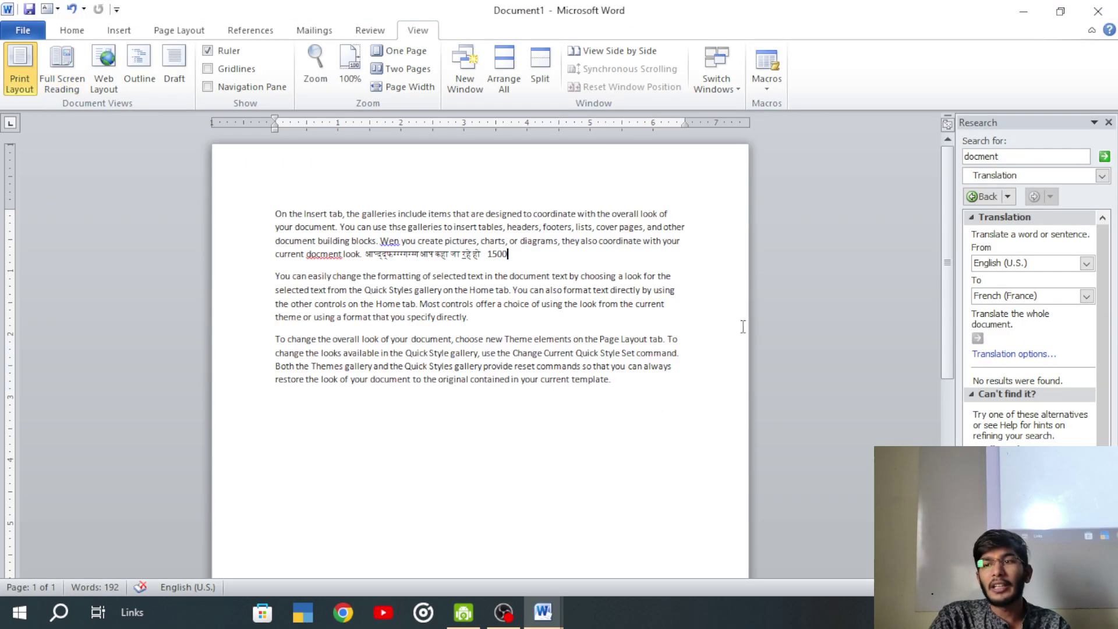
click(939, 587)
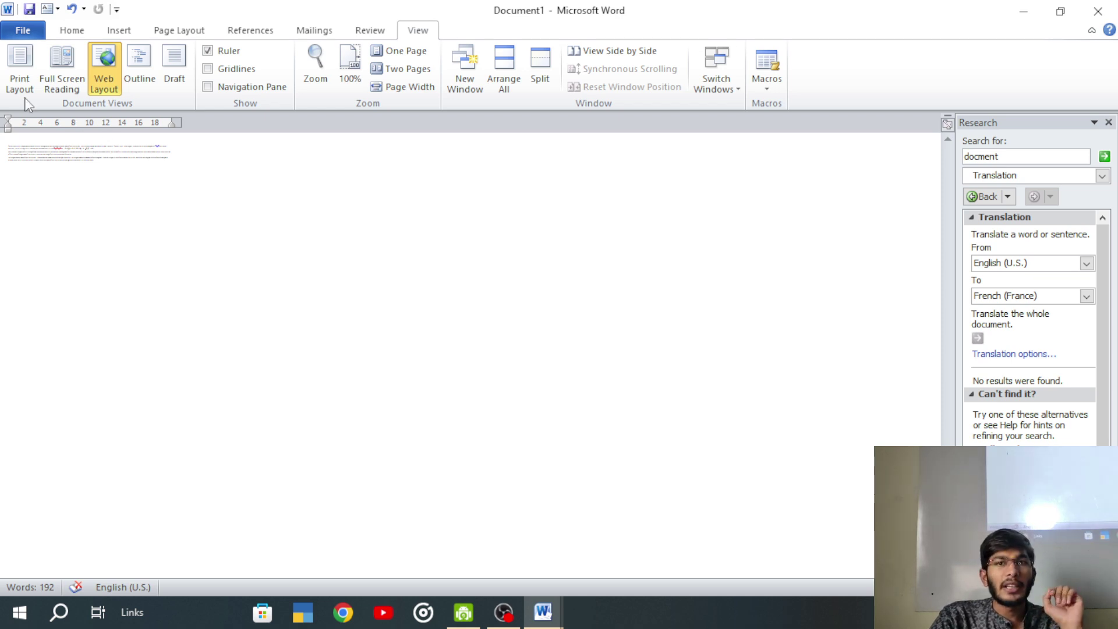
click(18, 73)
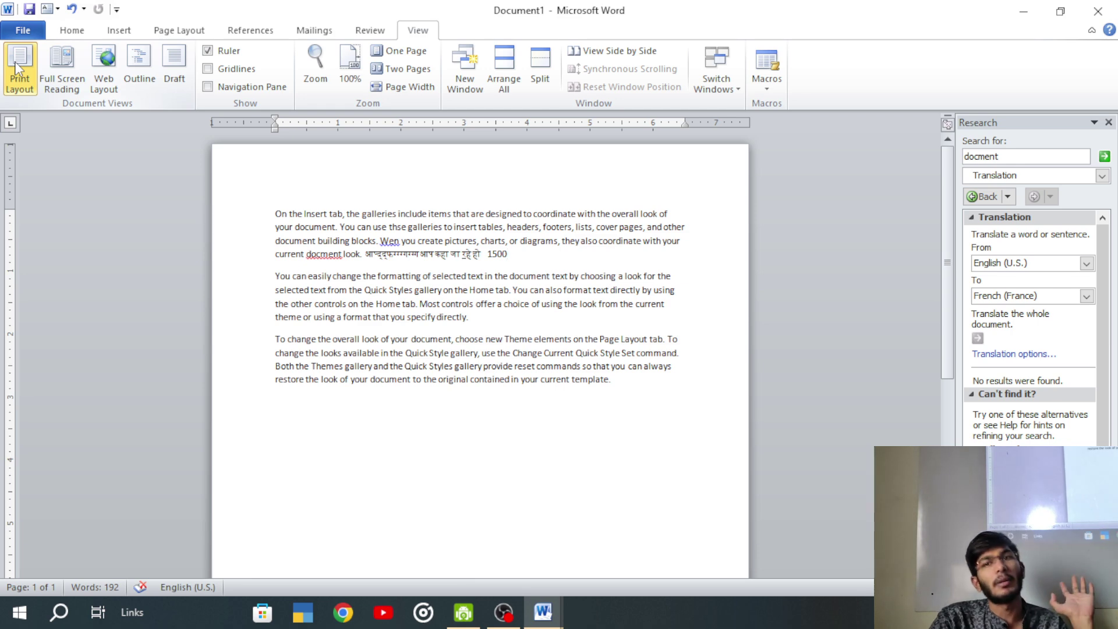
- Close the Research pane while toggling the Ruler off and on several times
click(218, 56)
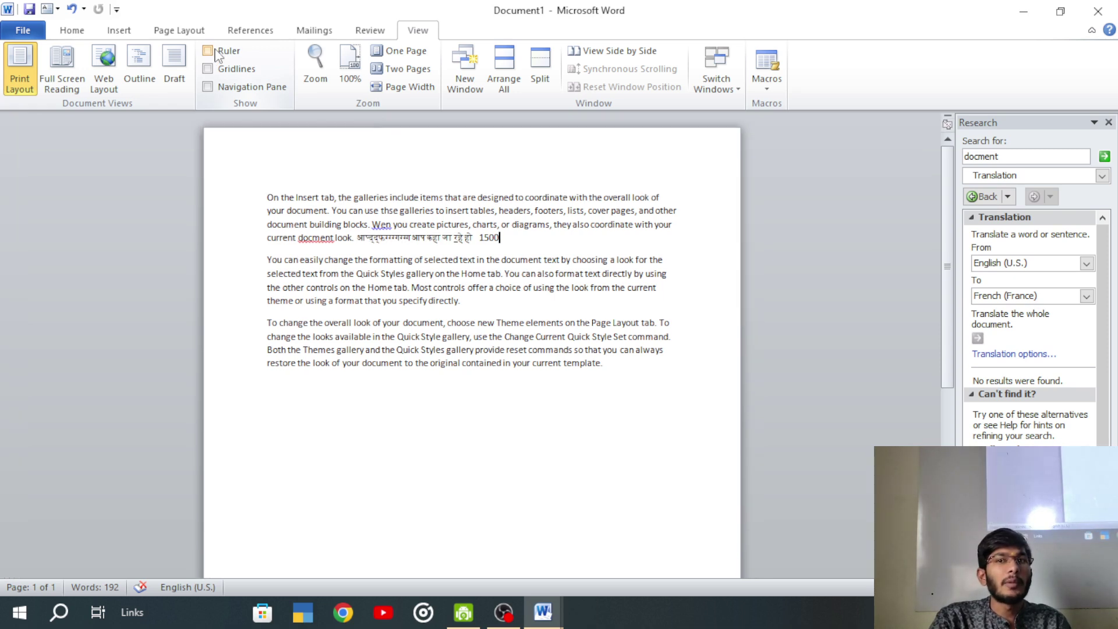
click(216, 52)
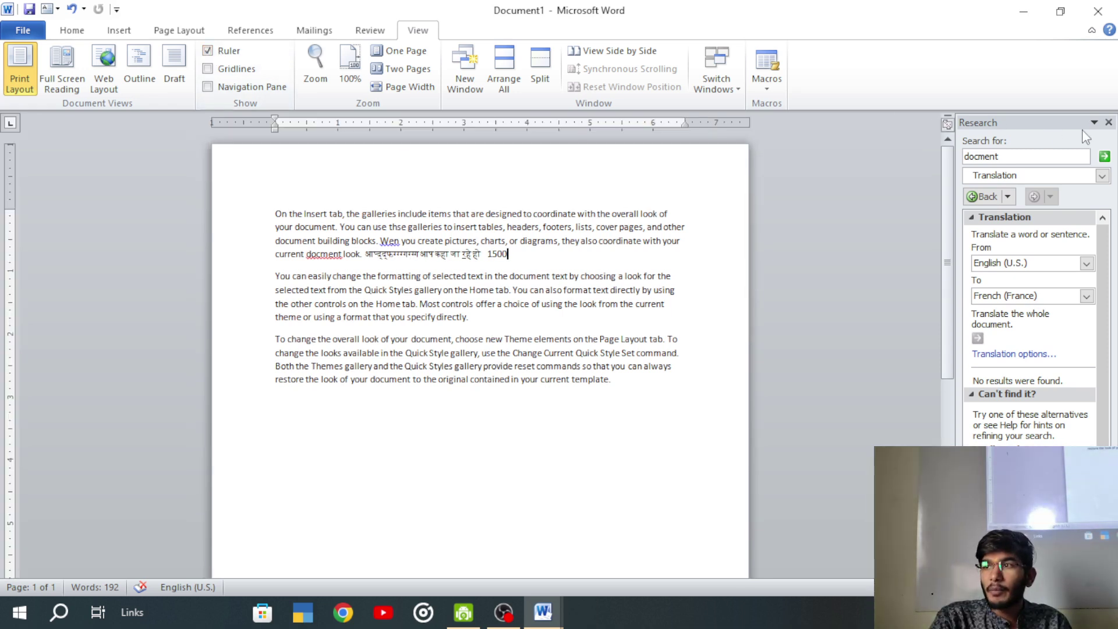
click(1108, 123)
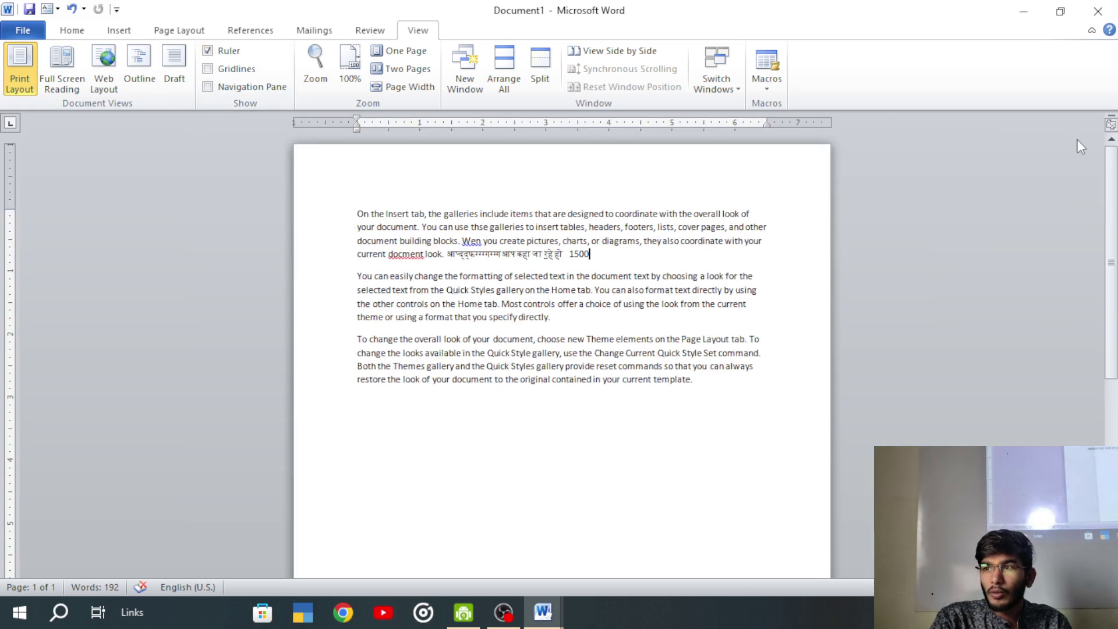
click(1110, 128)
click(1110, 128)
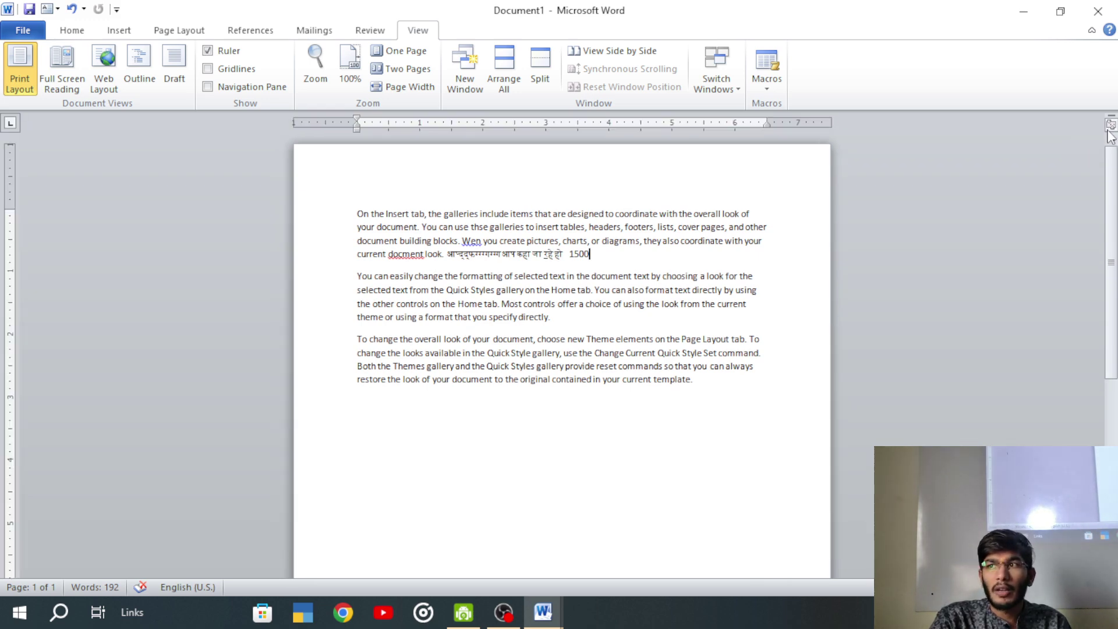
click(1109, 132)
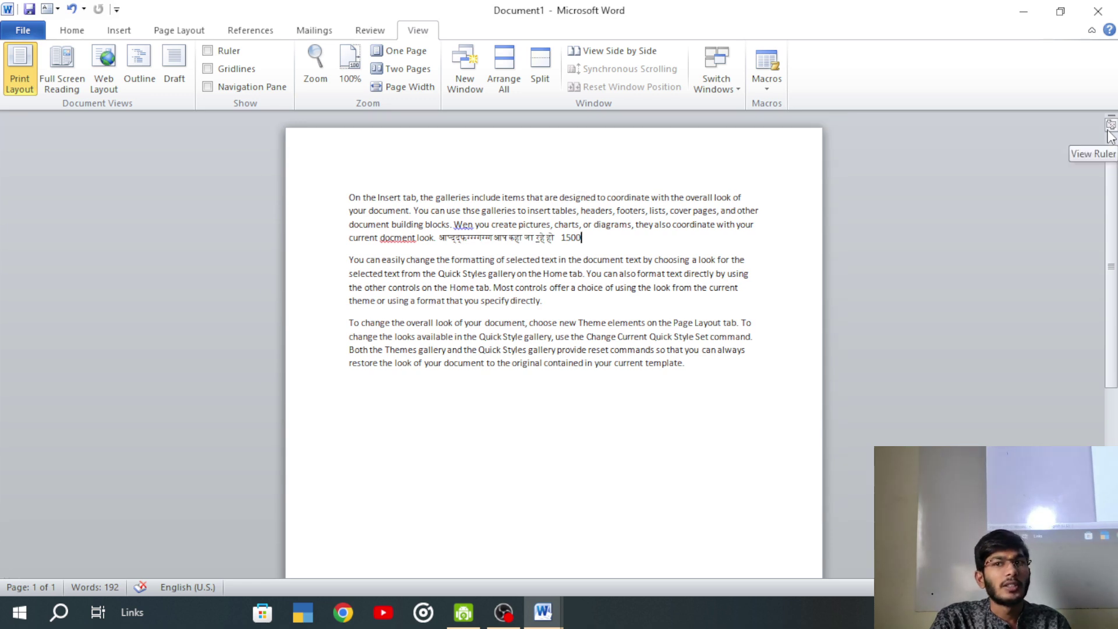
click(1110, 131)
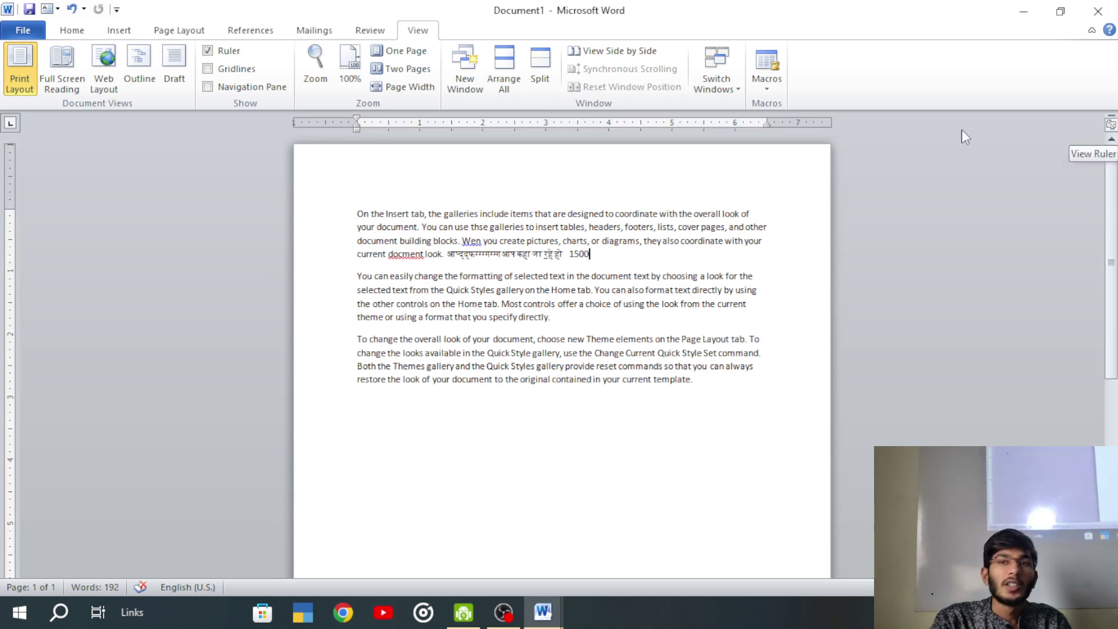
- Turn on Gridlines, hide the Ruler, and open the Navigation Pane
click(213, 69)
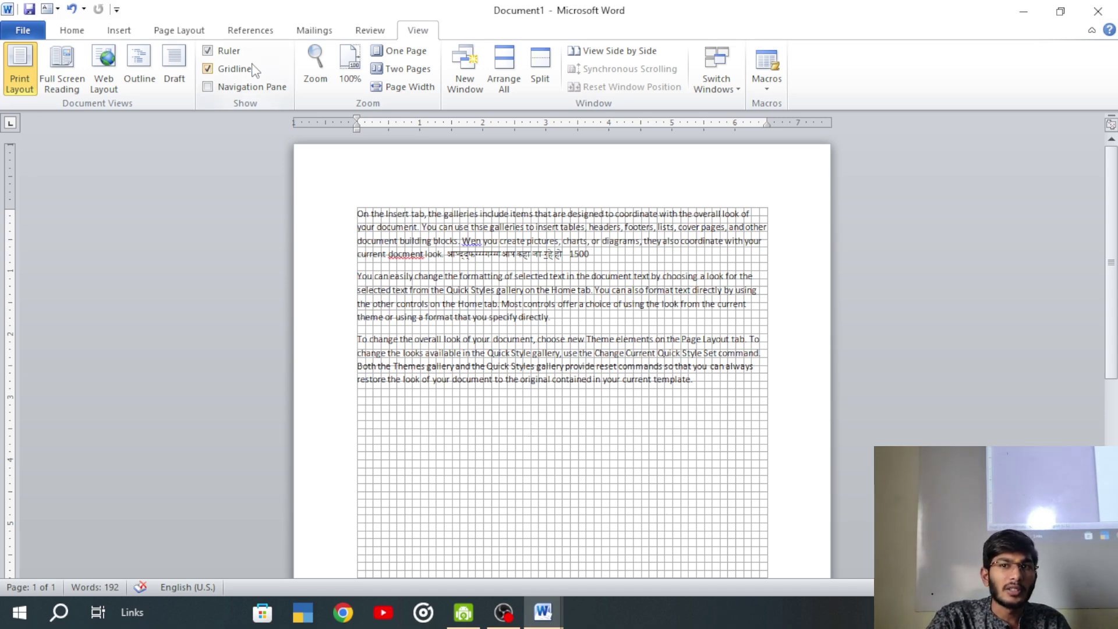
click(230, 52)
click(254, 87)
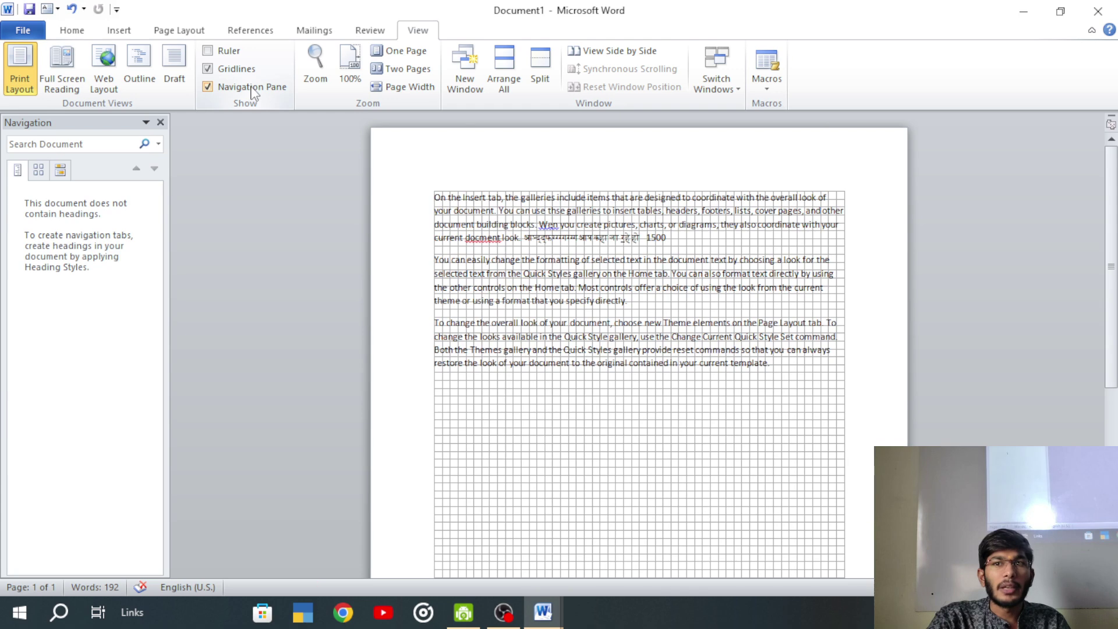
- Search for 'computer' in the Navigation pane, check its search options, then close the pane
click(82, 145)
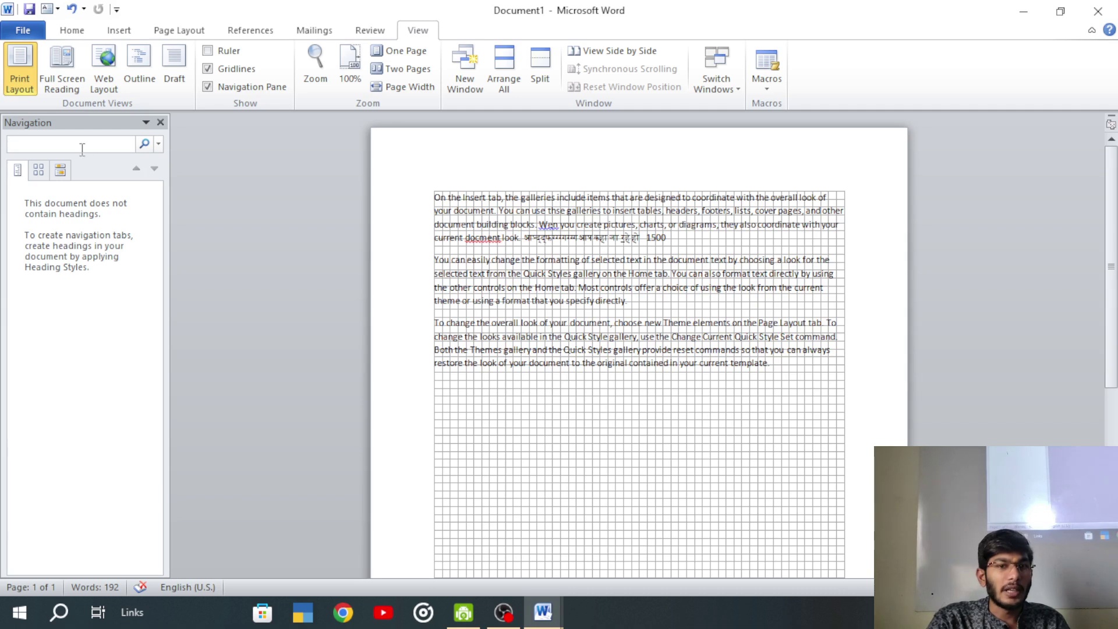
text(computer)
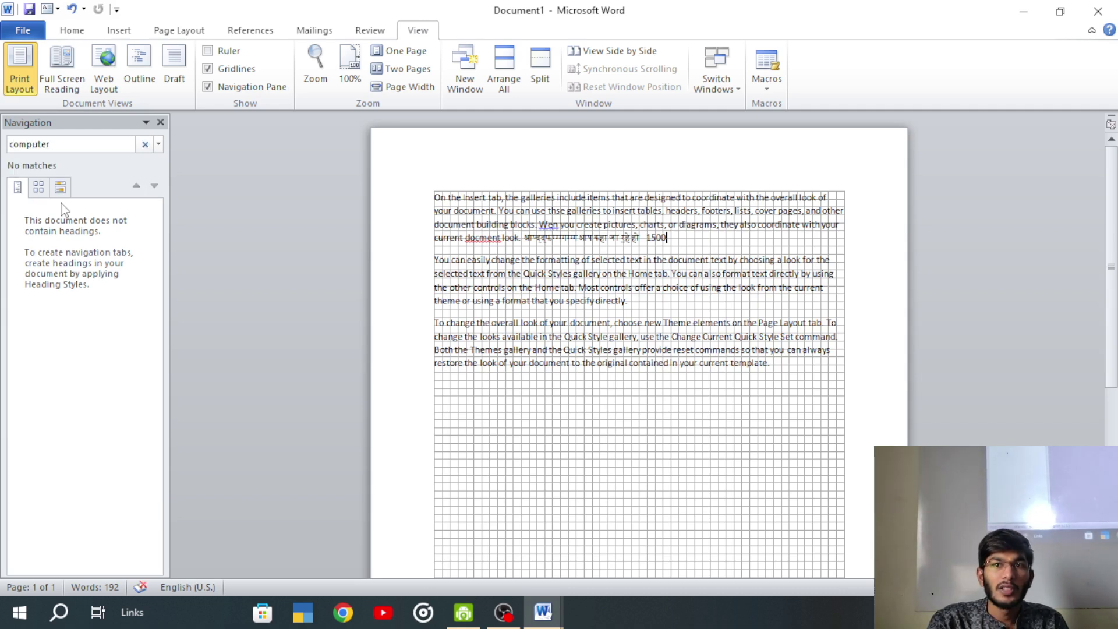
click(158, 144)
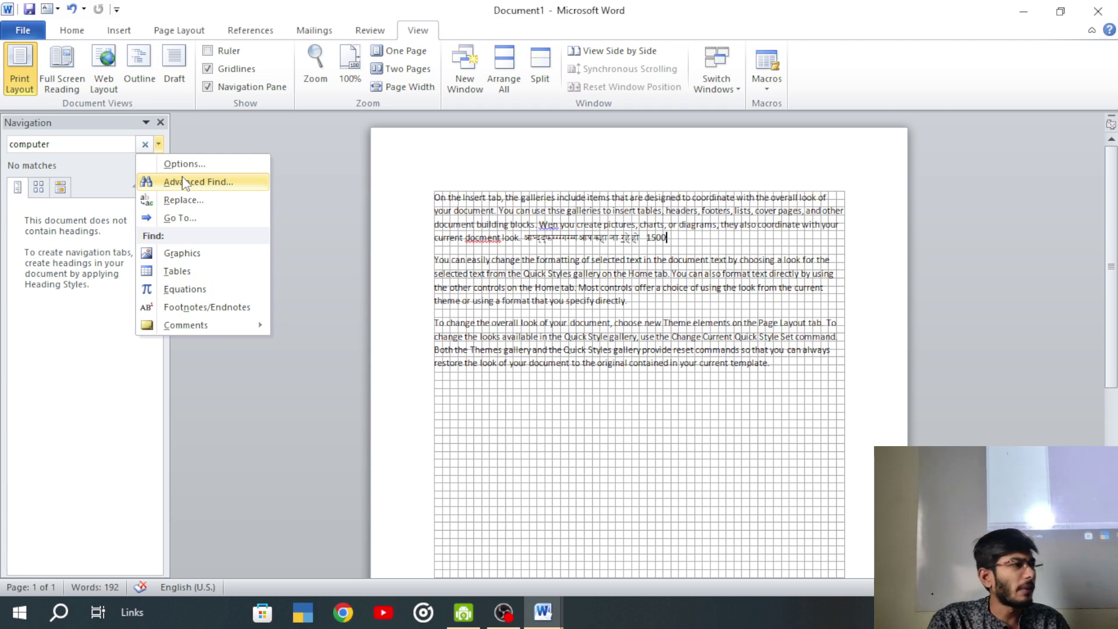
click(232, 142)
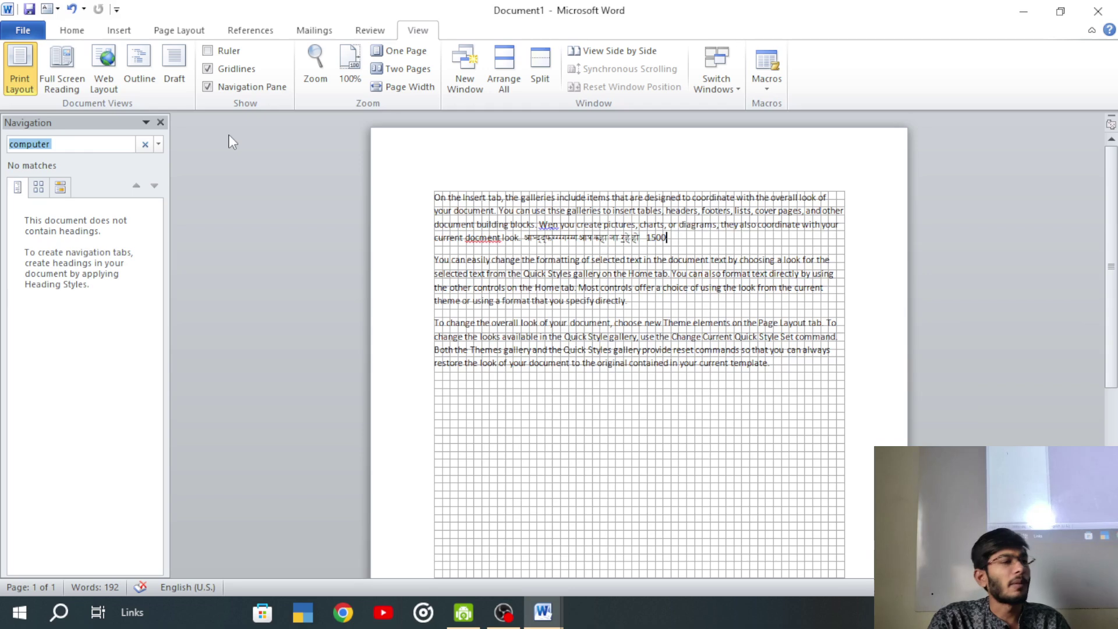
click(160, 123)
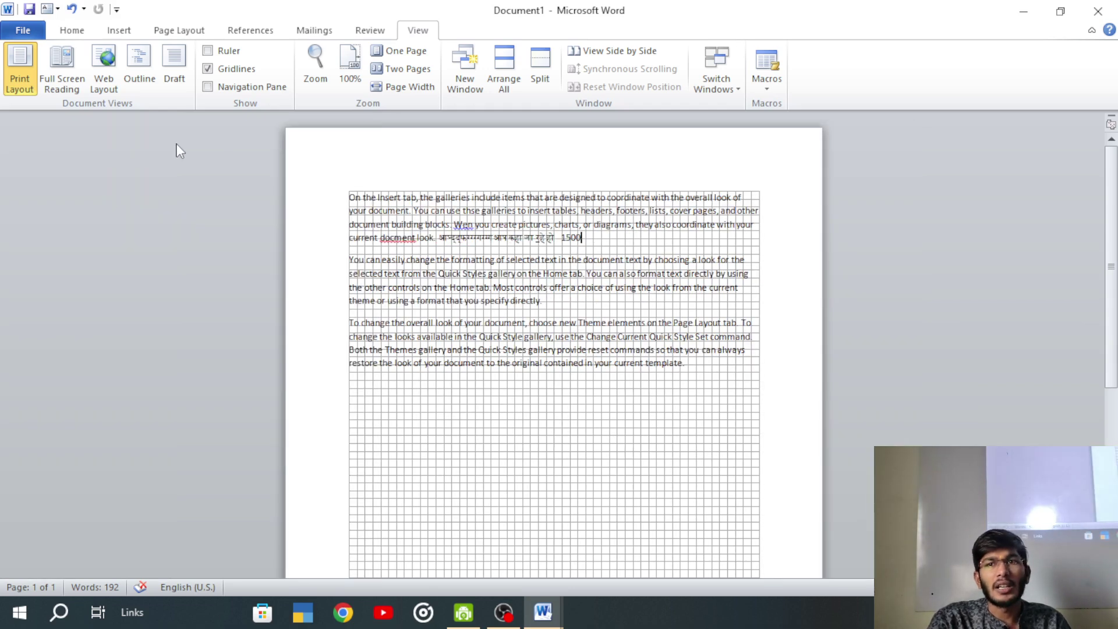
- Close the Zoom dialog unchanged, then fit one whole page in the window
click(315, 64)
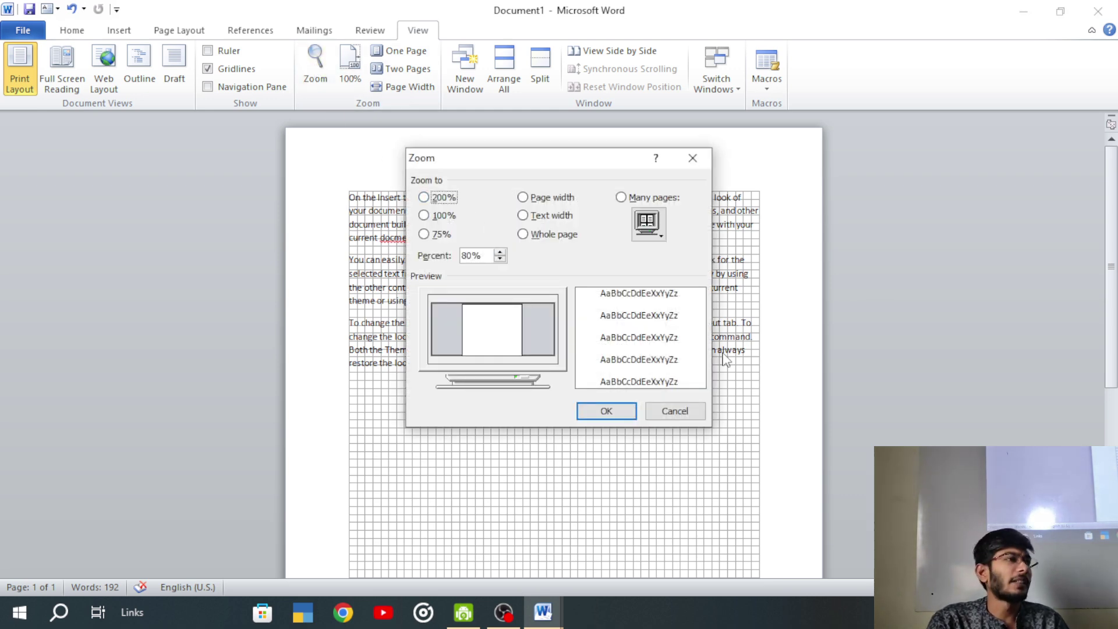
click(684, 408)
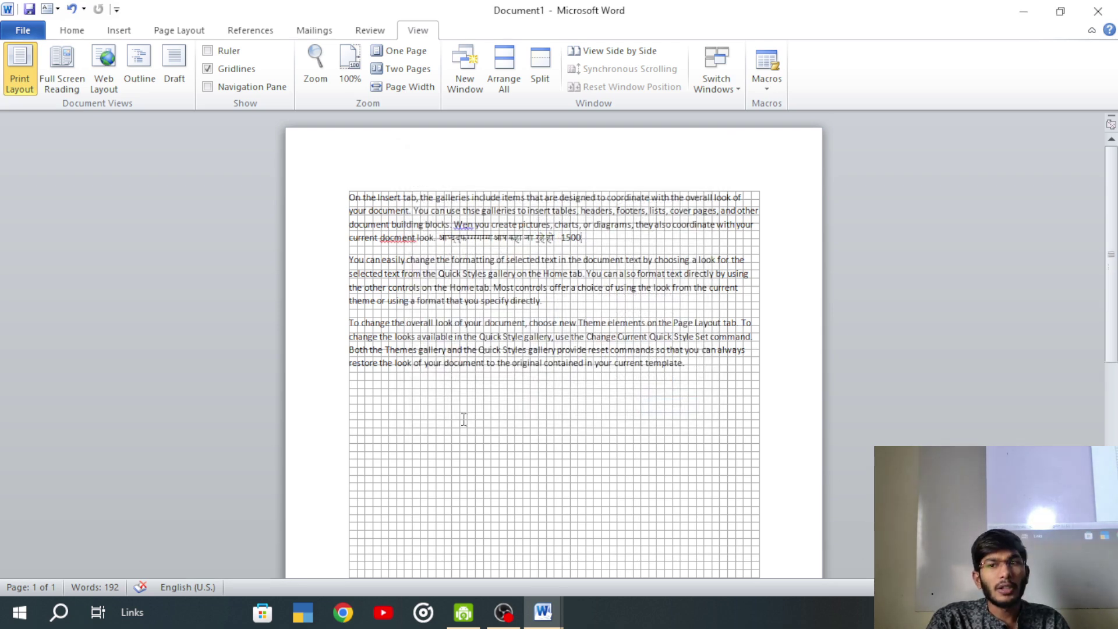
scroll(462, 417, up, 15)
scroll(461, 417, down, 15)
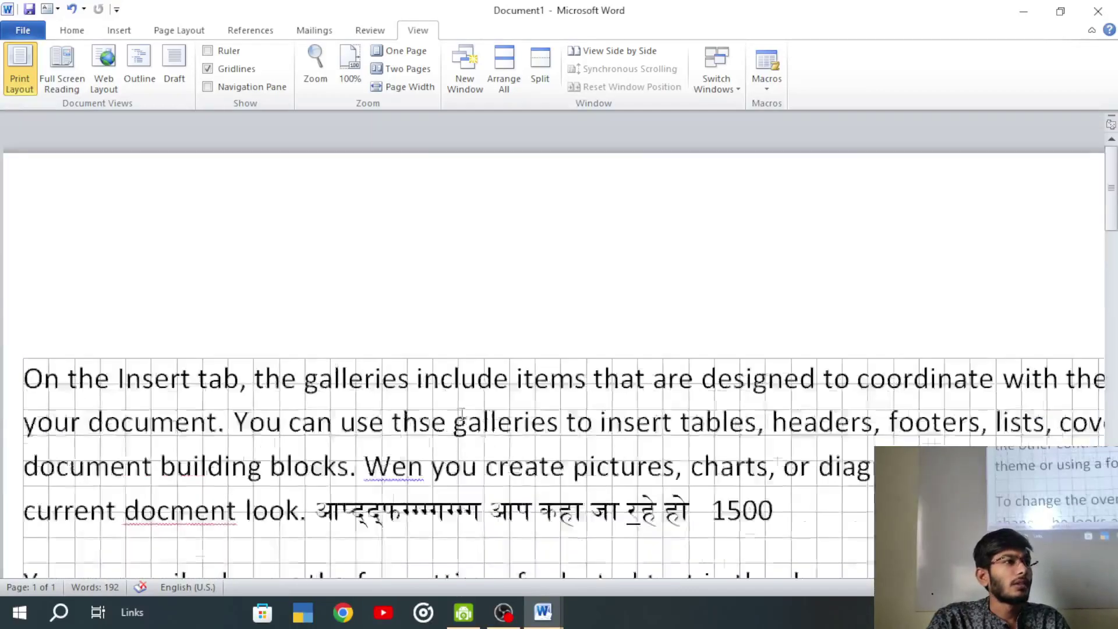
scroll(462, 416, up, 3)
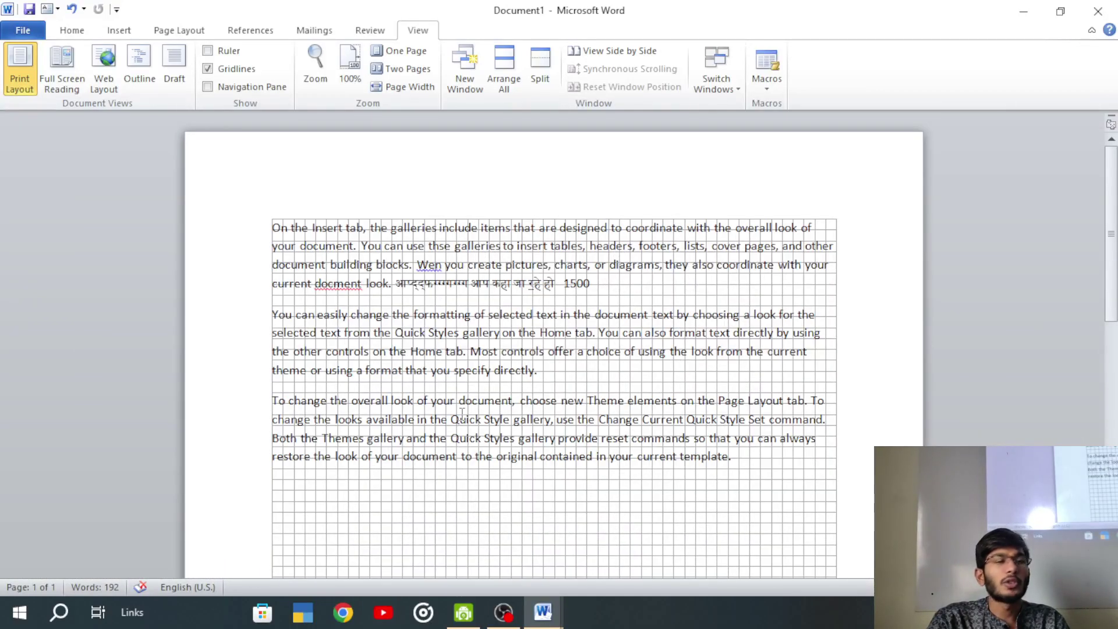
scroll(461, 413, down, 8)
scroll(462, 414, up, 12)
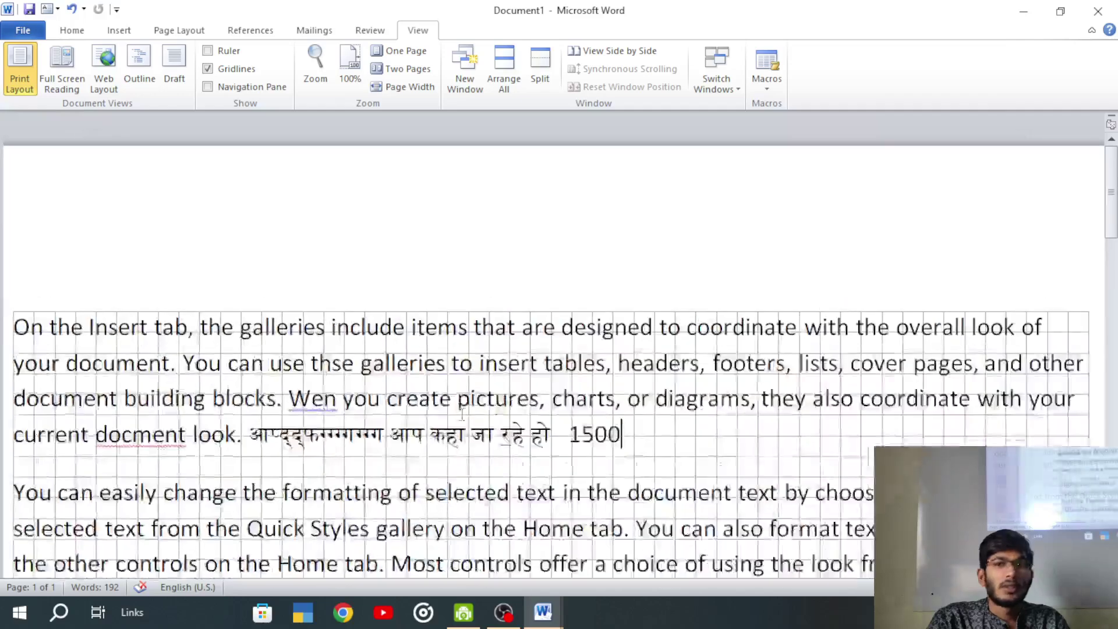
scroll(461, 413, down, 5)
scroll(462, 414, up, 1)
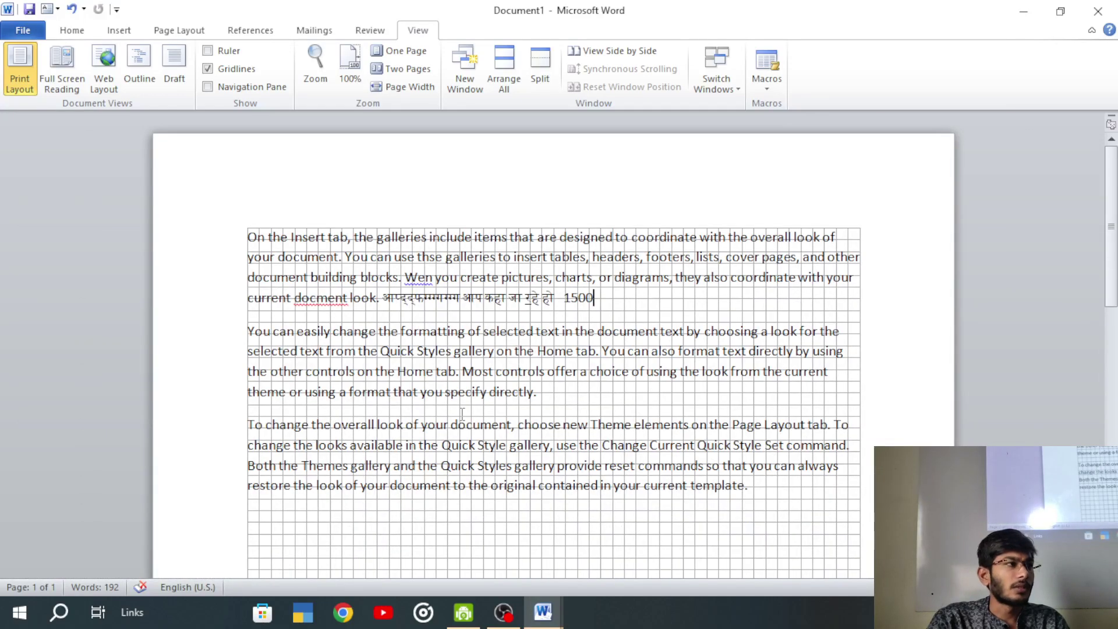
scroll(462, 413, up, 2)
scroll(462, 413, down, 1)
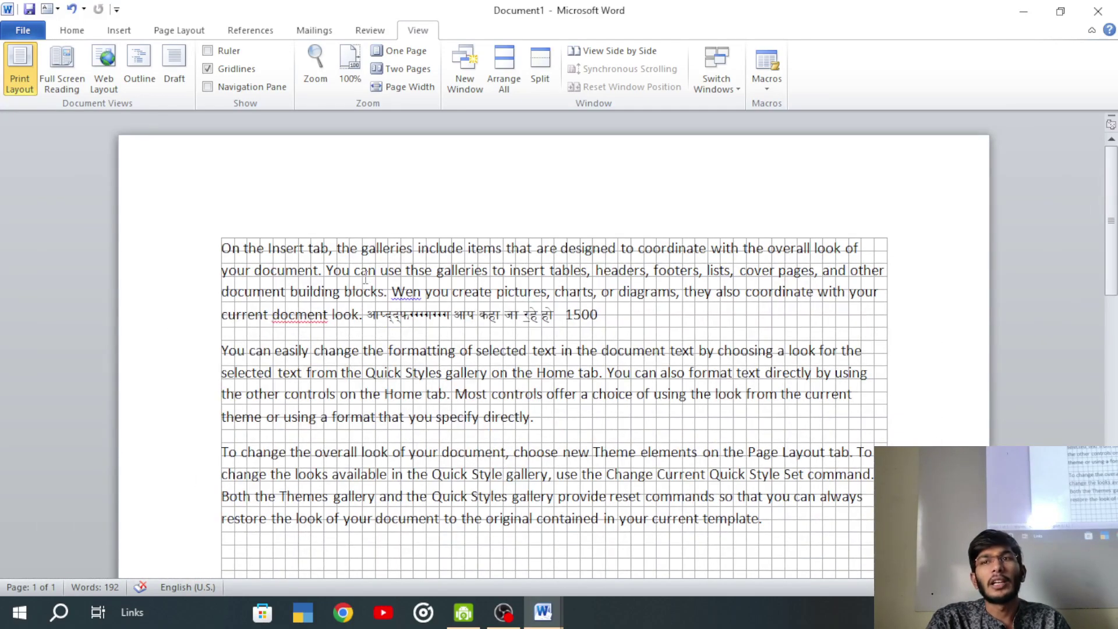
click(396, 53)
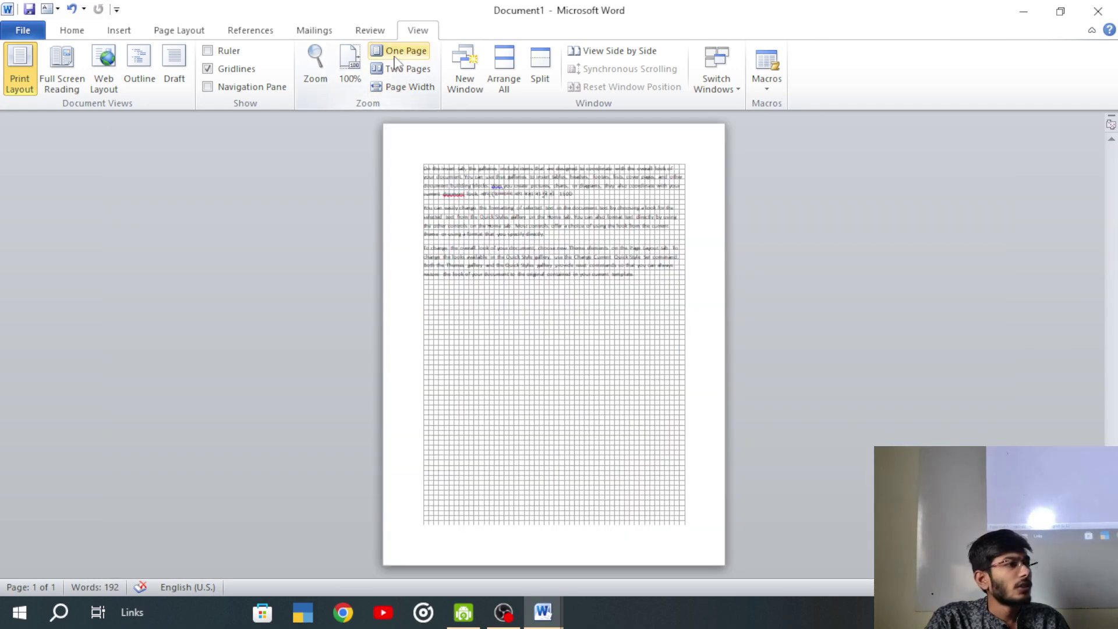
- Paste copies of the sample text so Document1 grows to 576 words over two pages
key(ctrl+a)
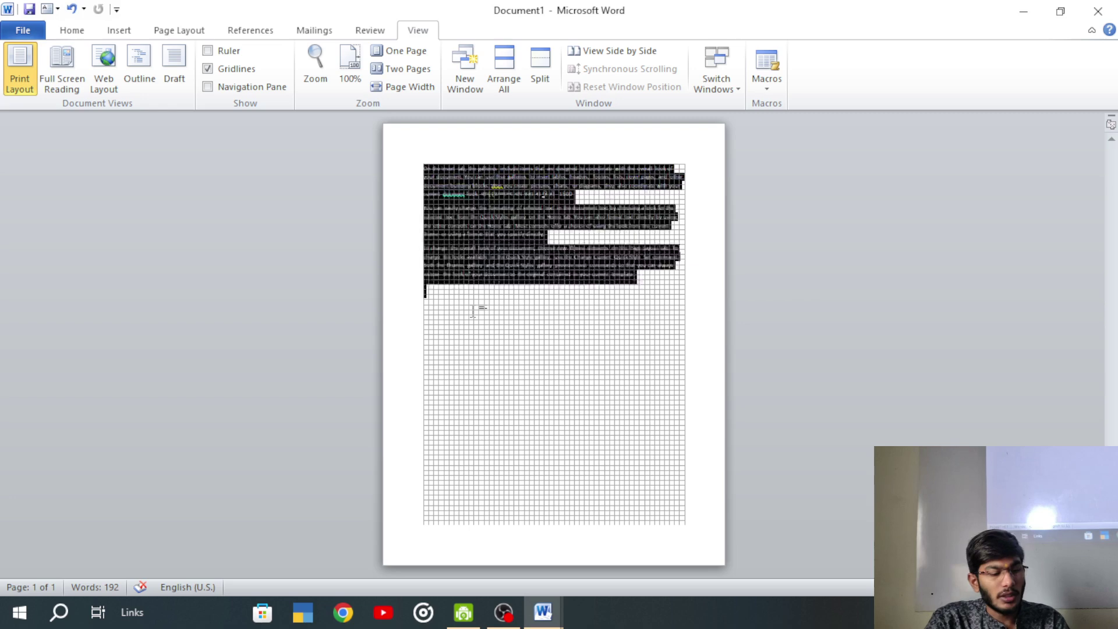
key(ctrl+v)
key(ctrl+v)
key(ctrl+v)
scroll(466, 390, down, 5)
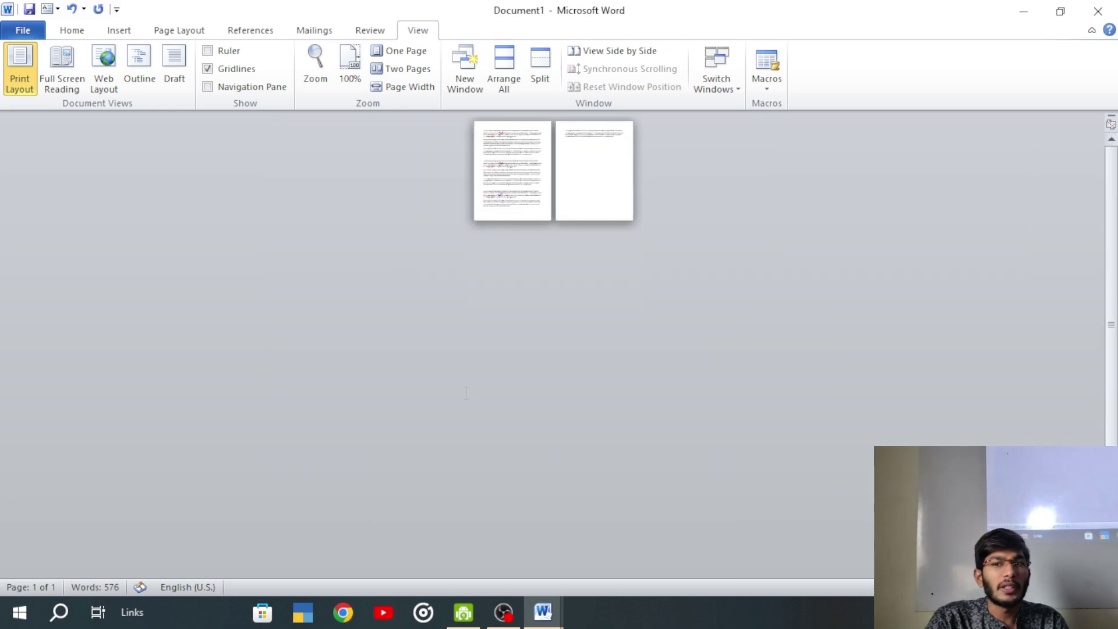
scroll(467, 389, up, 6)
scroll(472, 307, up, 5)
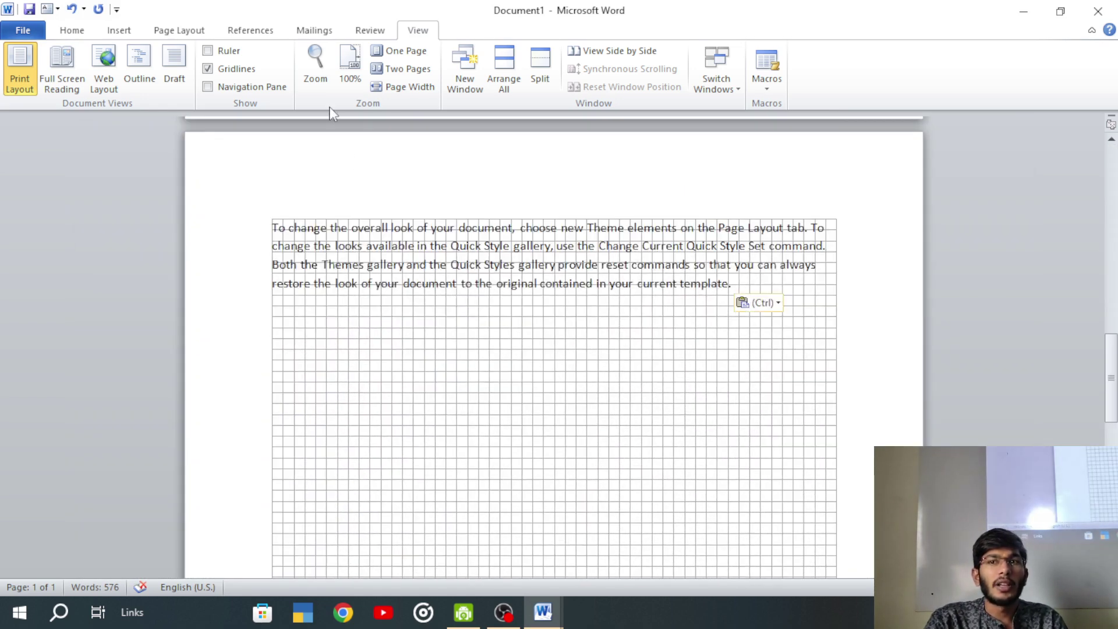
- Show two pages side by side, switch to Page Width, and hide the gridlines
click(391, 69)
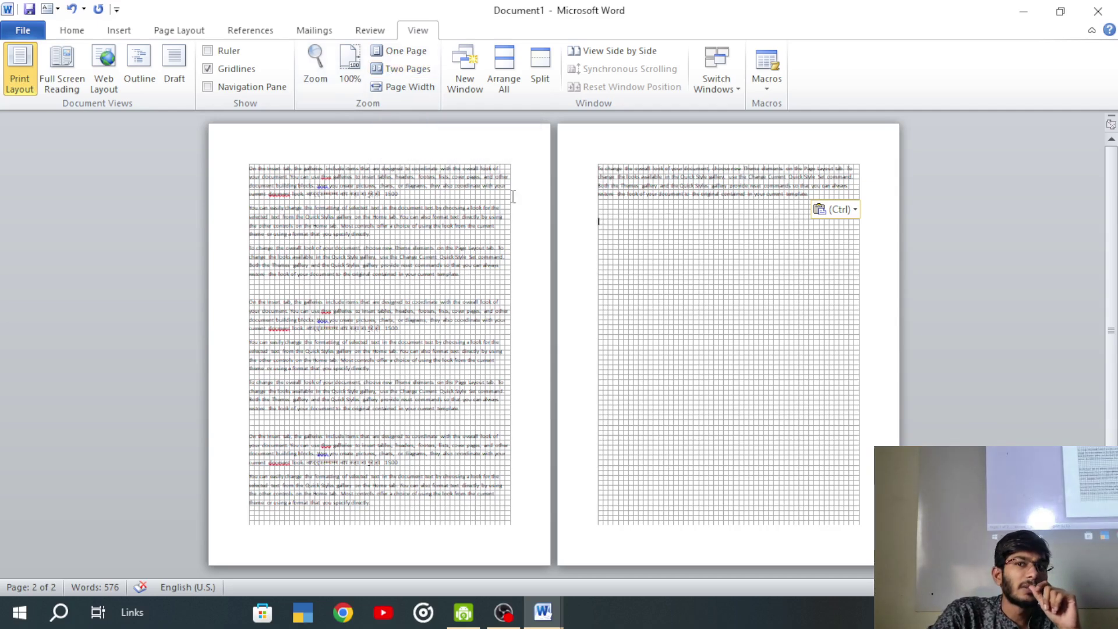
click(408, 86)
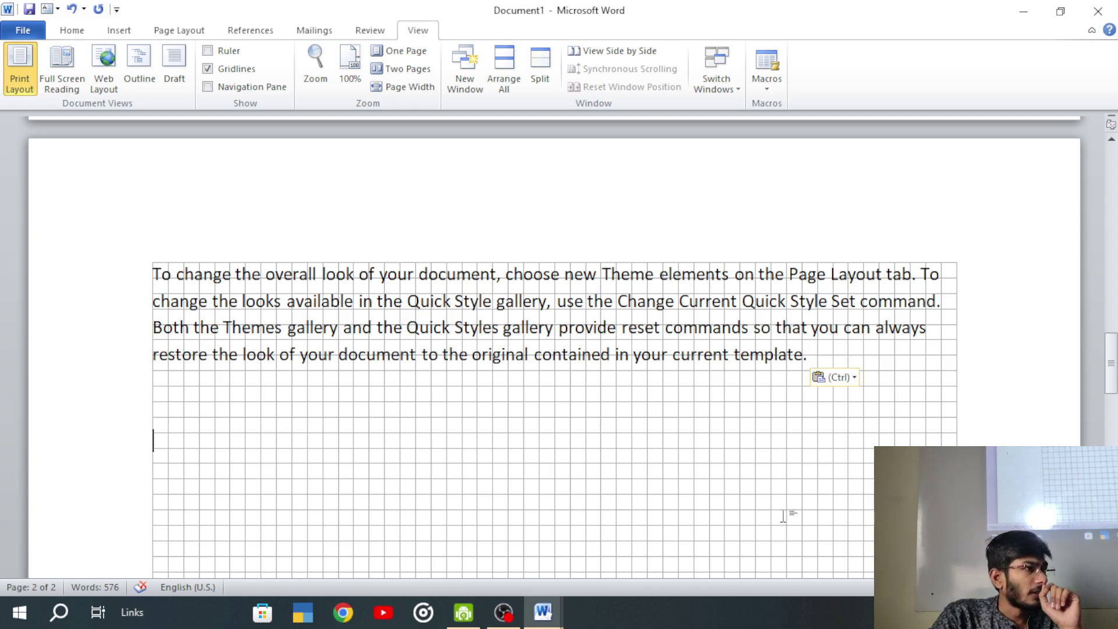
scroll(429, 275, up, 1)
scroll(430, 276, down, 5)
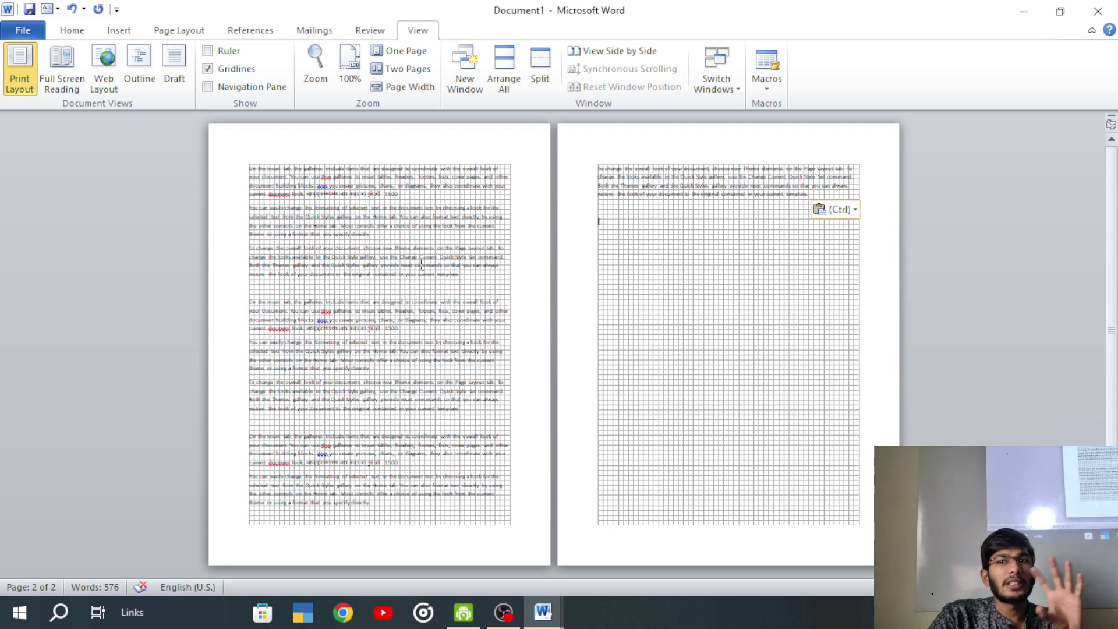
click(400, 89)
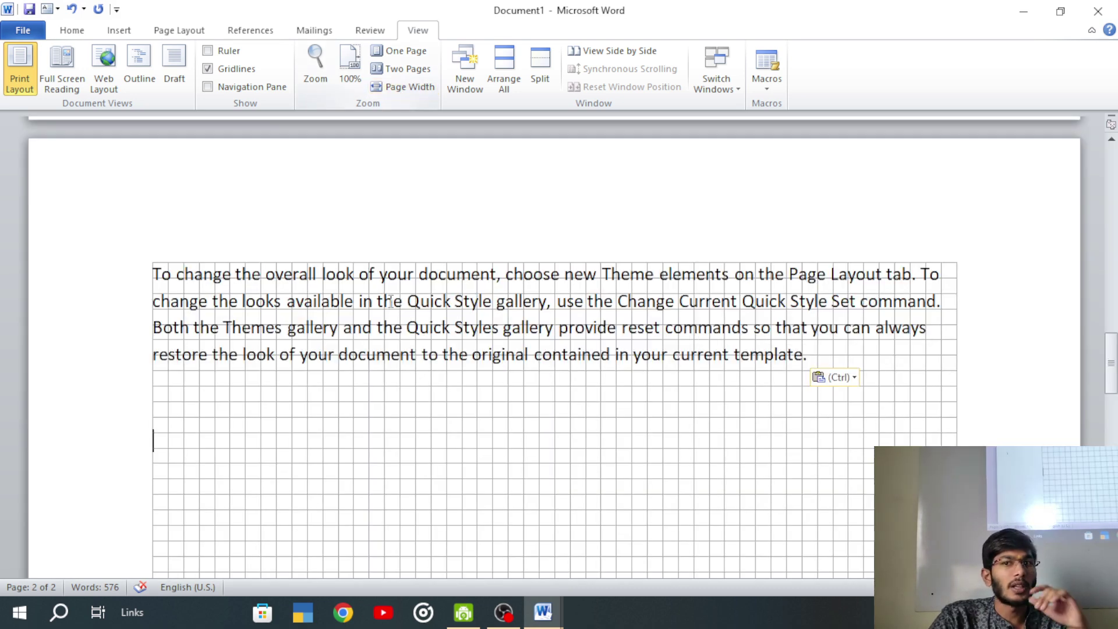
click(221, 71)
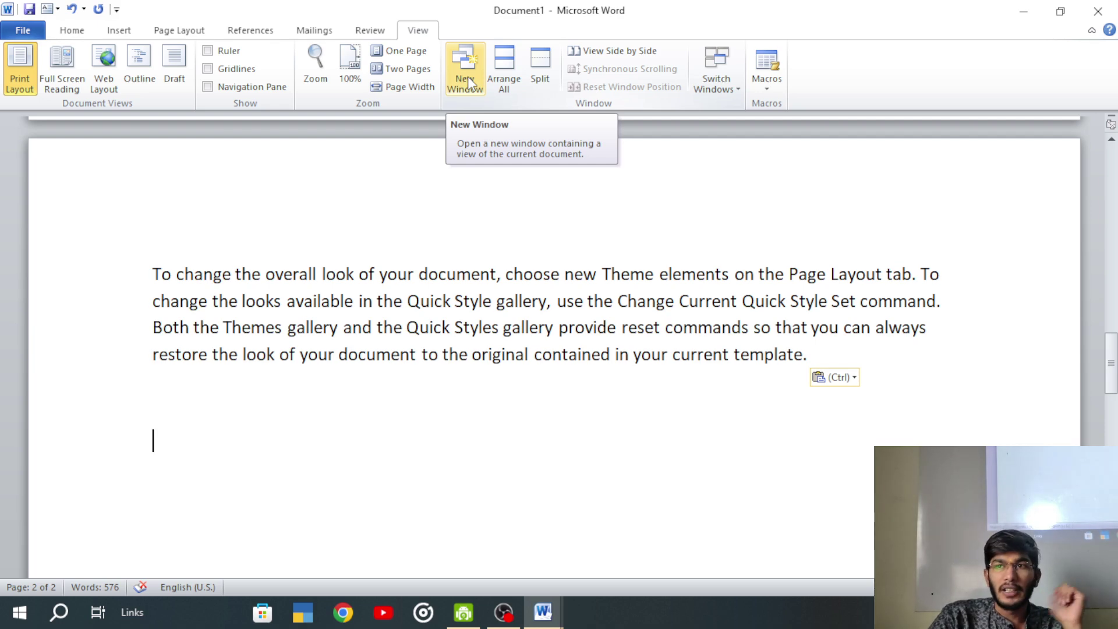
click(468, 82)
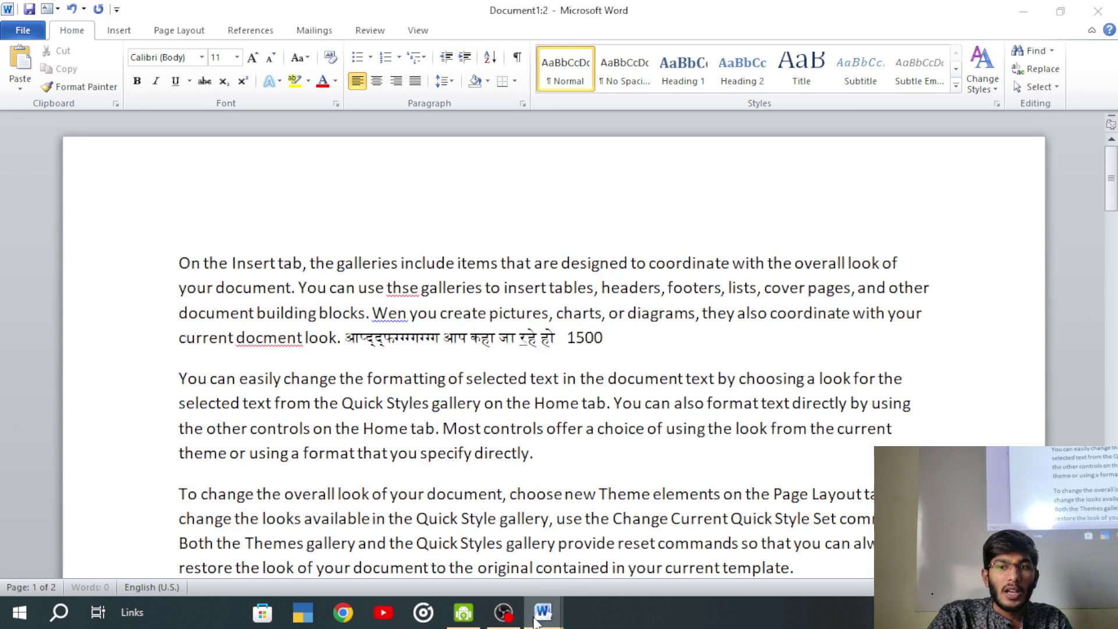
mouse_move(543, 611)
click(521, 550)
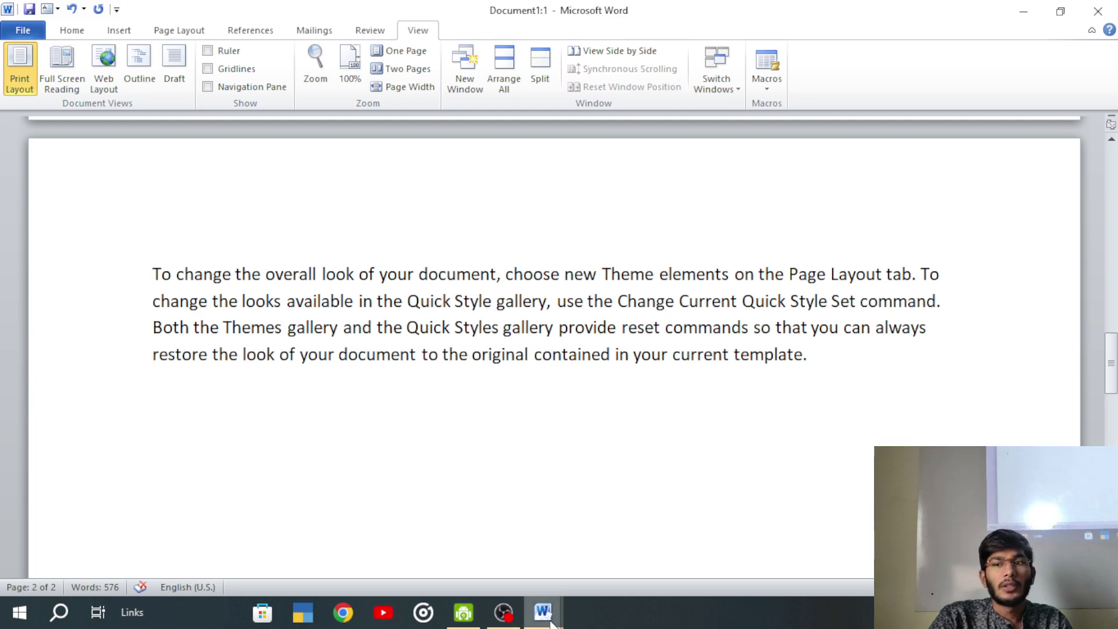
click(692, 568)
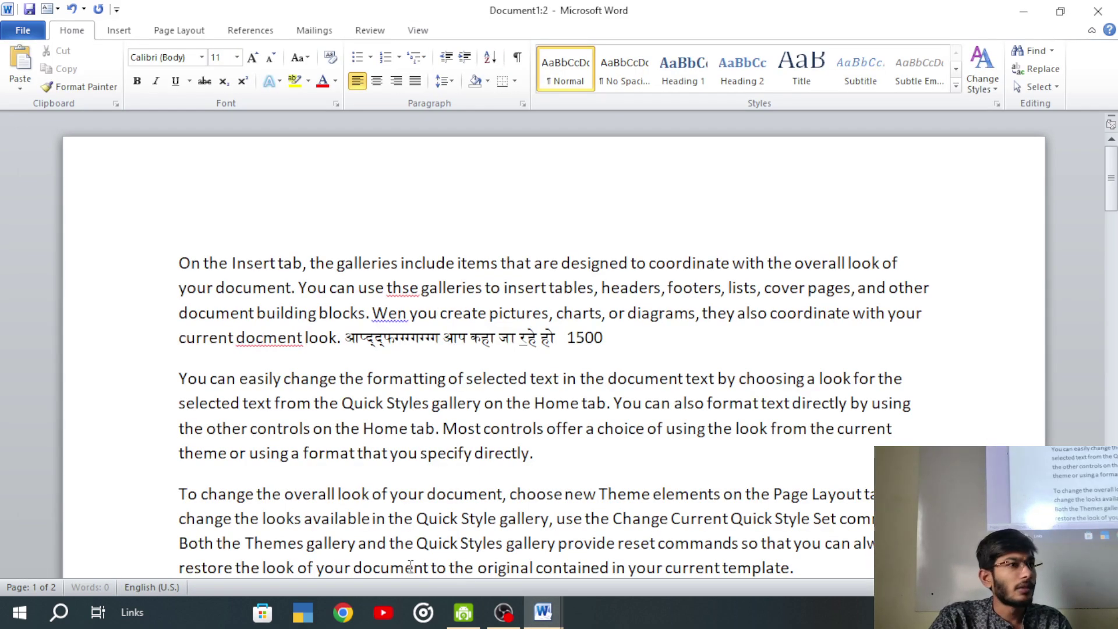
mouse_move(543, 611)
click(506, 511)
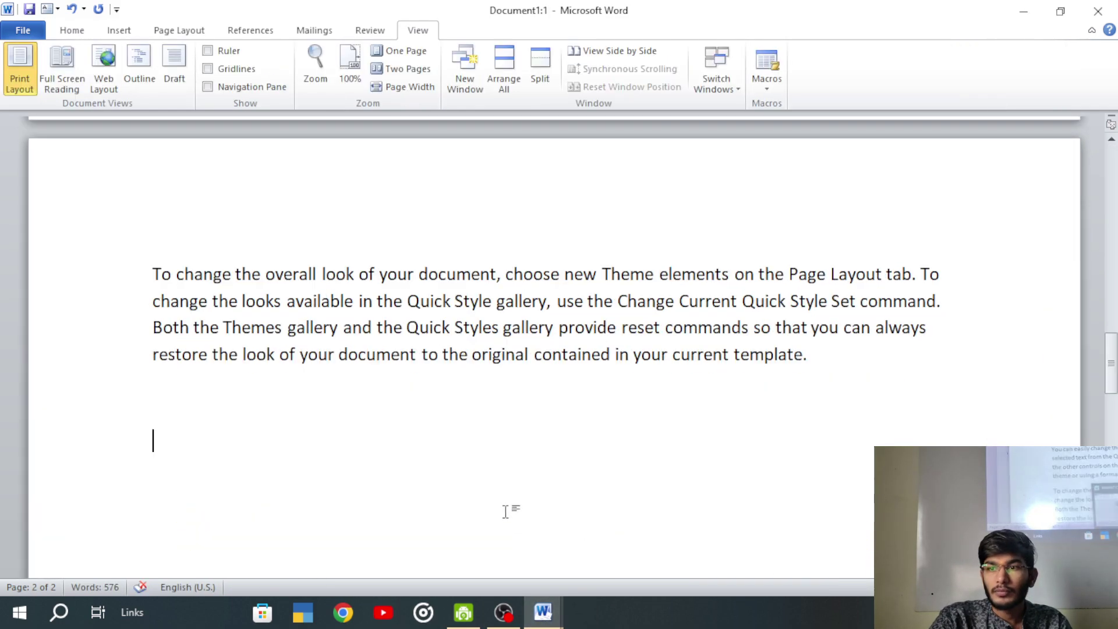
scroll(444, 387, up, 10)
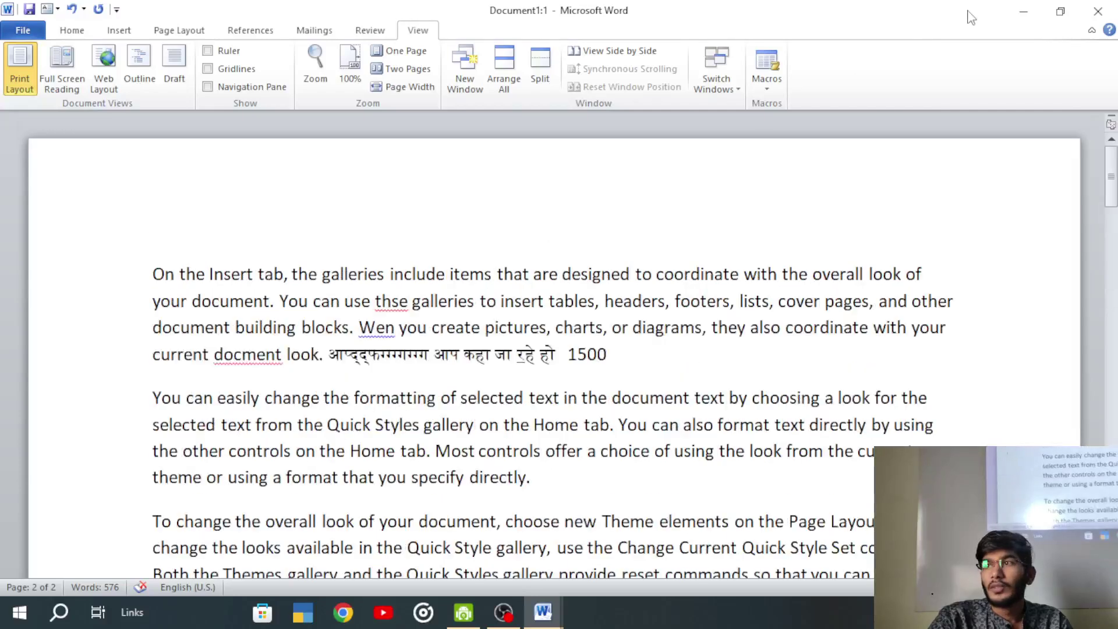
click(1098, 11)
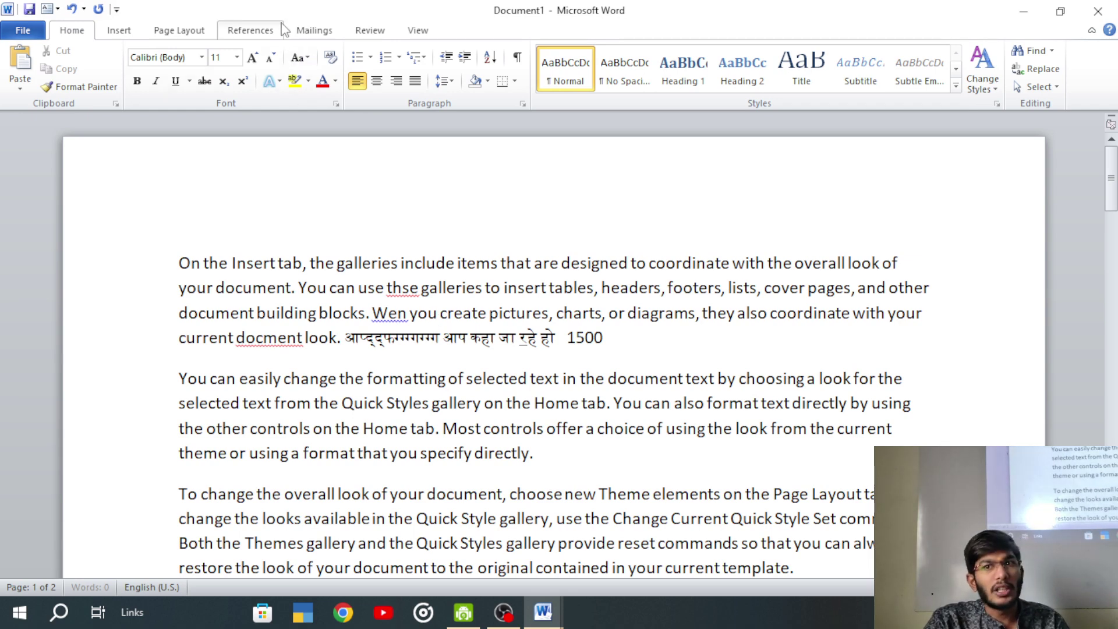
click(418, 30)
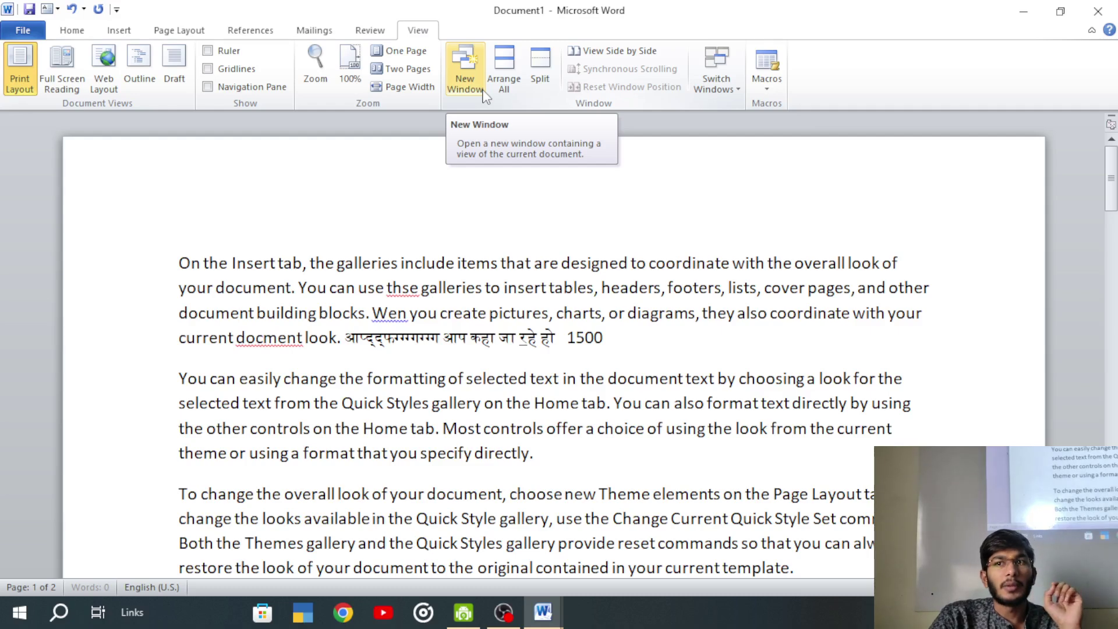
- Tile all open Word windows with Arrange All and activate Document1
click(500, 62)
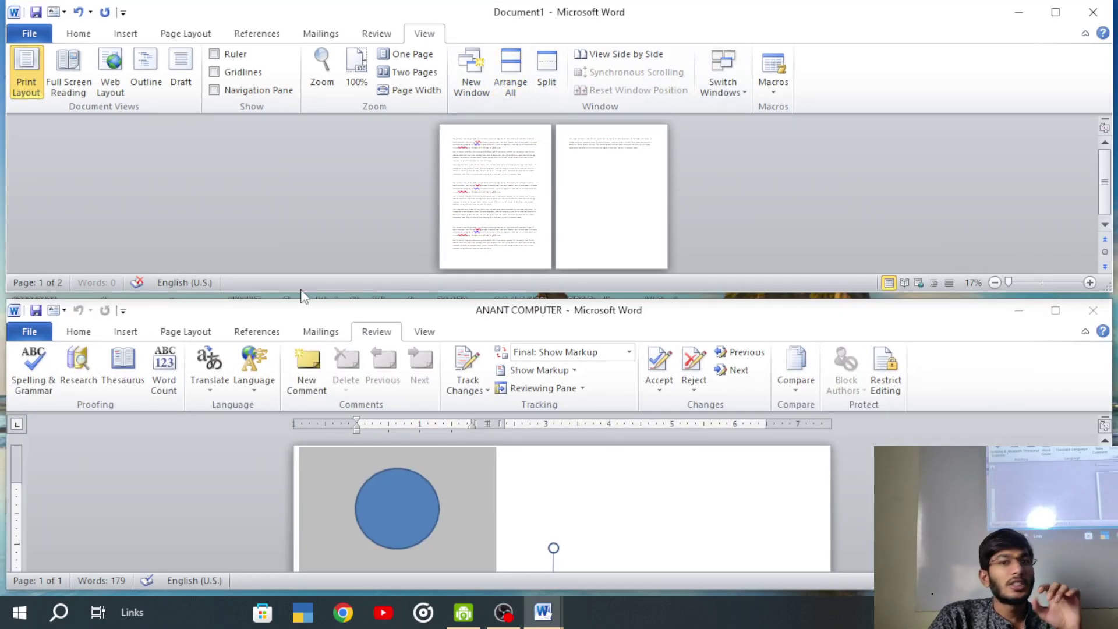
click(542, 611)
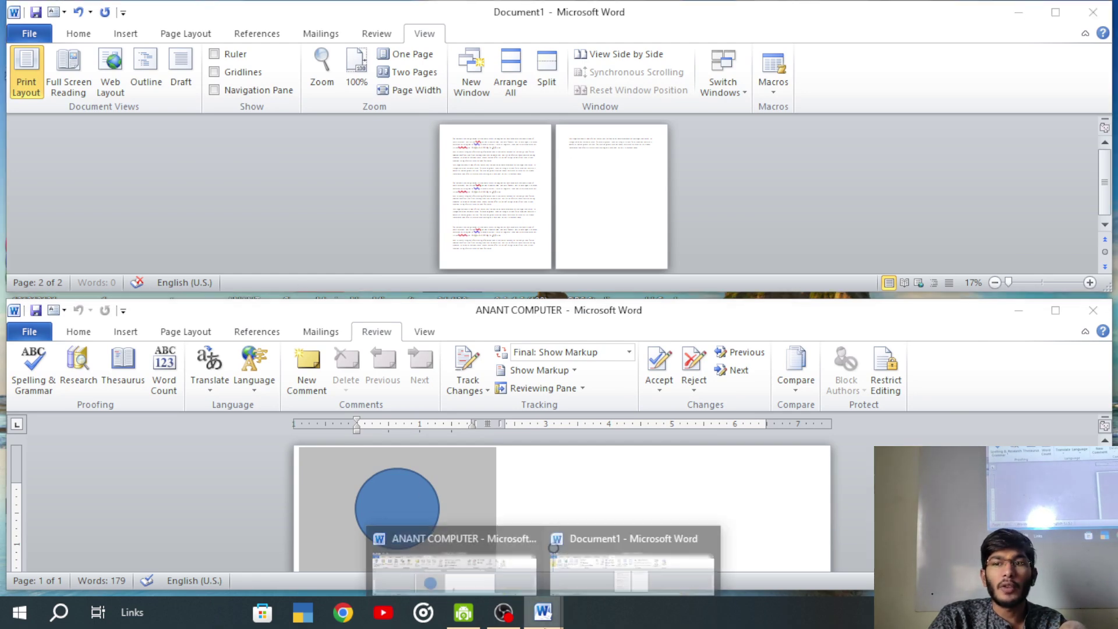
click(161, 487)
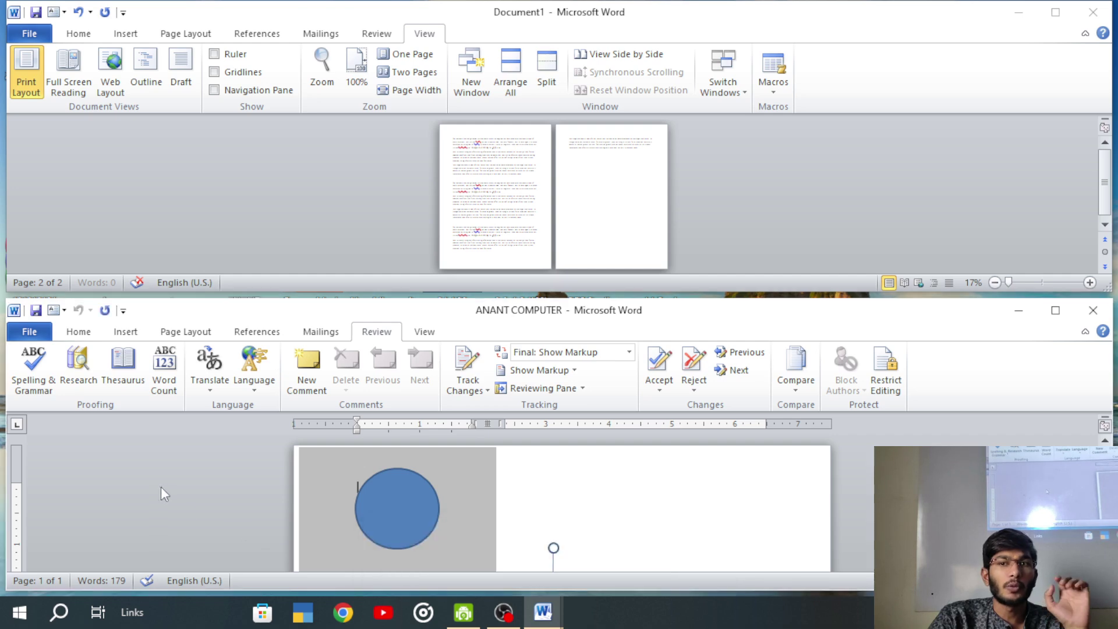
click(506, 73)
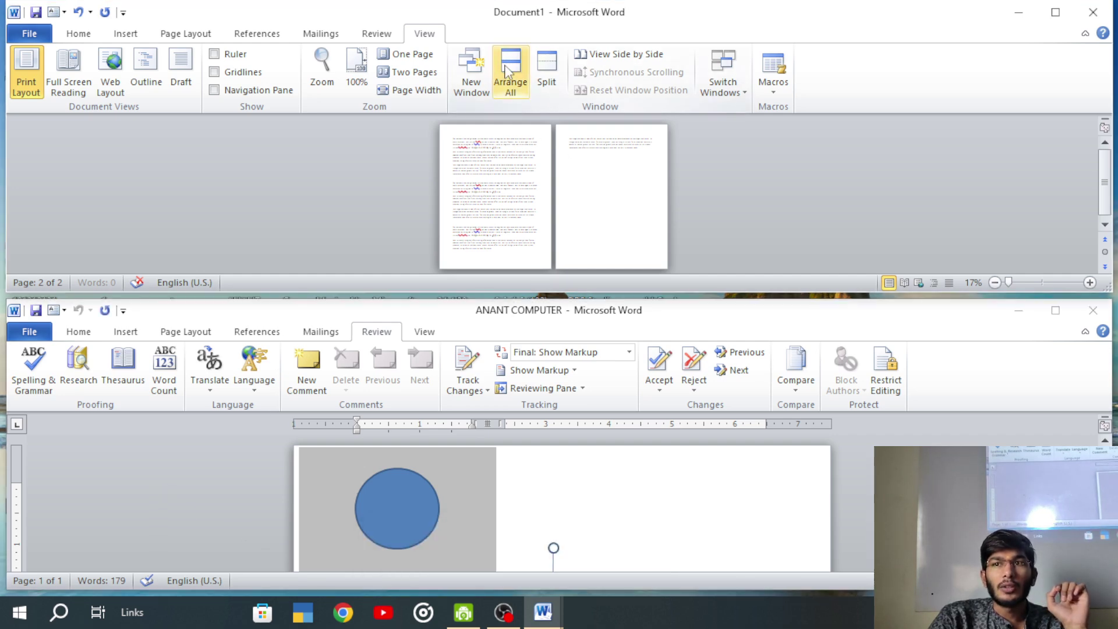
click(506, 73)
- Close the blue-circle document, maximize Document1, and create new blank Document2
click(1092, 309)
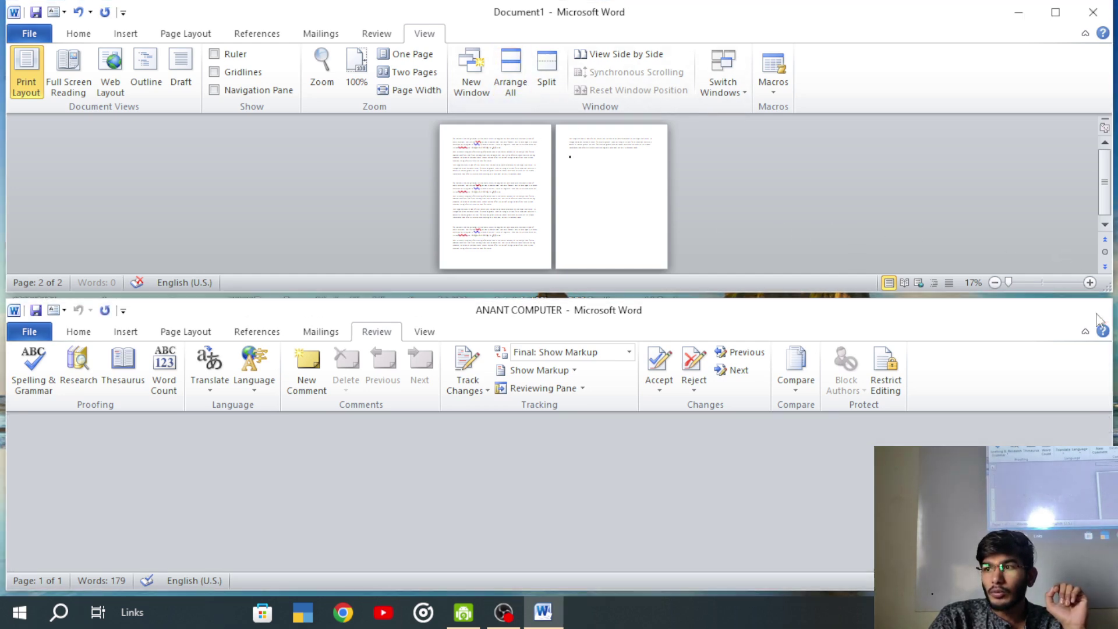
click(1054, 12)
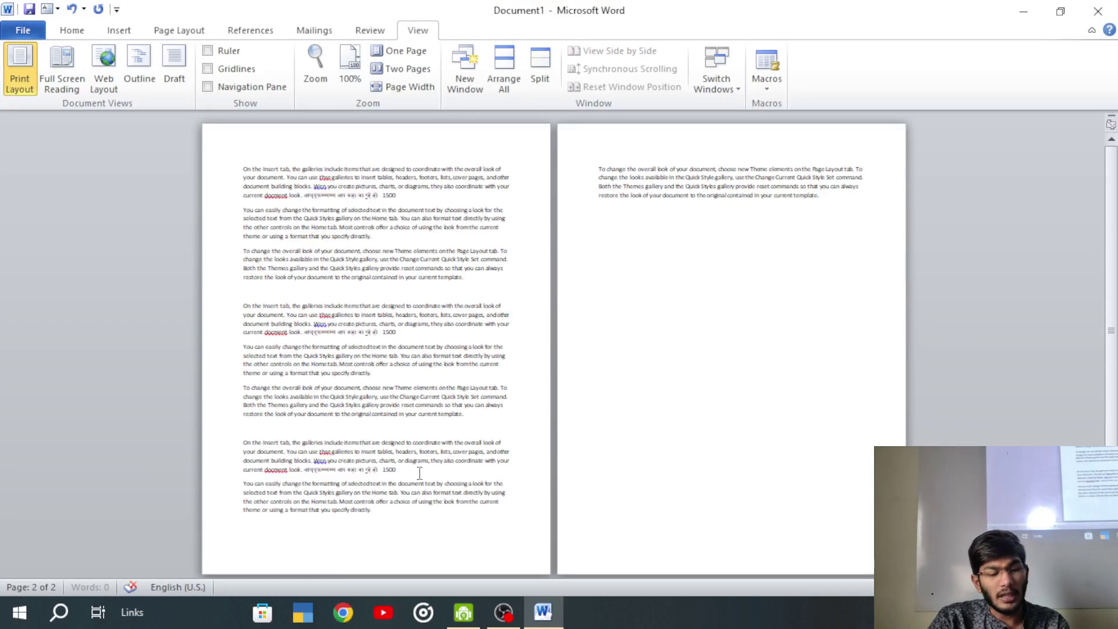
key(ctrl+n)
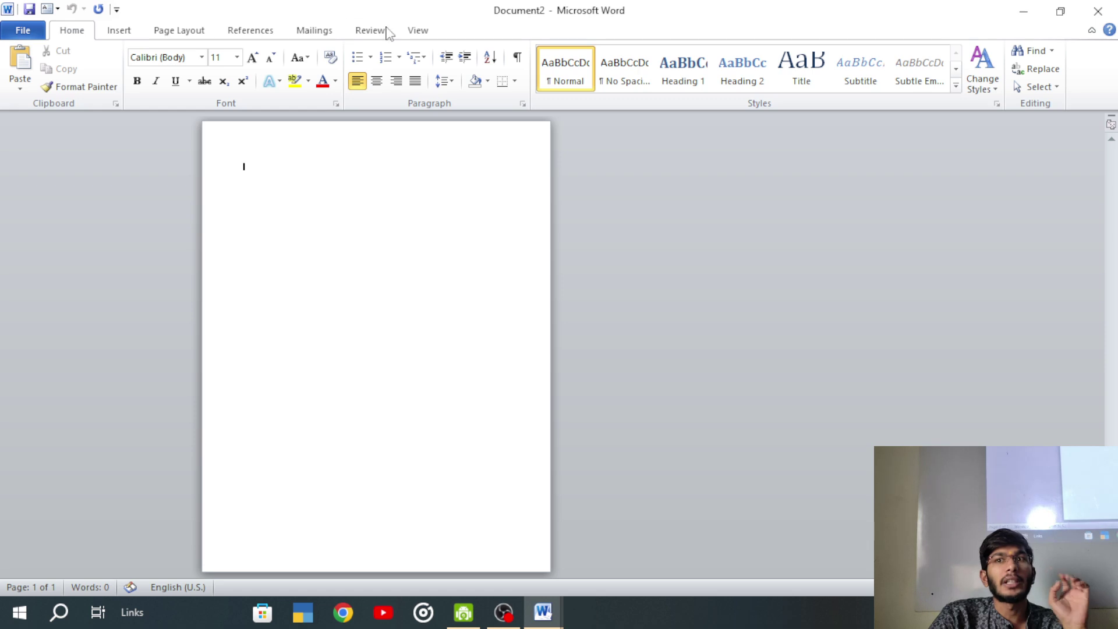
- Tile Document2 and Document1, maximize Document2, and create new Document3
click(414, 30)
click(505, 79)
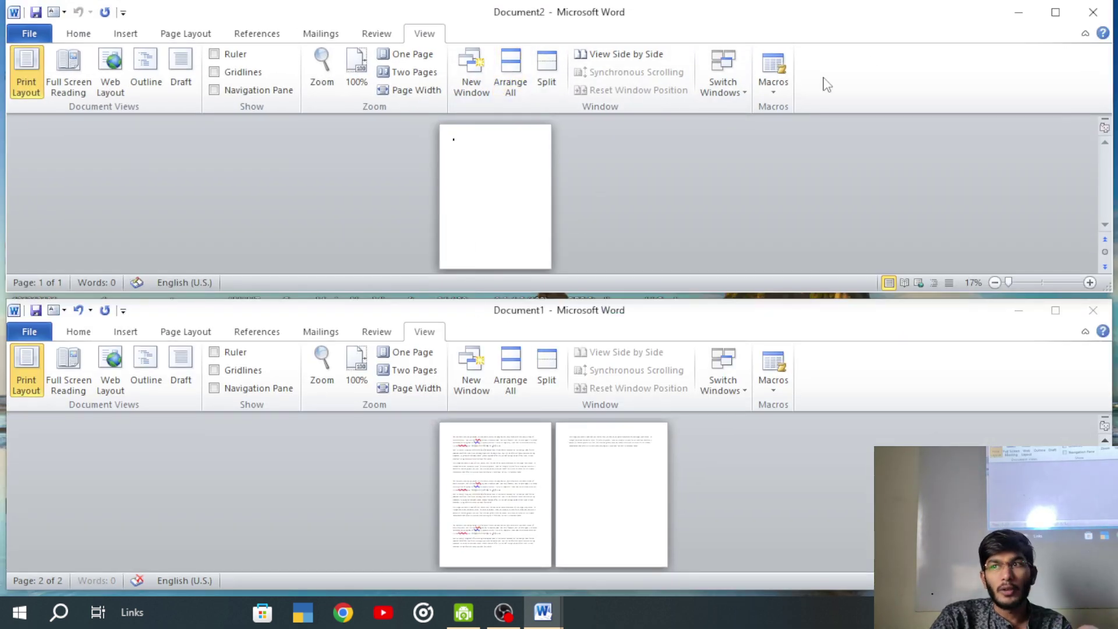
click(1054, 13)
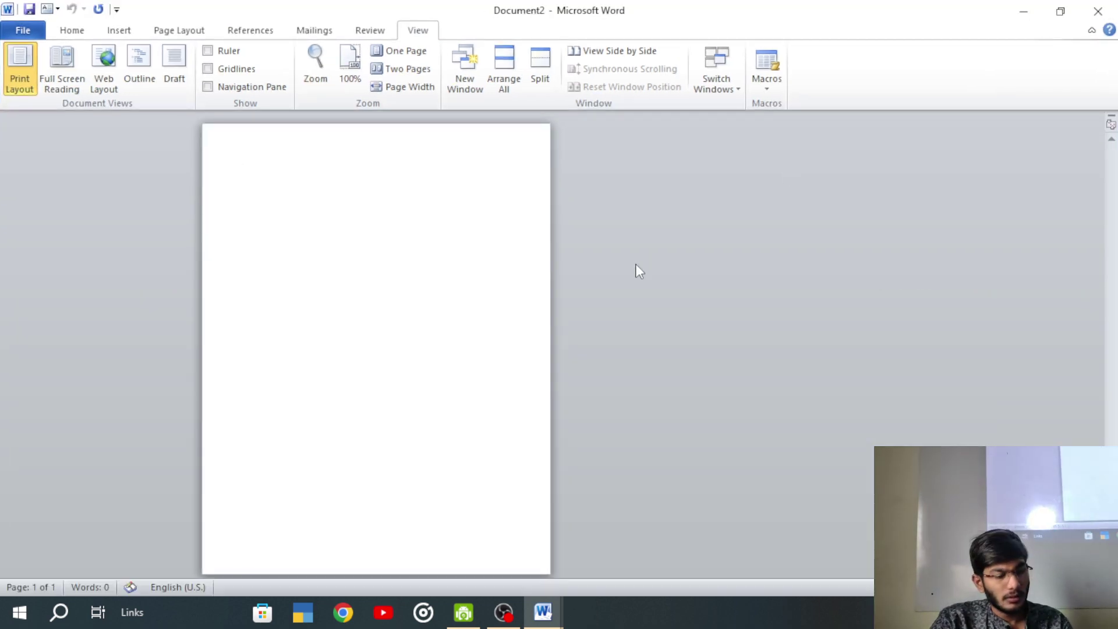
key(ctrl+n)
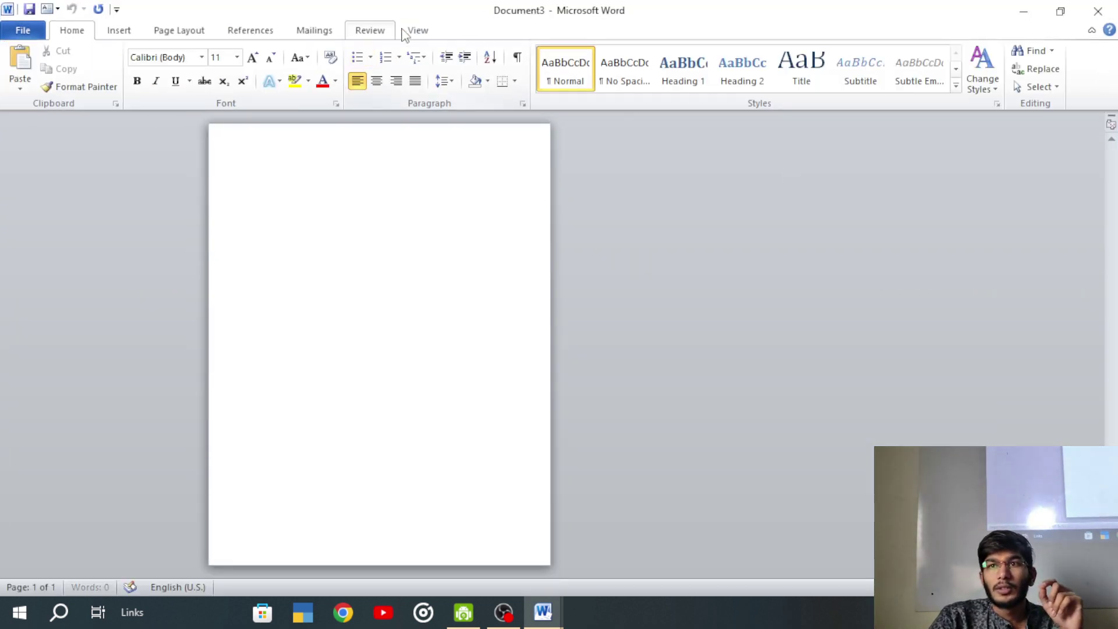
- Tile all three windows, minimize Document3, close Document2, and maximize Document1
click(416, 30)
click(502, 65)
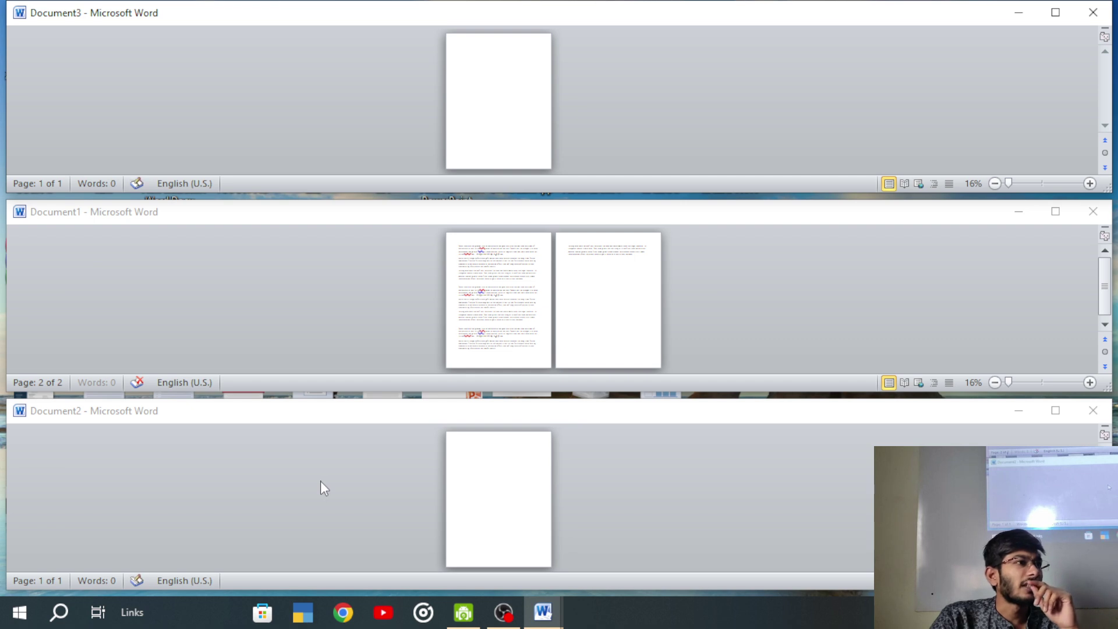
click(1057, 14)
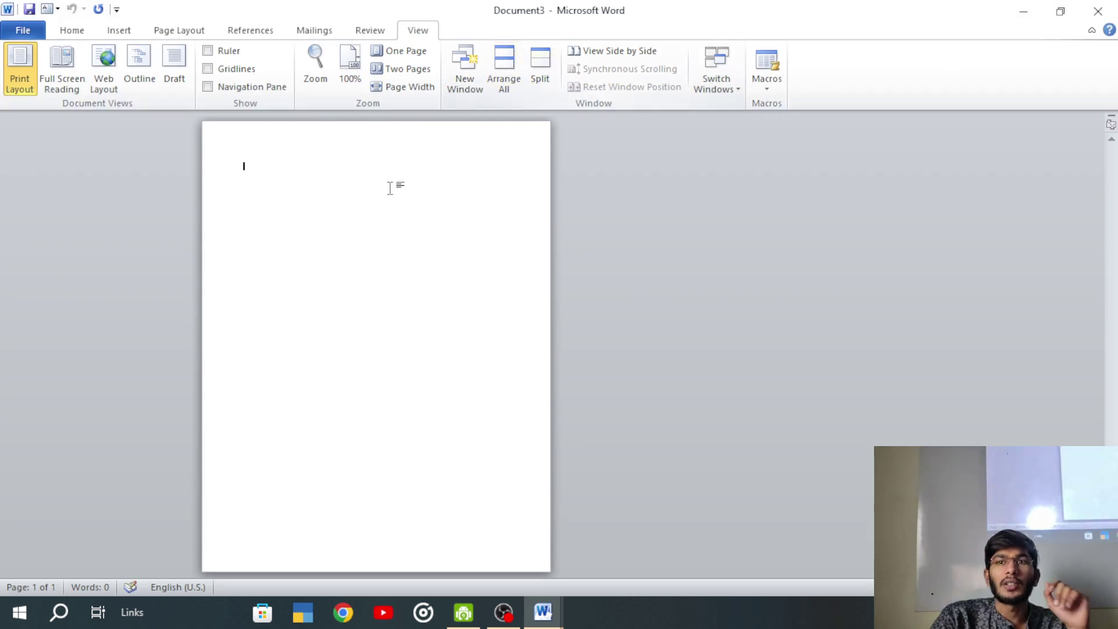
click(1023, 11)
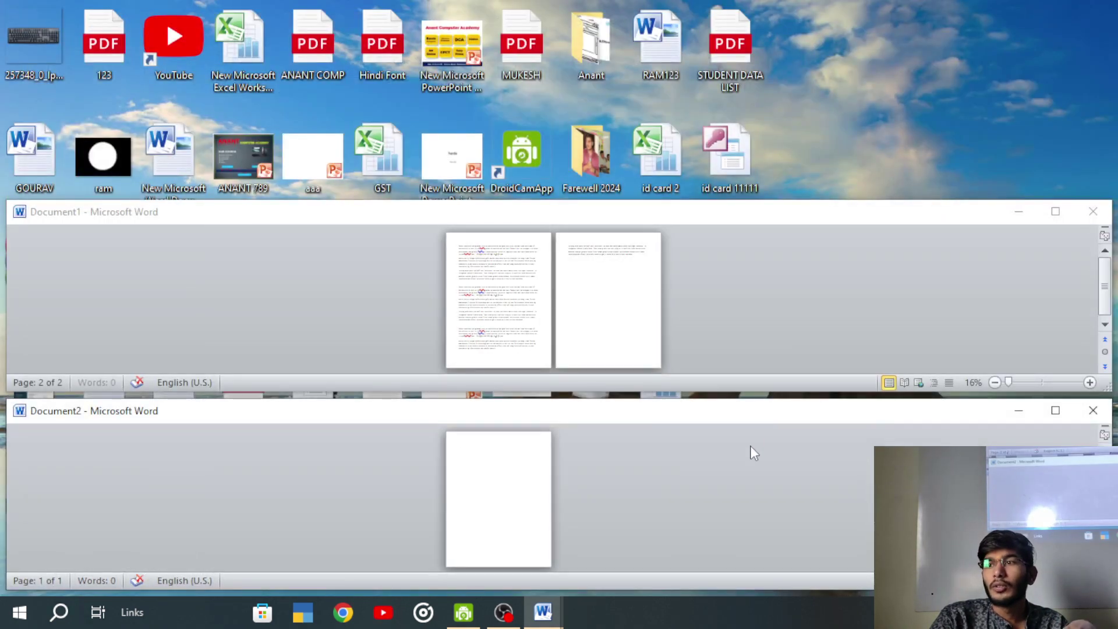
click(1093, 410)
click(1055, 211)
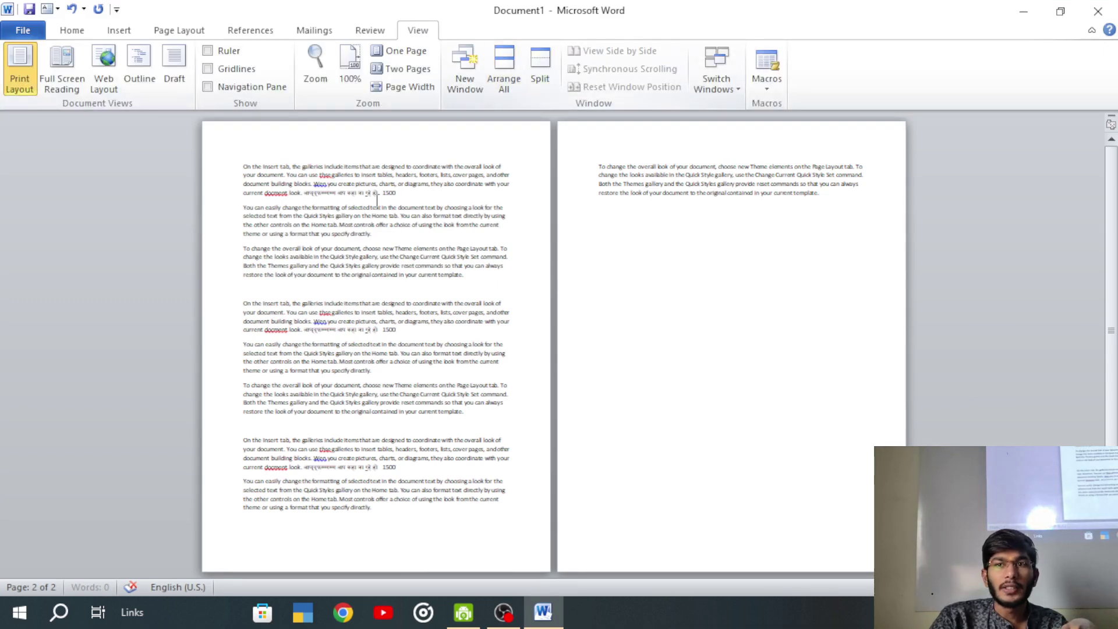
- Split Document1's window into two panes and remove the split, twice
click(538, 63)
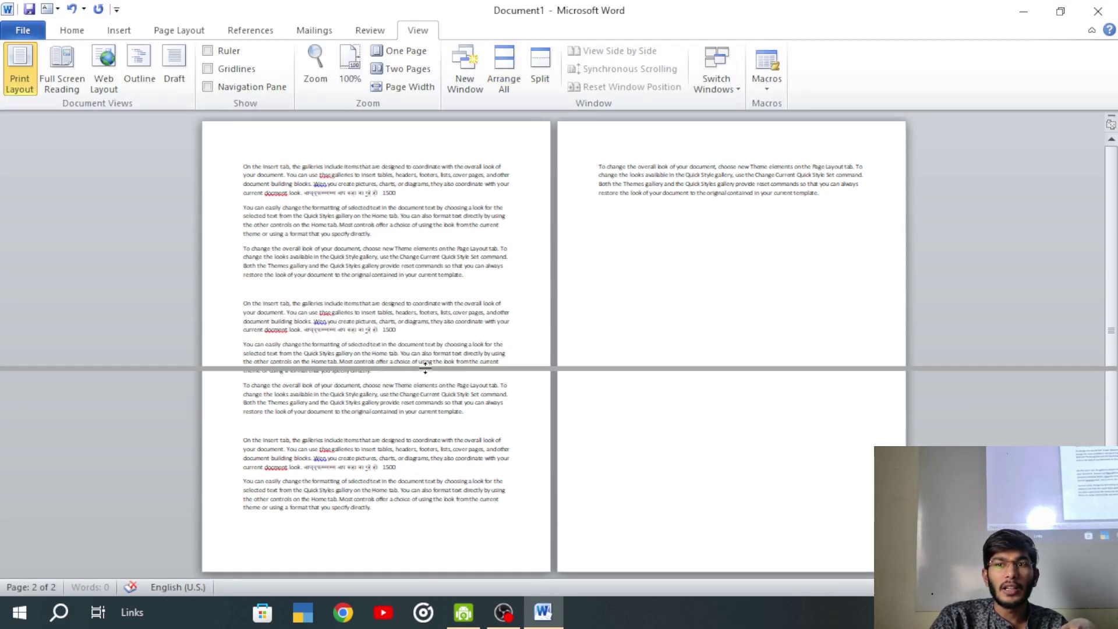
click(430, 295)
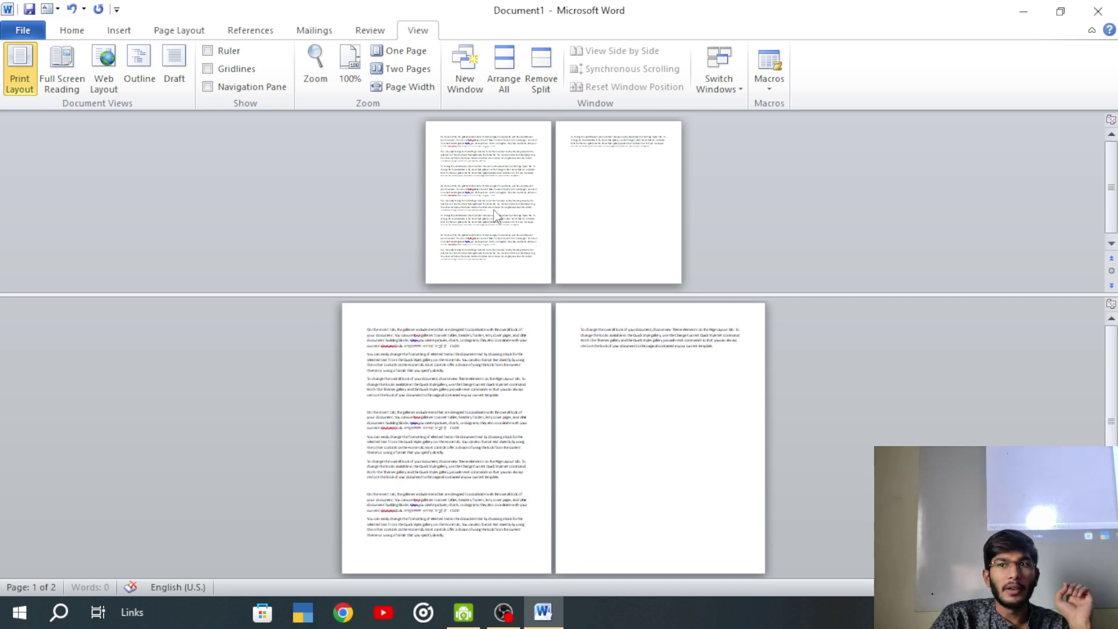
click(539, 80)
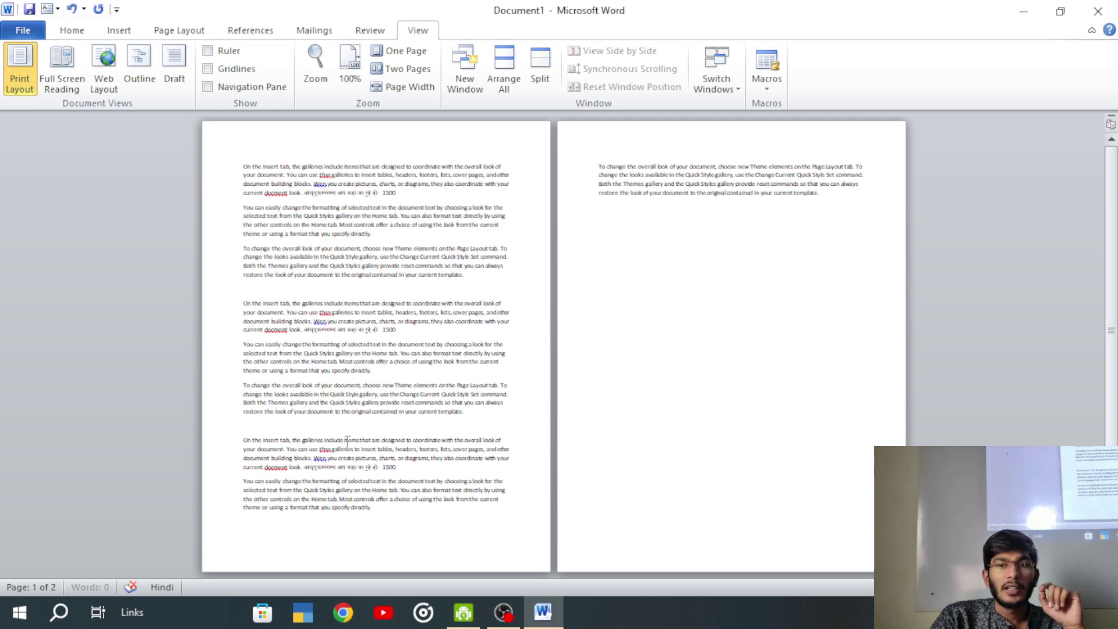
click(540, 73)
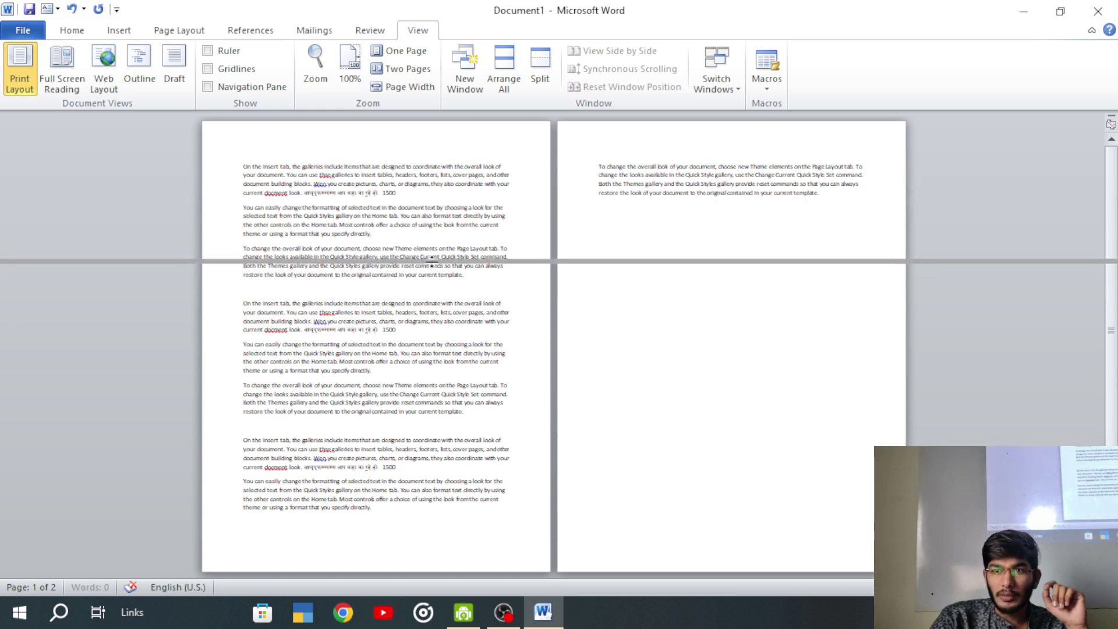
click(398, 284)
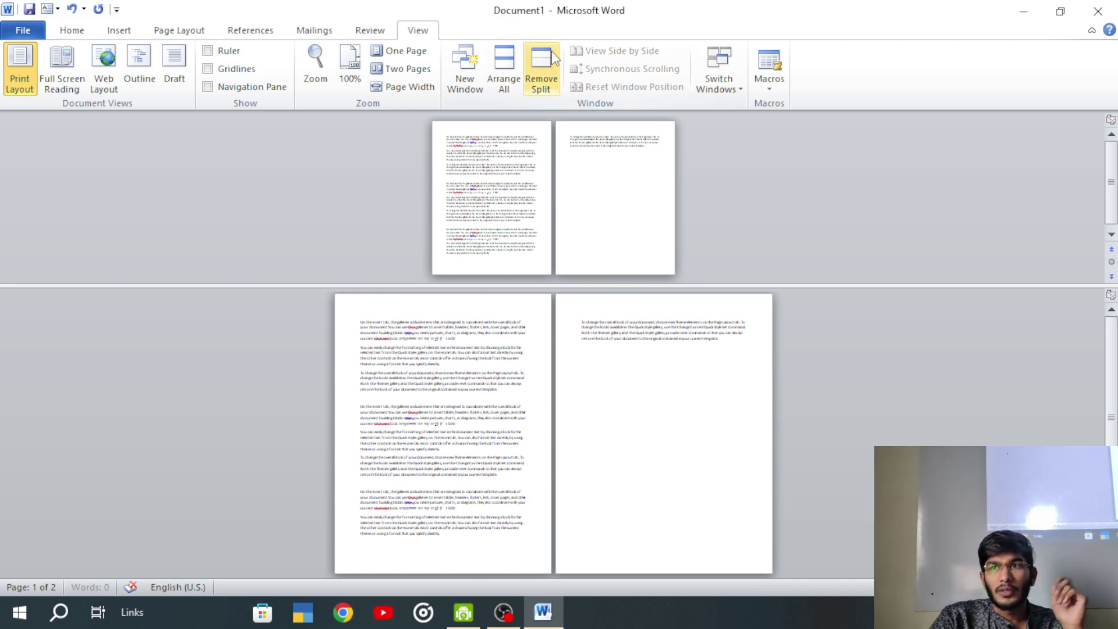
click(540, 82)
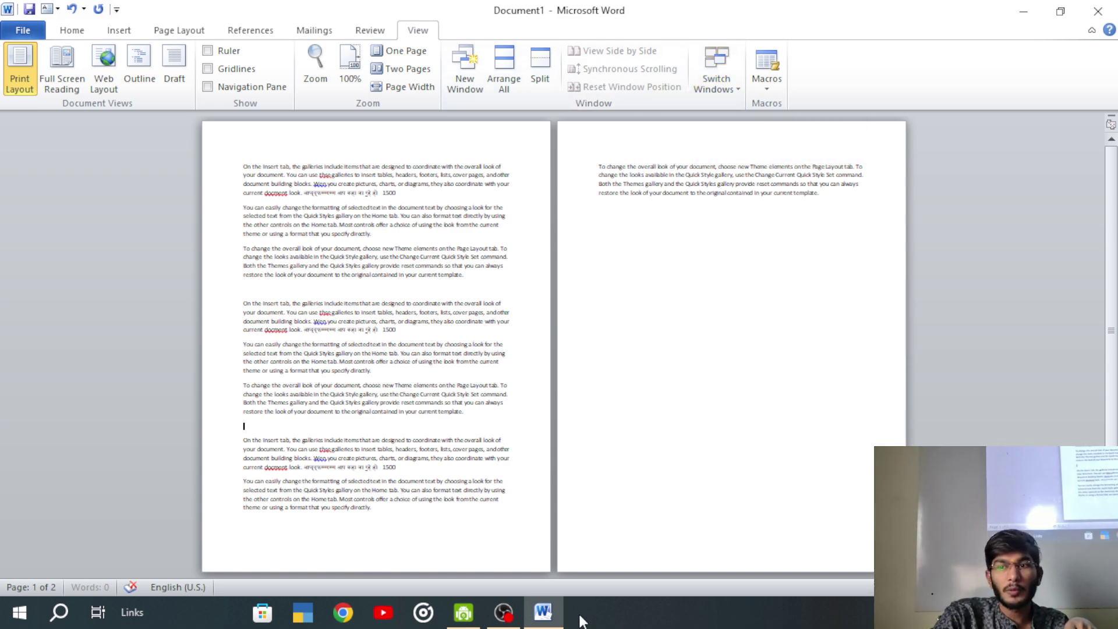
click(547, 618)
click(543, 612)
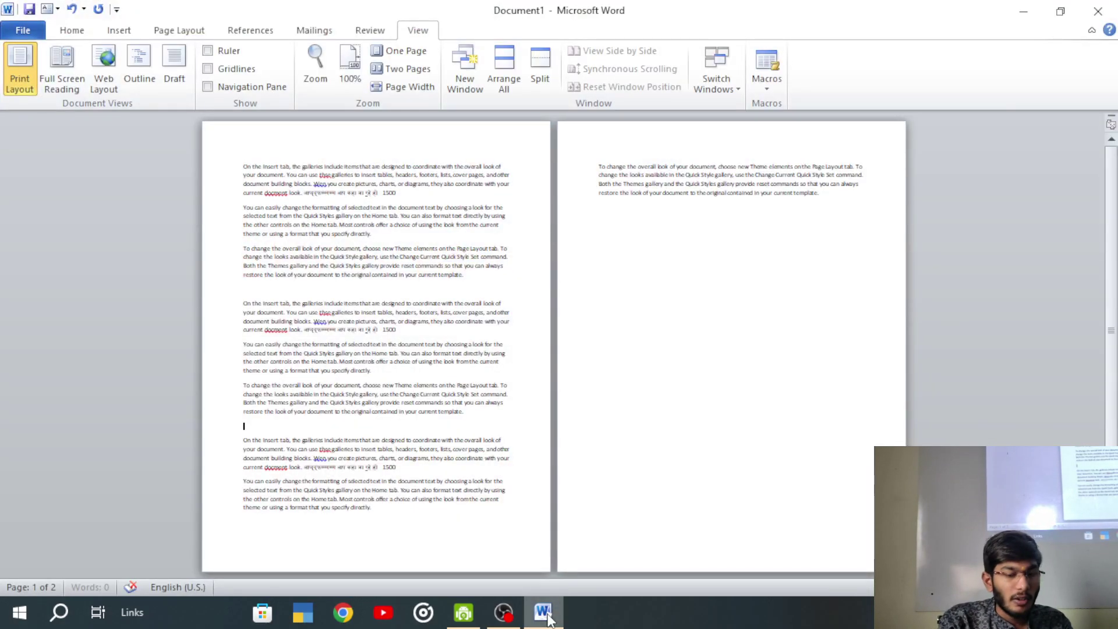
click(547, 618)
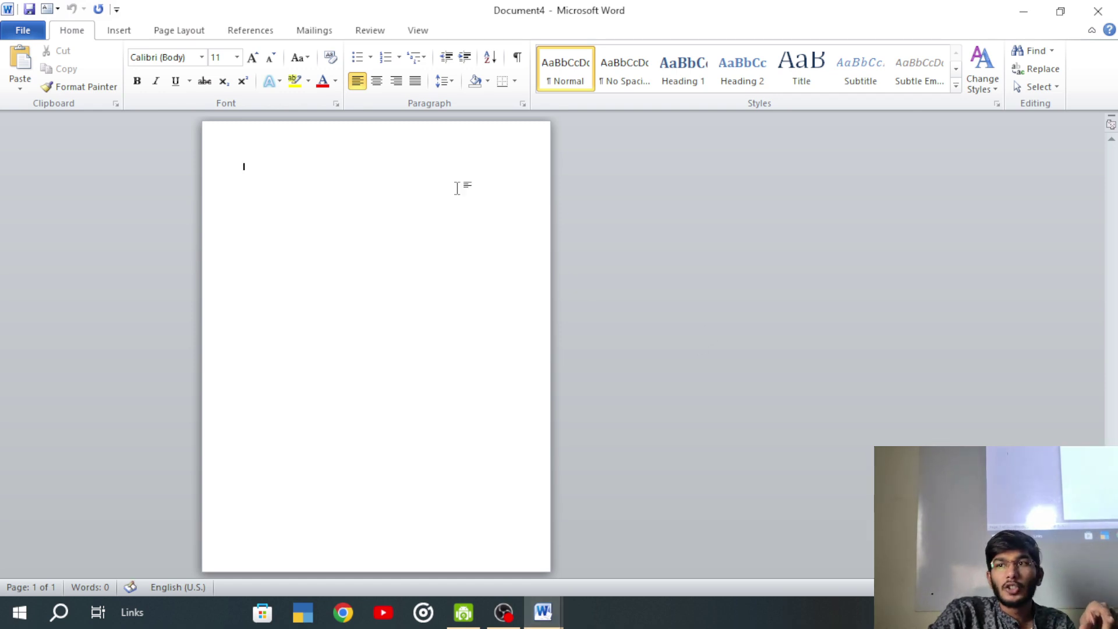
click(420, 31)
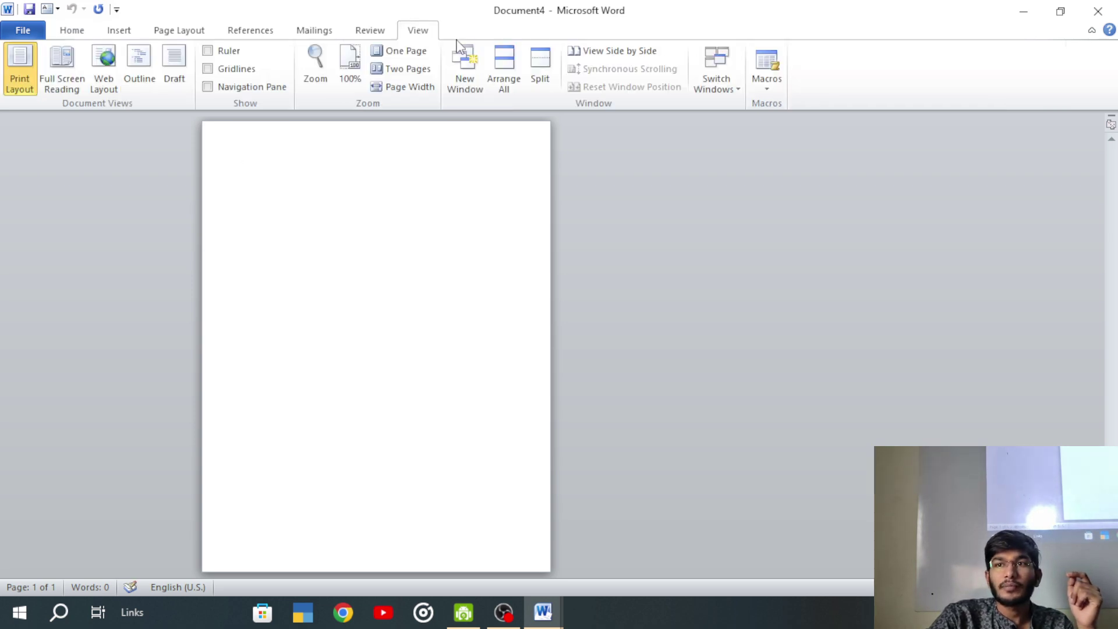
click(714, 86)
click(743, 108)
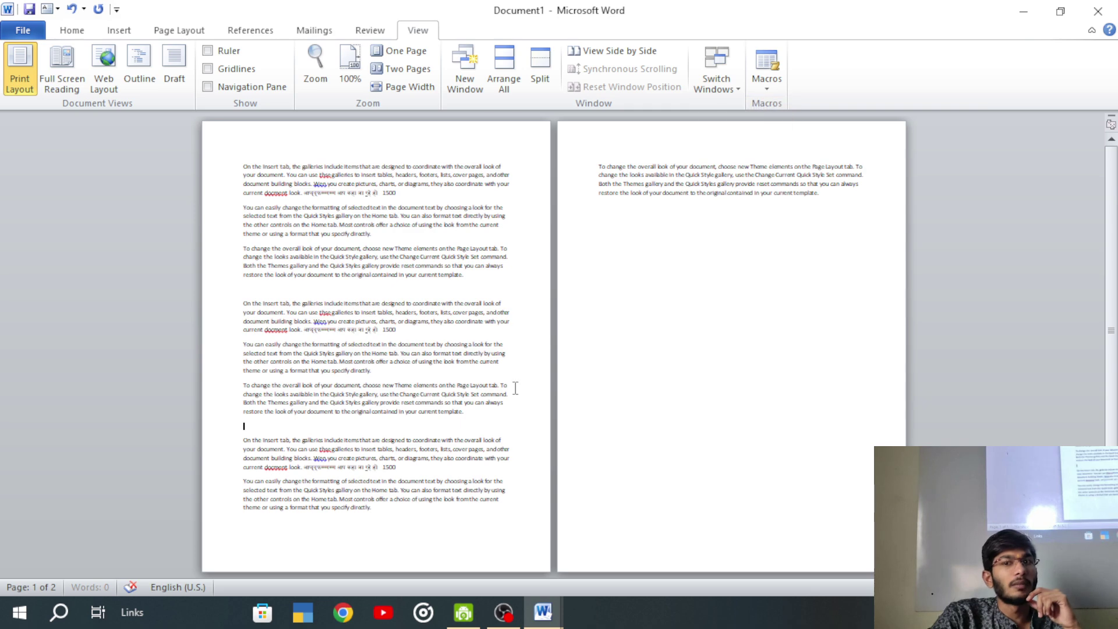
click(717, 83)
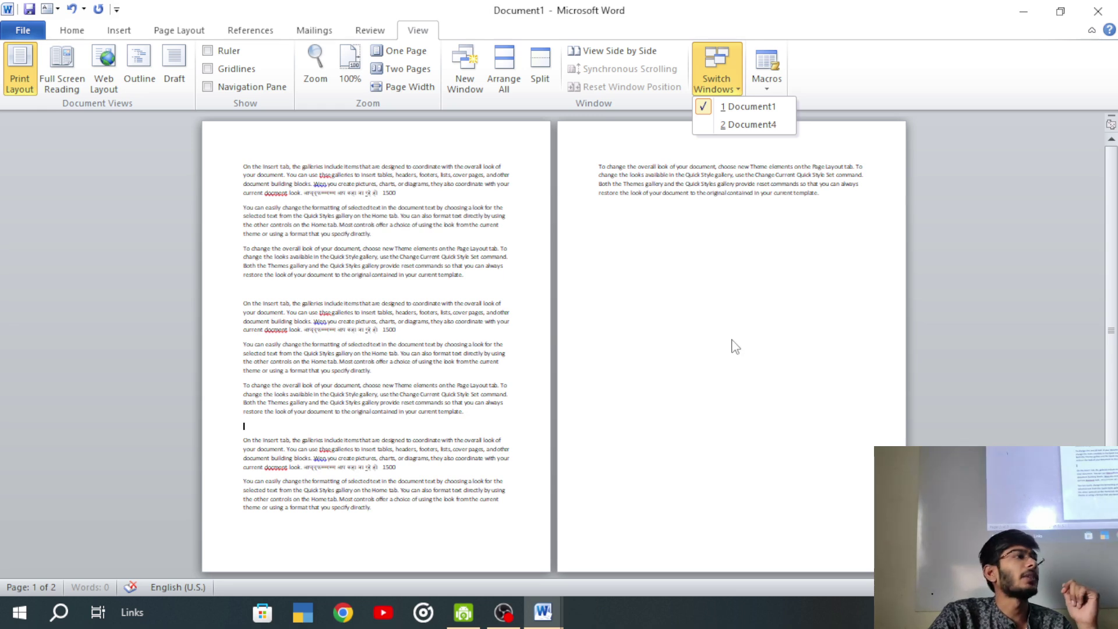
click(728, 126)
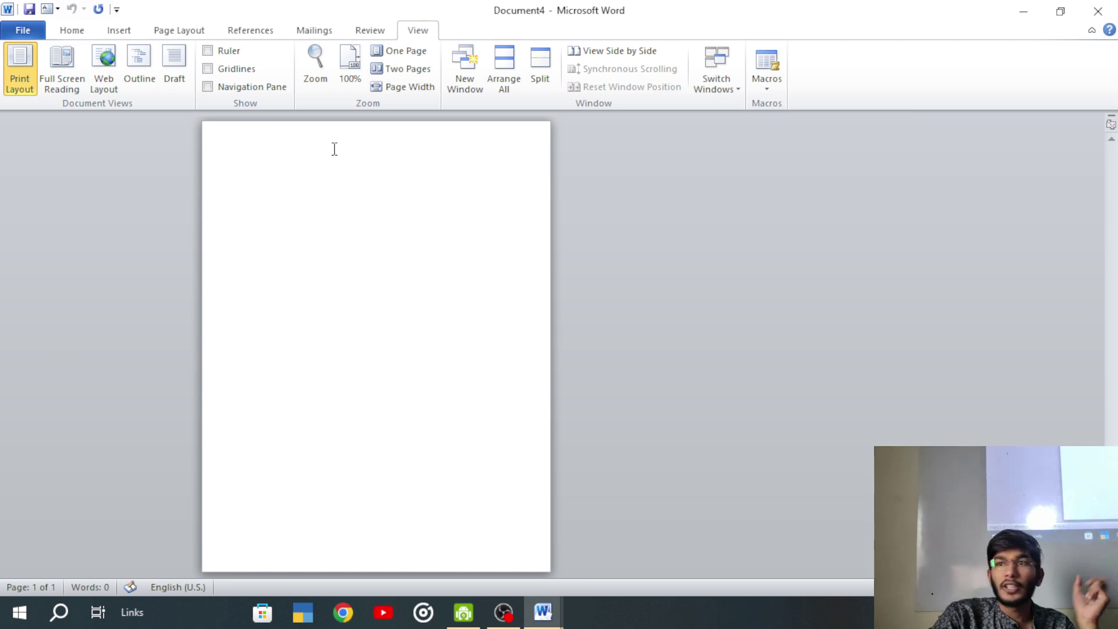
click(716, 81)
click(719, 110)
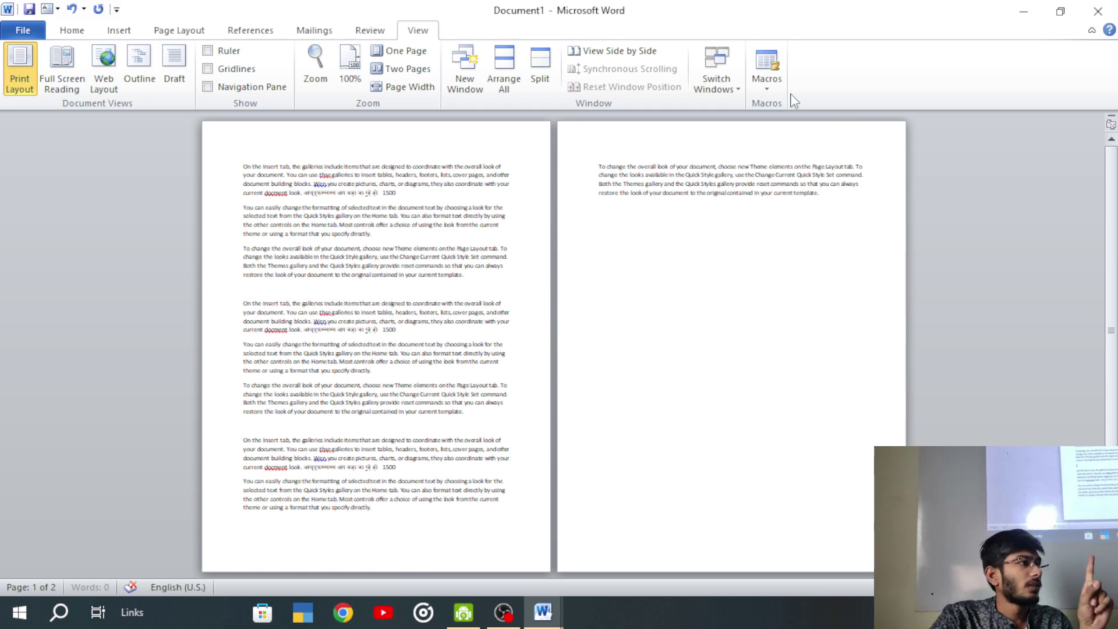
click(238, 30)
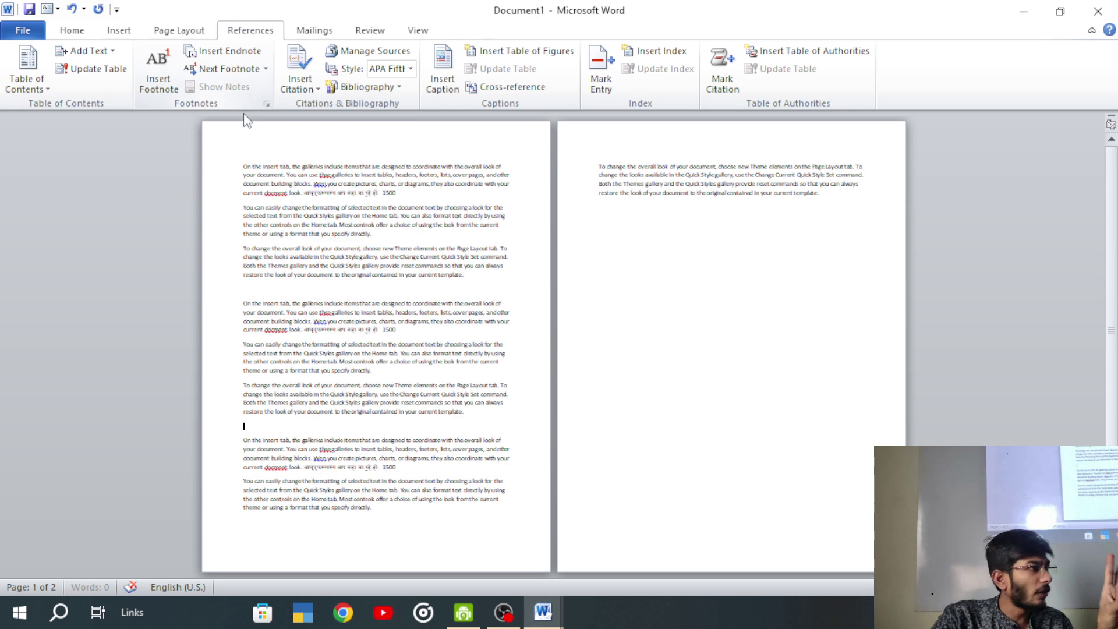
click(119, 30)
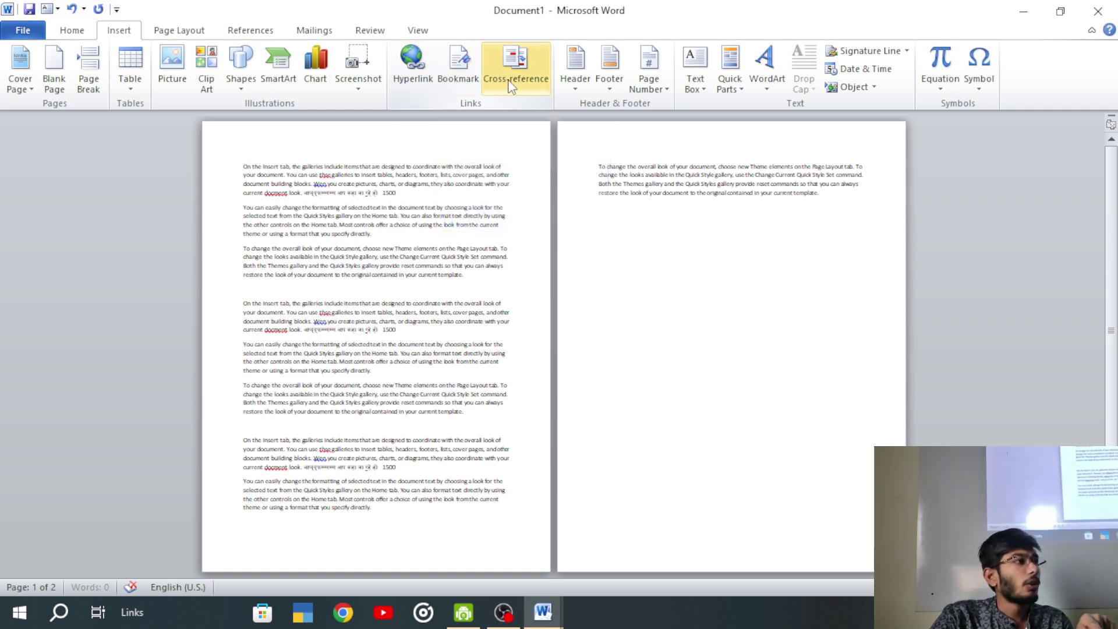
click(250, 30)
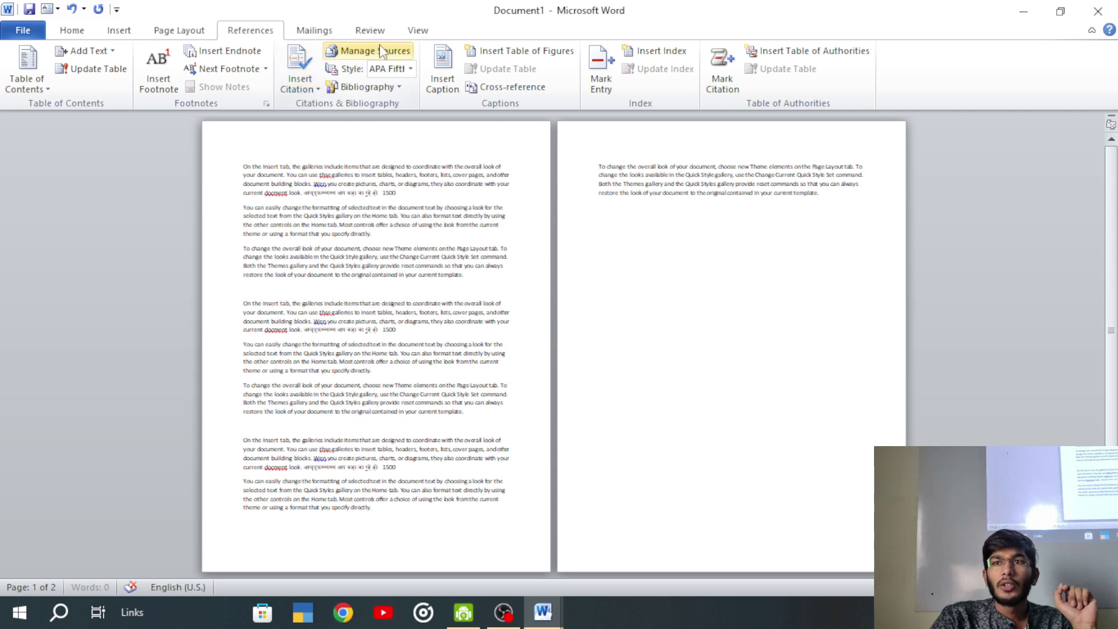
click(418, 30)
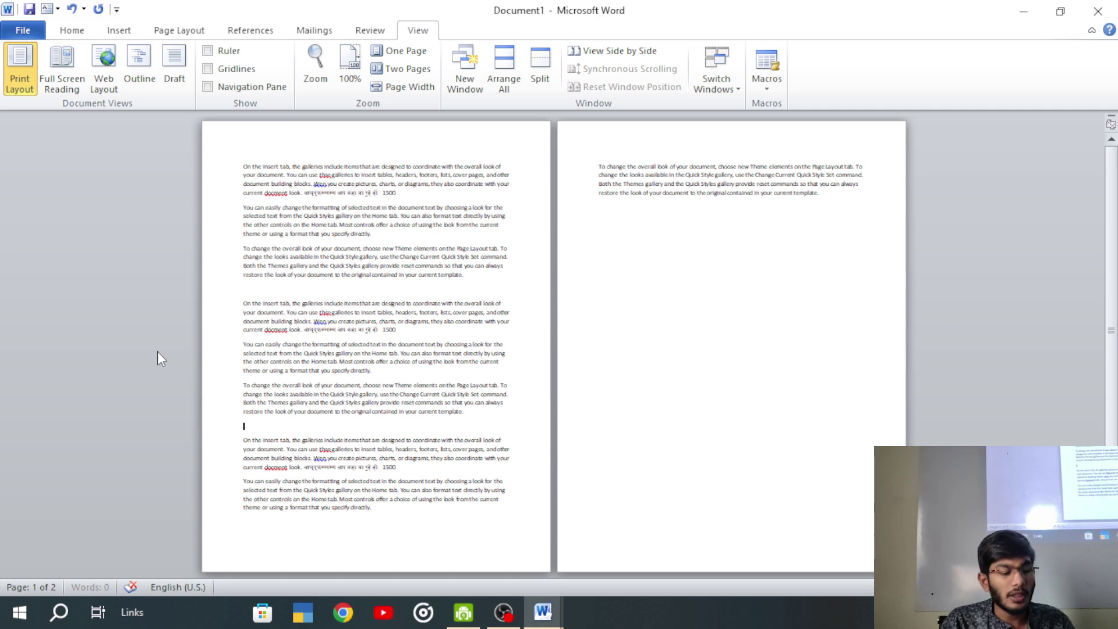
- Open the Print backstage with Ctrl+P and check the printer list for AnyDesk Printer
key(ctrl+p)
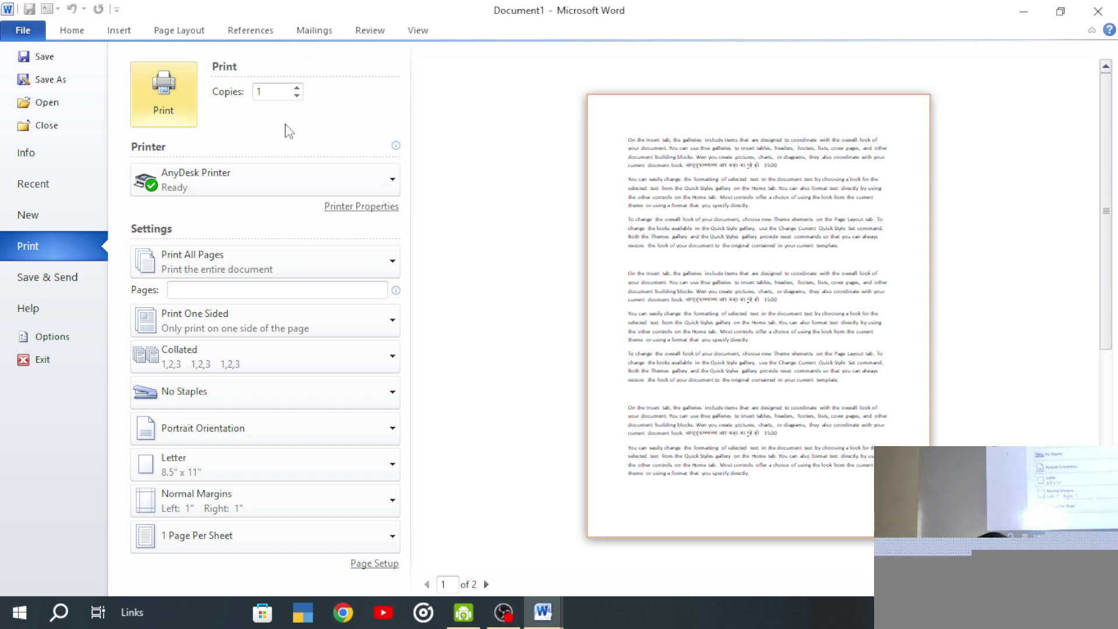
click(260, 173)
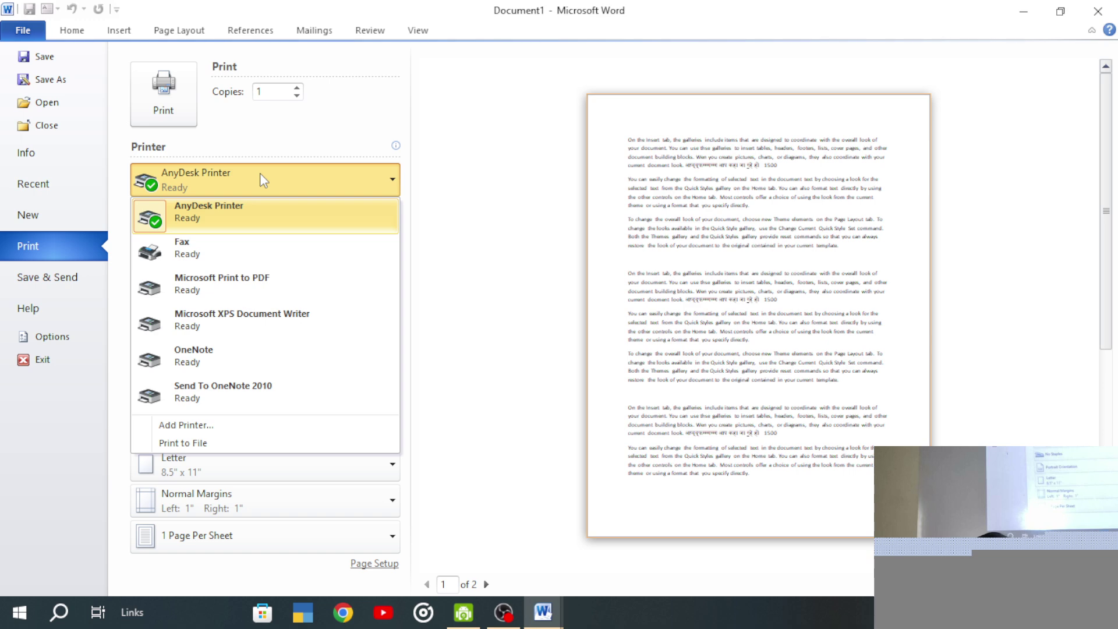
click(260, 173)
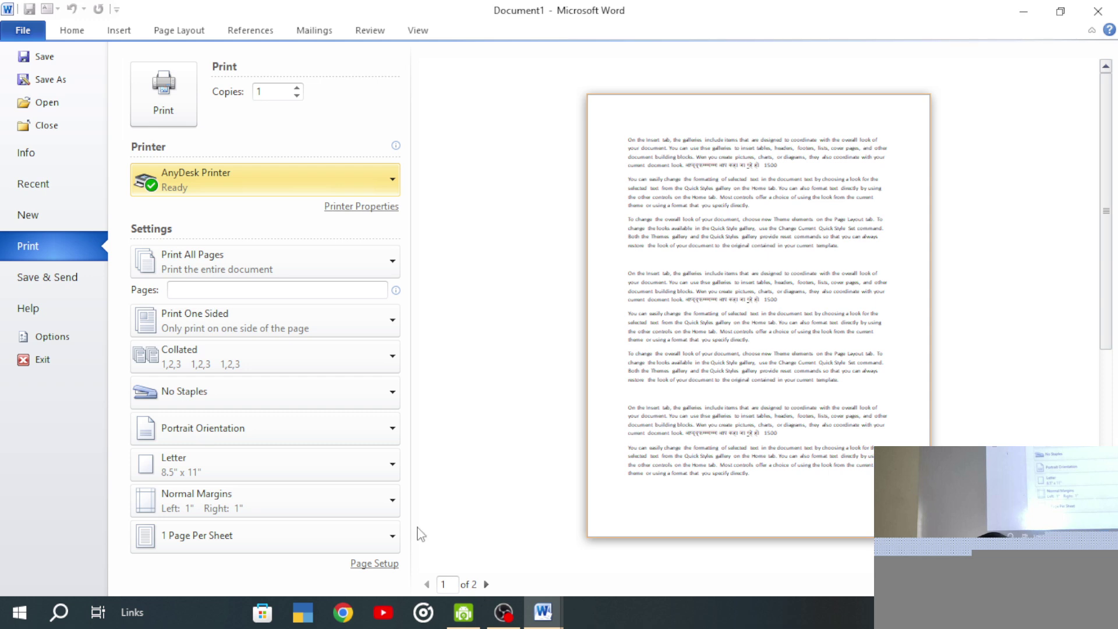
click(178, 267)
click(184, 314)
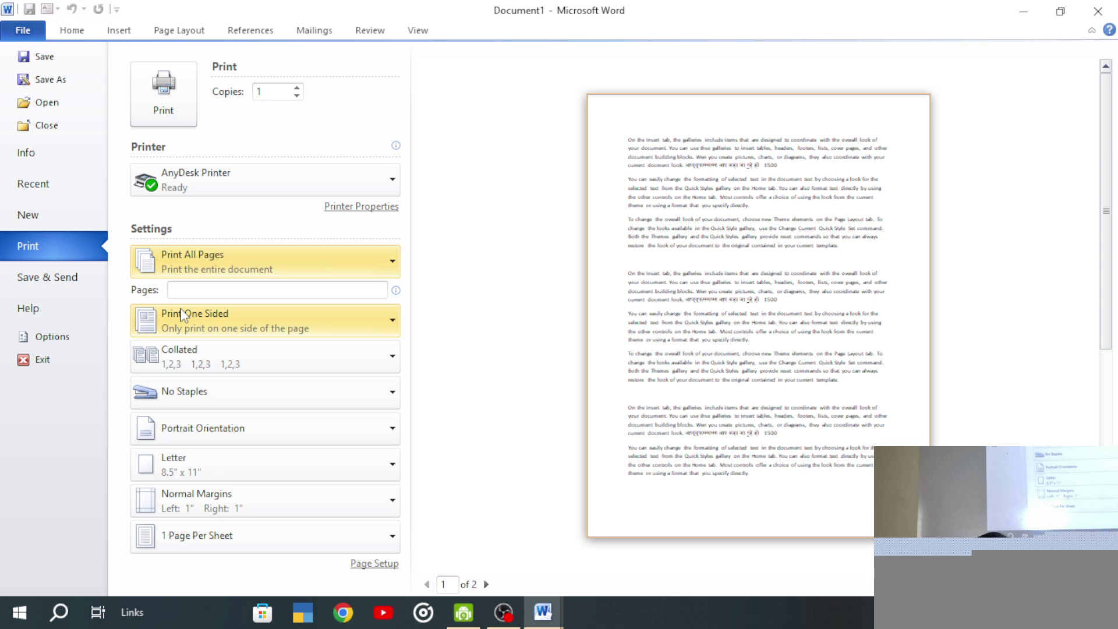
click(206, 292)
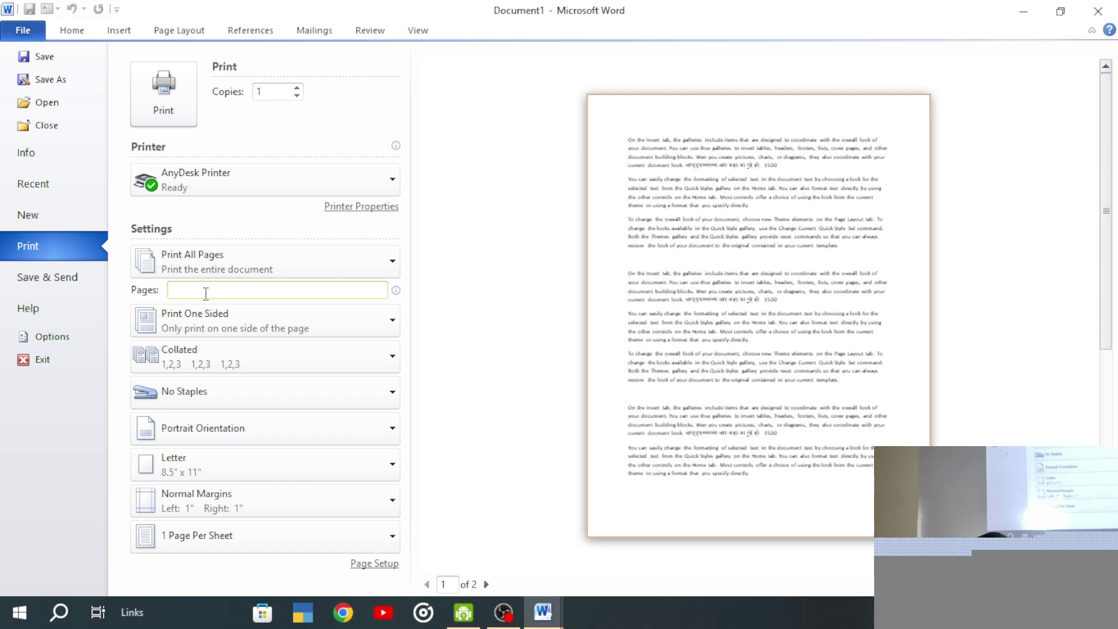
- Enter page 2 as a custom print range and keep copies collated
text(2)
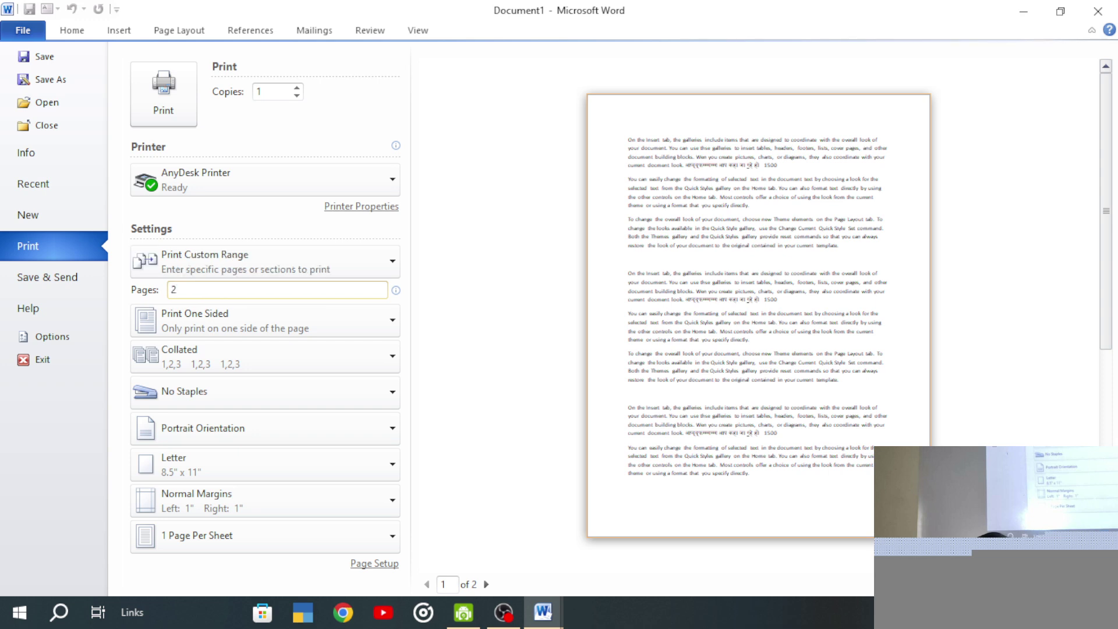
click(270, 265)
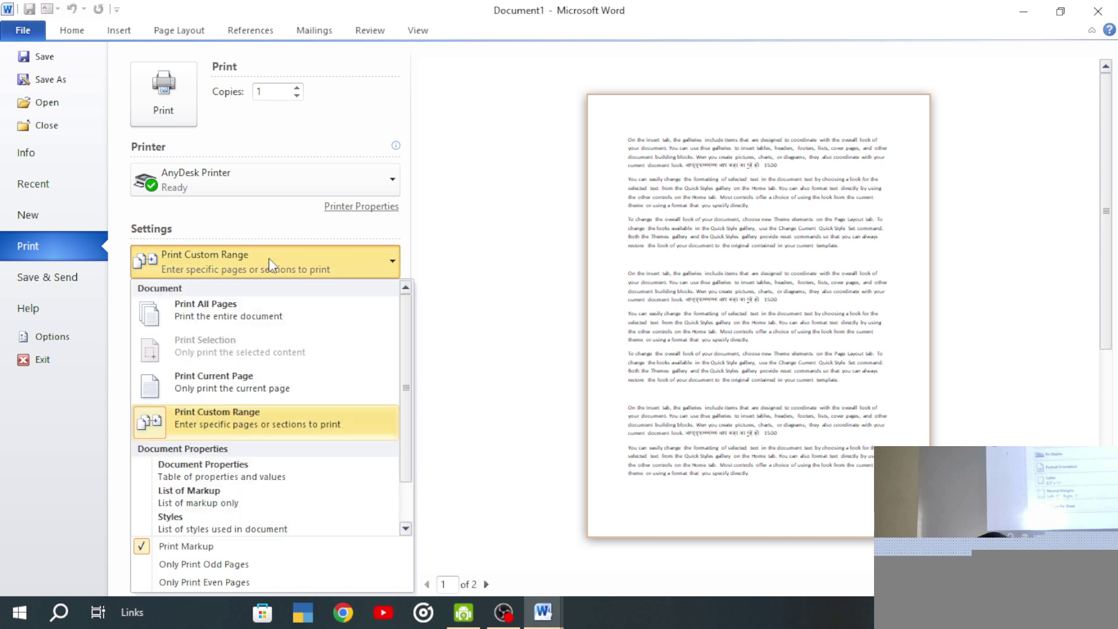
click(269, 265)
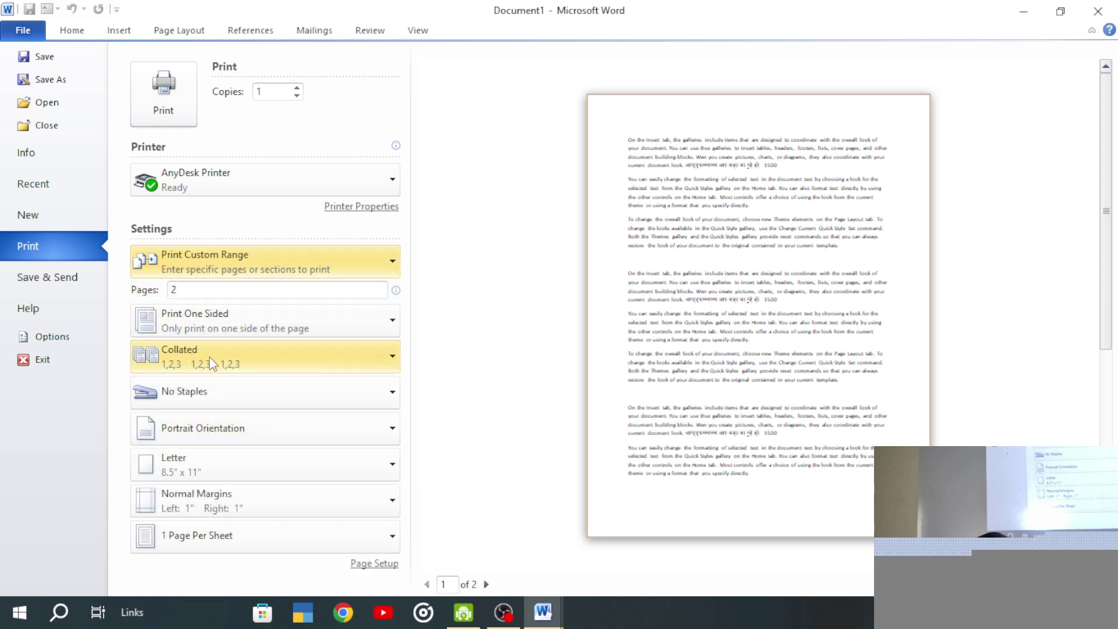
double_click(193, 291)
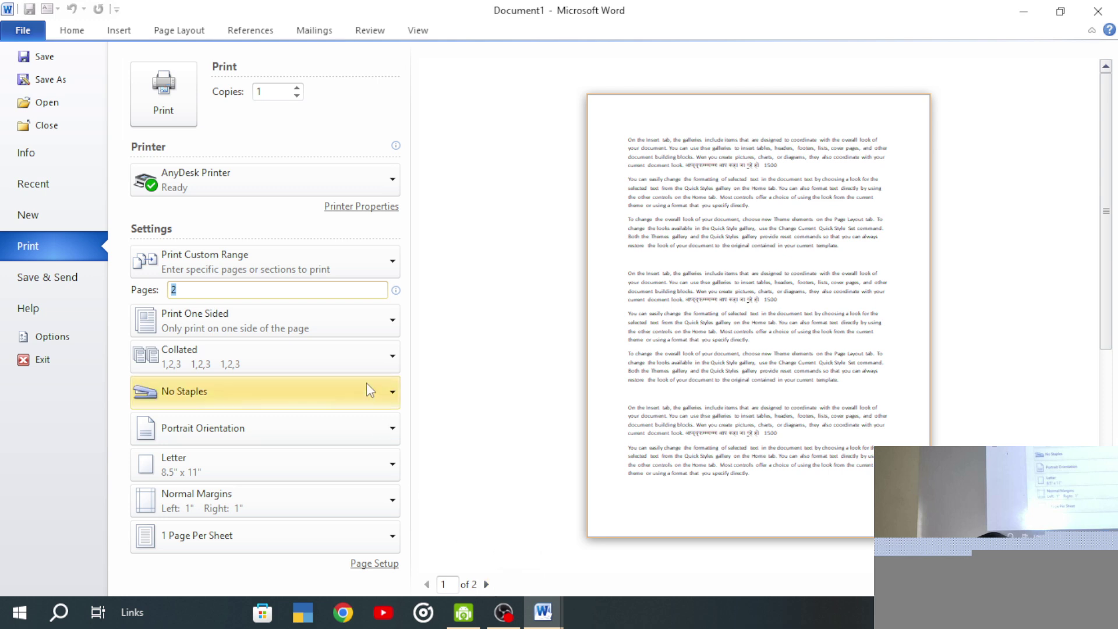
click(368, 367)
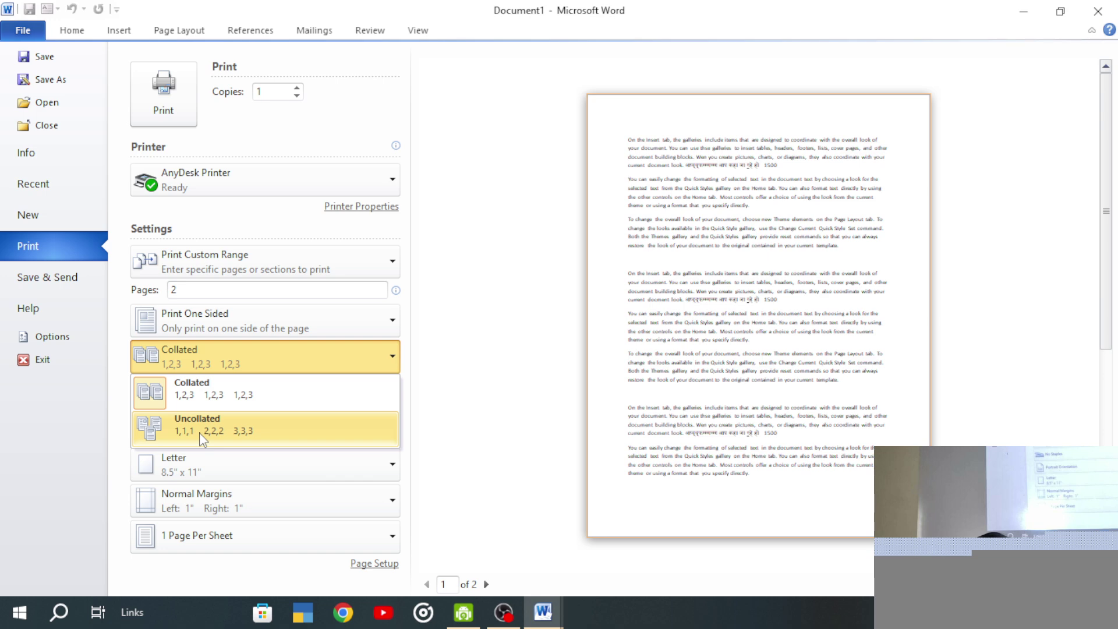
click(202, 396)
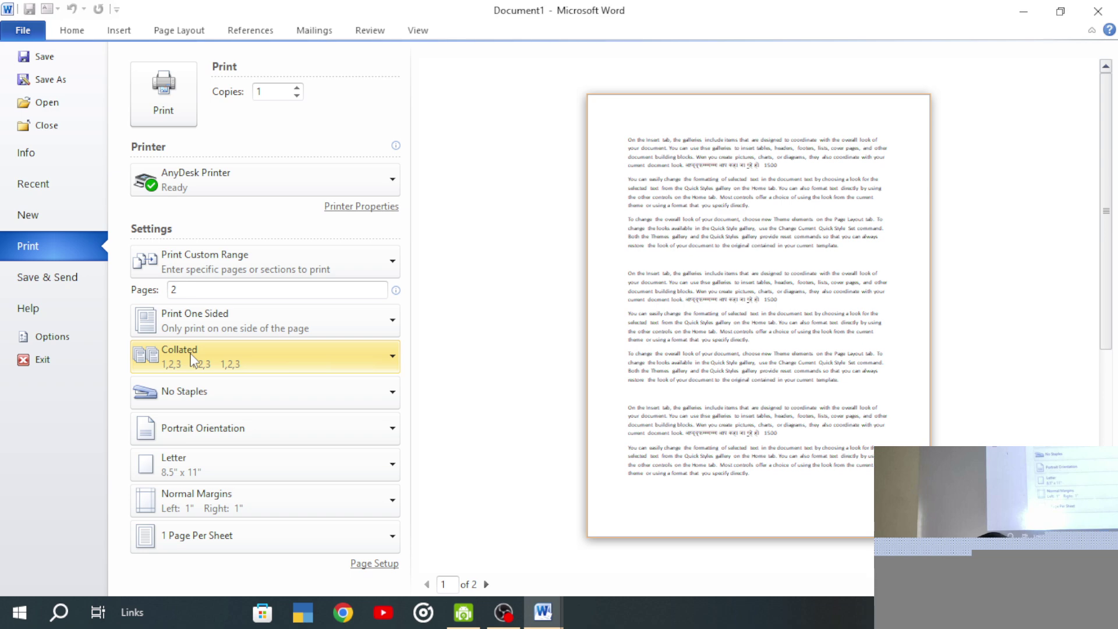
- Check the stapling and collation options, leaving copies collated
click(178, 393)
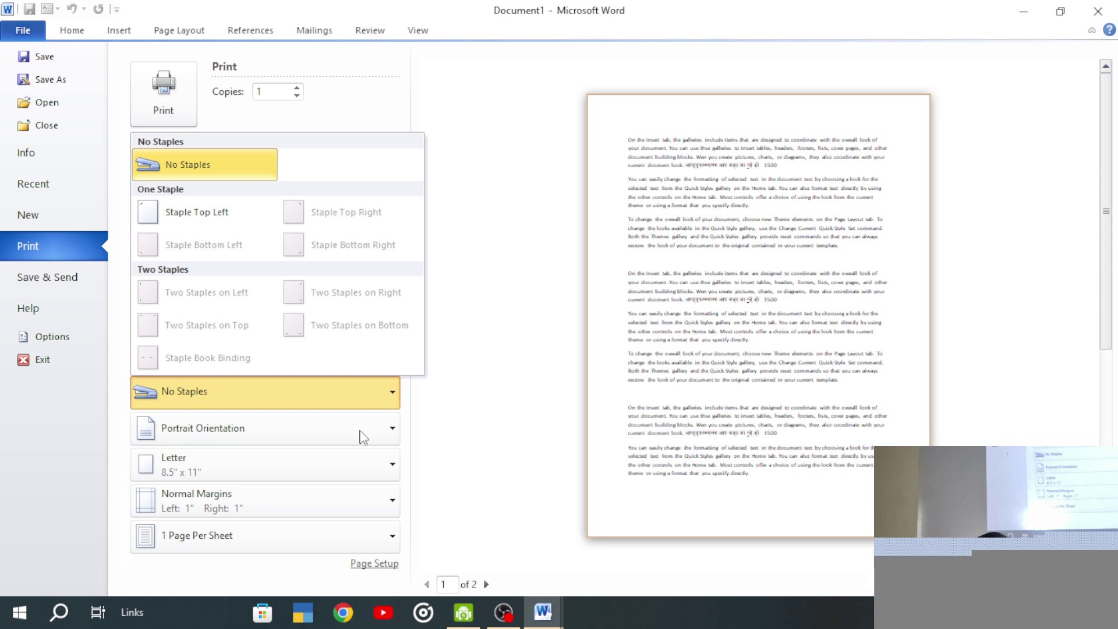
click(334, 381)
click(270, 362)
click(223, 433)
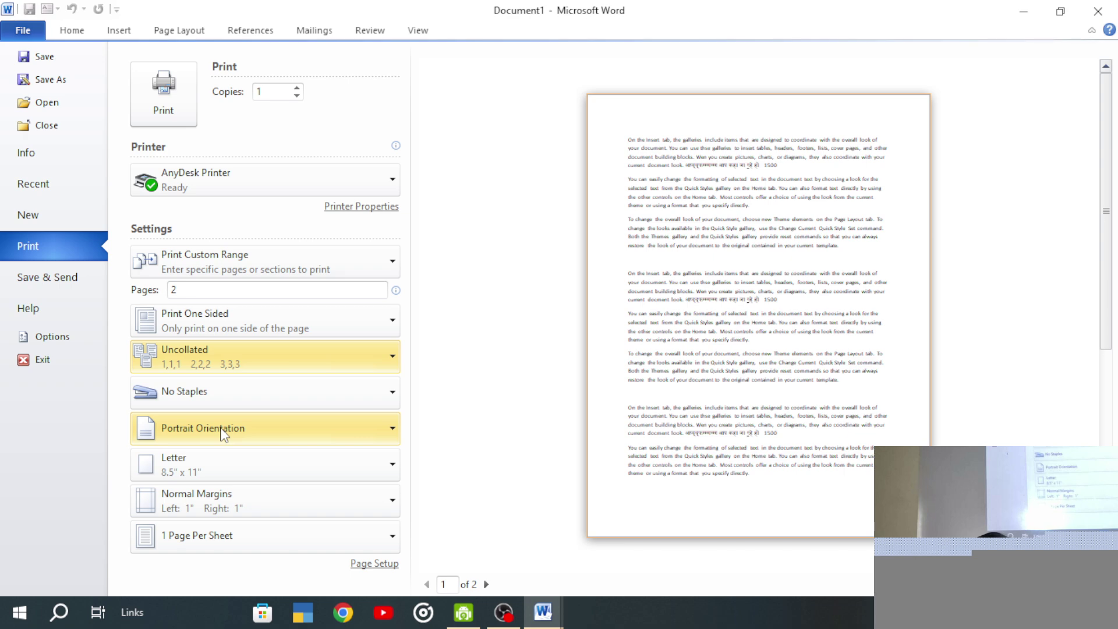
click(264, 345)
click(213, 379)
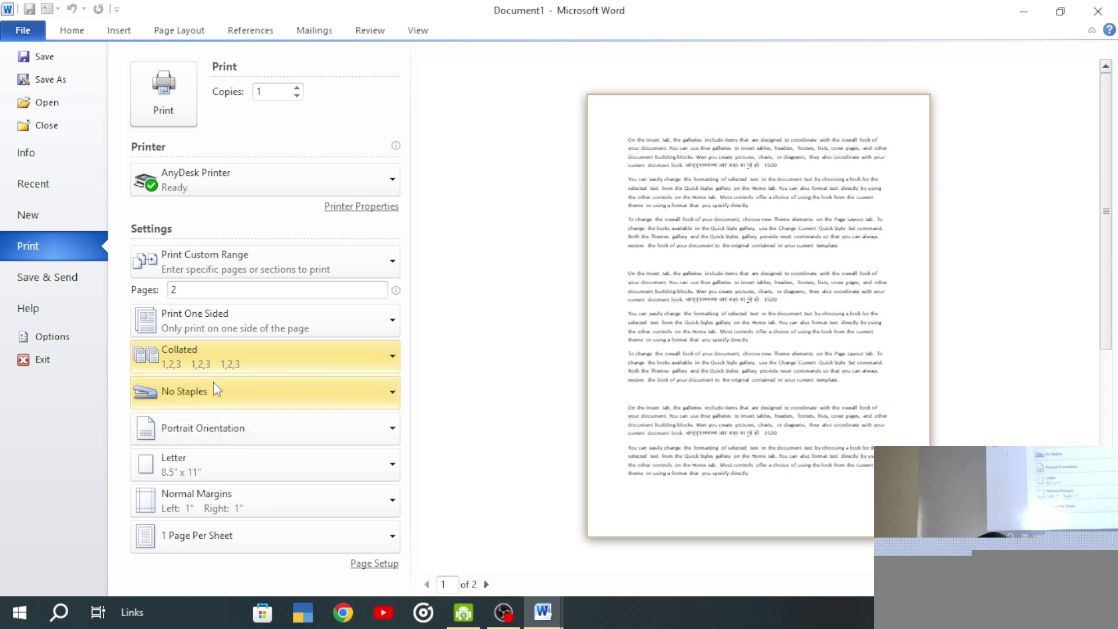
- Set A4 paper and 2 Pages Per Sheet, then preview page 2 and page 1
click(224, 467)
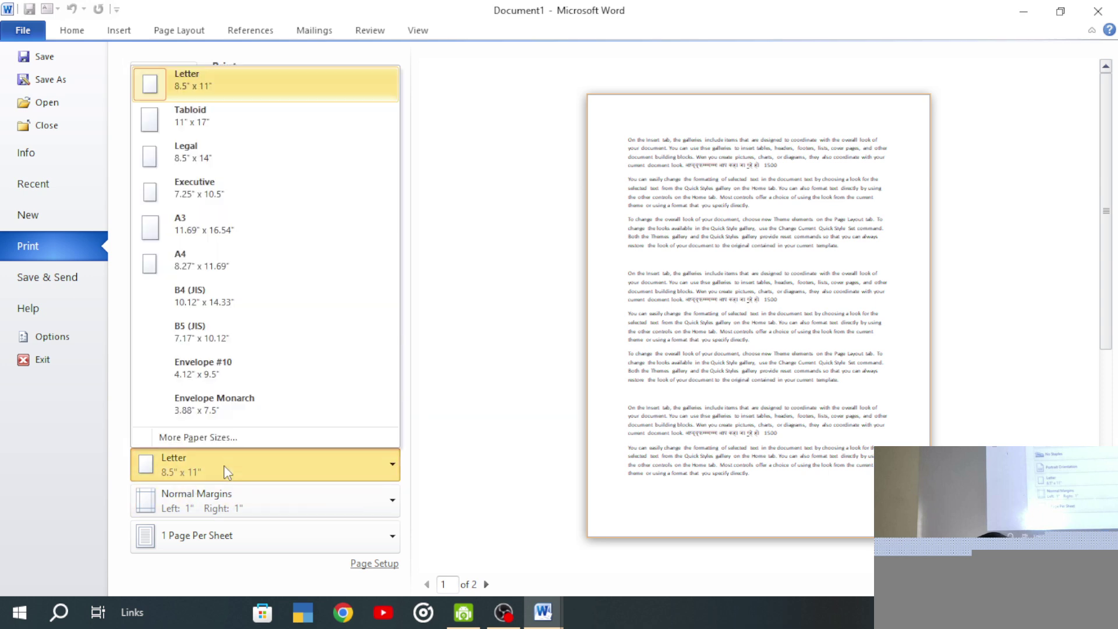
click(227, 271)
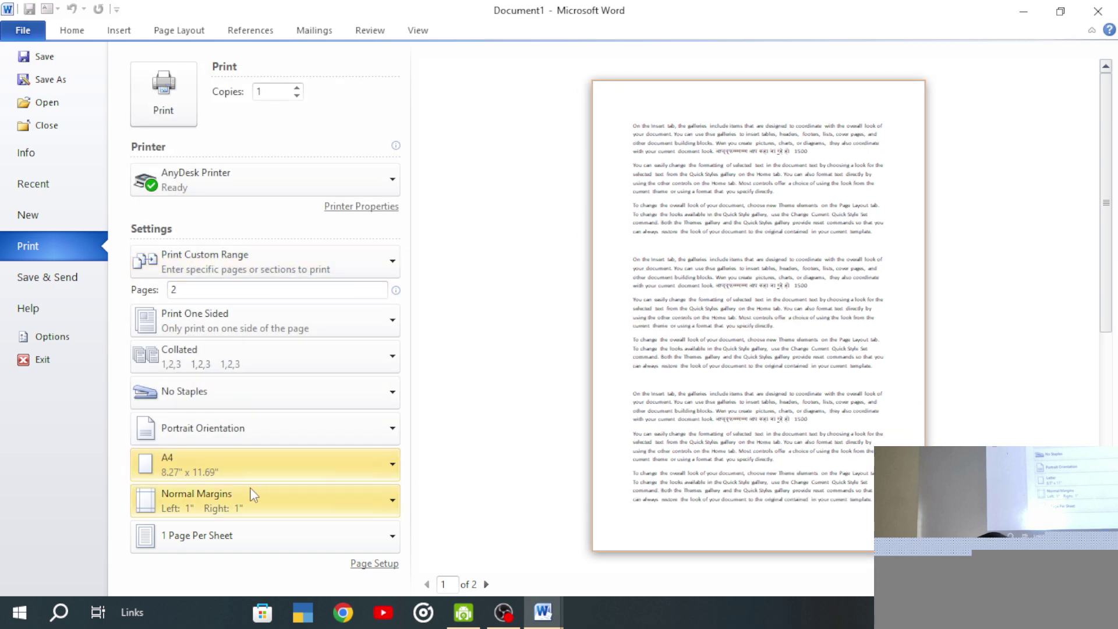
click(225, 539)
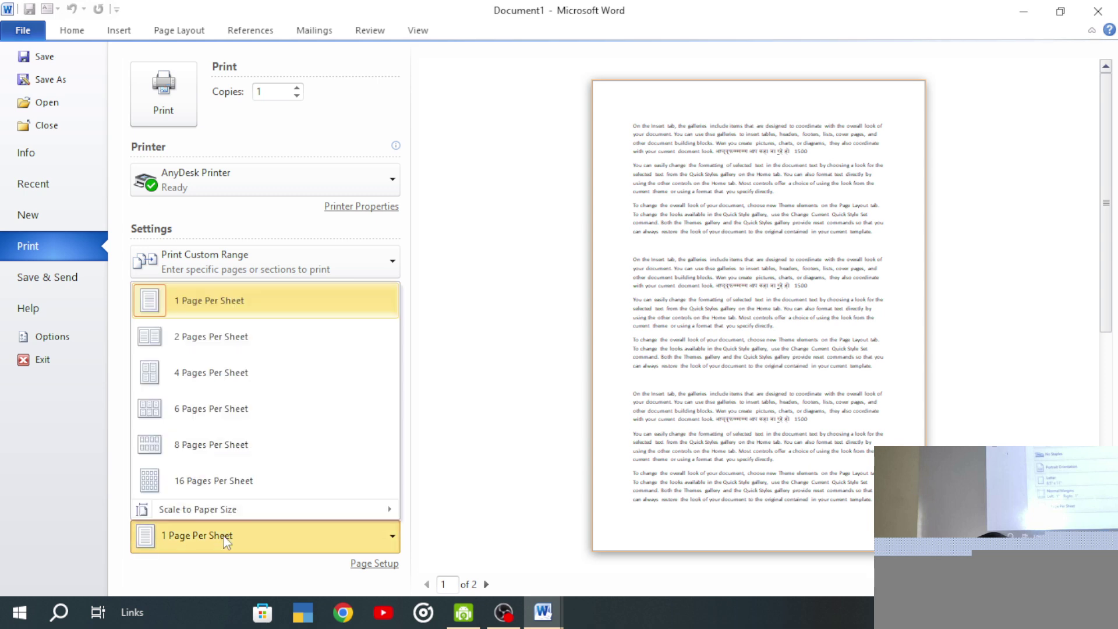
click(242, 337)
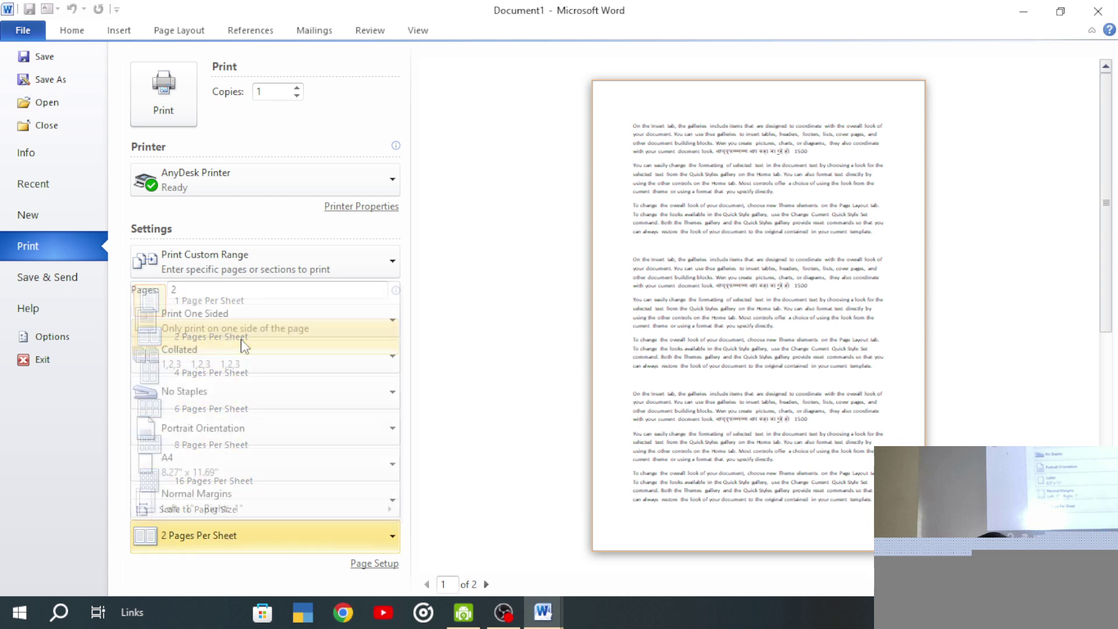
click(204, 537)
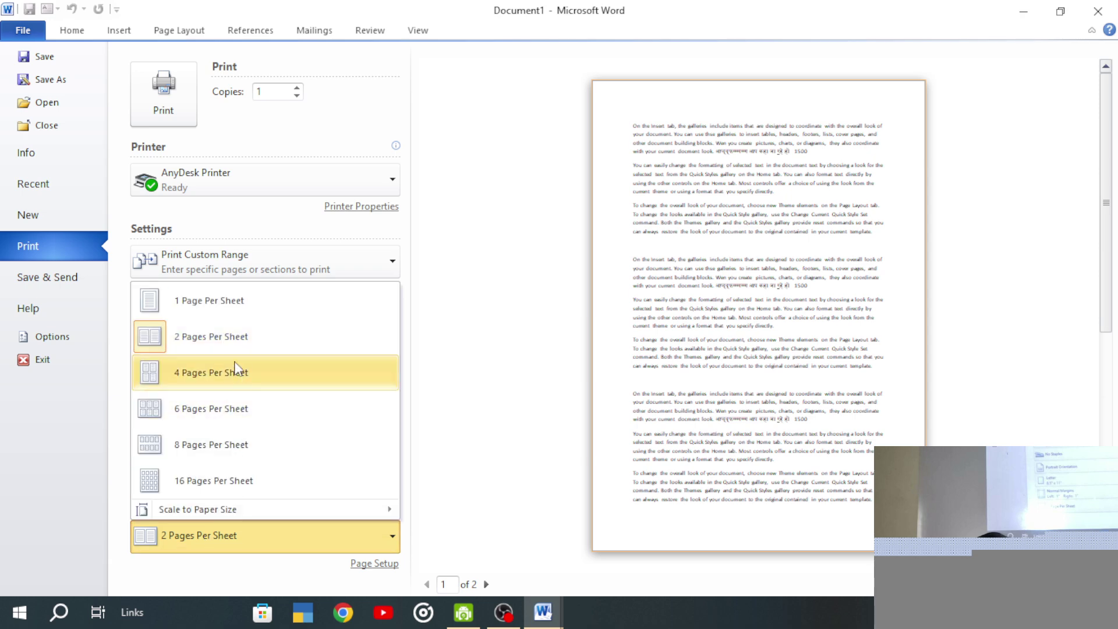
click(238, 338)
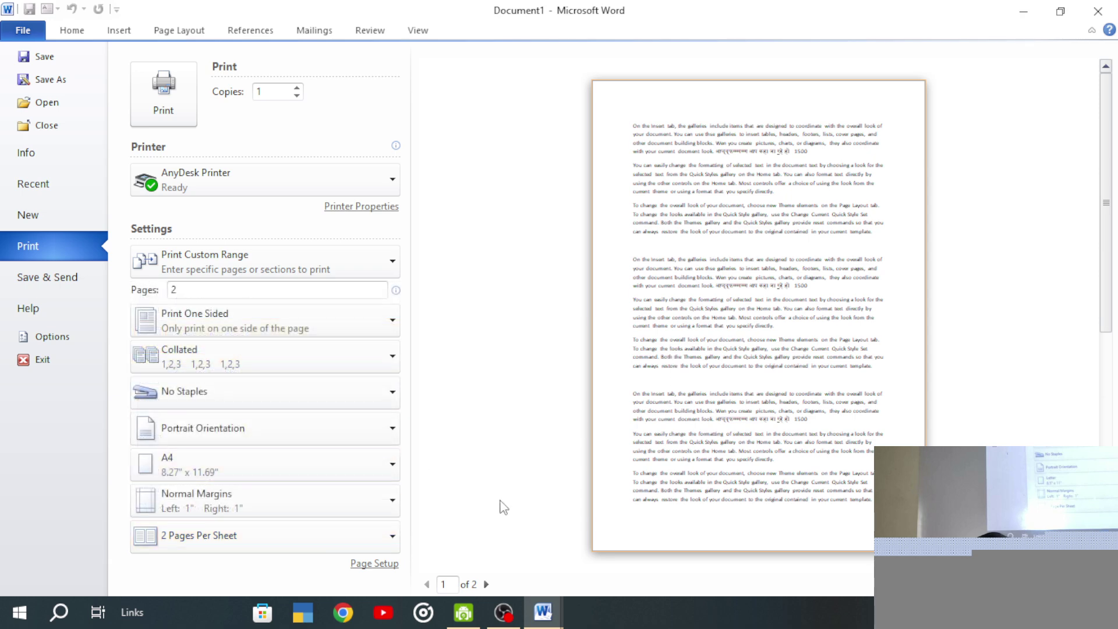
click(485, 584)
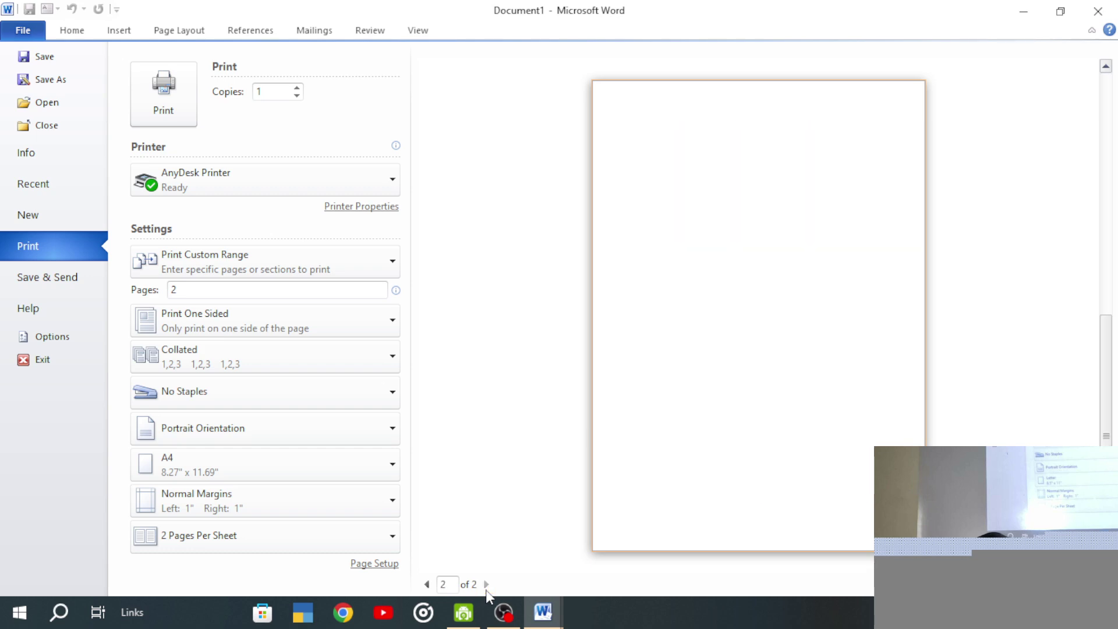
click(427, 584)
- Leave Backstage and paste a second copy of the text, filling three pages
click(23, 30)
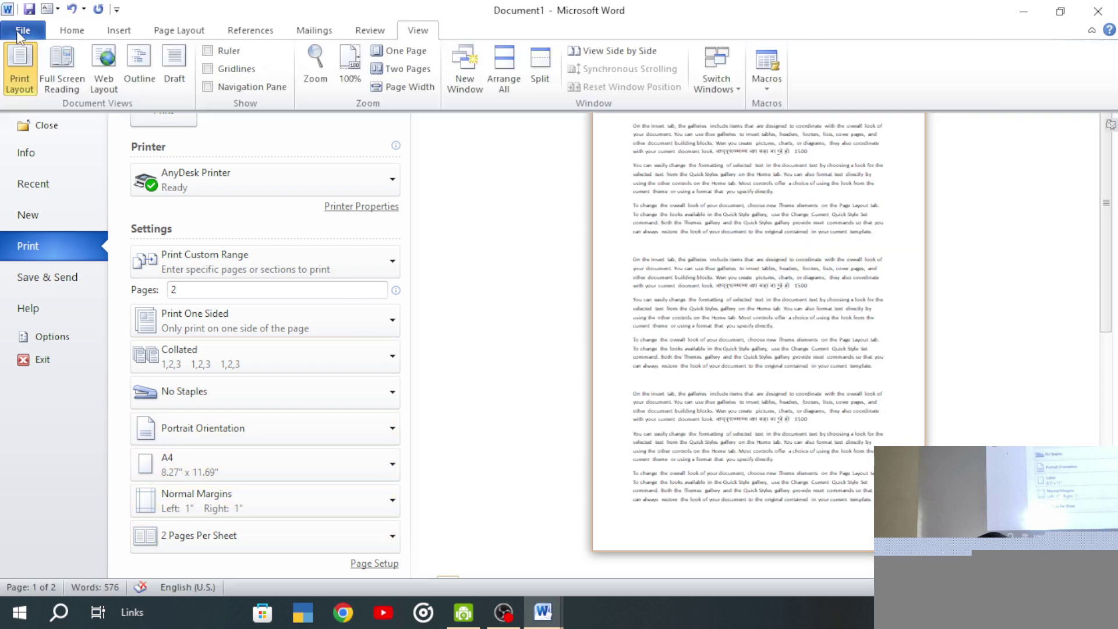
key(ctrl+a)
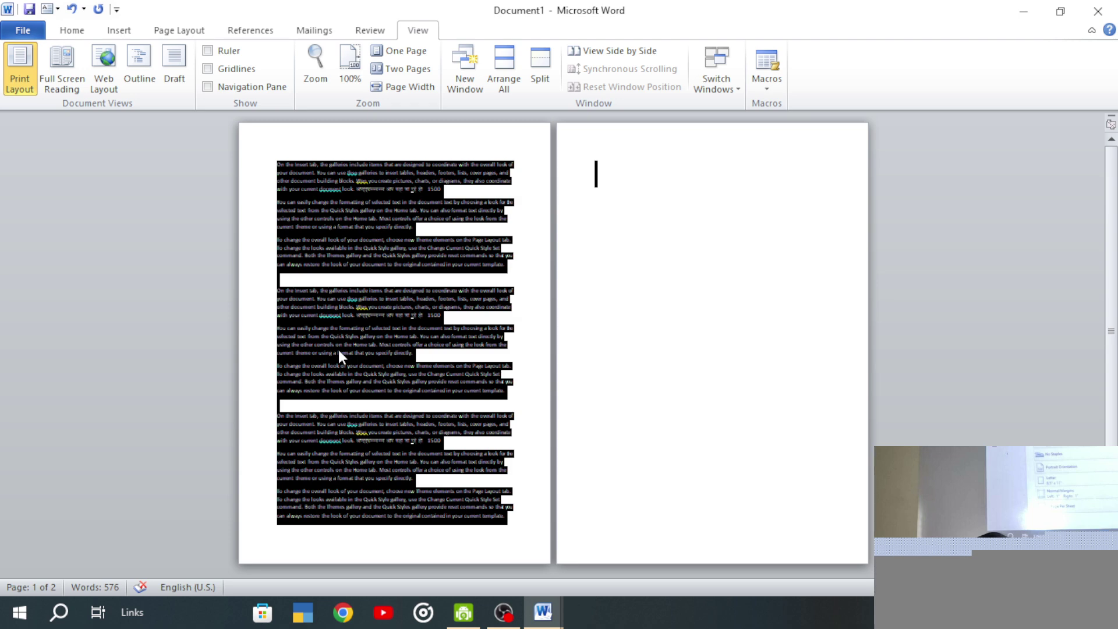
key(ctrl+v)
key(ctrl+v)
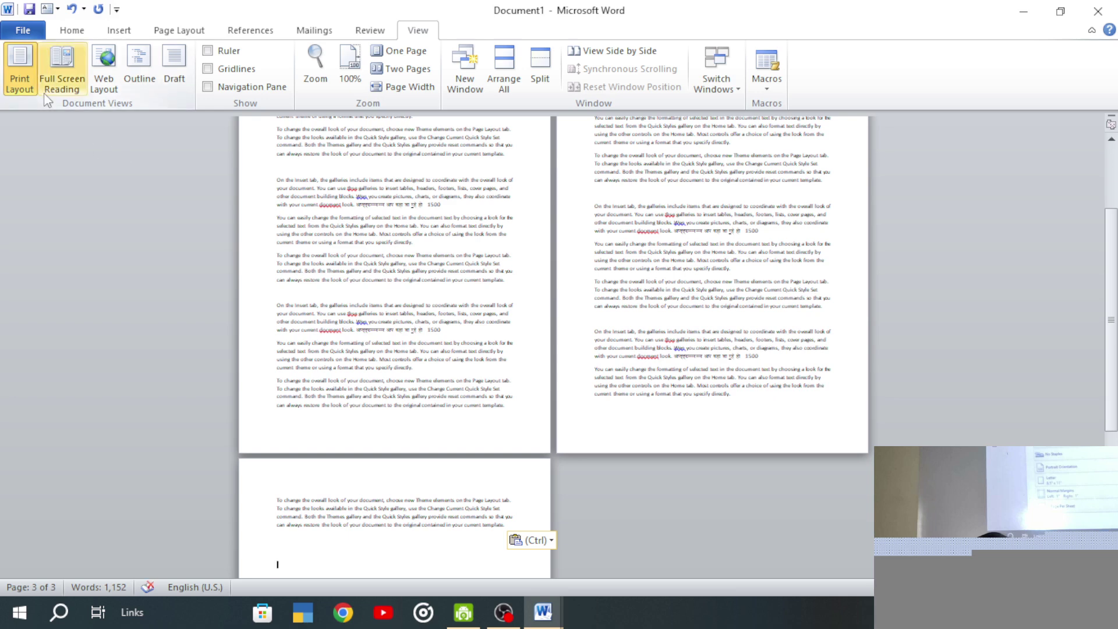
- In Print, clear the Pages box to print all pages at 1 Page Per Sheet
key(ctrl+p)
click(237, 511)
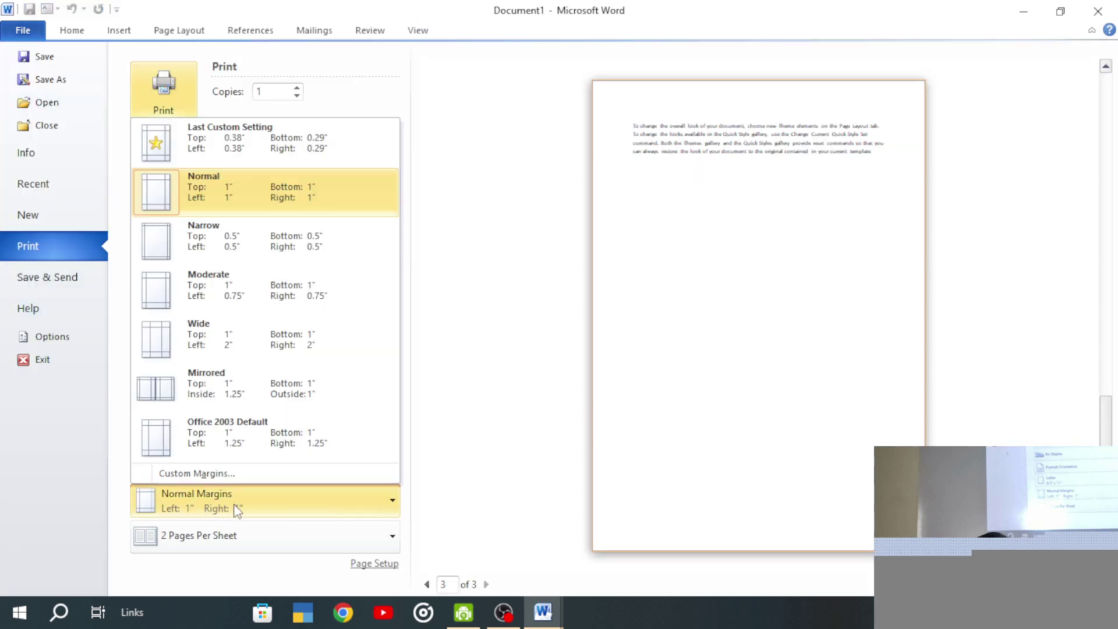
click(228, 536)
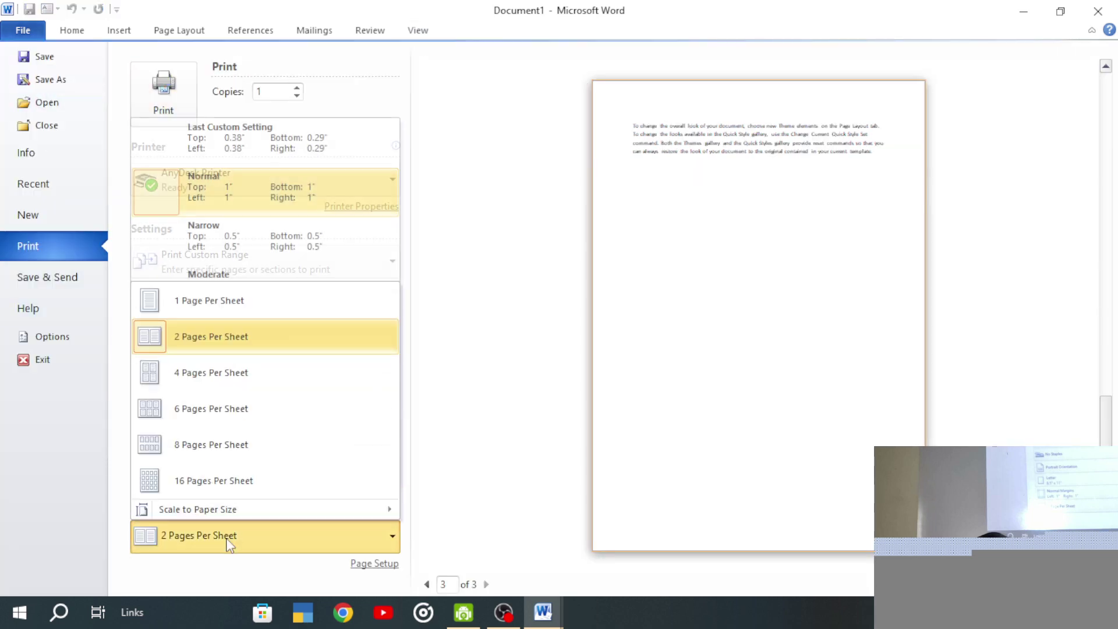
click(240, 352)
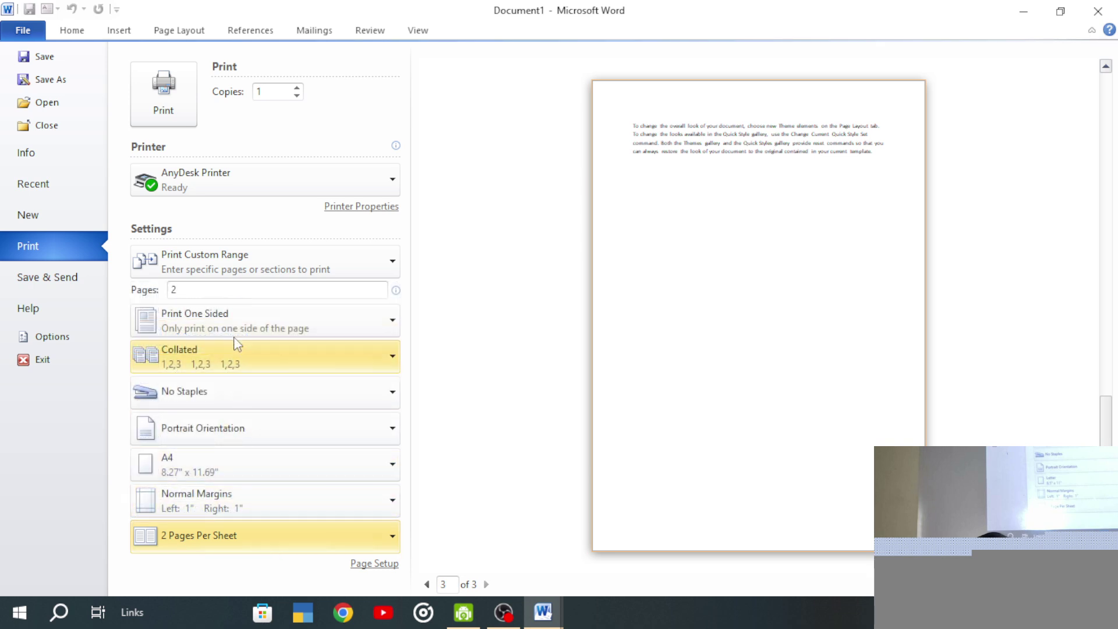
click(177, 290)
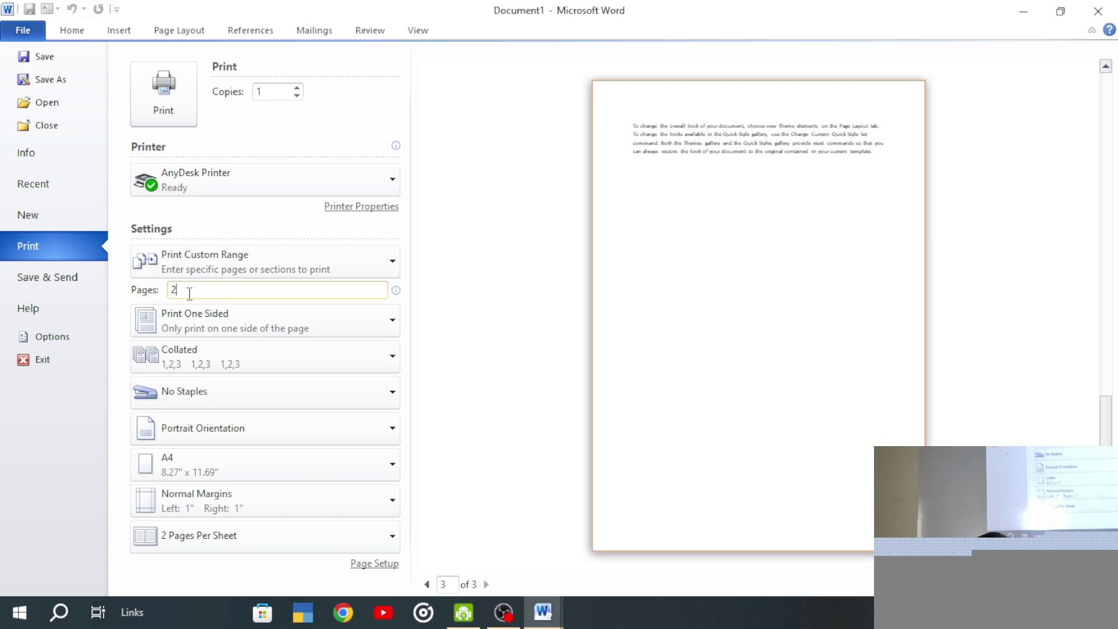
key(BackSpace)
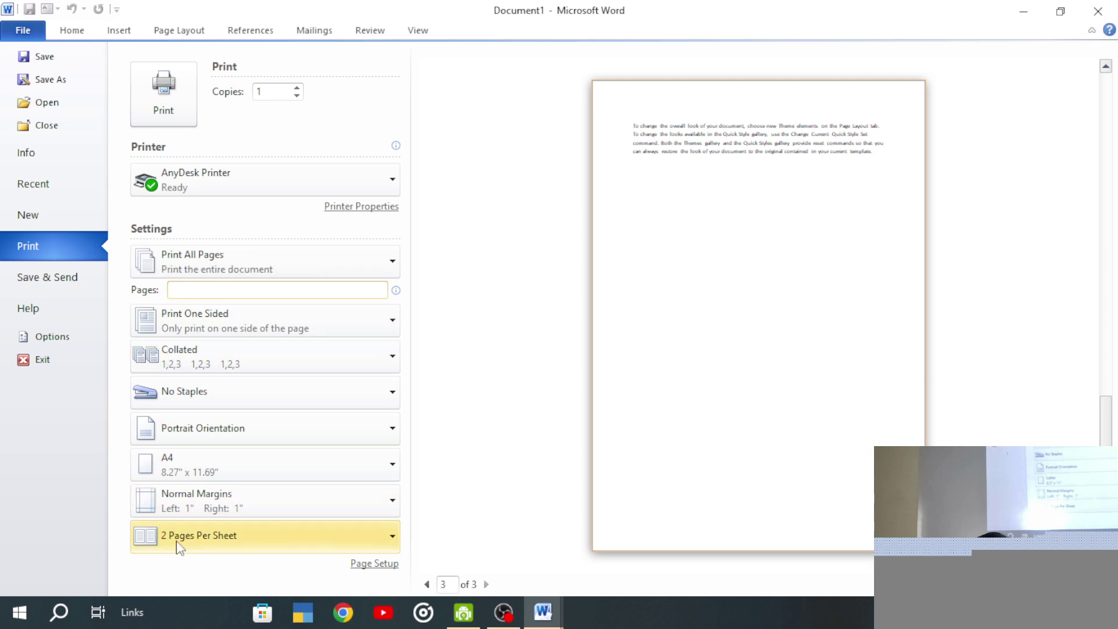
click(178, 540)
click(198, 309)
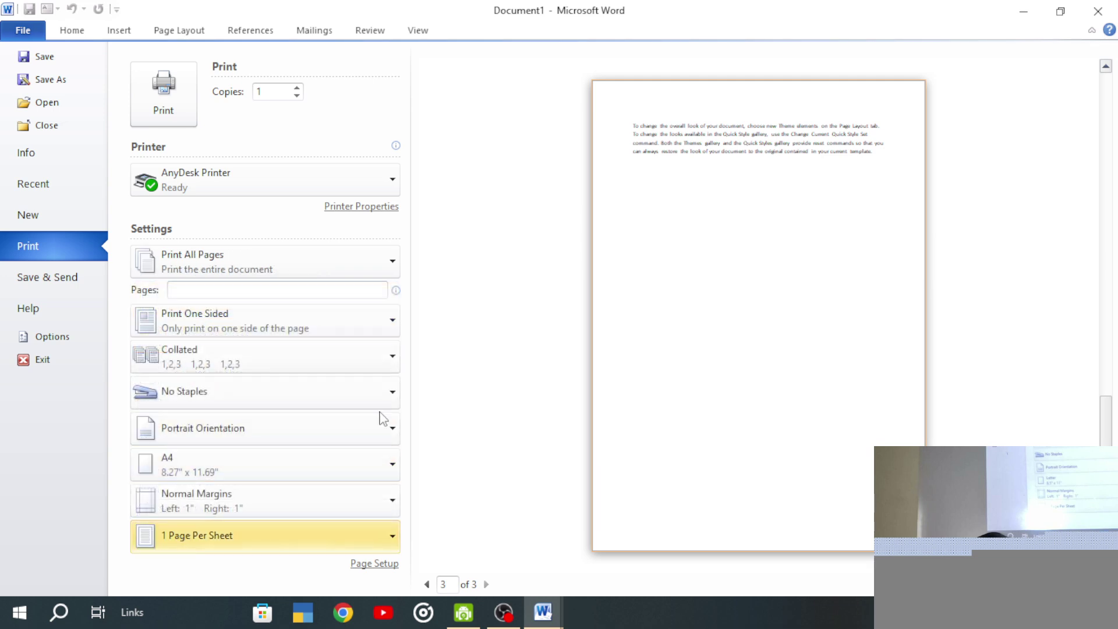
- Keep all pages and switch to Landscape, trying 2 and 4 pages per sheet before reverting to 1
click(195, 268)
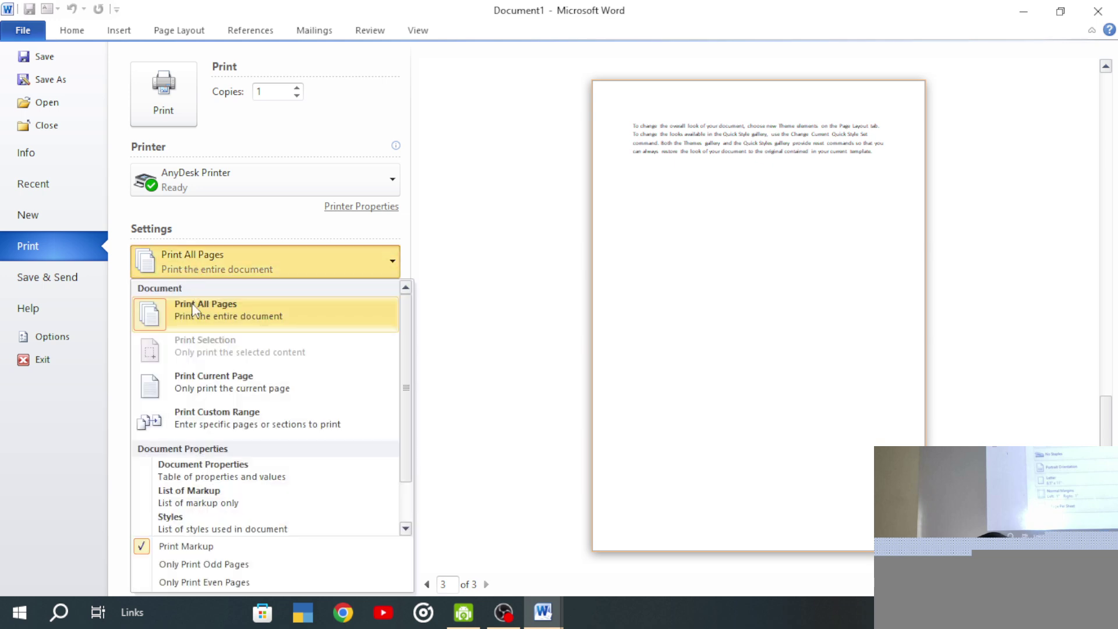
click(195, 309)
click(197, 542)
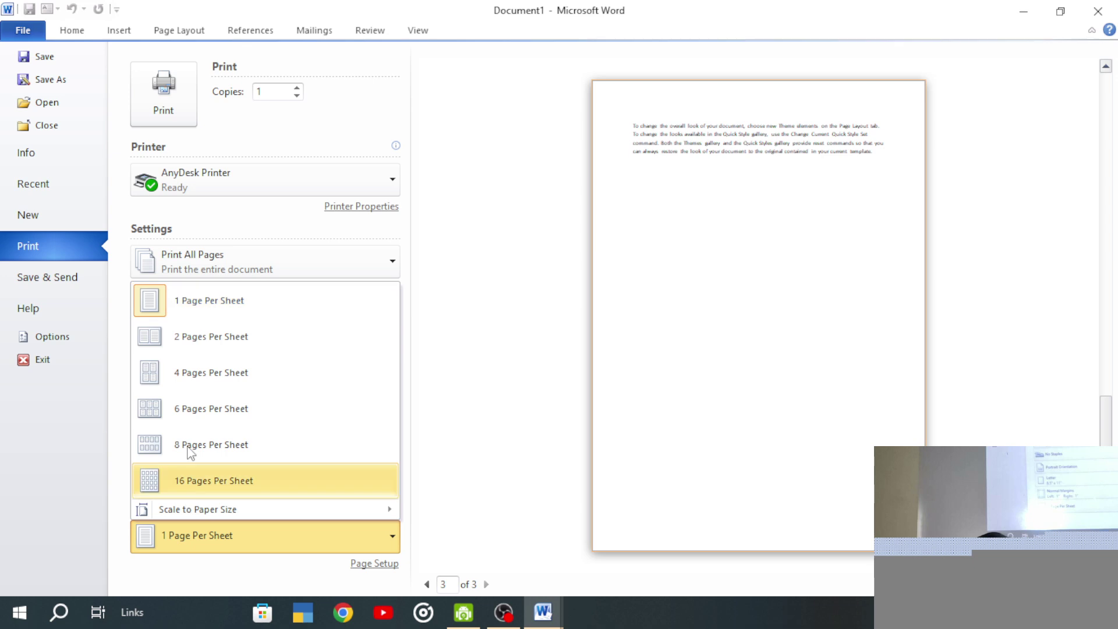
click(208, 348)
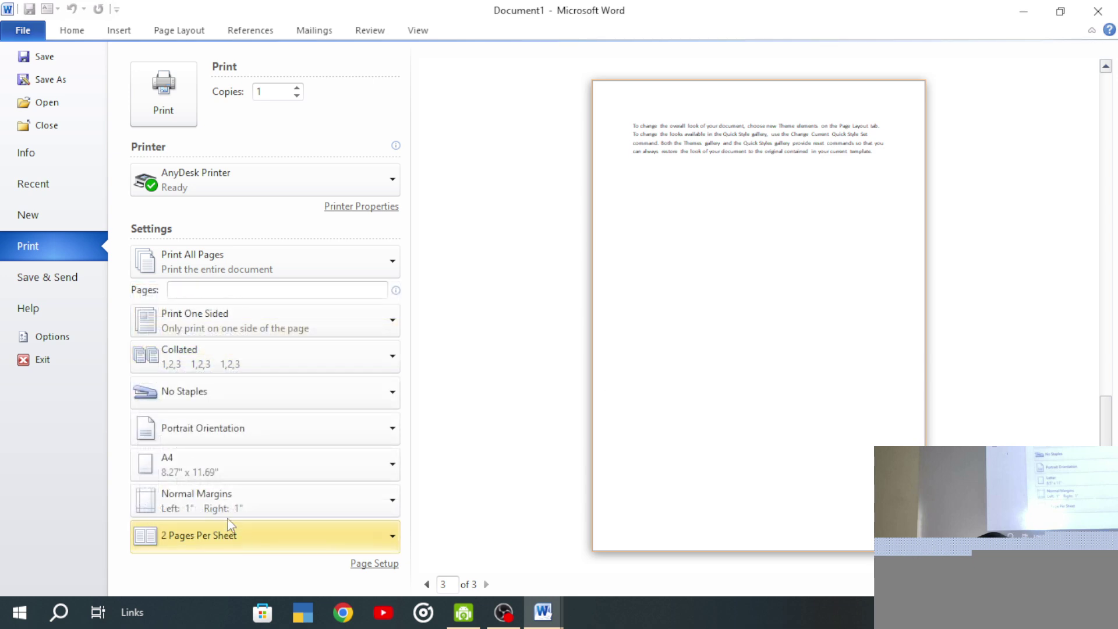
click(221, 442)
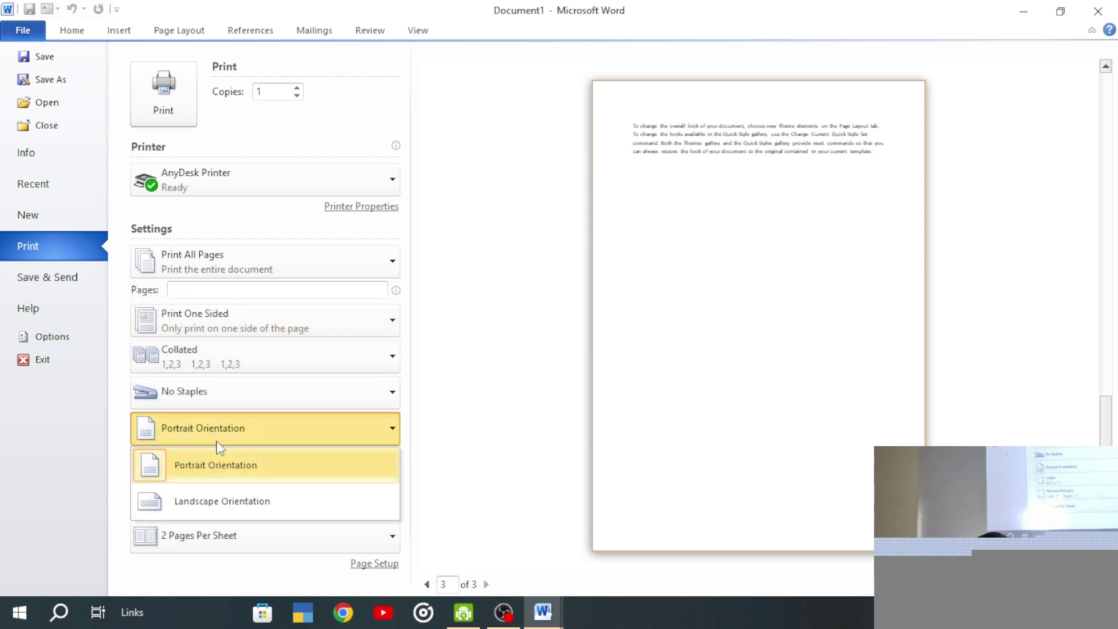
click(218, 502)
click(233, 540)
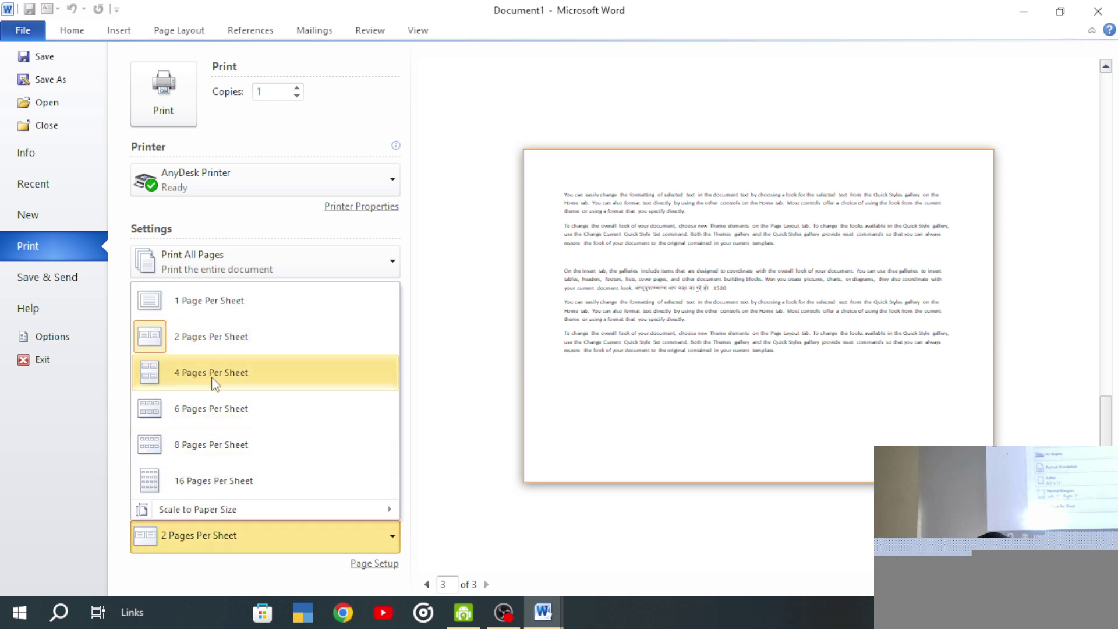
click(213, 376)
click(193, 539)
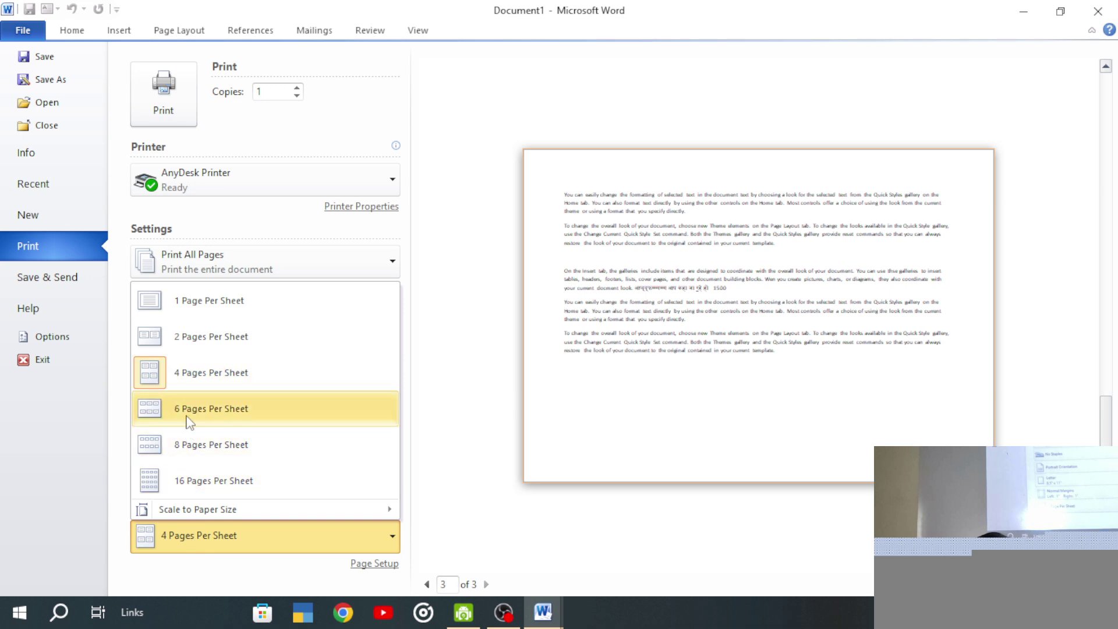
click(201, 314)
- Apply Narrow 0.5" margins and 2 Pages Per Sheet, keep A4, and open Page Setup
click(196, 500)
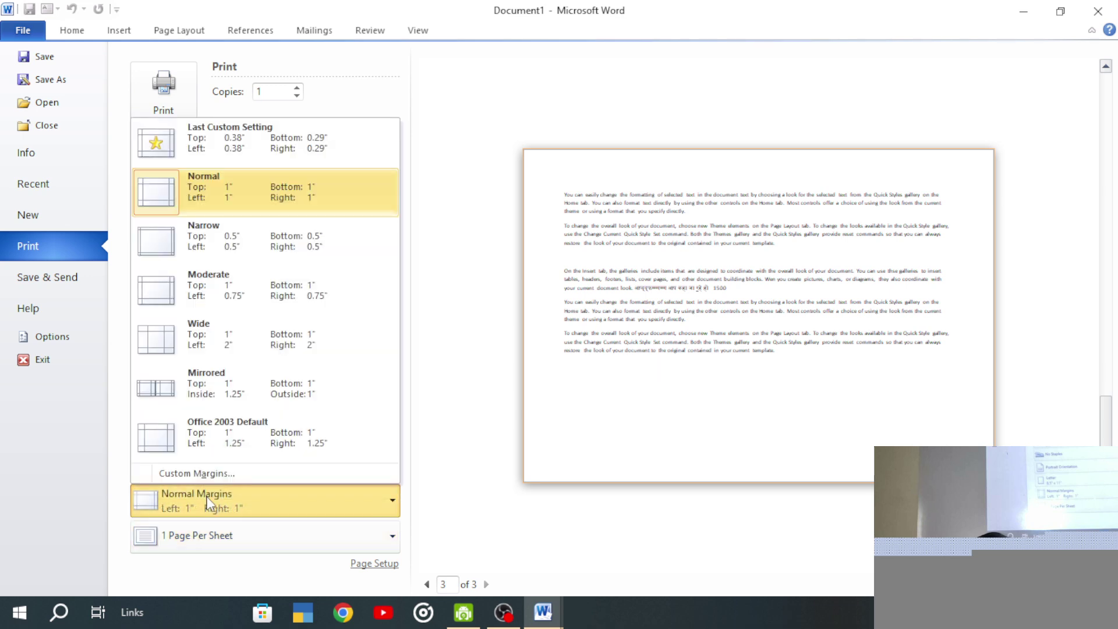
click(196, 240)
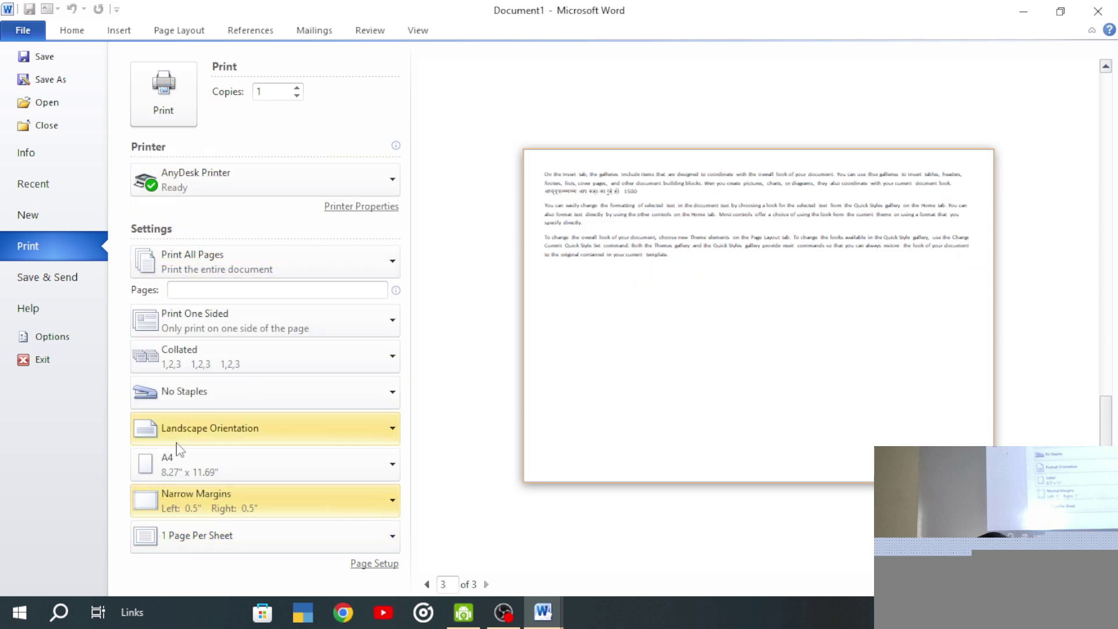
click(177, 543)
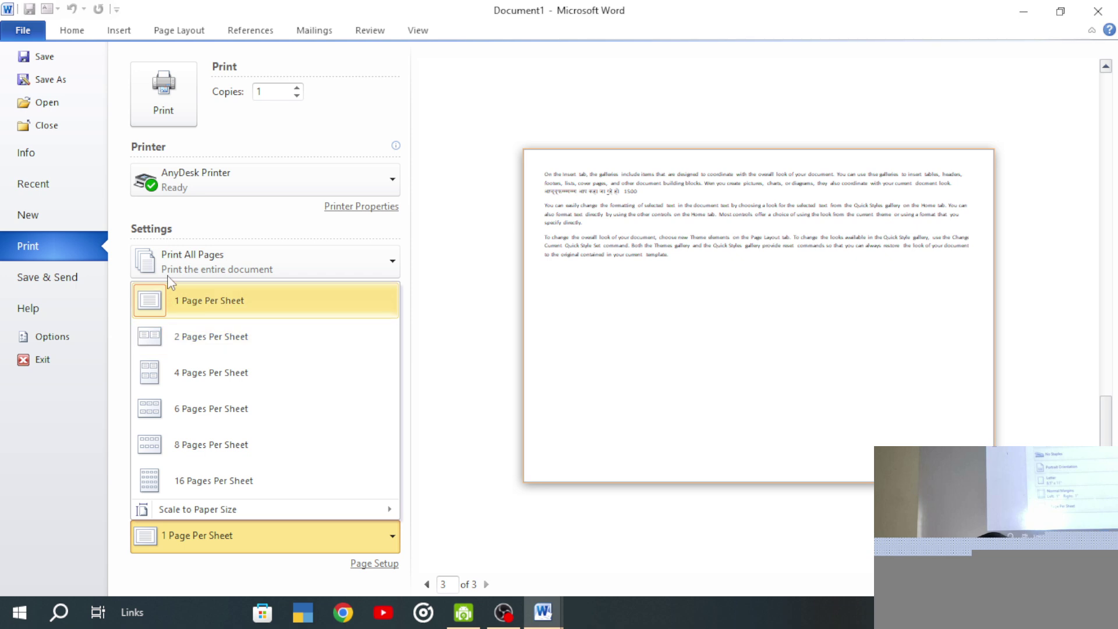
click(186, 341)
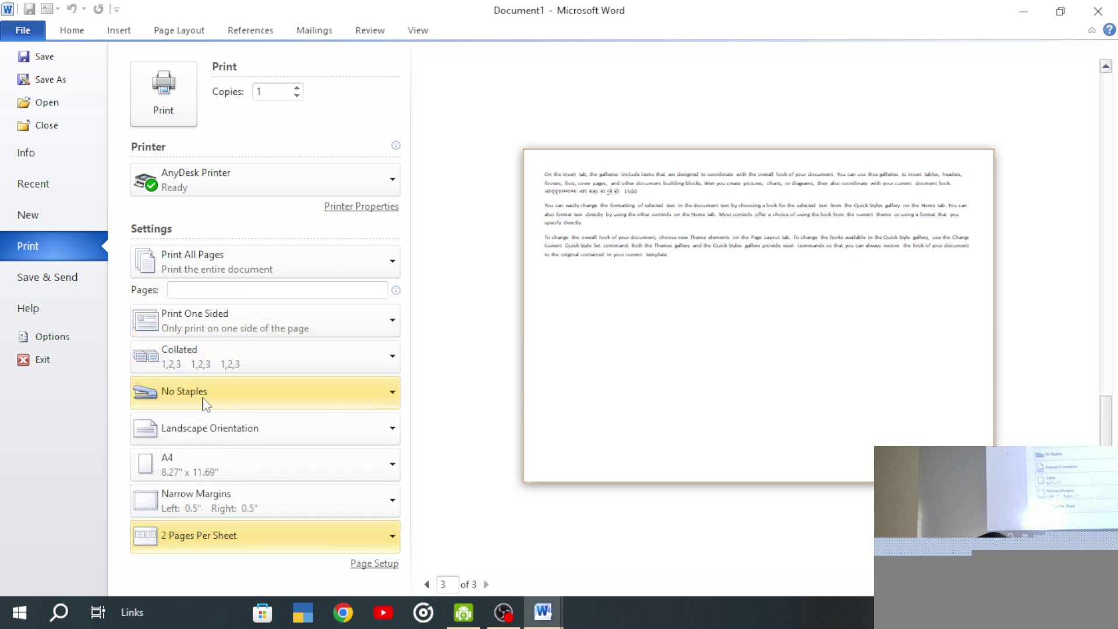
click(198, 472)
click(198, 472)
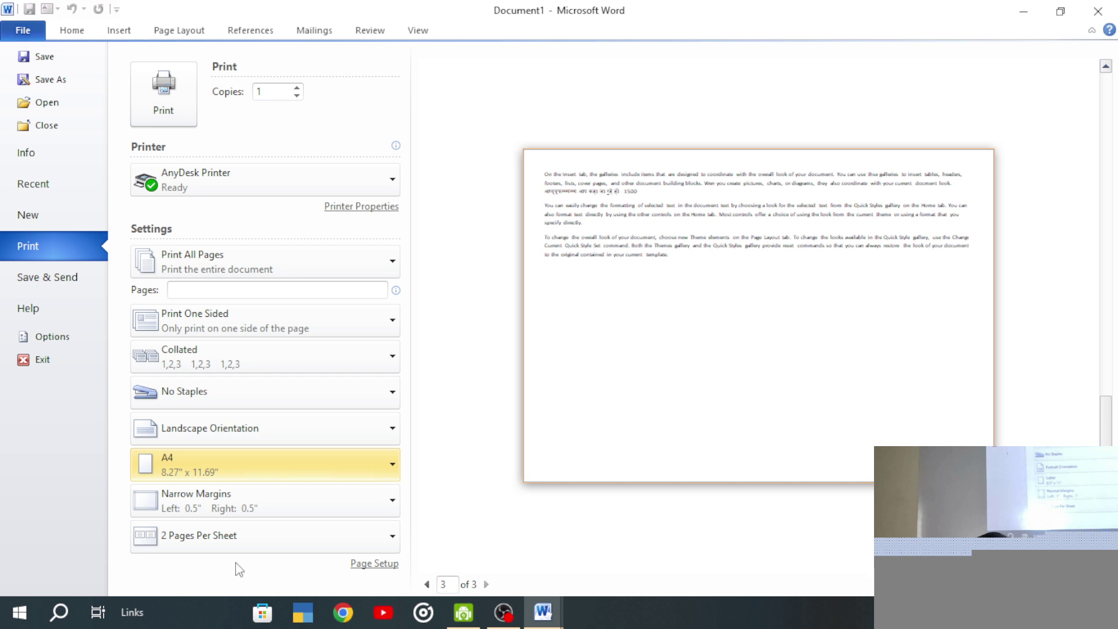
click(362, 563)
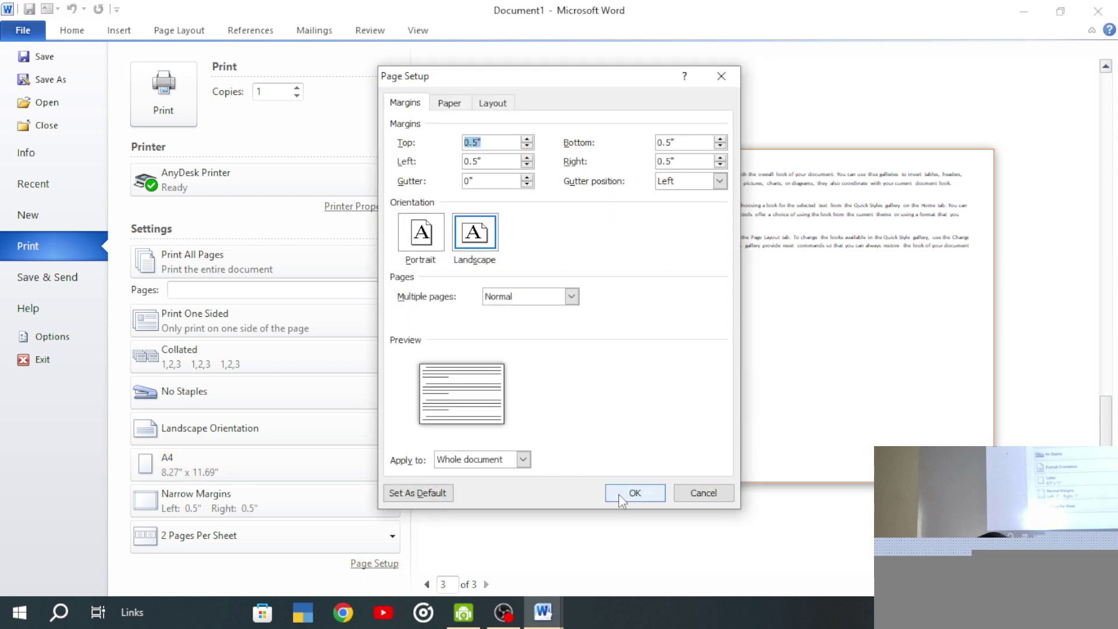
- Cancel Page Setup twice, confirm 2 Pages Per Sheet, and return to the 1,152-word landscape document
click(704, 493)
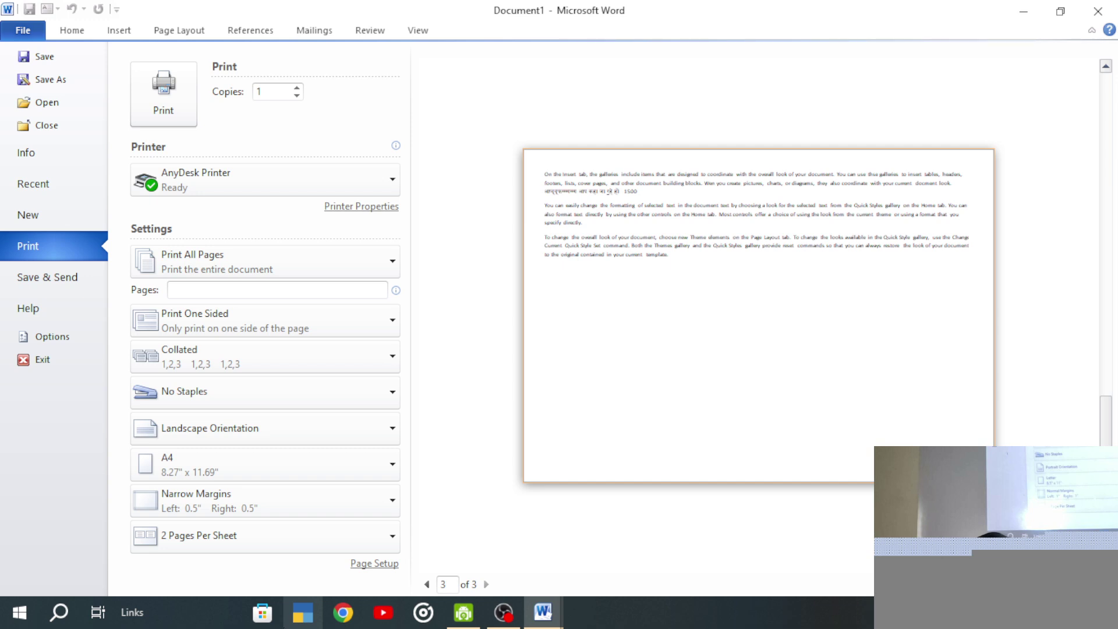
click(374, 563)
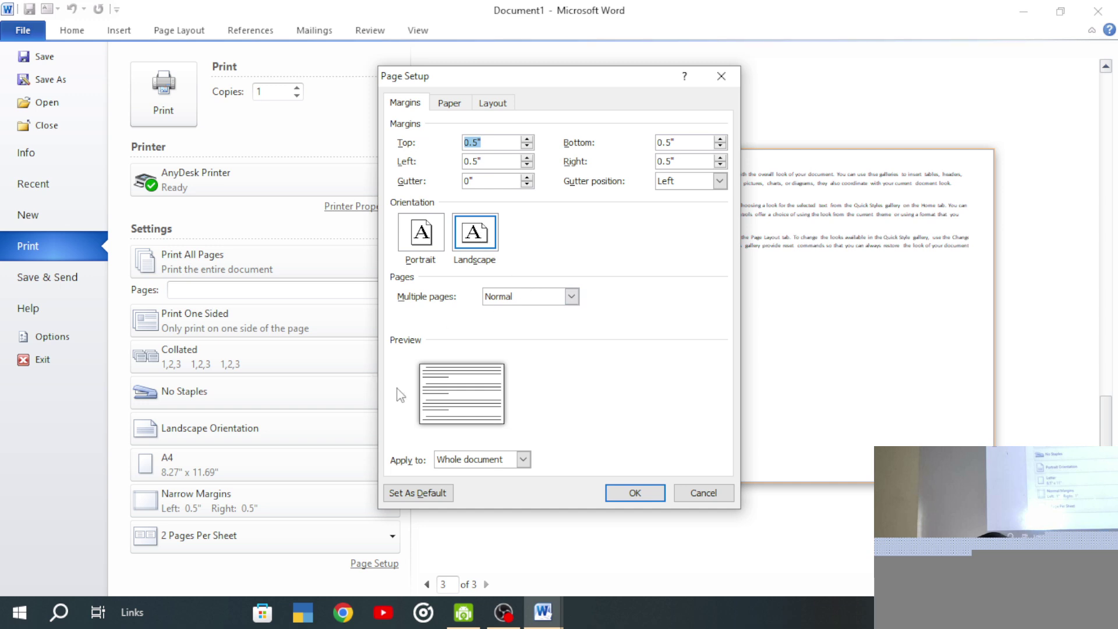
click(721, 75)
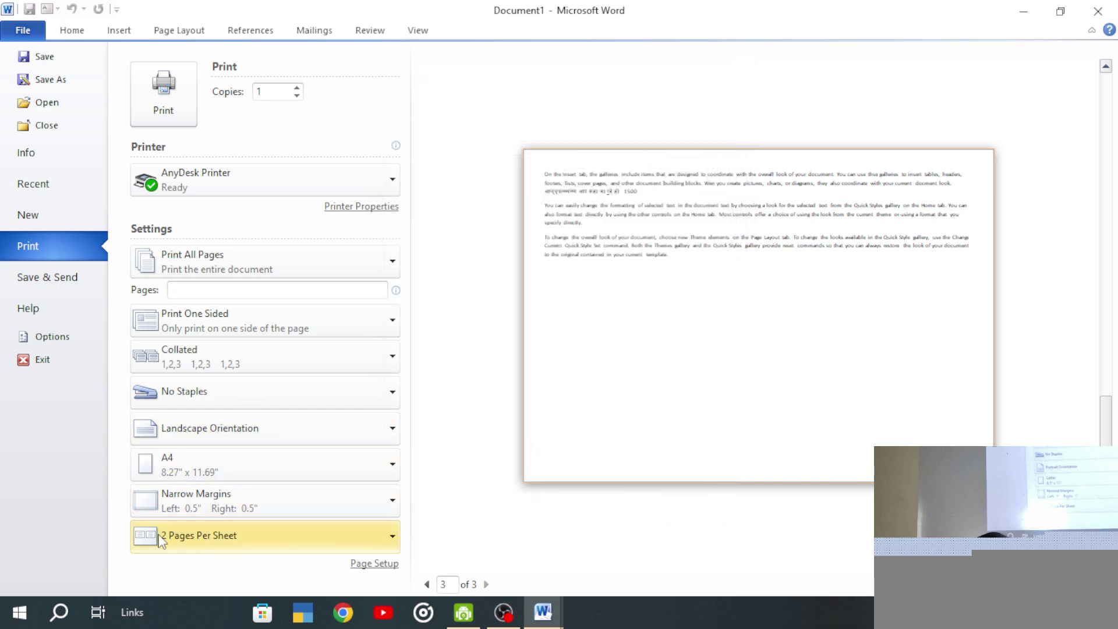
click(202, 535)
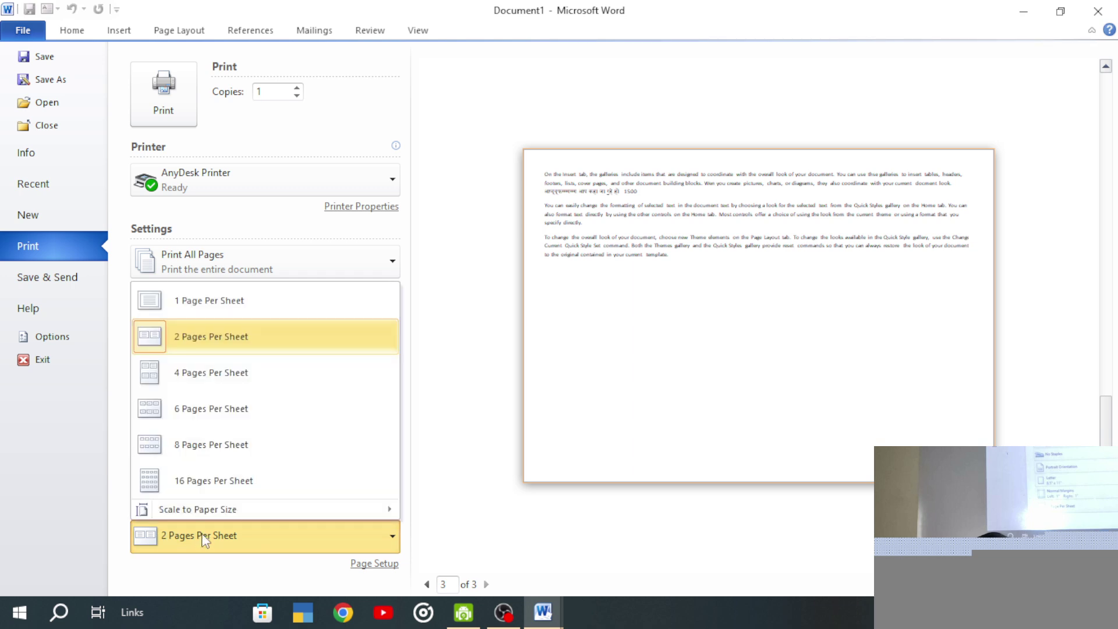
click(429, 463)
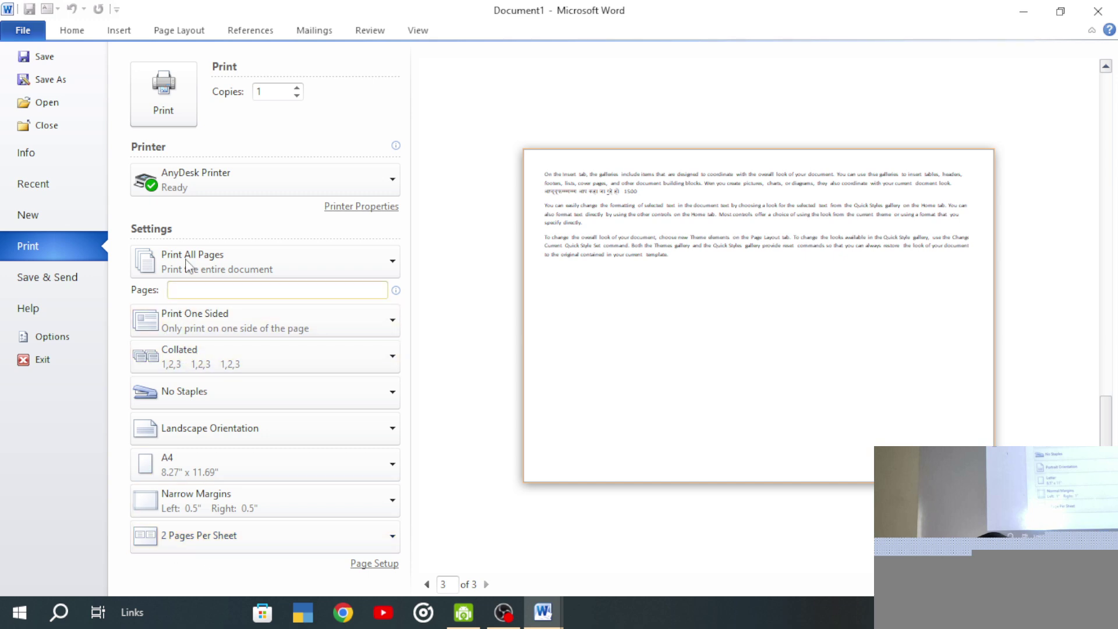
click(22, 22)
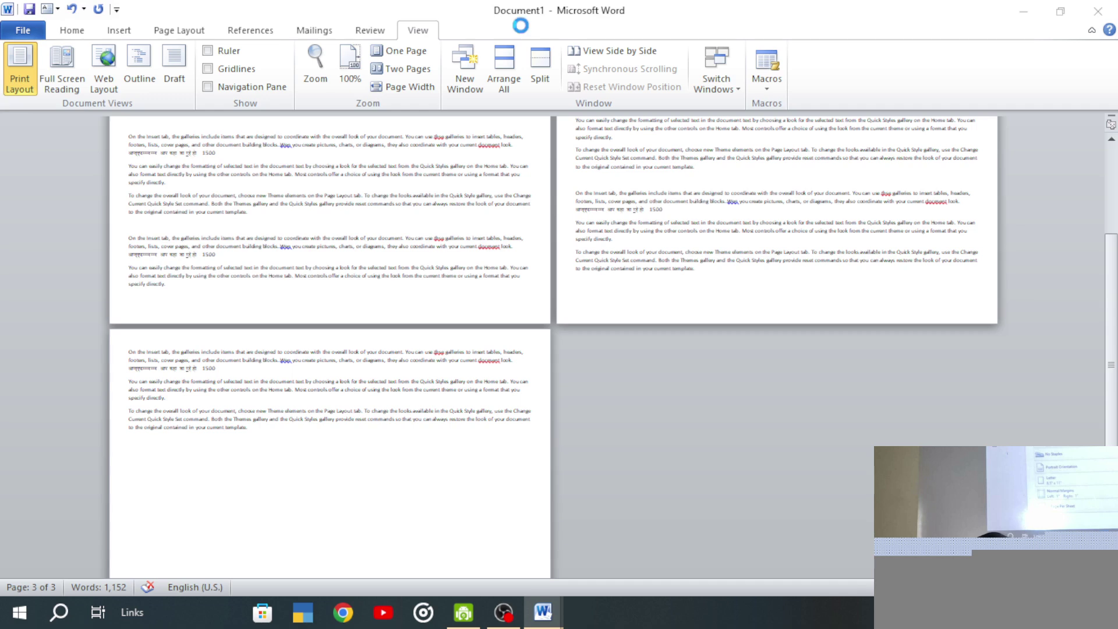
- Start a Save As with Word Document format, cancel it, and view Document1's Info page
key(ctrl+s)
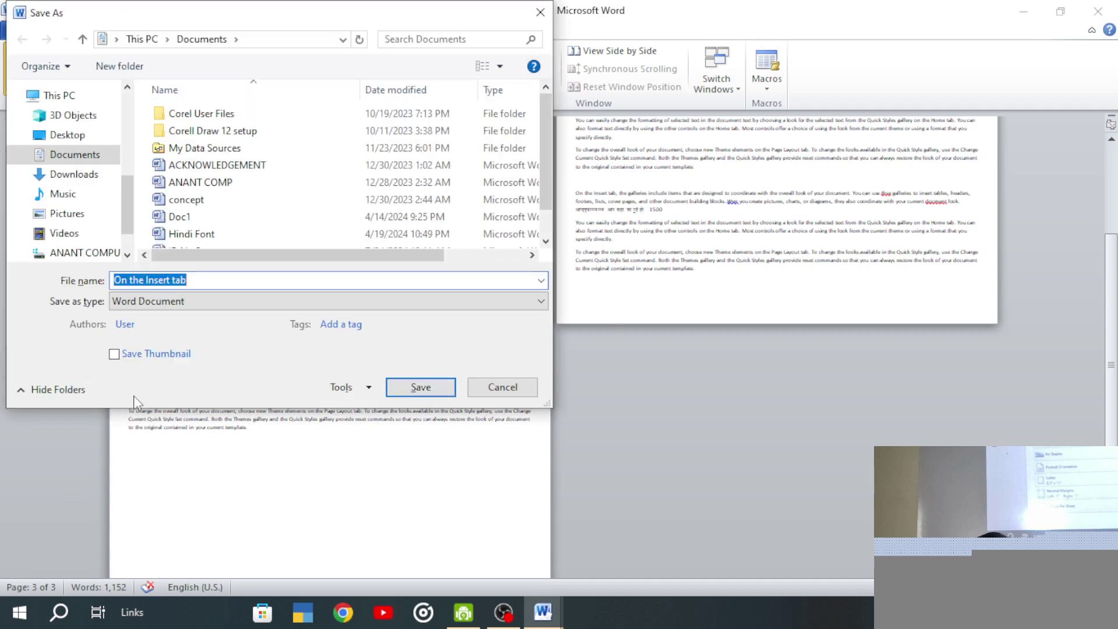
click(190, 302)
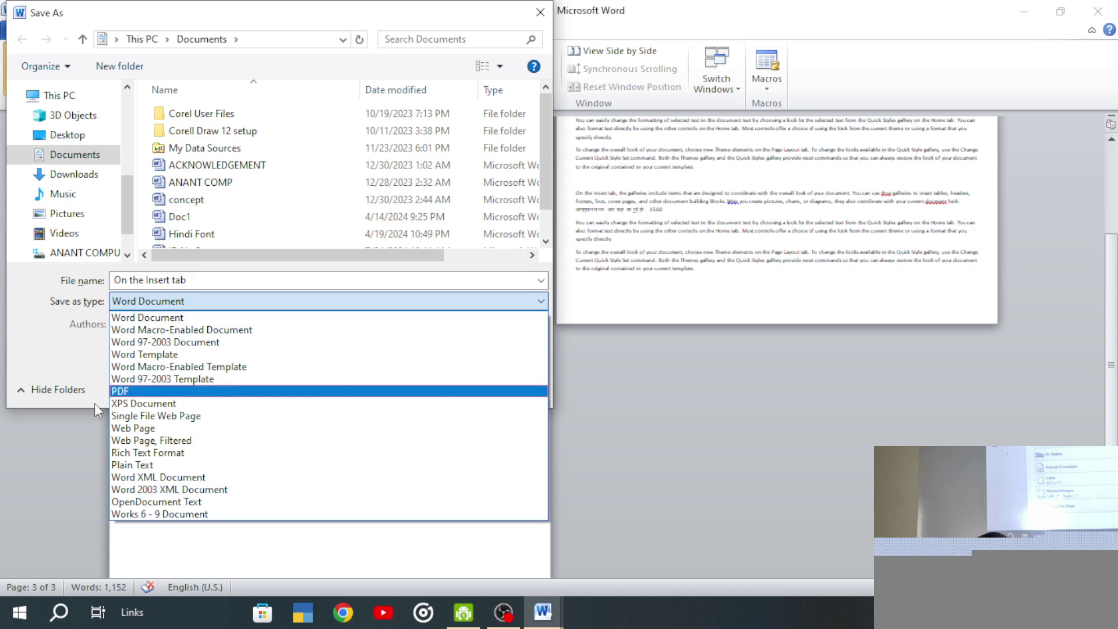
click(33, 350)
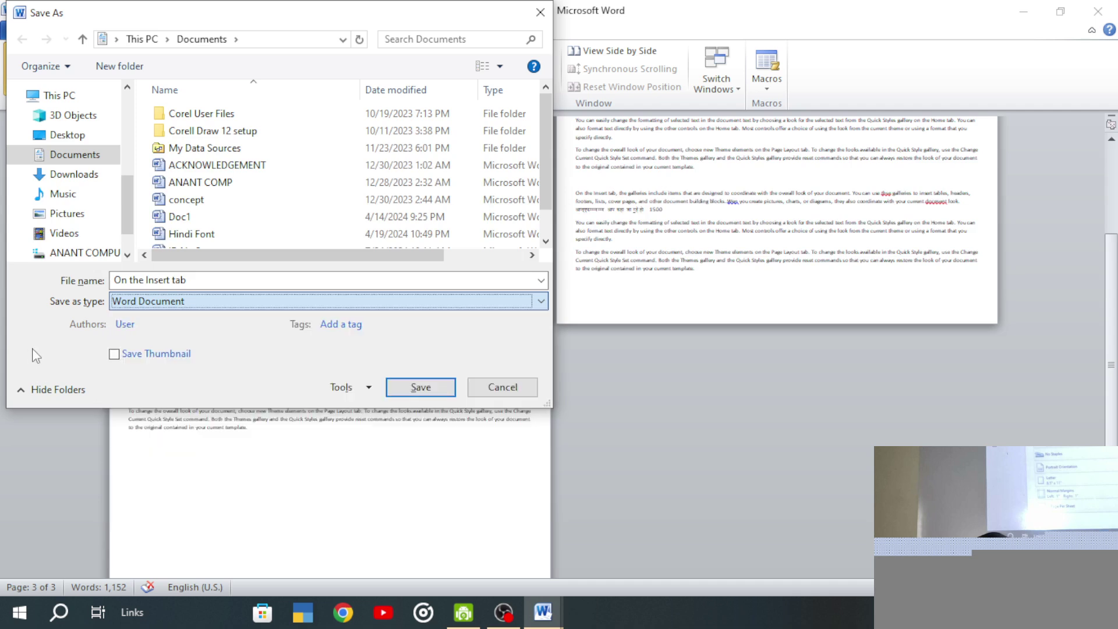
click(211, 275)
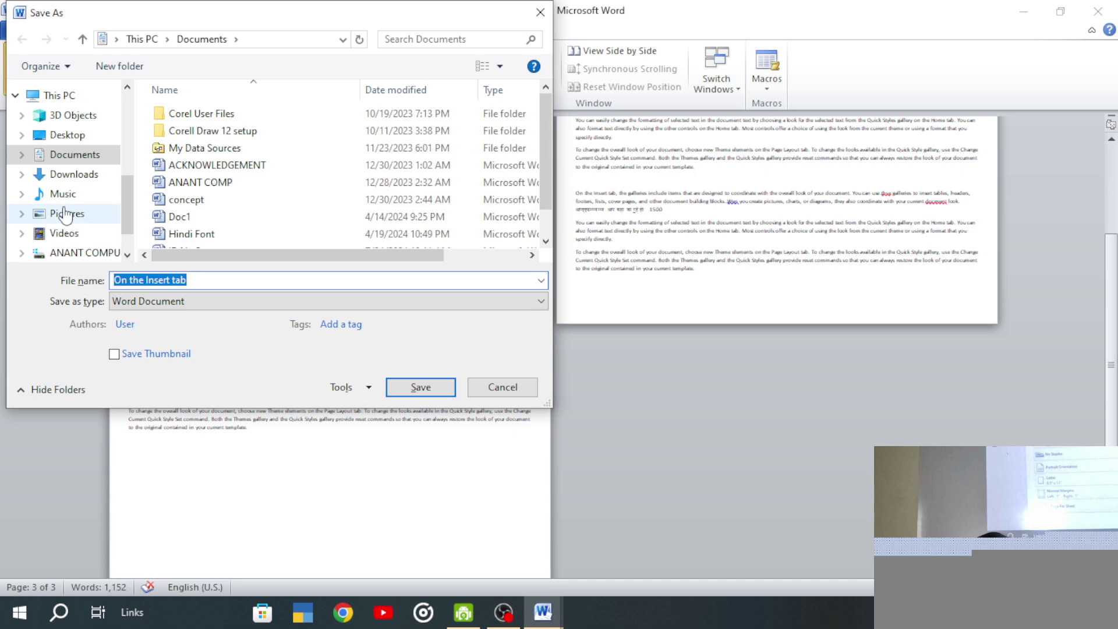
click(501, 390)
click(23, 31)
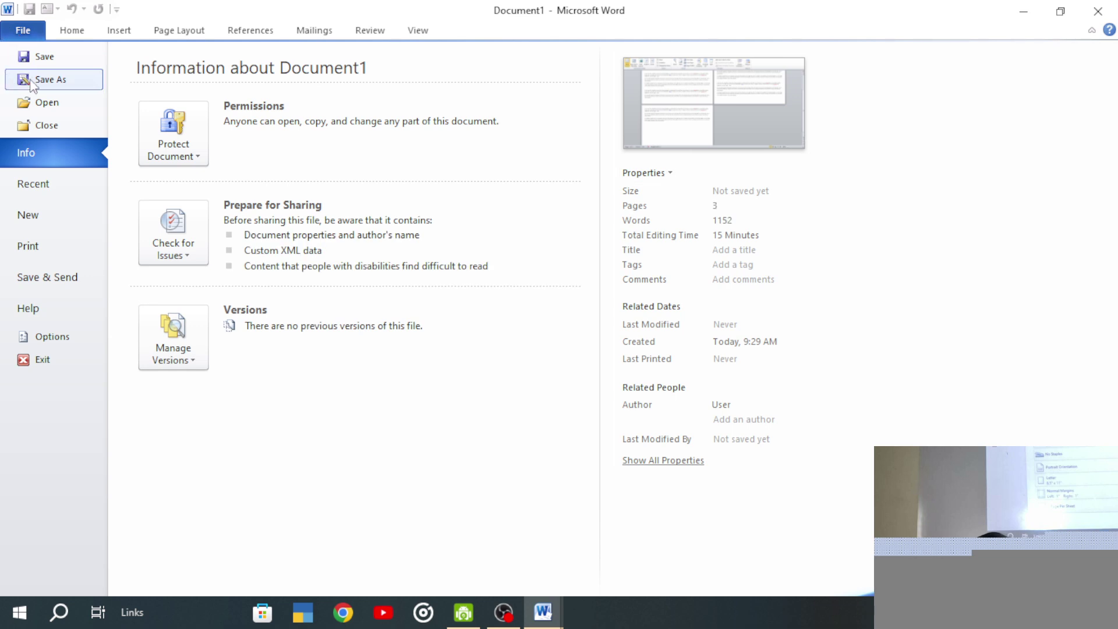
- Encrypt Document1 with a password entered and confirmed, then close the document
click(23, 32)
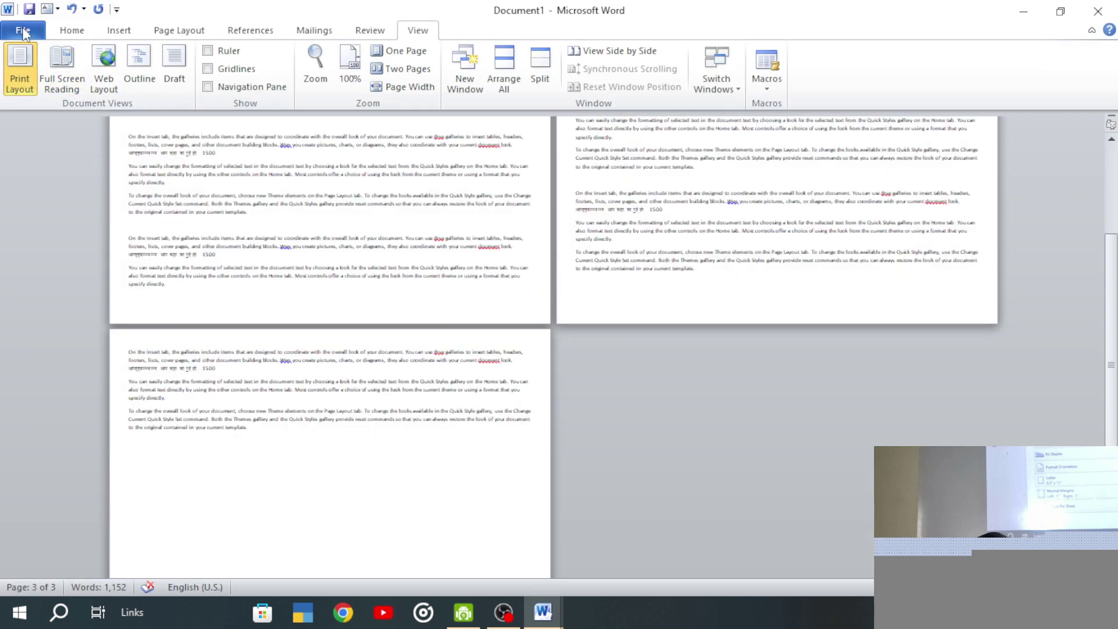
click(23, 32)
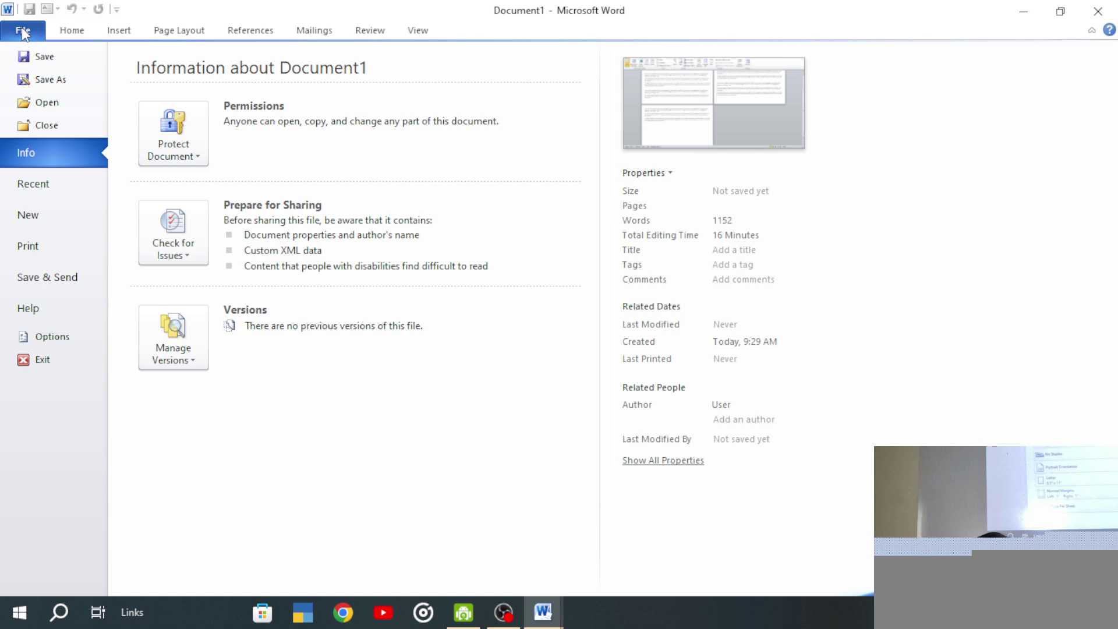
click(161, 141)
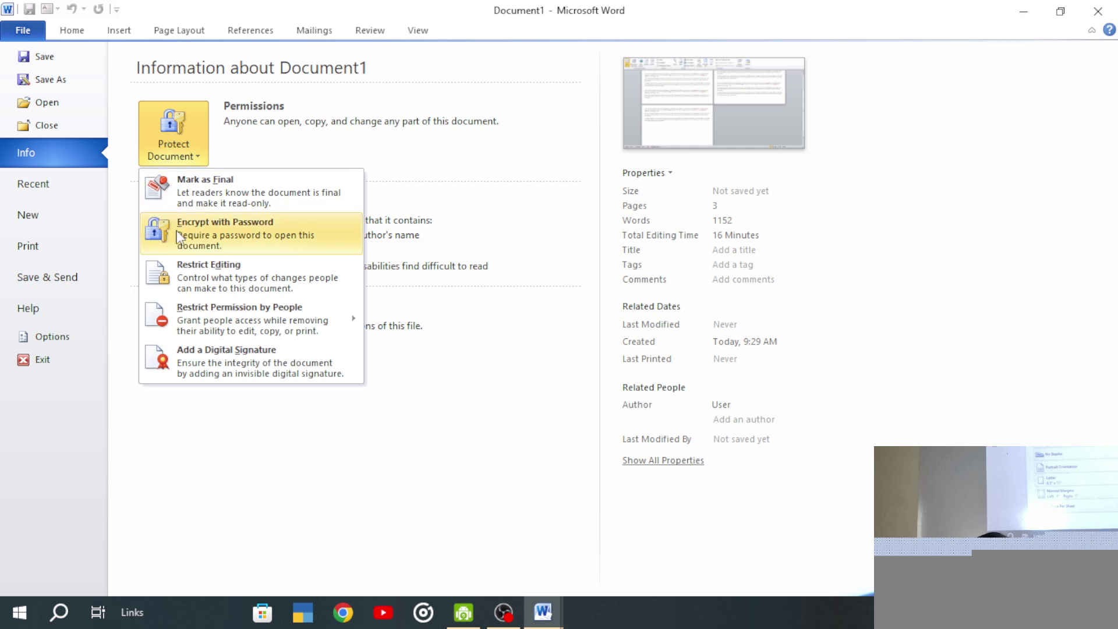
click(202, 223)
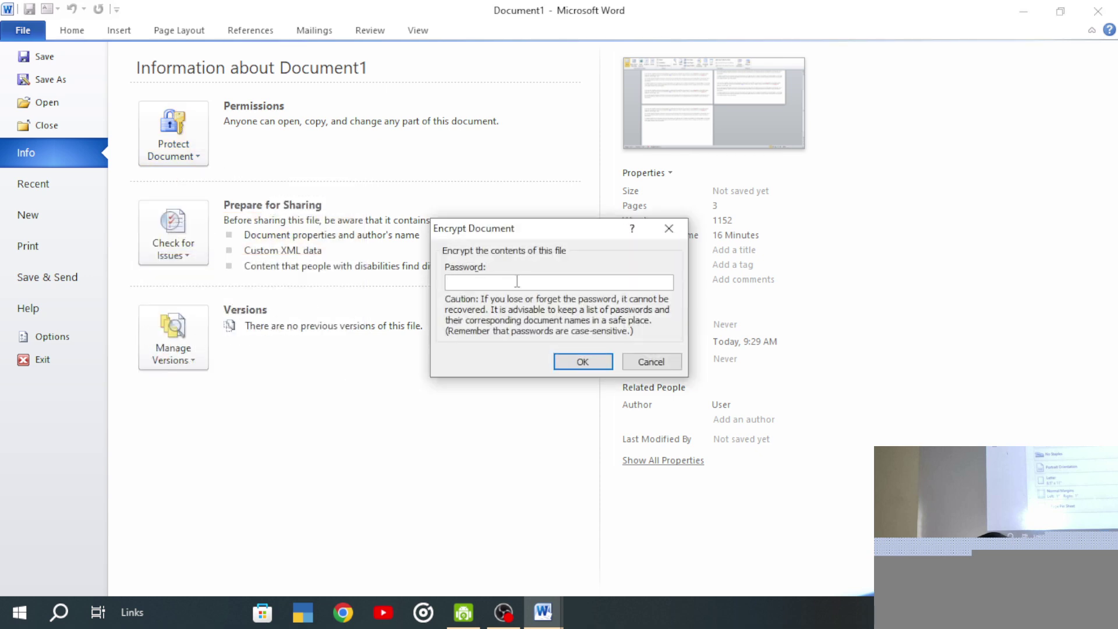
text(123)
click(570, 361)
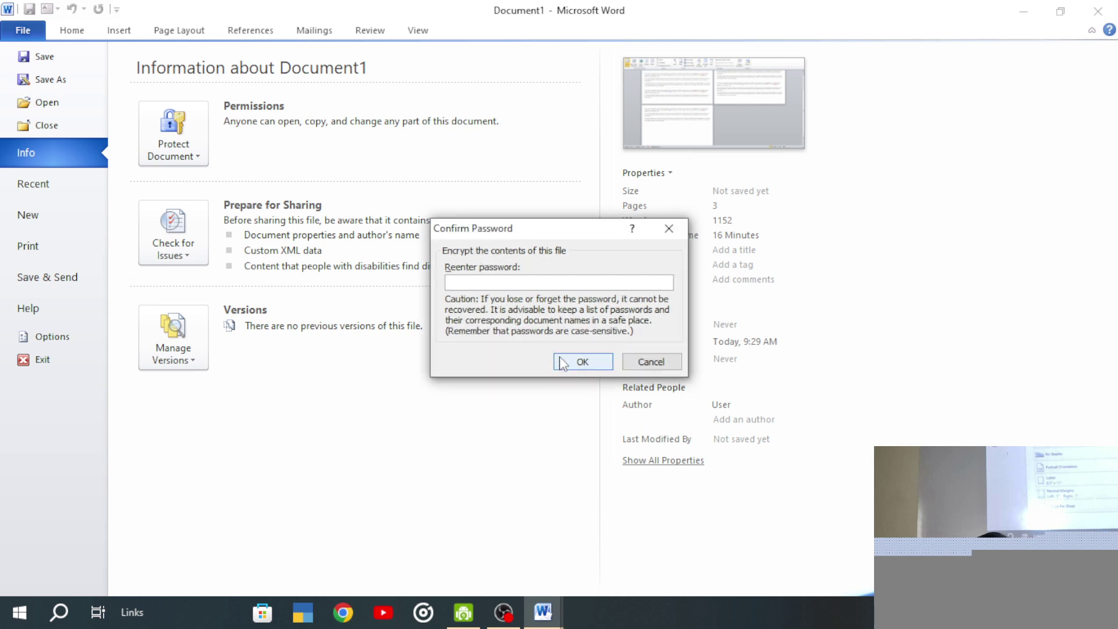
text(123)
click(562, 362)
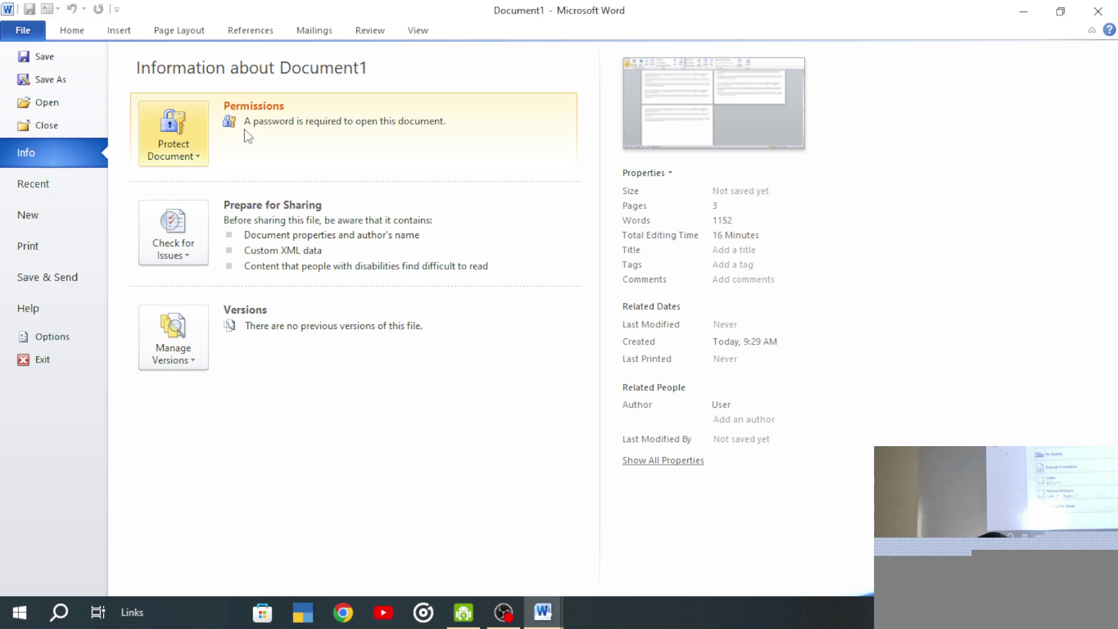
click(1097, 11)
- Save the encrypted document as 'On the Insert tab', then close Word
click(489, 337)
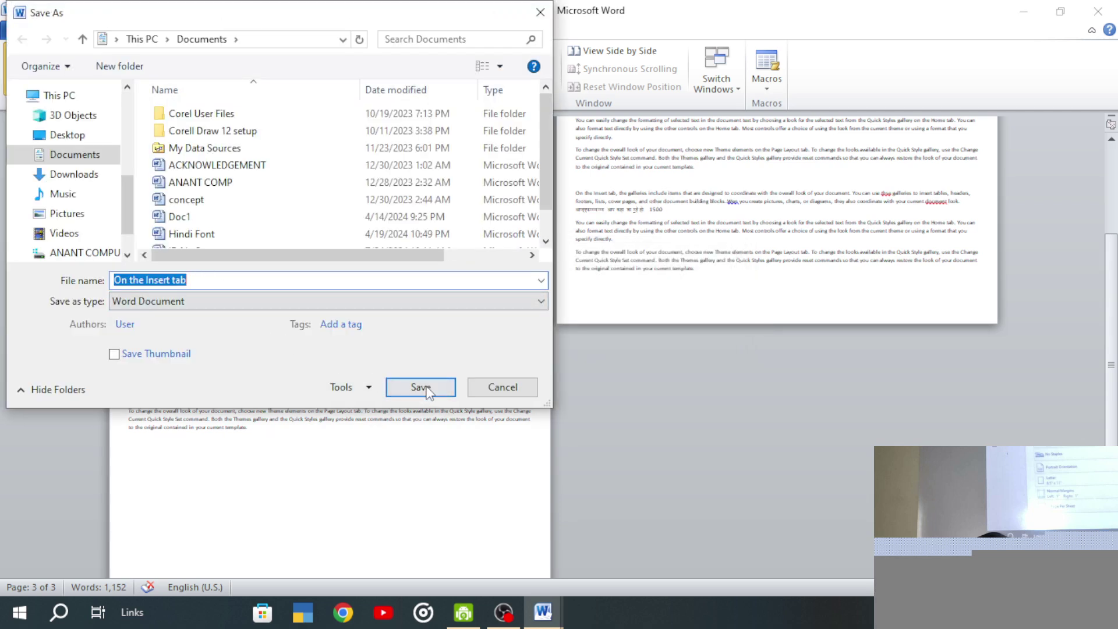
click(425, 389)
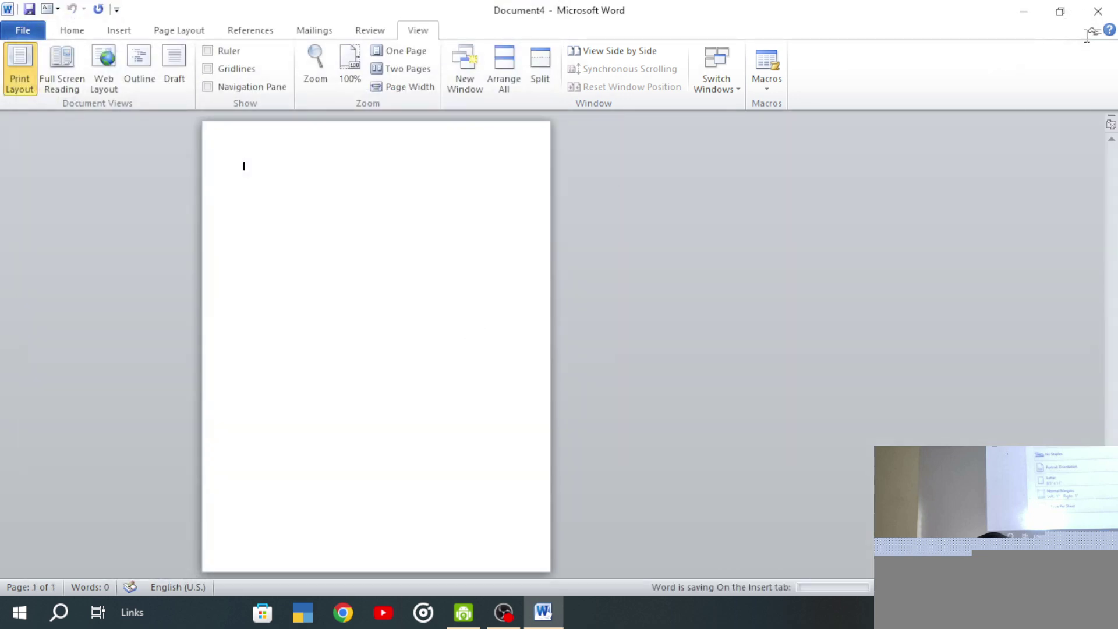
click(1099, 18)
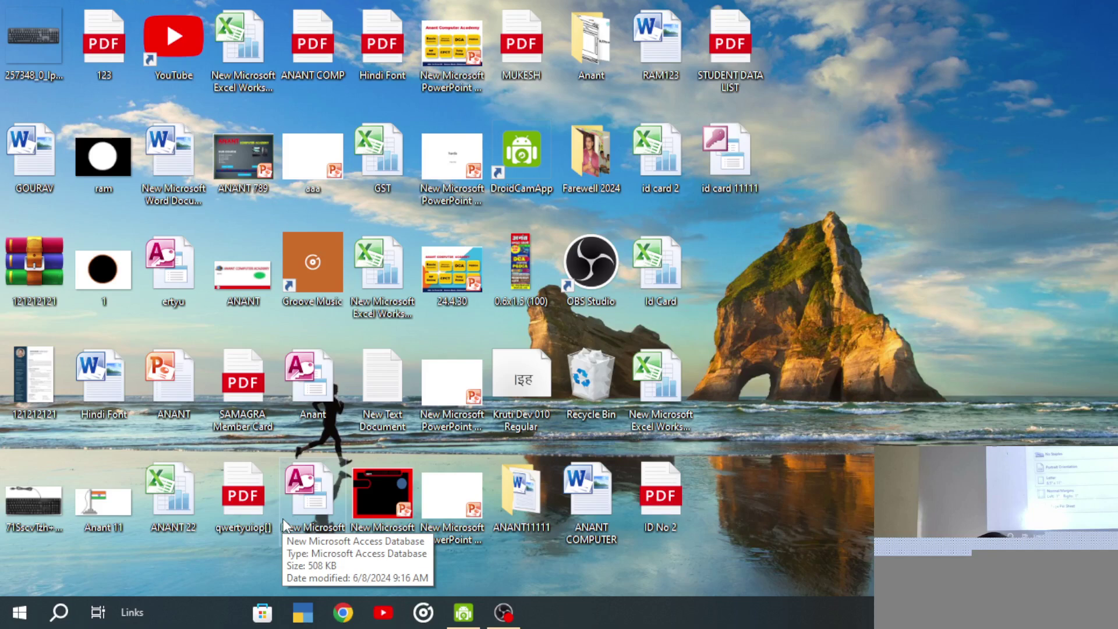
right_click(760, 240)
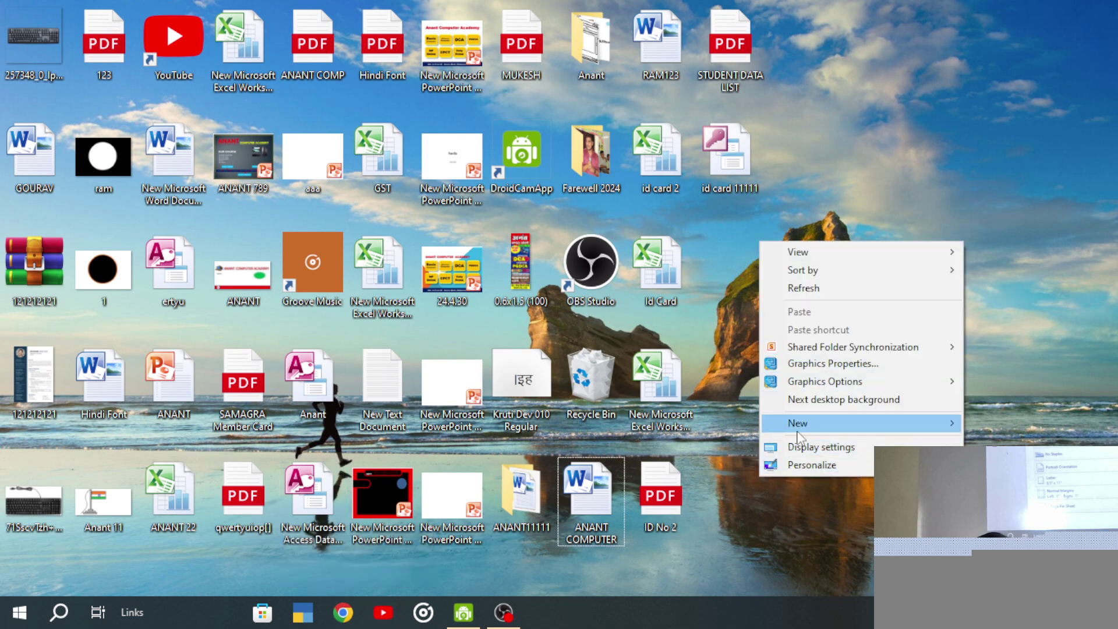
click(918, 157)
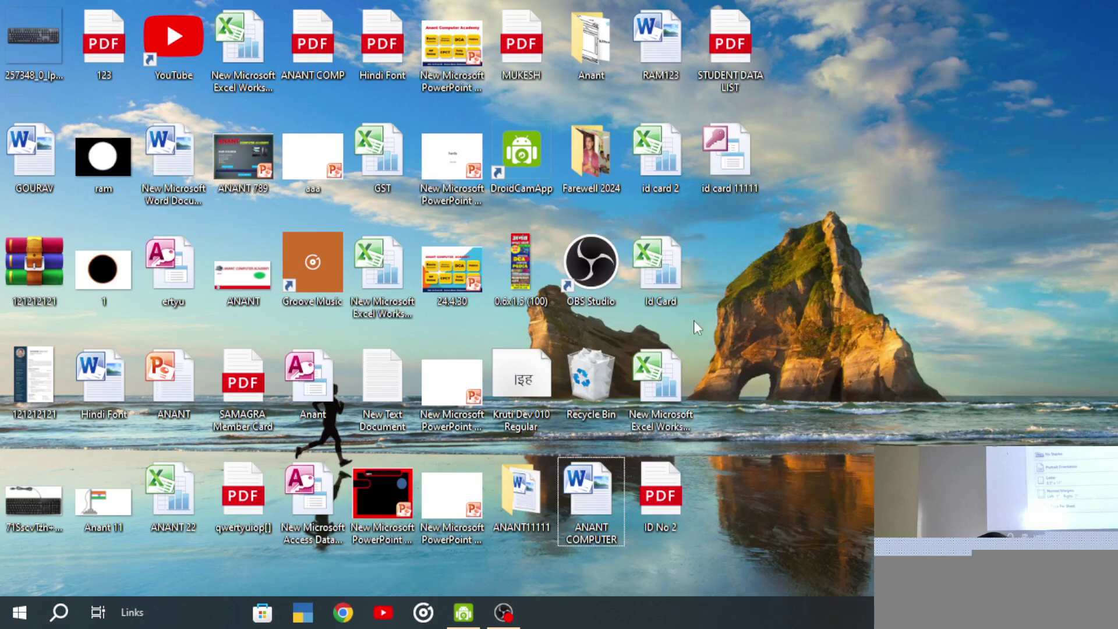
double_click(660, 273)
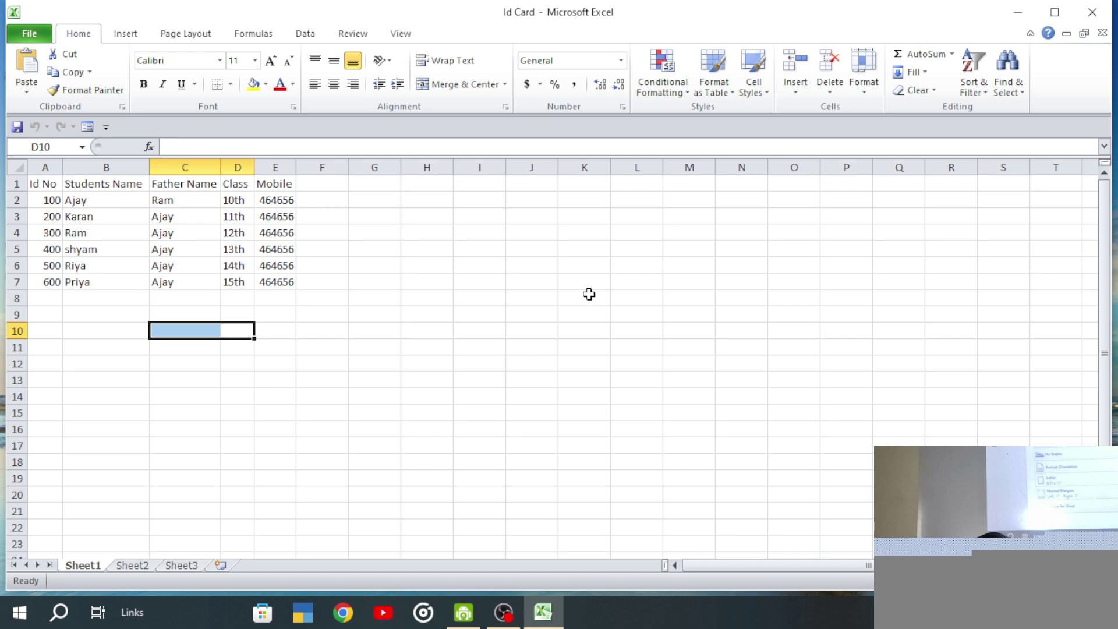
click(1108, 9)
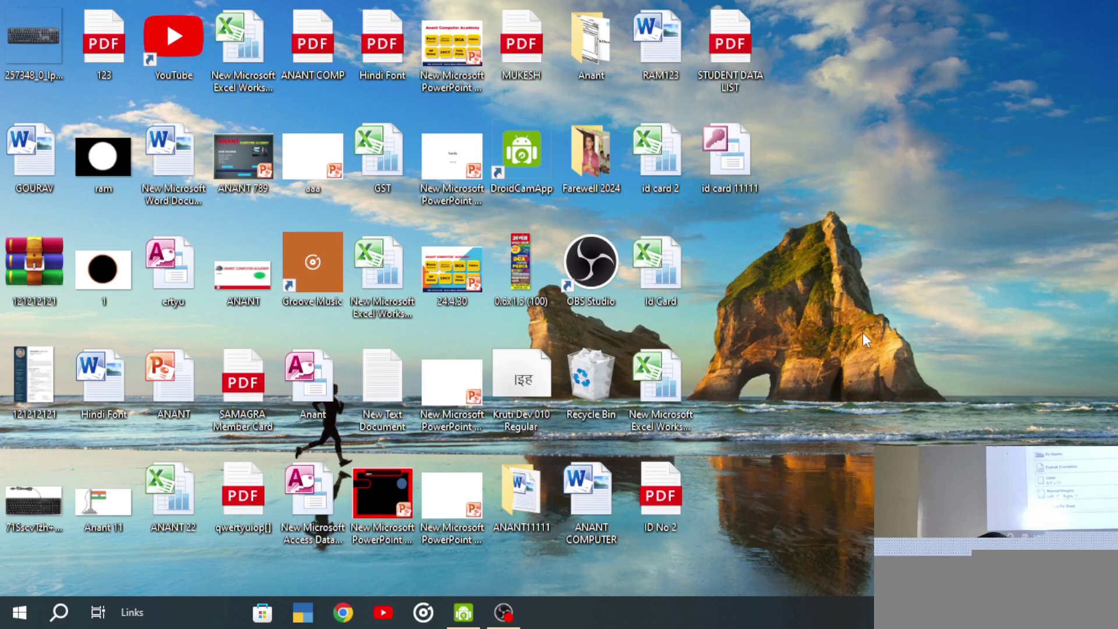
- Open File Explorer at the Documents folder
click(19, 612)
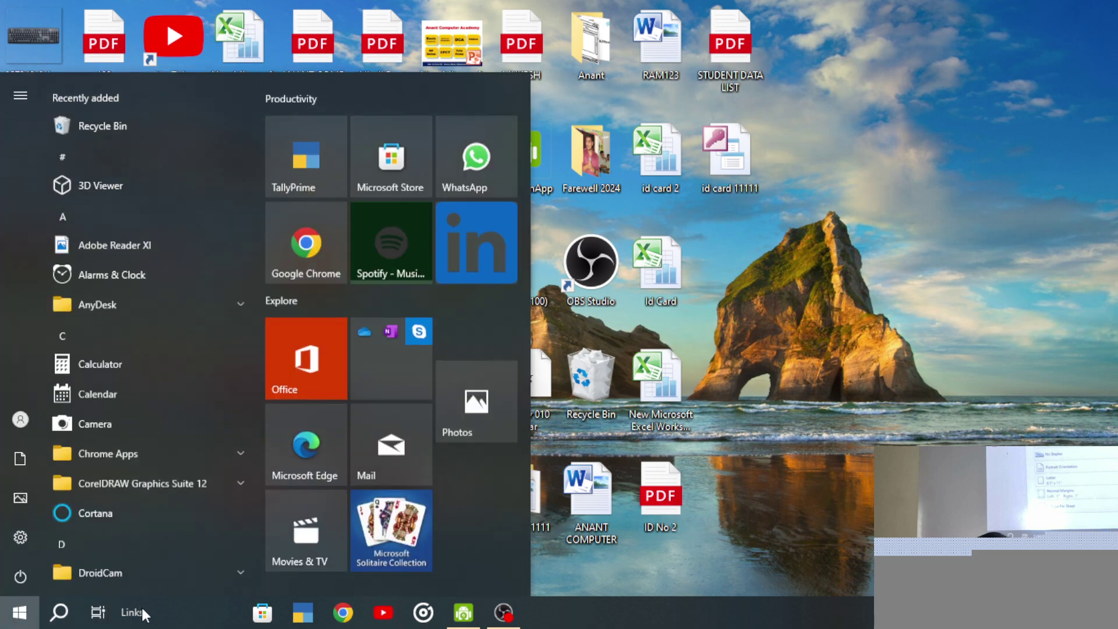
click(58, 612)
click(853, 285)
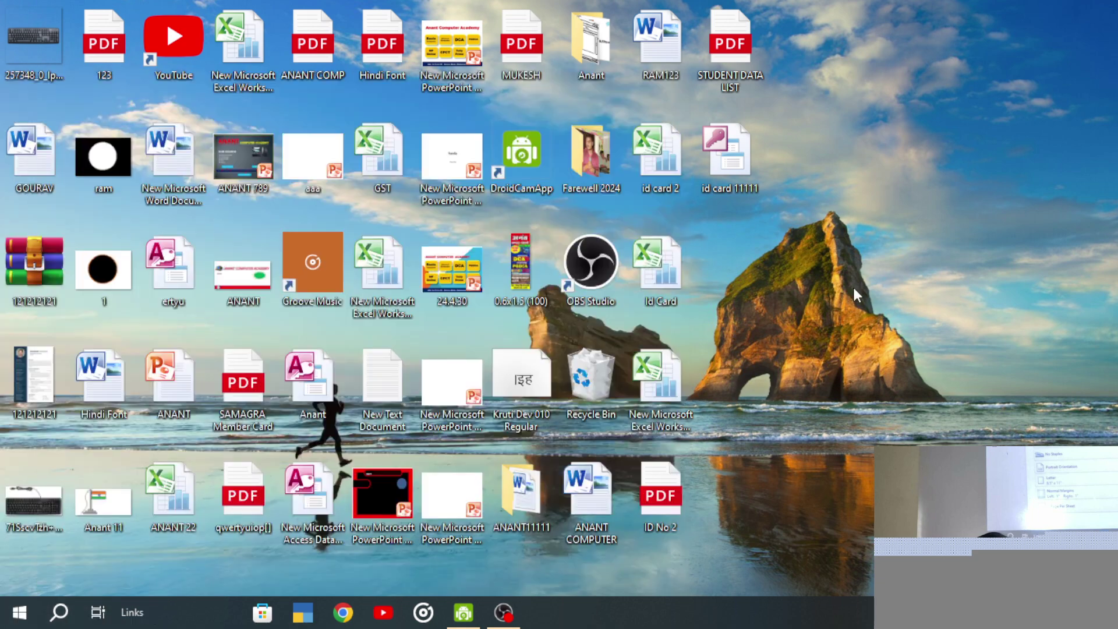
key(super+e)
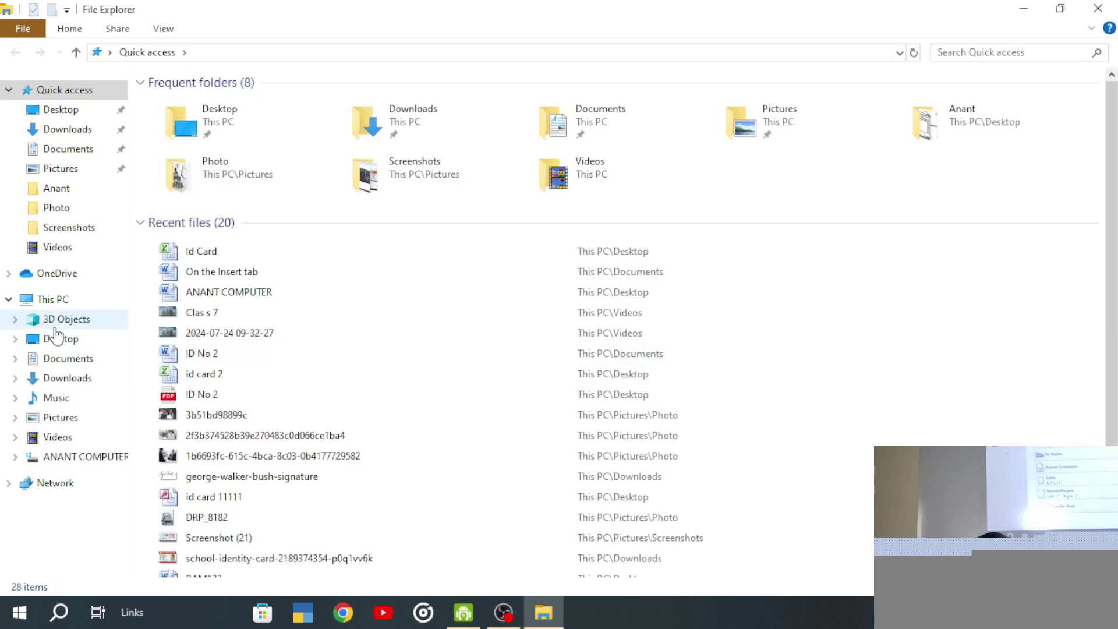
click(68, 151)
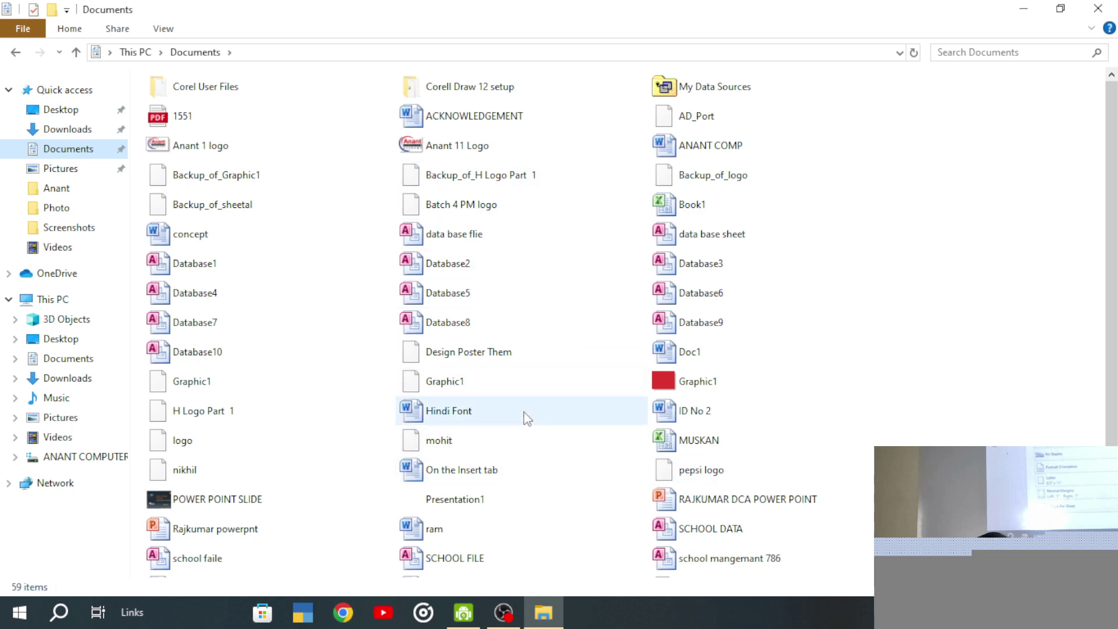
- Search Documents for 'document1', trim it to 'document', then return to the folder in Large icons
click(968, 52)
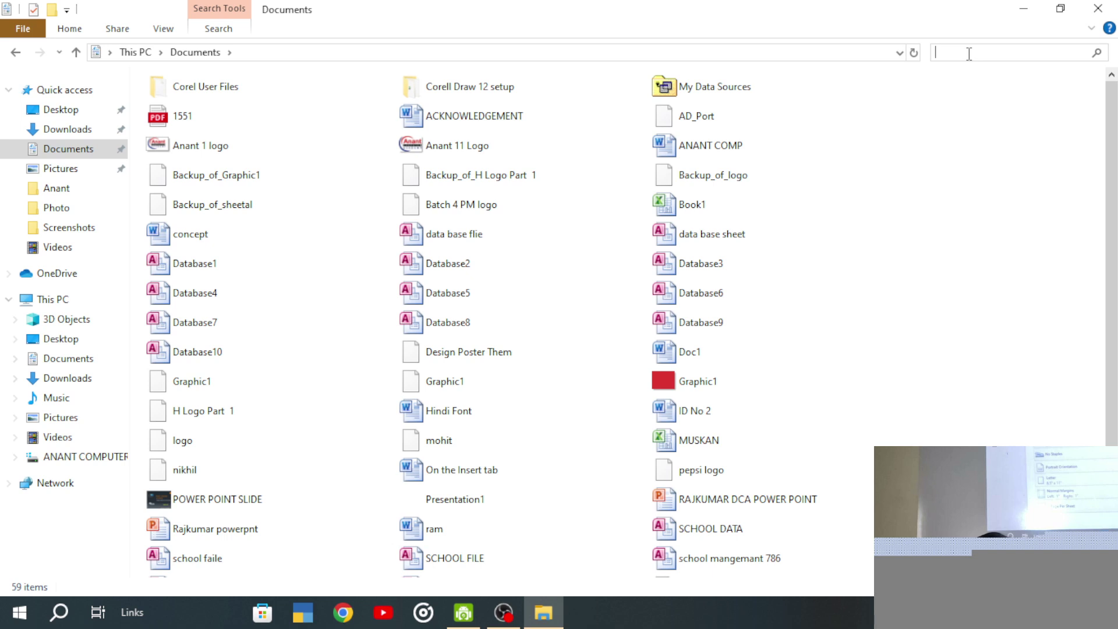
text(document)
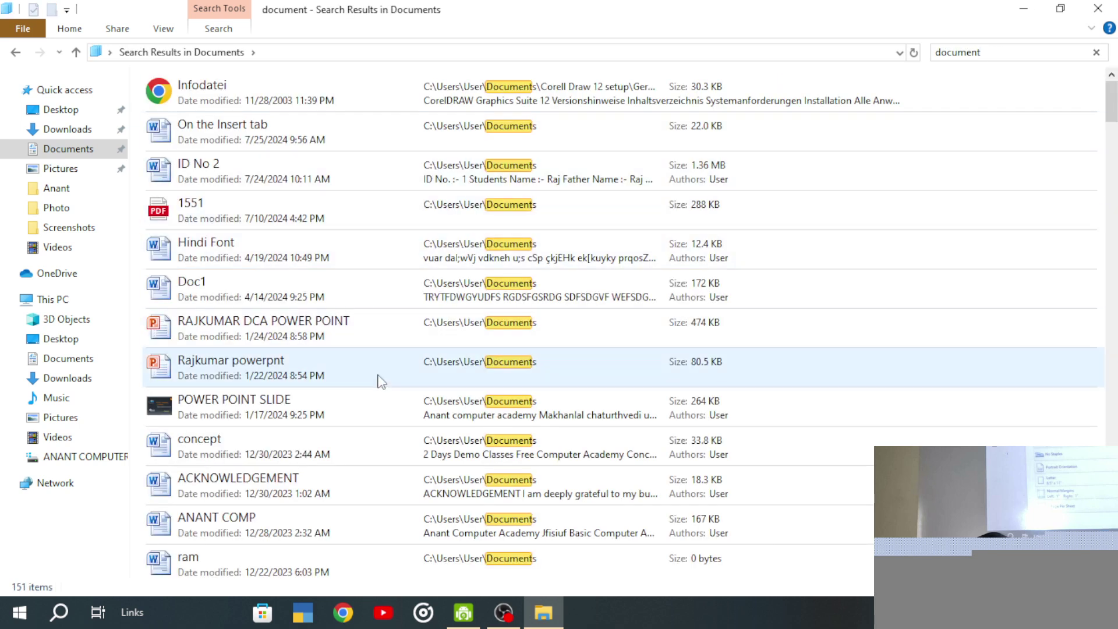
text(1)
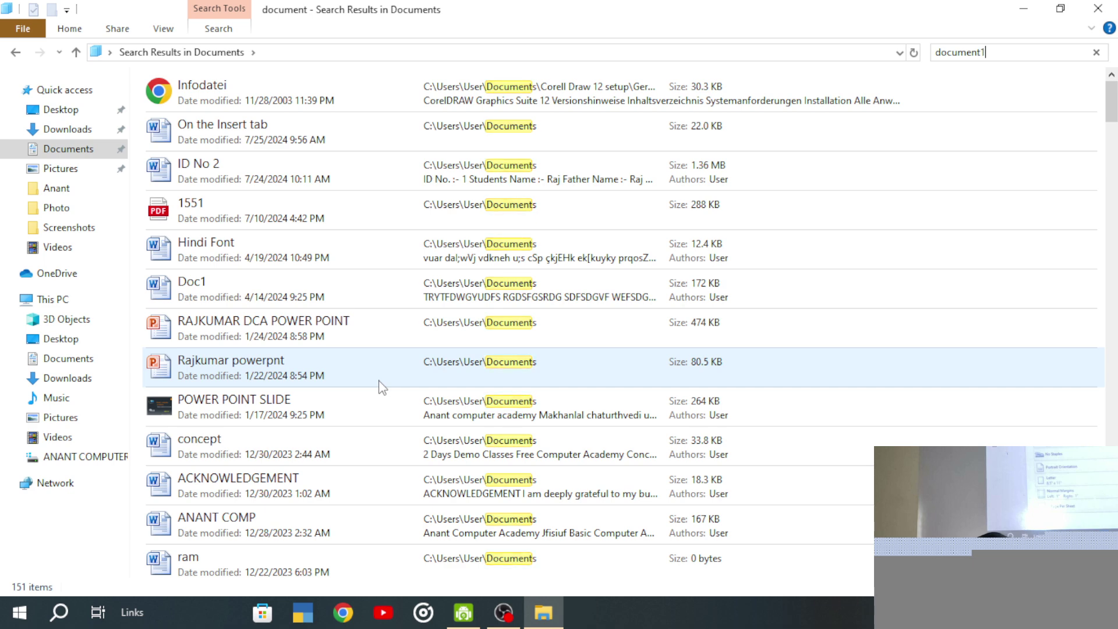
key(BackSpace)
text(1)
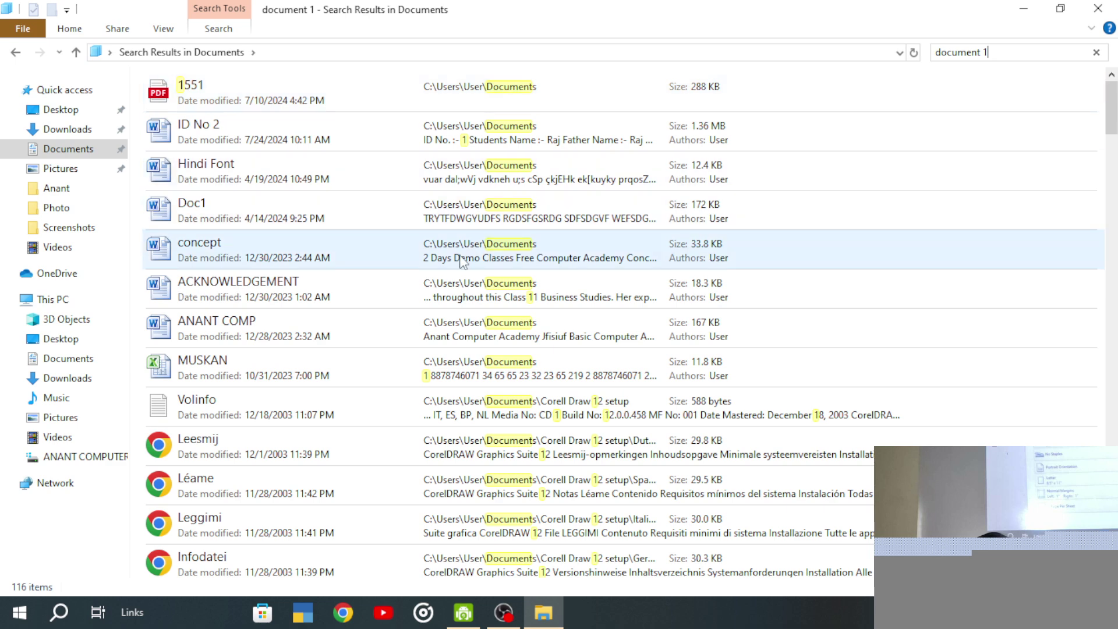
key(BackSpace)
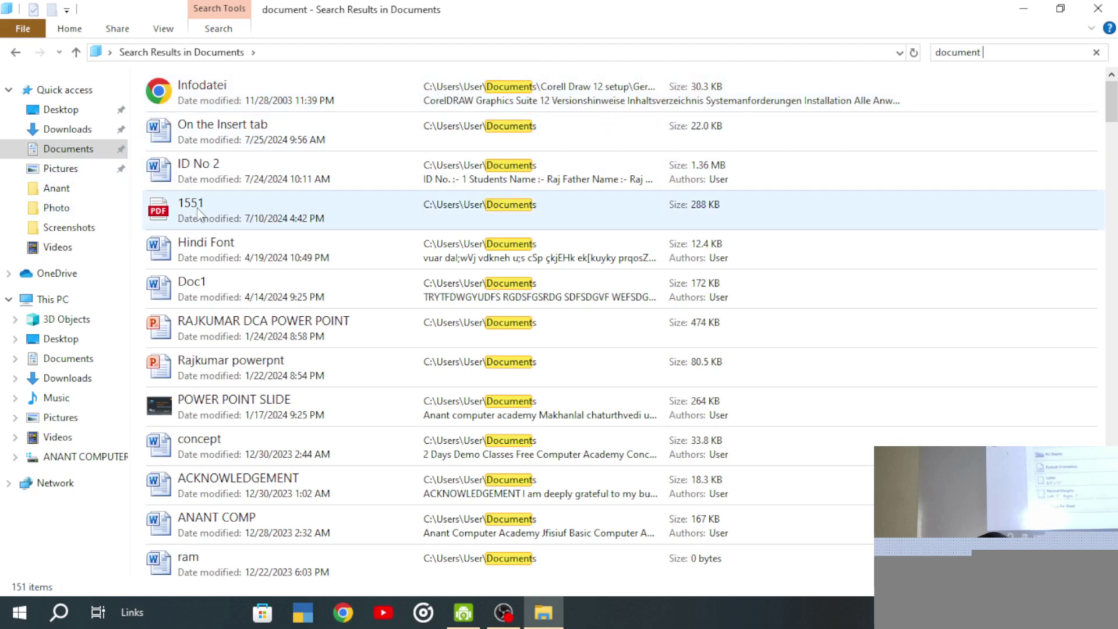
scroll(219, 268, down, 2)
scroll(218, 268, down, 2)
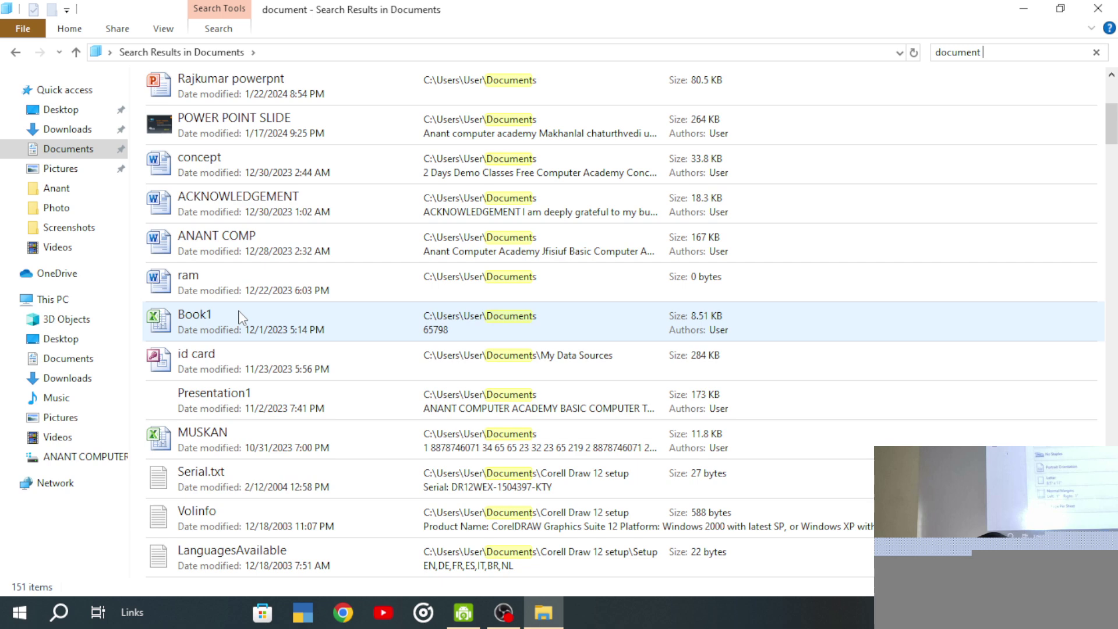
scroll(237, 315, up, 4)
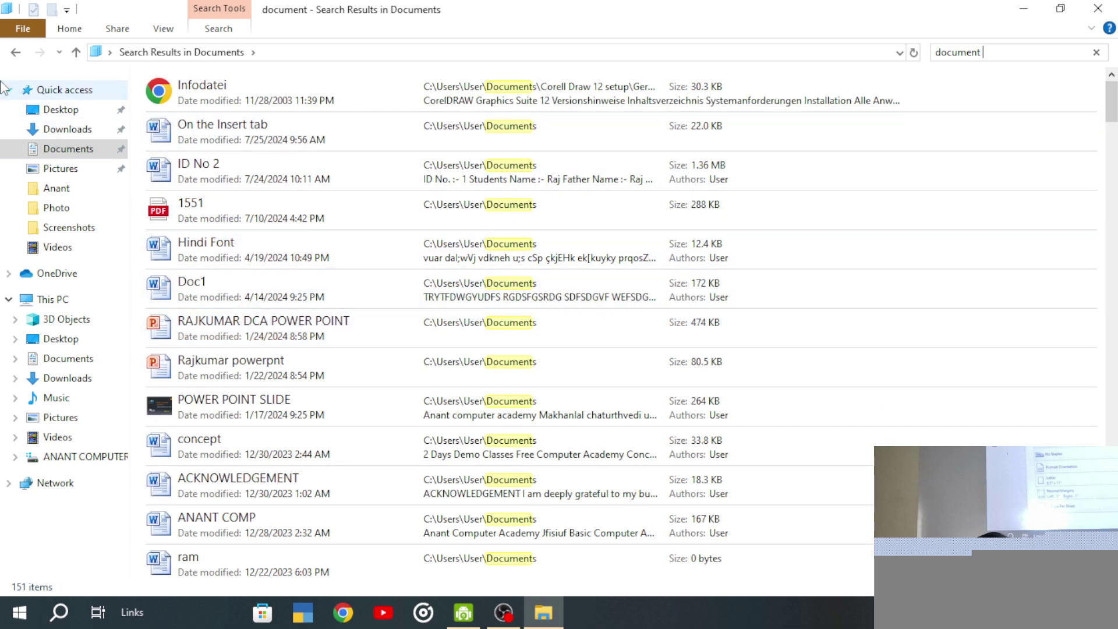
click(14, 53)
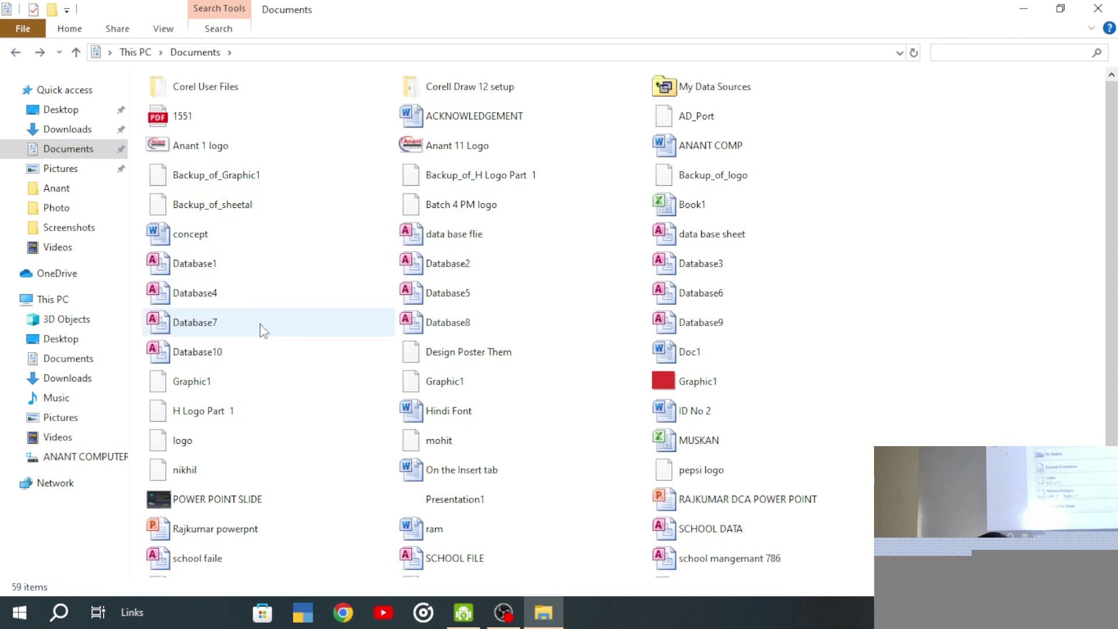
scroll(260, 329, up, 3)
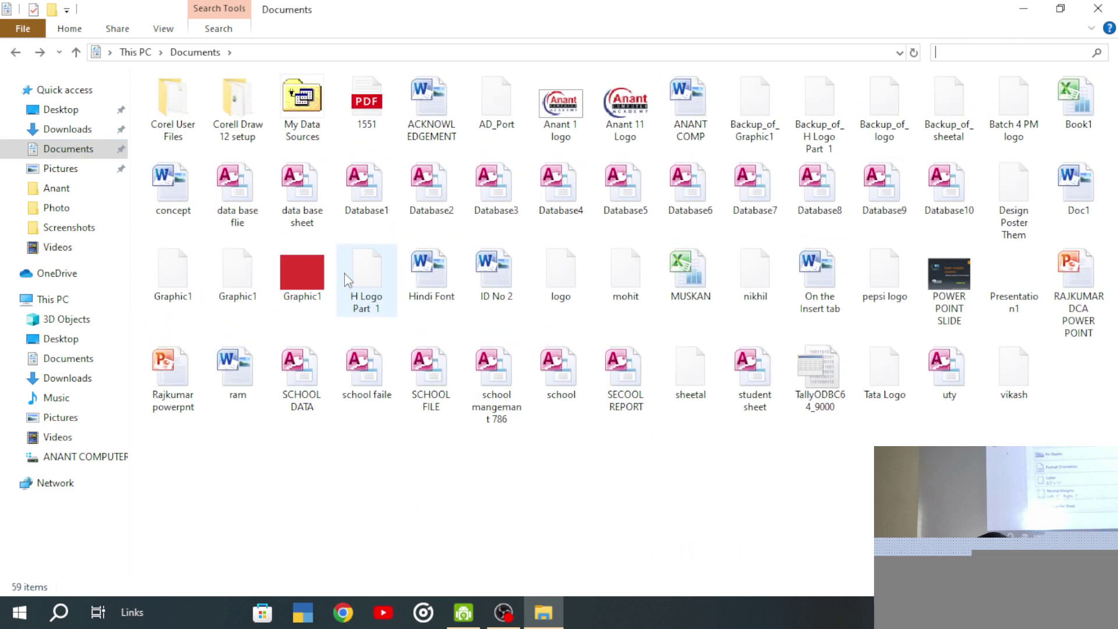
- Open and close Doc1, then open 'On the Insert tab' from Documents
double_click(1074, 201)
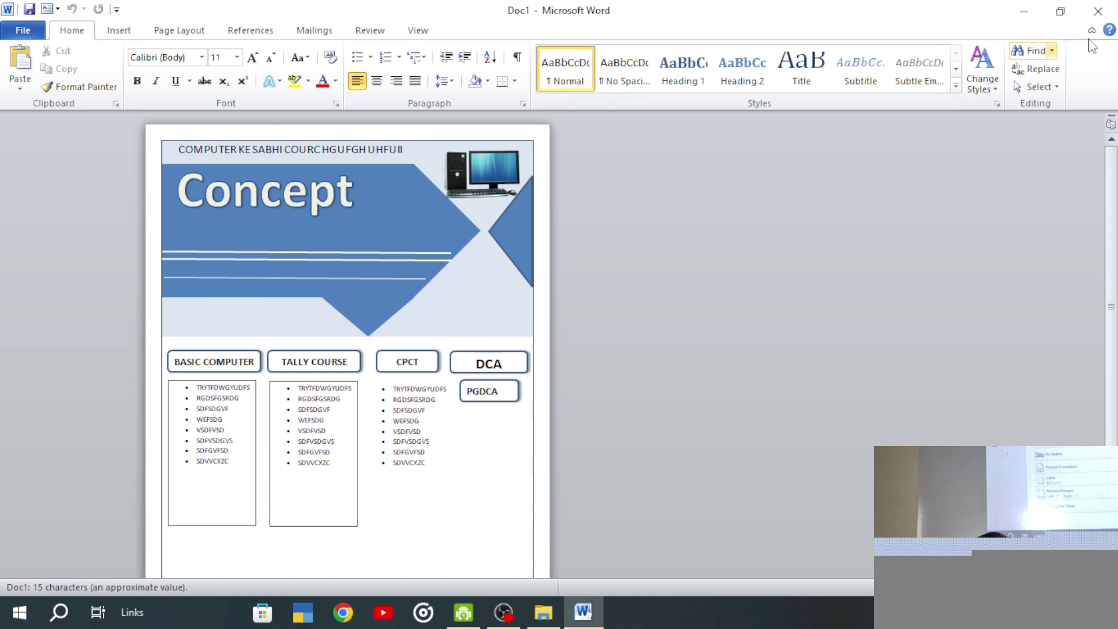
click(1108, 17)
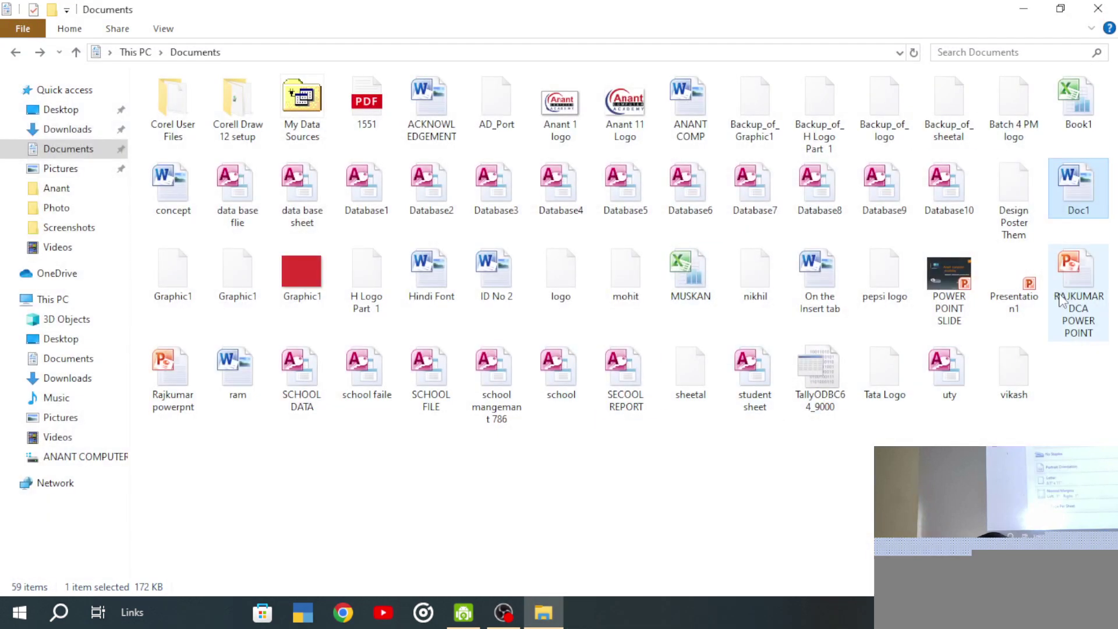
click(813, 283)
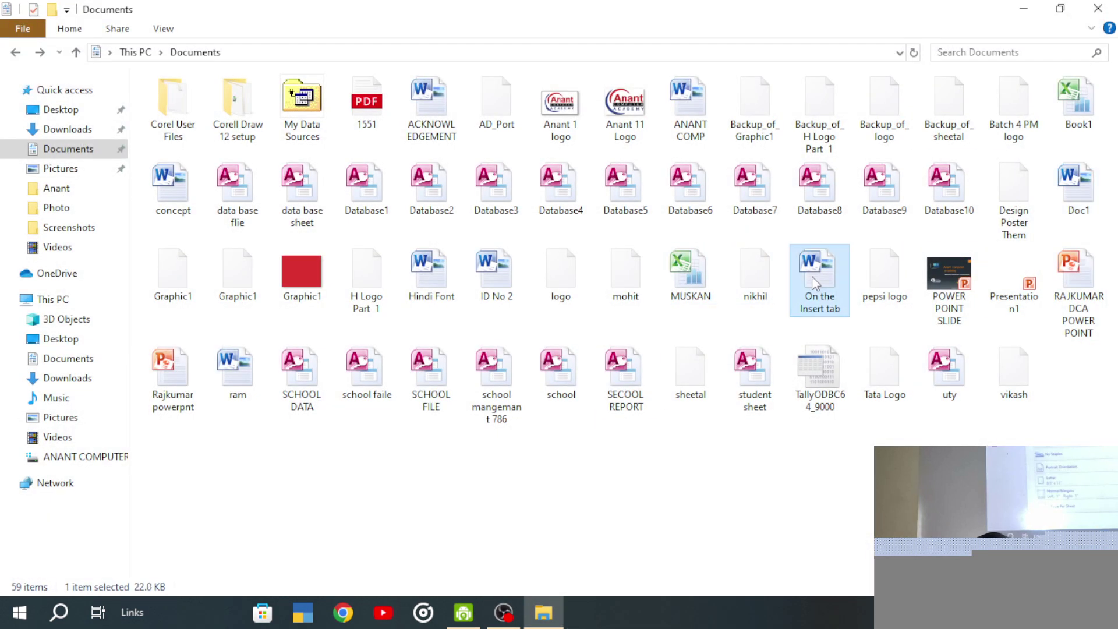
double_click(815, 284)
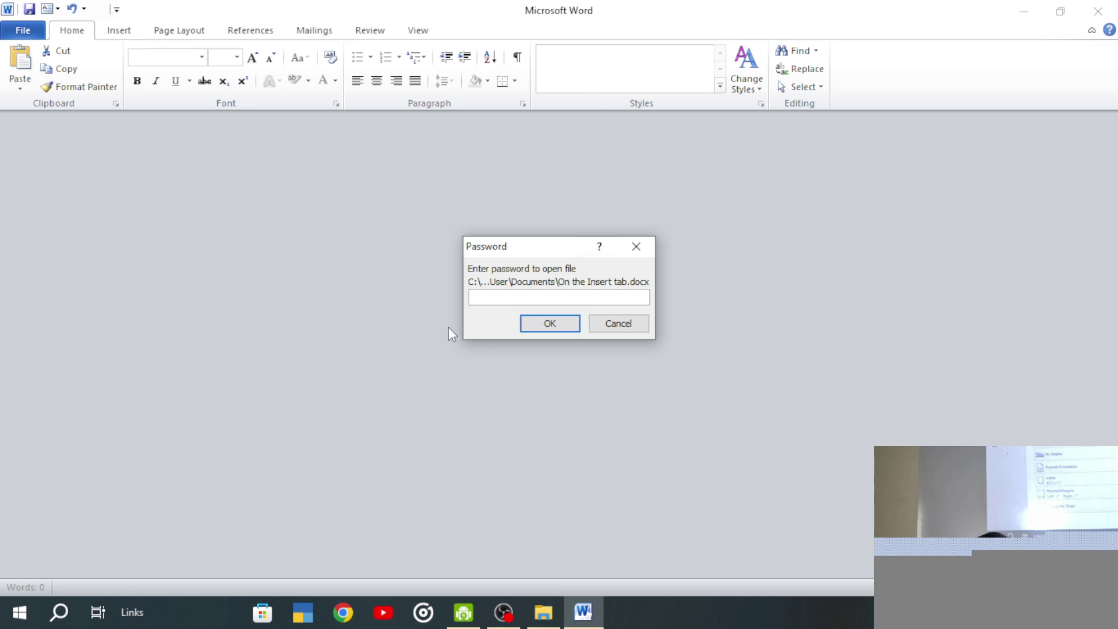
- Unlock the document with its password, clear the password under Encrypt with Password, and close it
text(123)
key(Return)
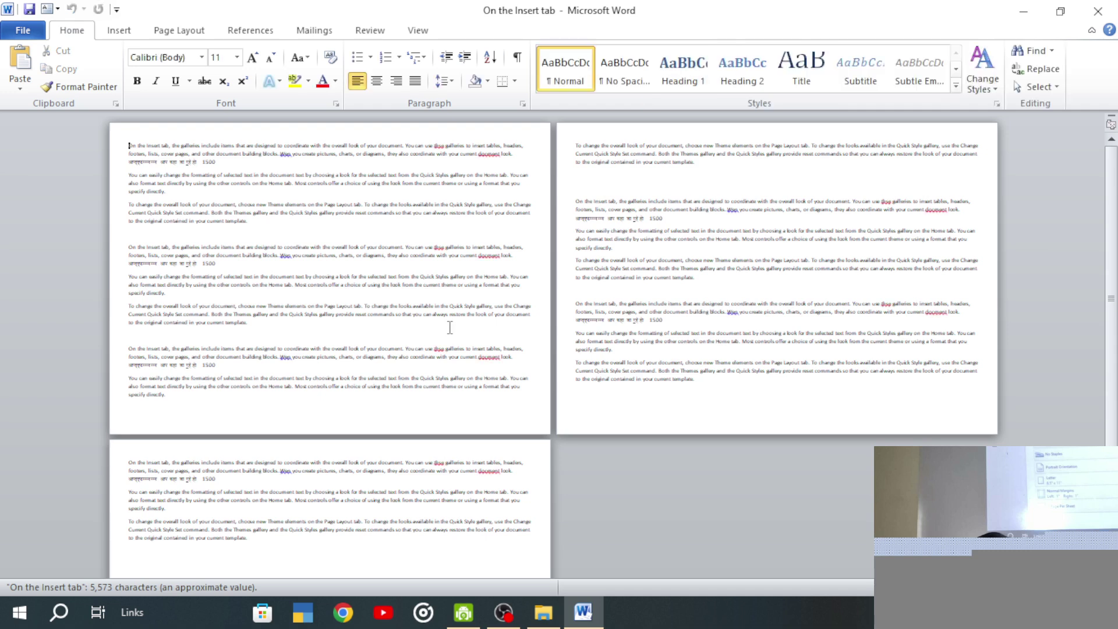
click(22, 30)
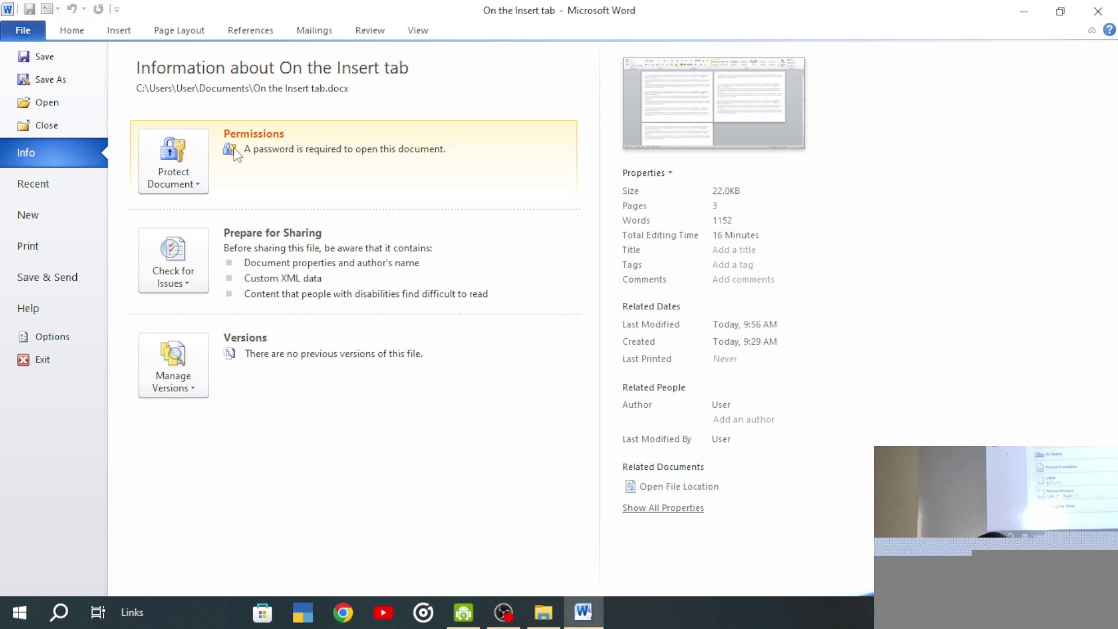
click(175, 166)
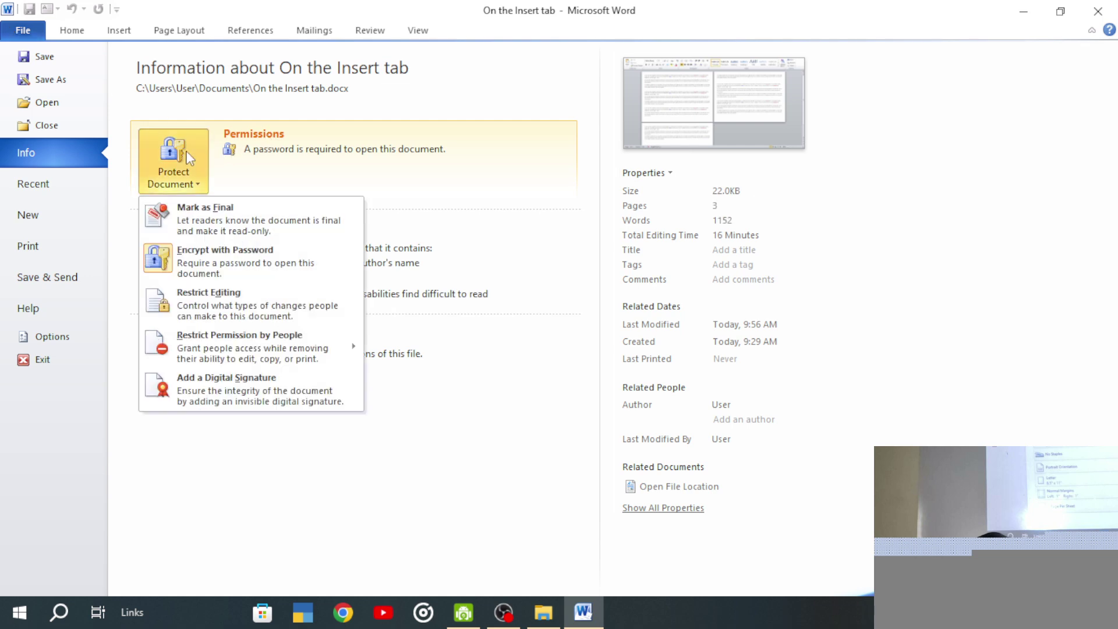
click(203, 258)
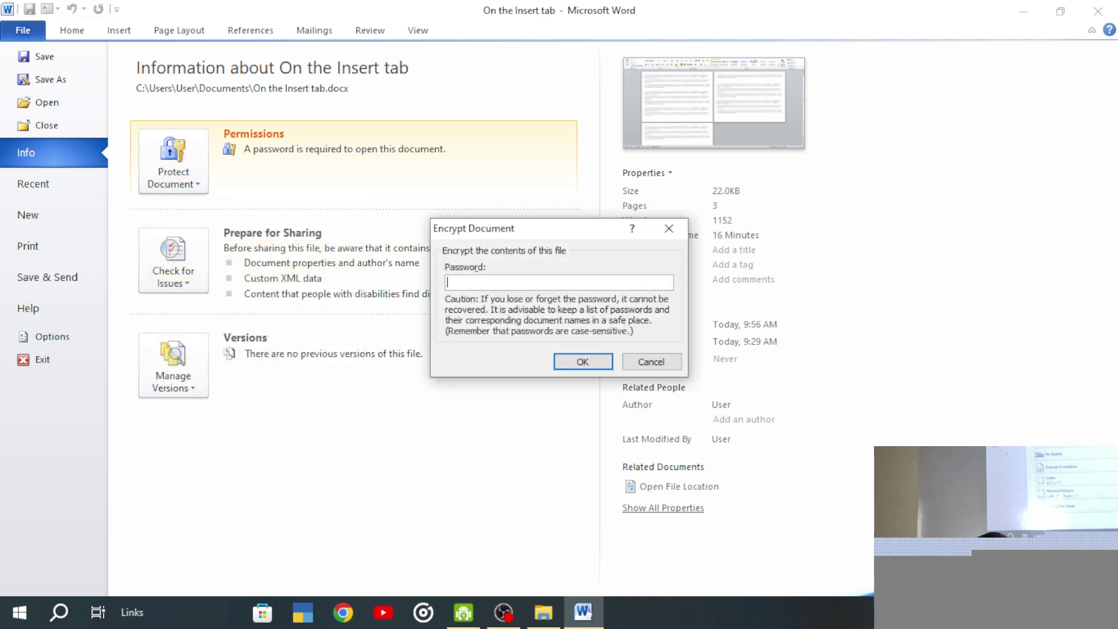
click(582, 361)
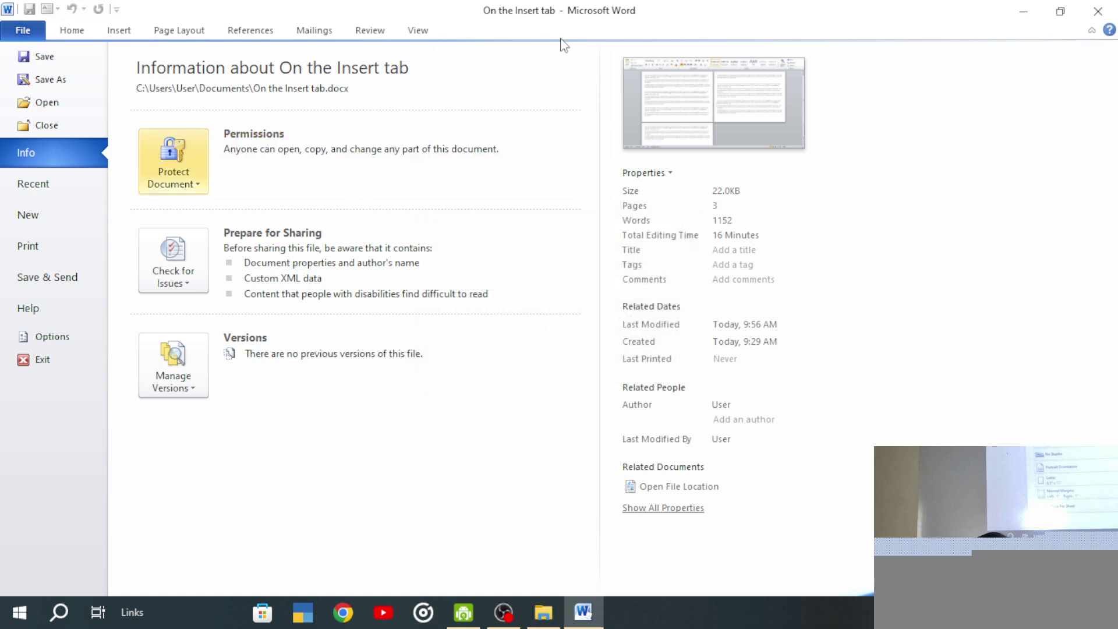
click(1098, 11)
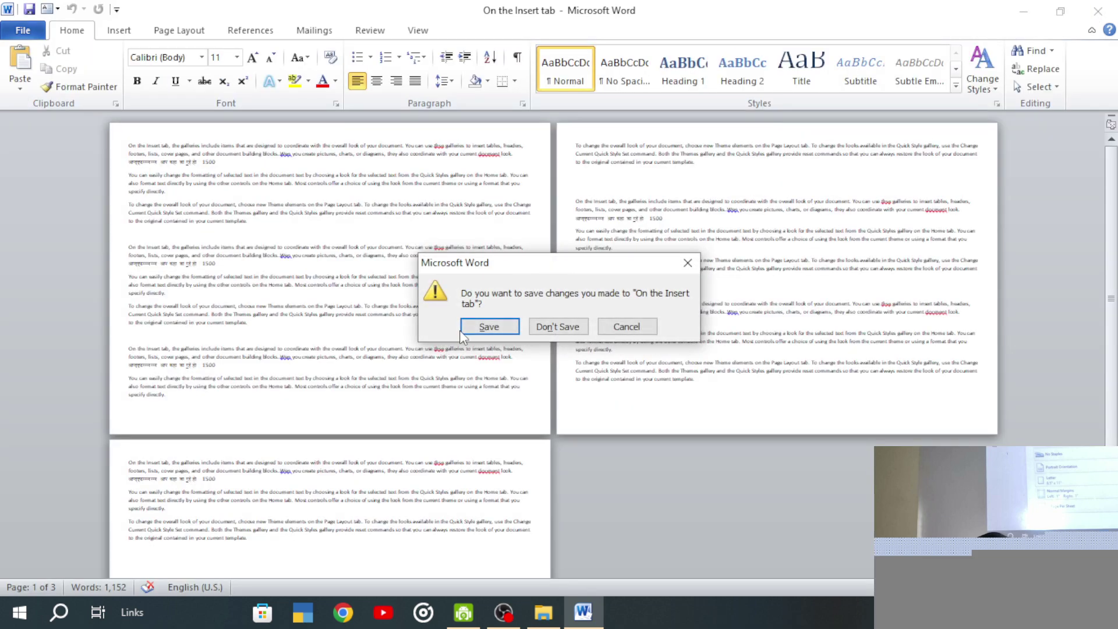
- Save the unprotected file, reopen it without a password prompt, check Permissions, and close Word
click(476, 326)
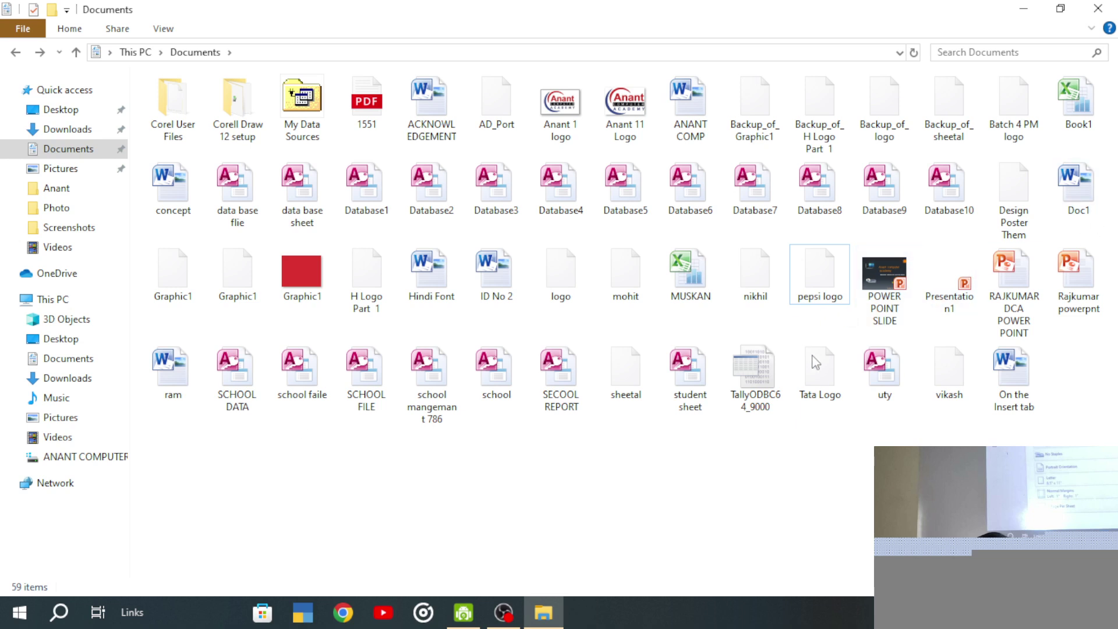
double_click(1017, 371)
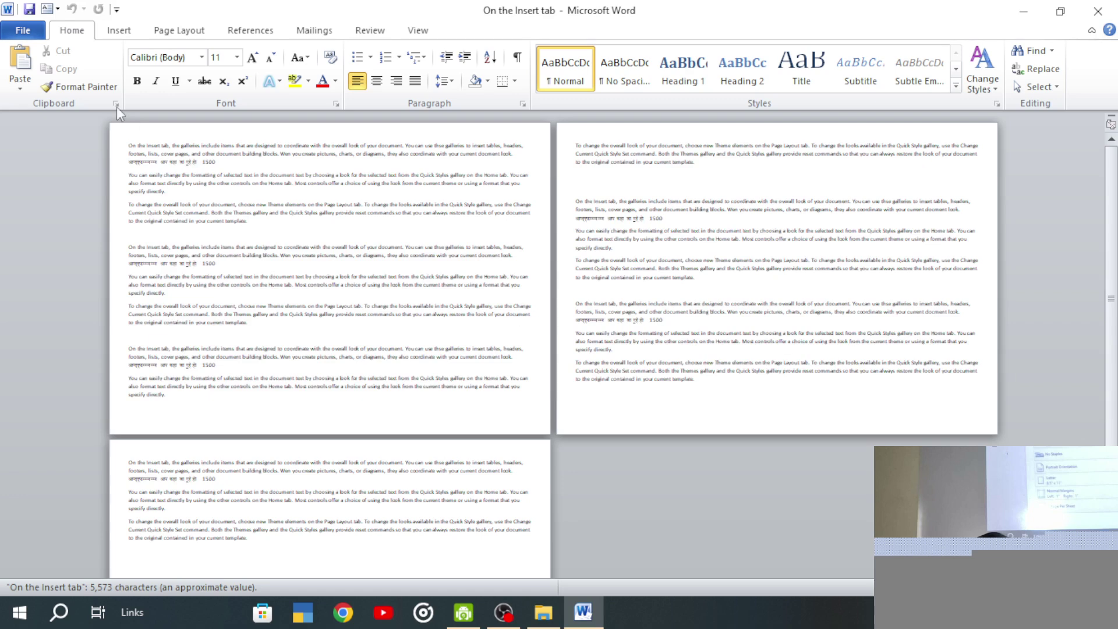
click(23, 31)
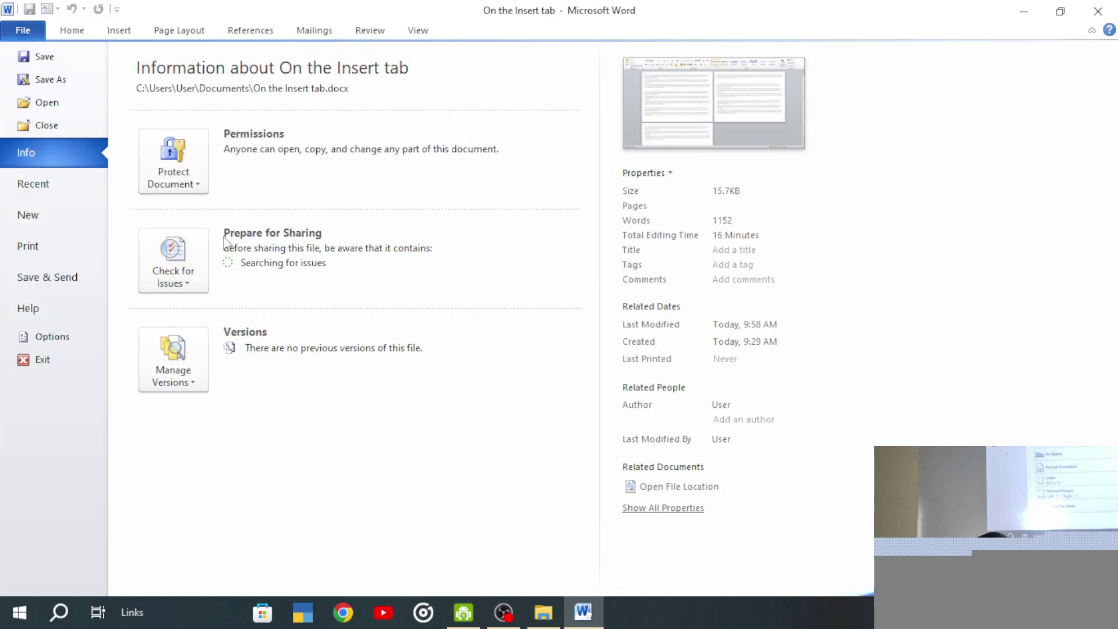
click(1098, 12)
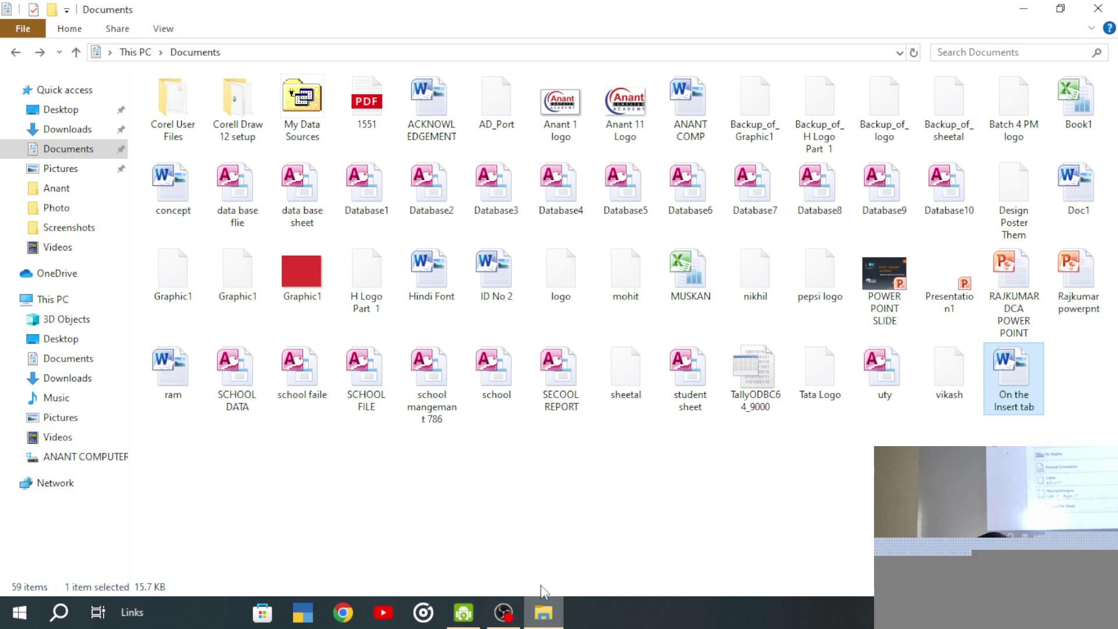
click(503, 612)
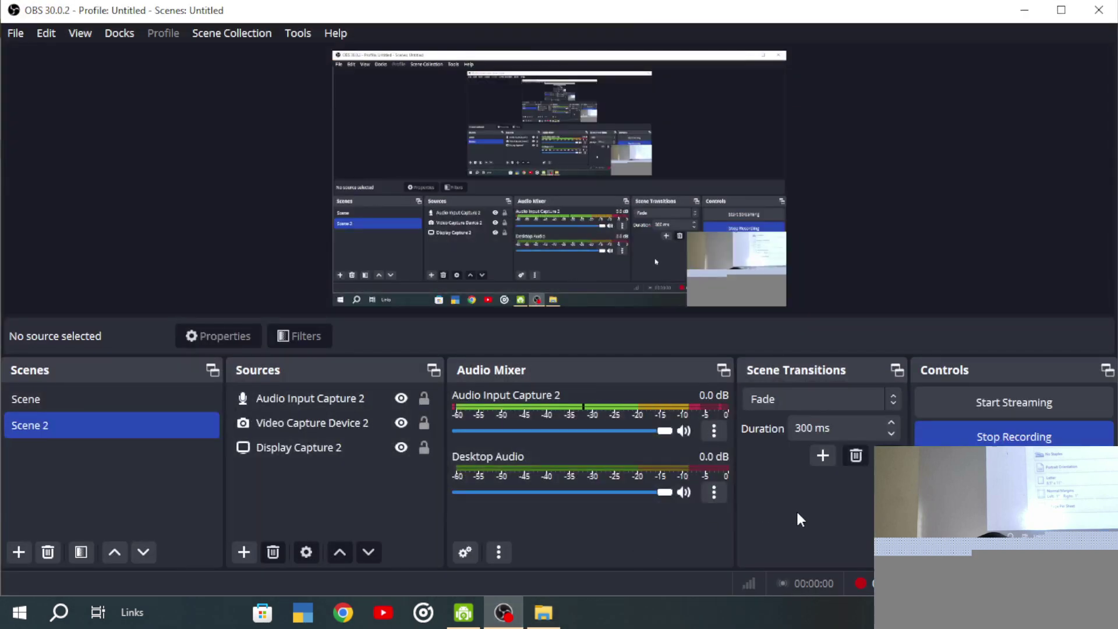